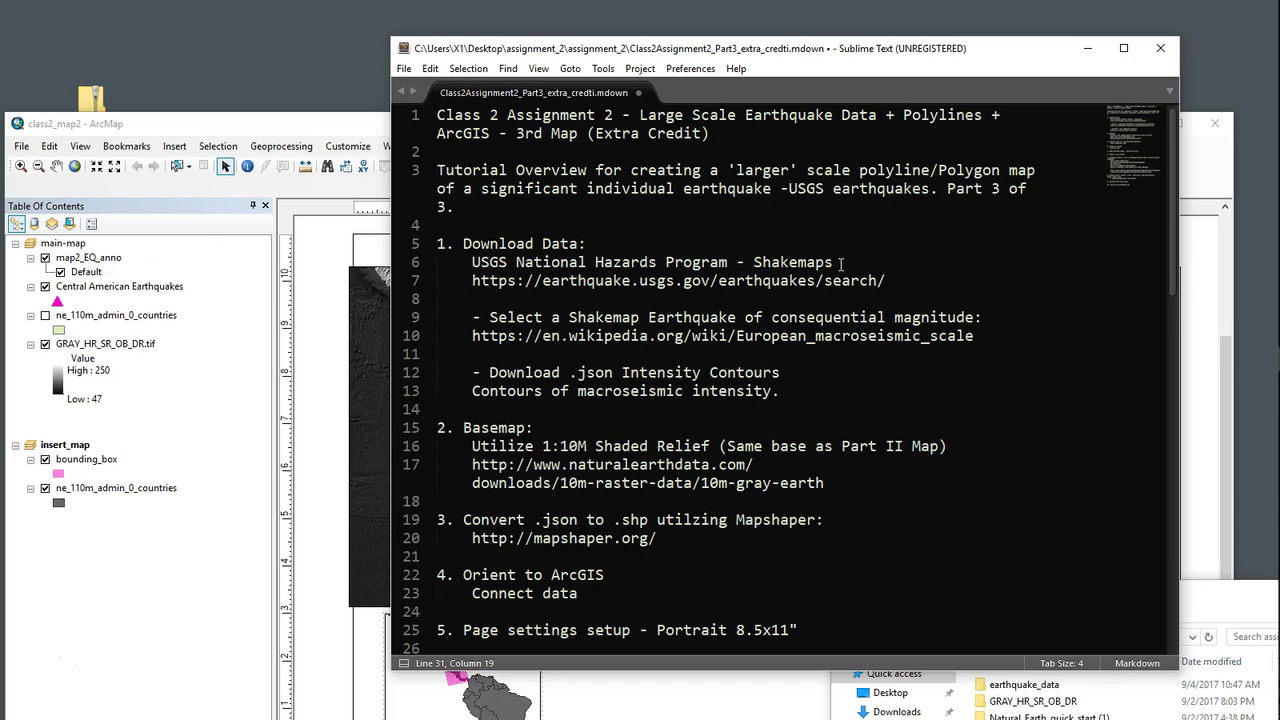
- Review the assignment notes on the shakemap data, 1:10M basemap, Mapshaper conversion, page setup, symbology, layout and export
drag(836, 262, 755, 262)
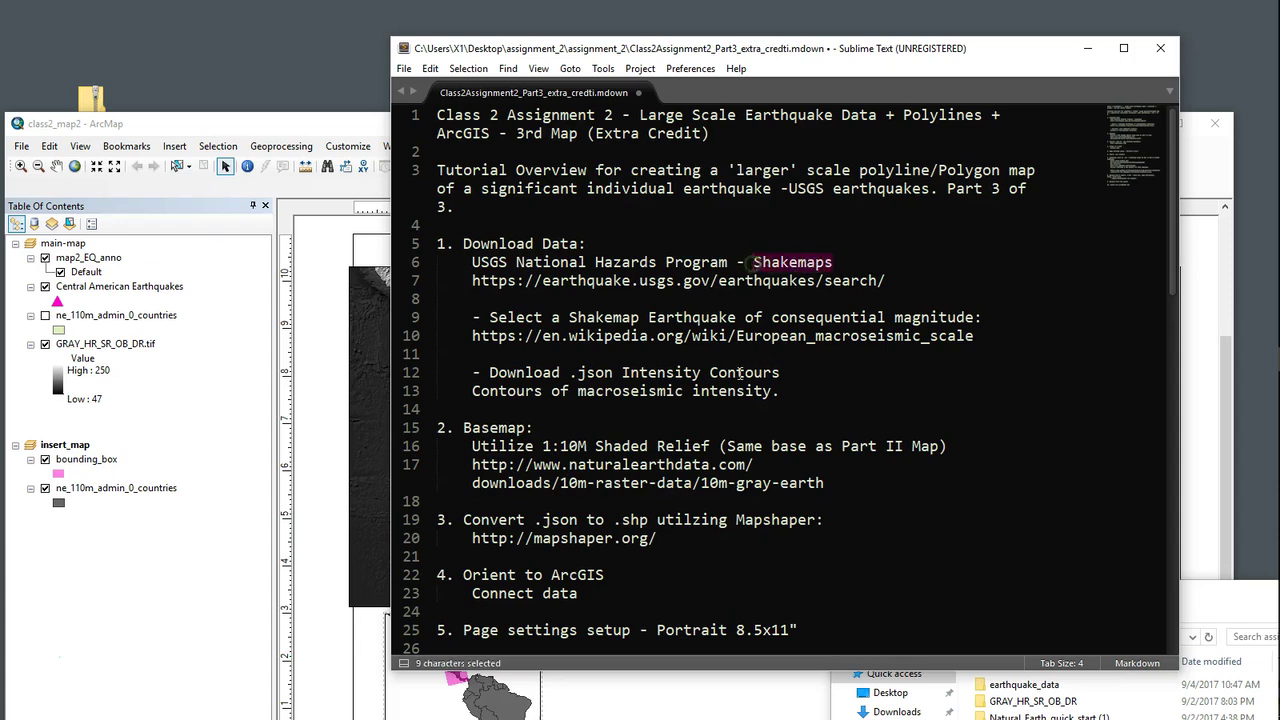
drag(571, 373, 614, 372)
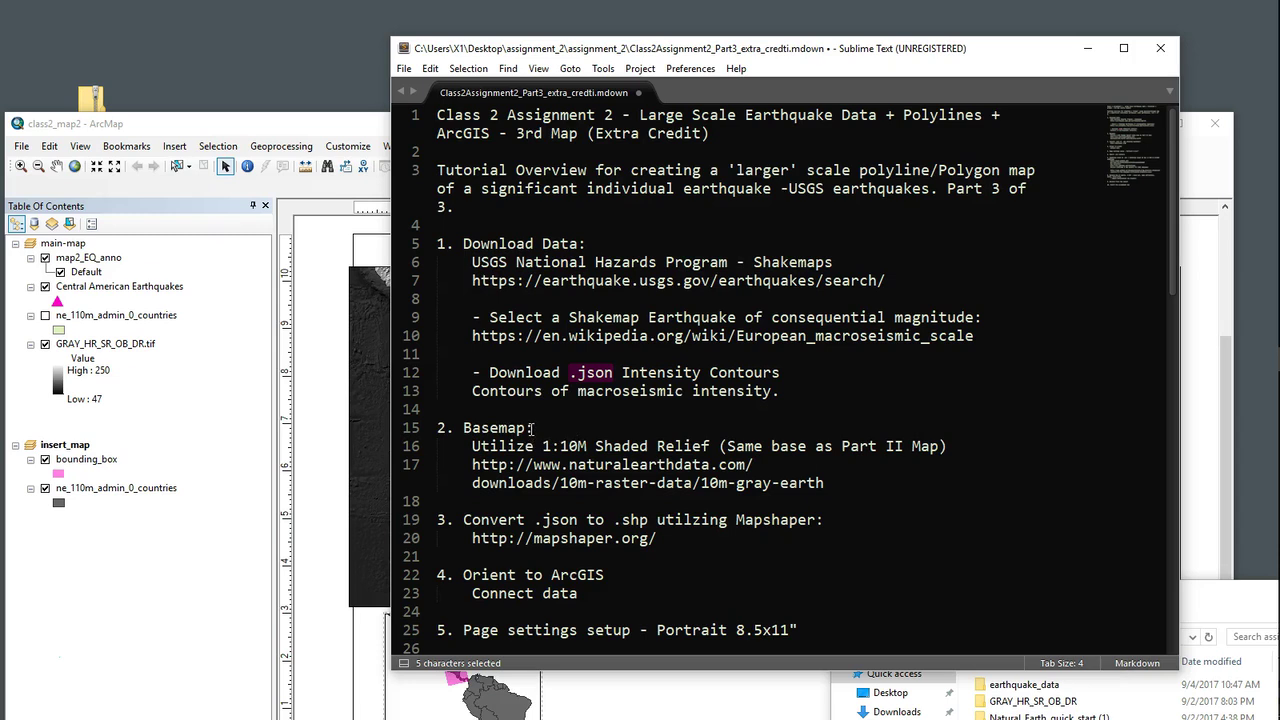
drag(543, 447, 589, 444)
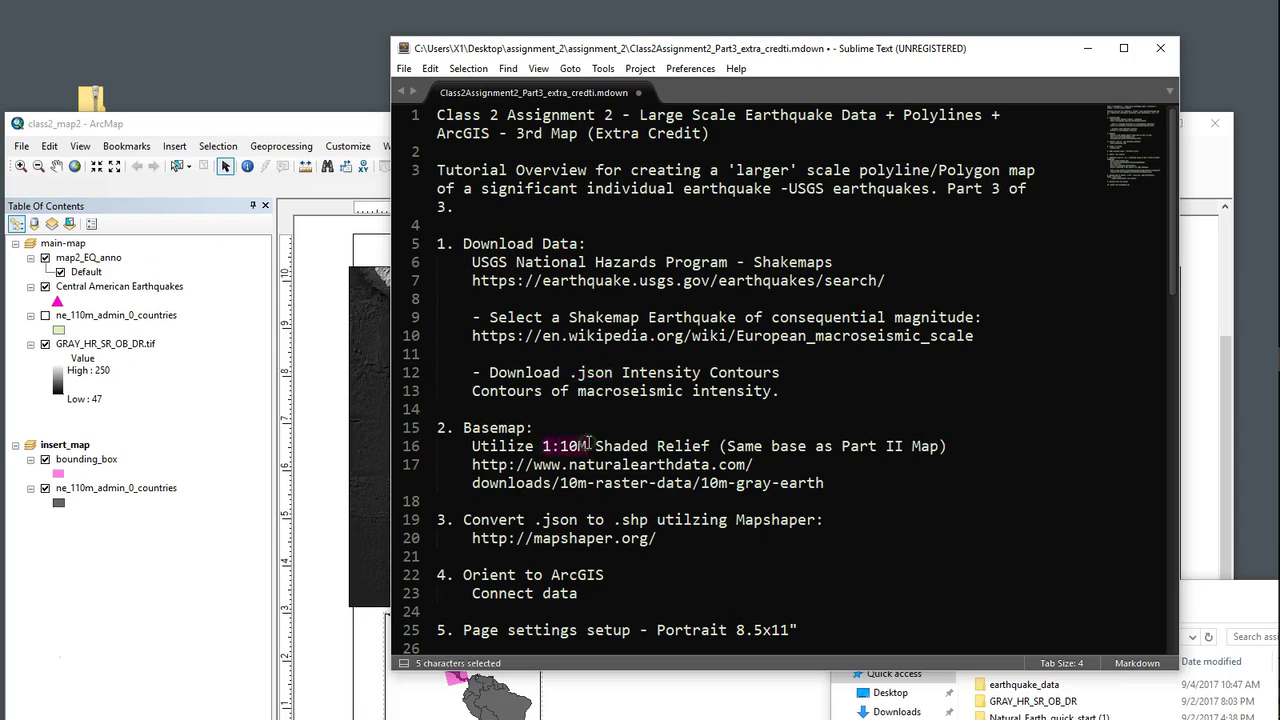
scroll(667, 481, down, 2)
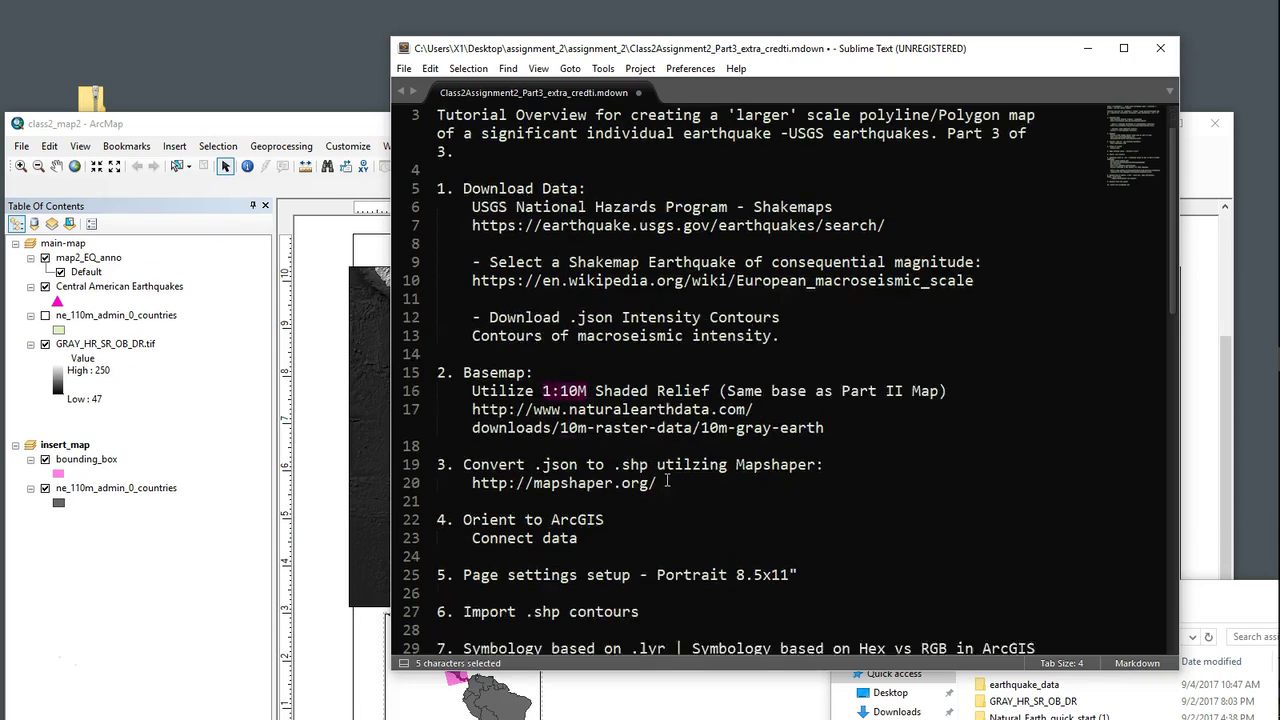
drag(661, 376, 469, 372)
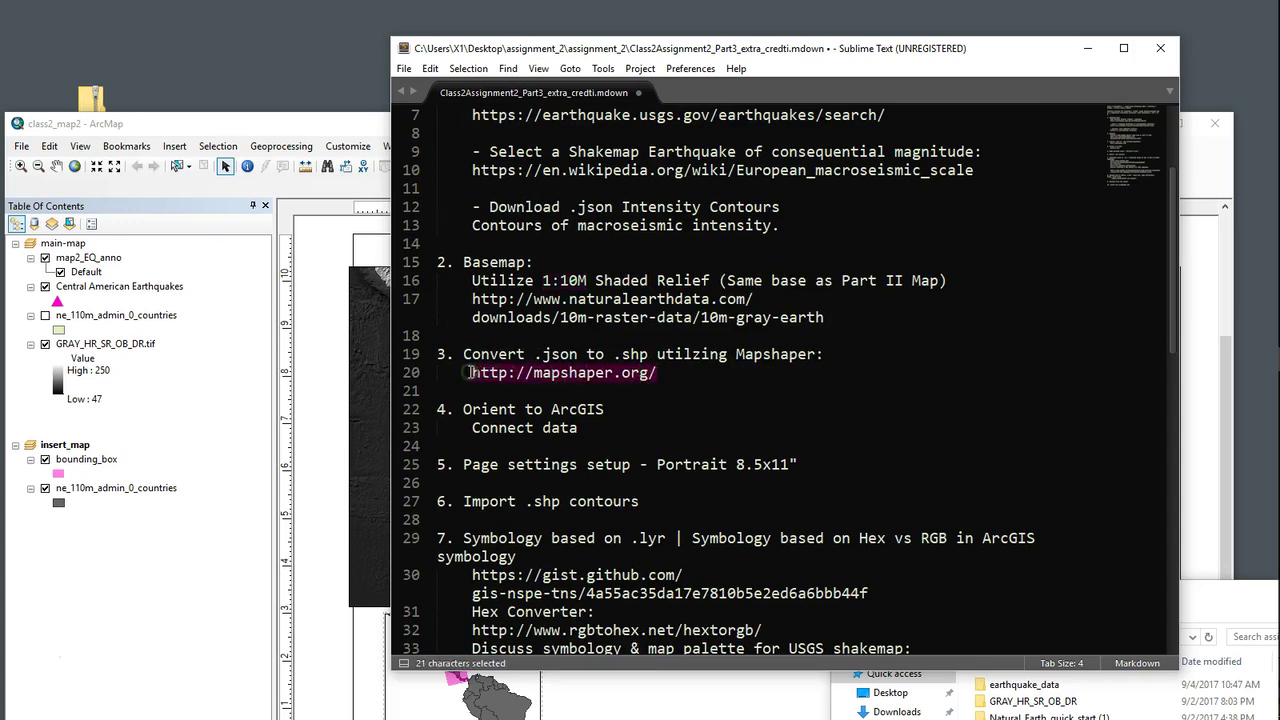
scroll(656, 417, down, 2)
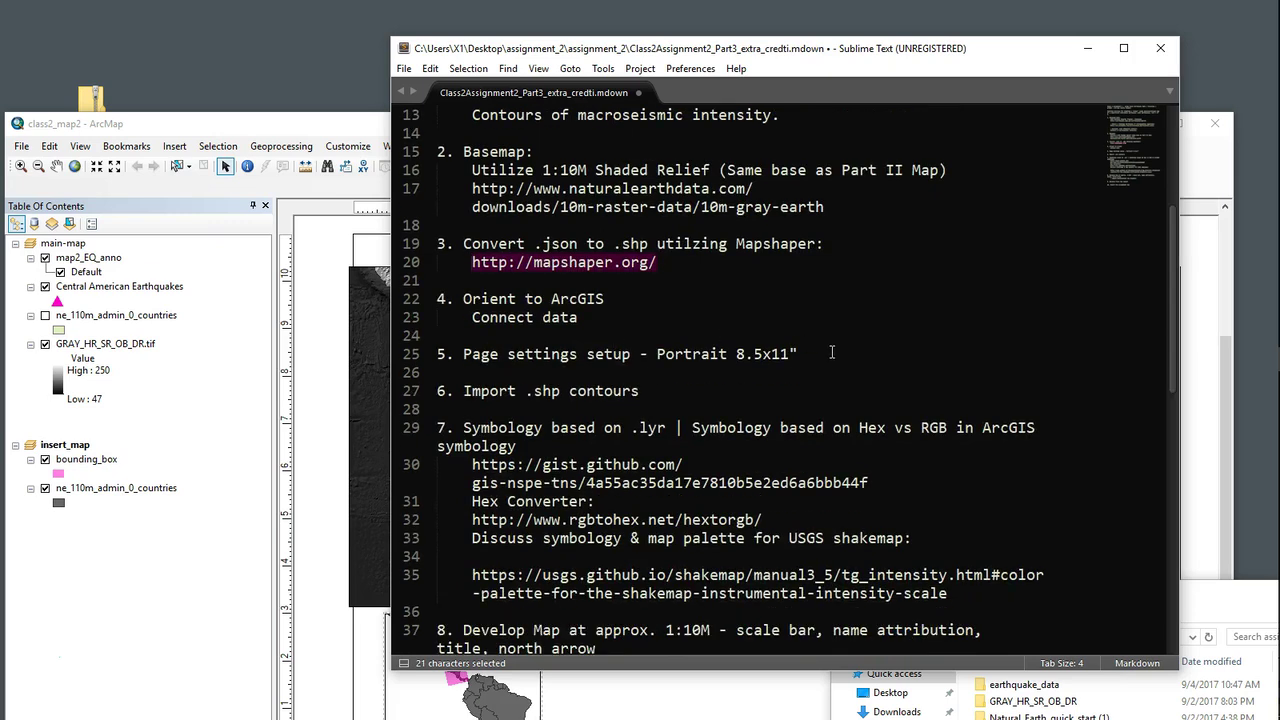
drag(803, 354, 737, 353)
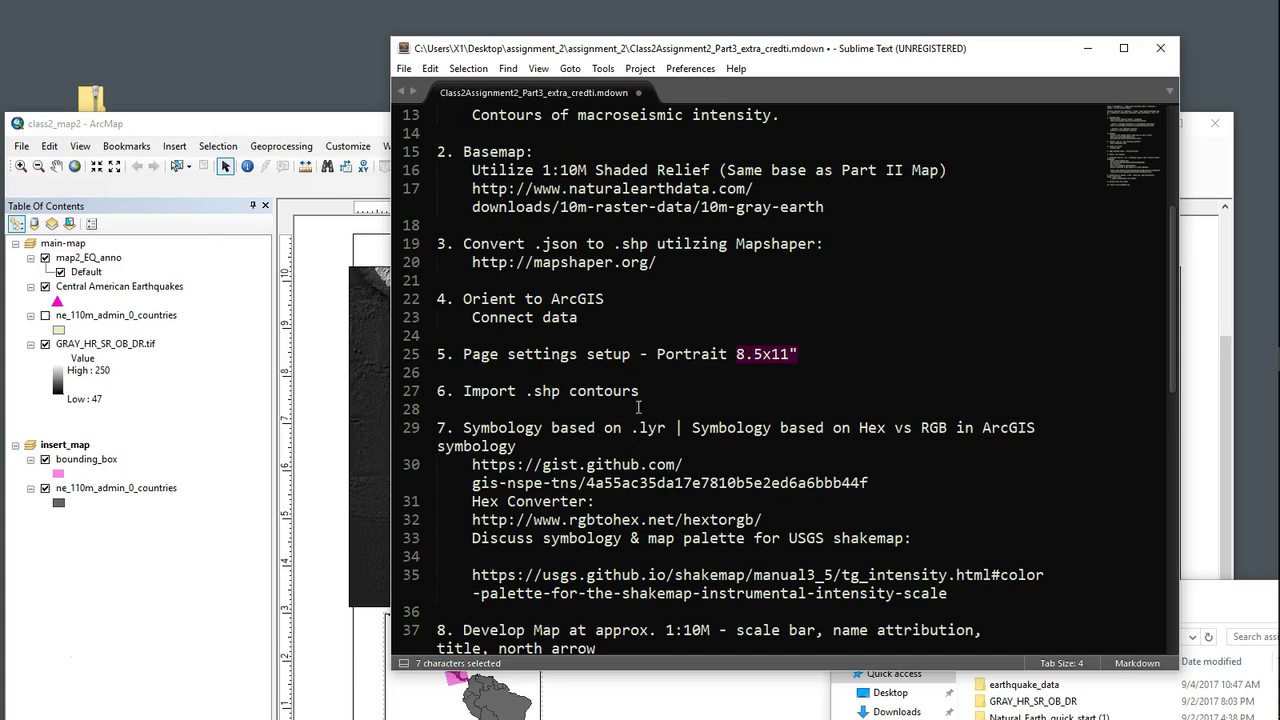
scroll(640, 455, down, 2)
drag(631, 317, 664, 316)
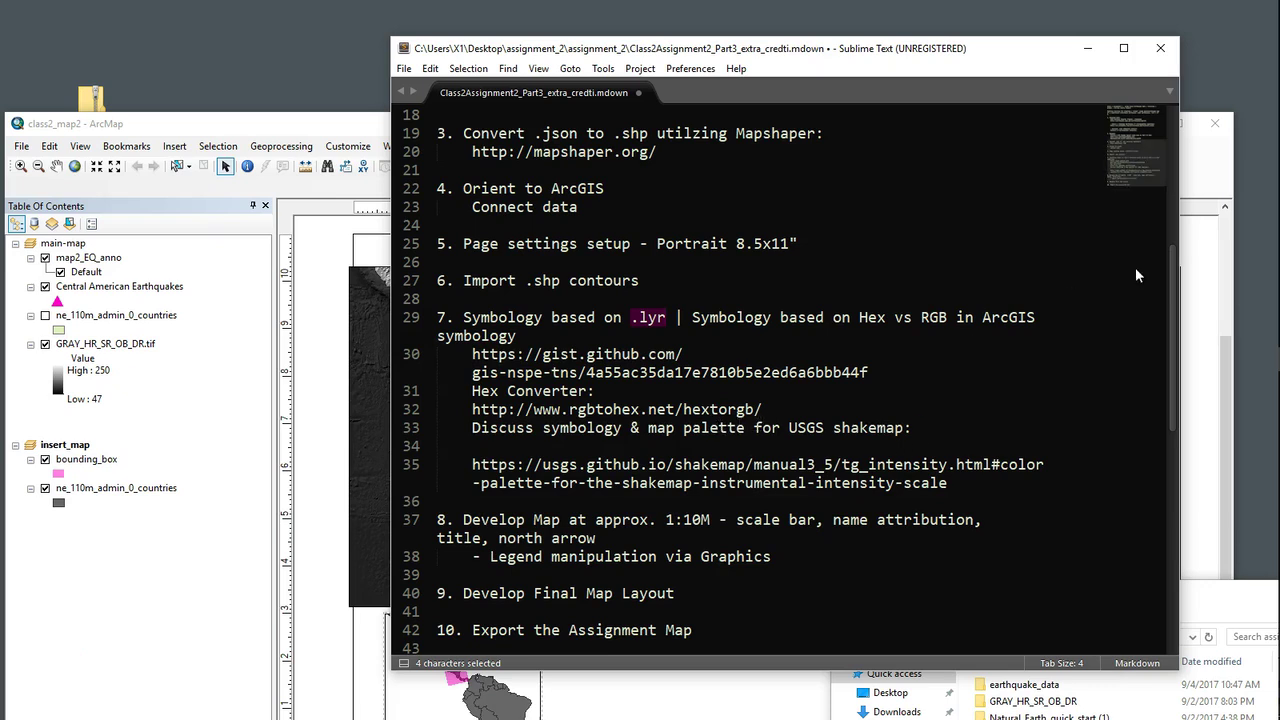
scroll(1166, 270, down, 3)
scroll(1154, 322, down, 1)
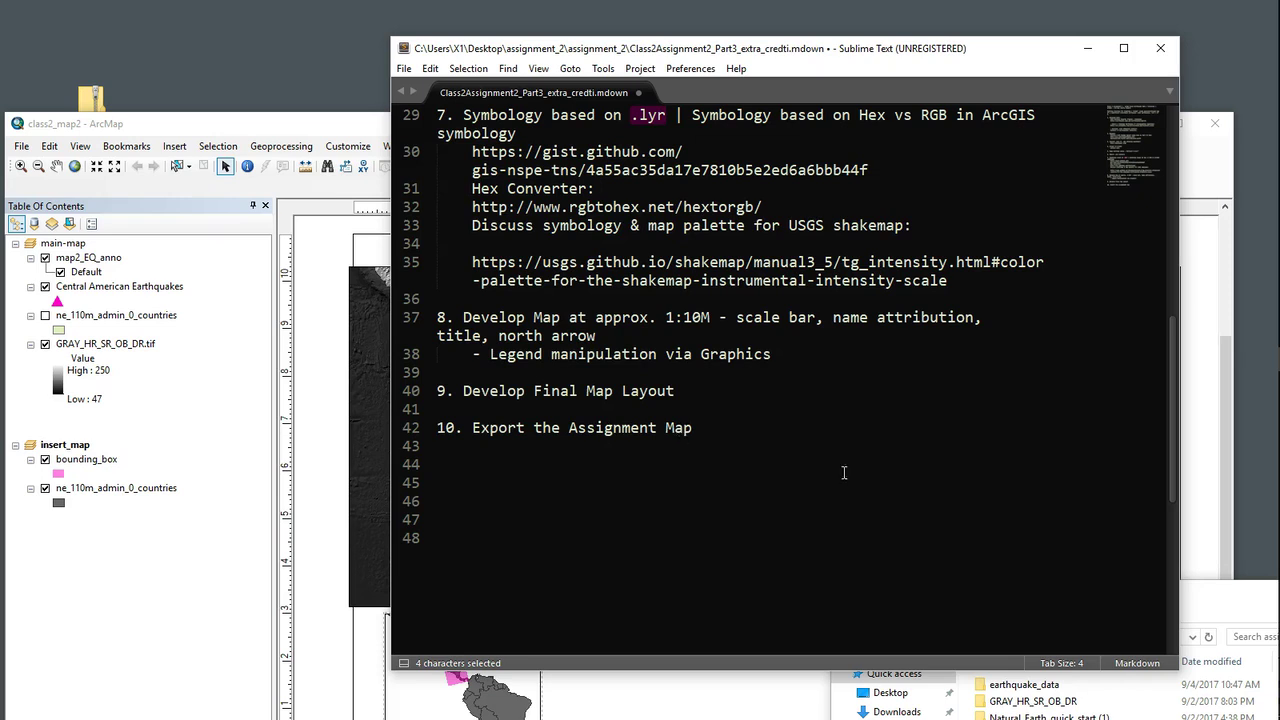
scroll(1154, 372, up, 10)
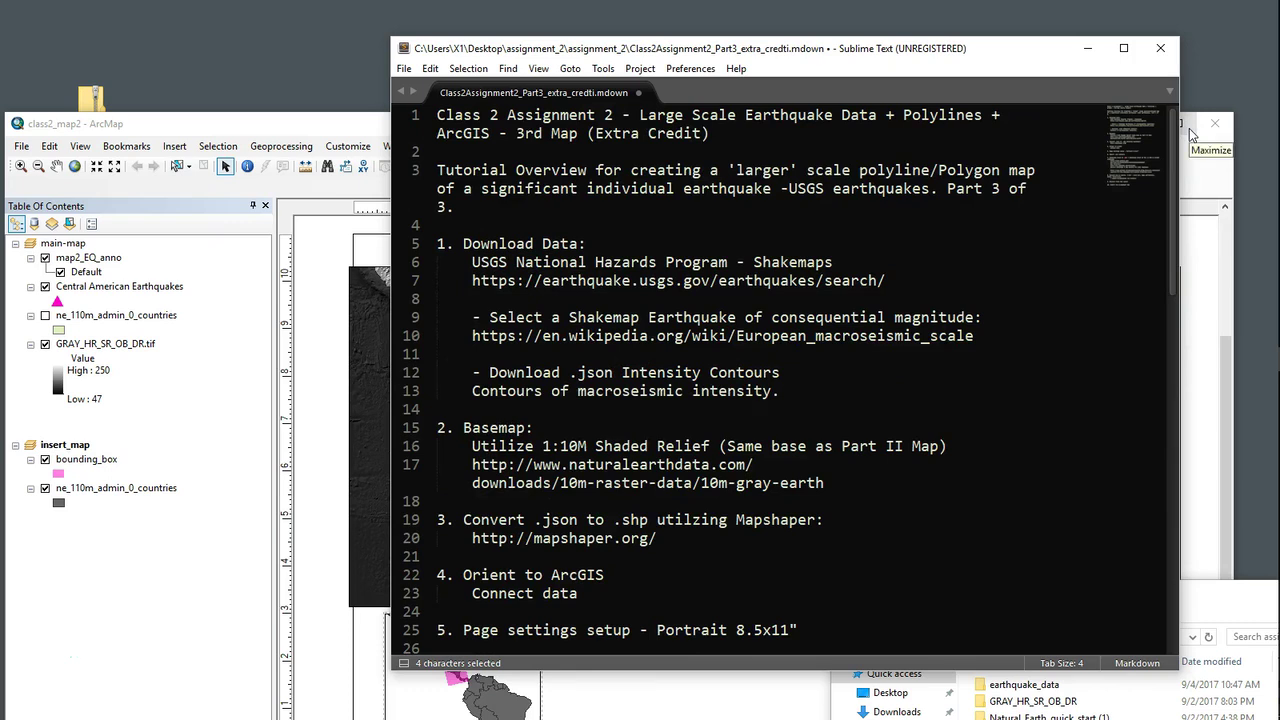
- Switch to ArcMap and set the class2_map2 page to Letter size, 8.5 by 11 inches, in portrait orientation
click(250, 649)
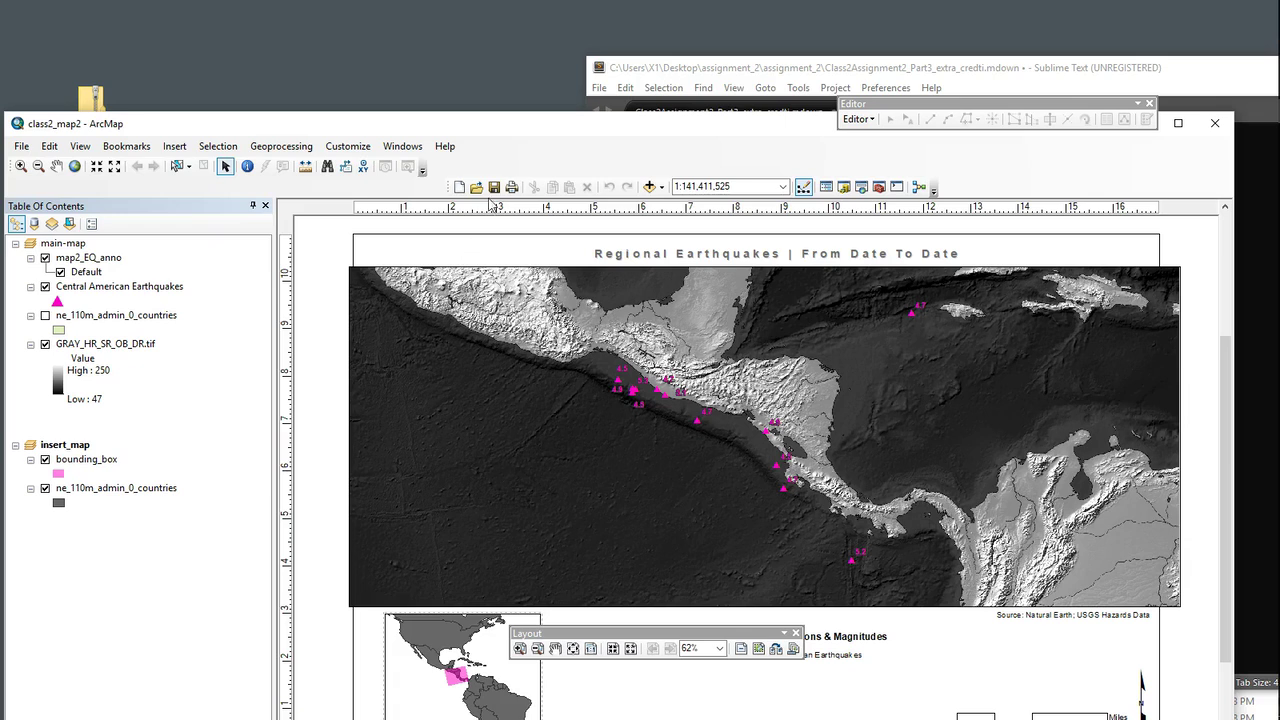
double_click(496, 130)
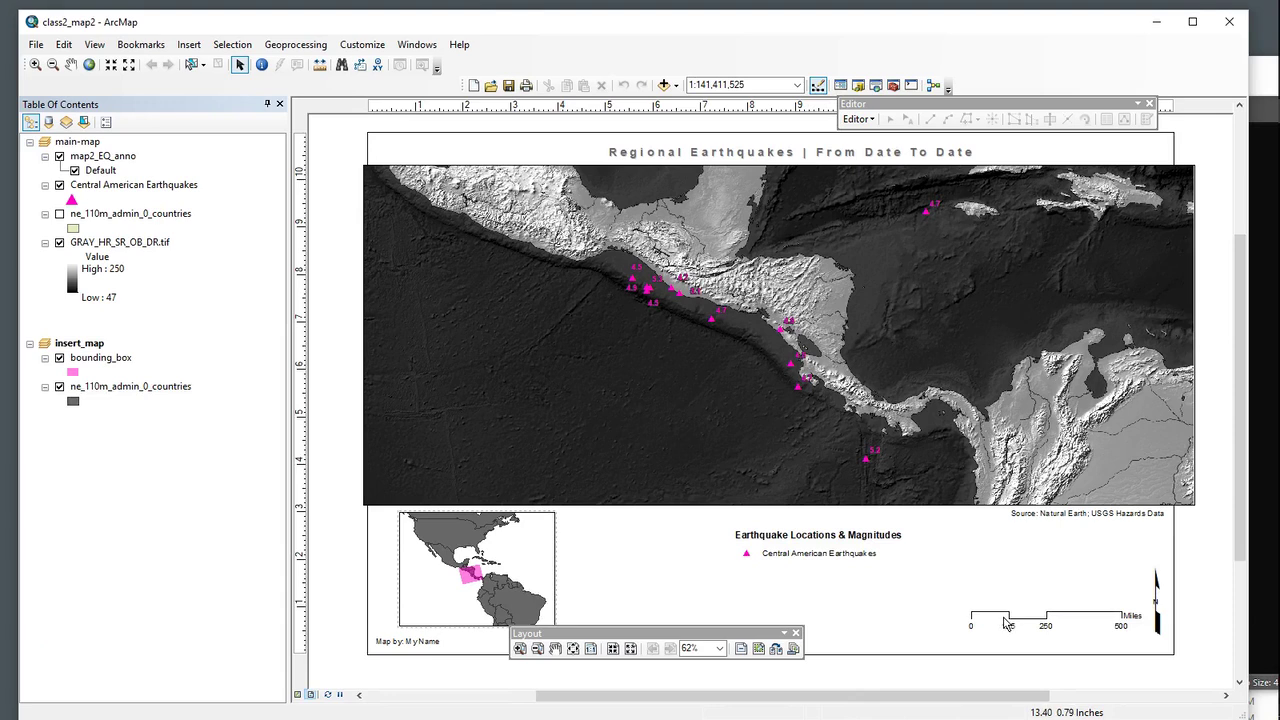
click(35, 46)
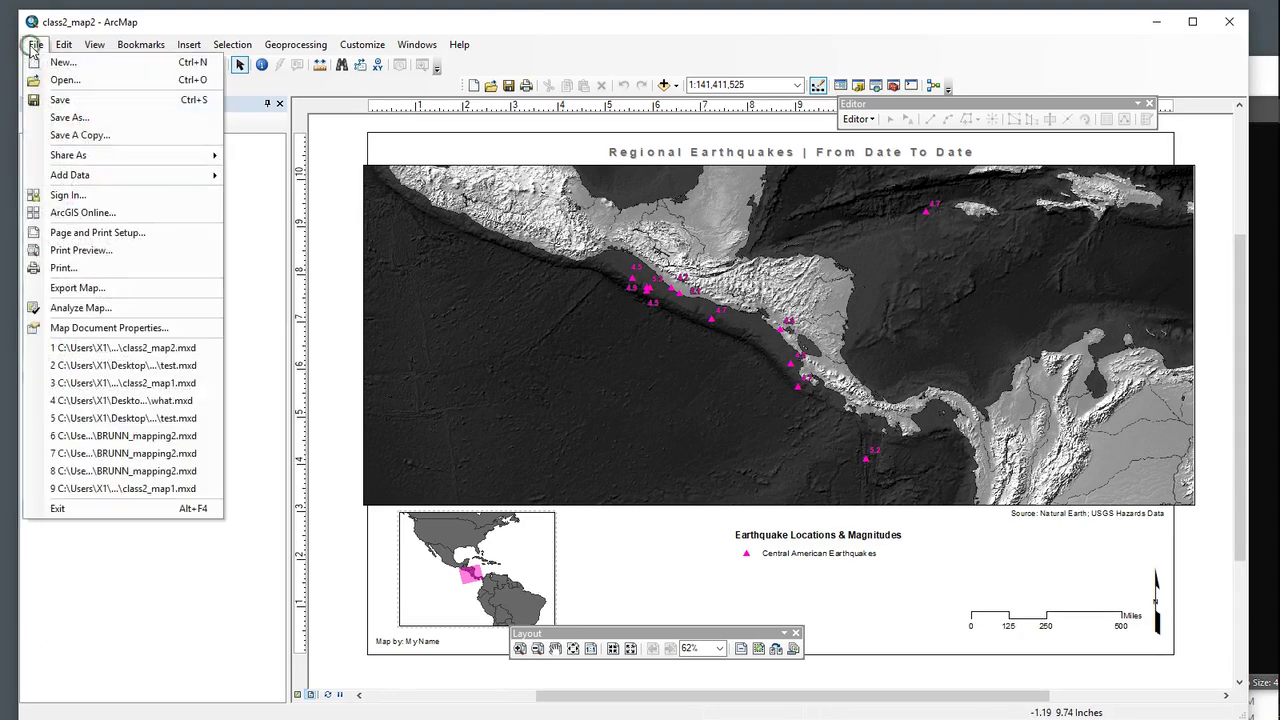
click(110, 233)
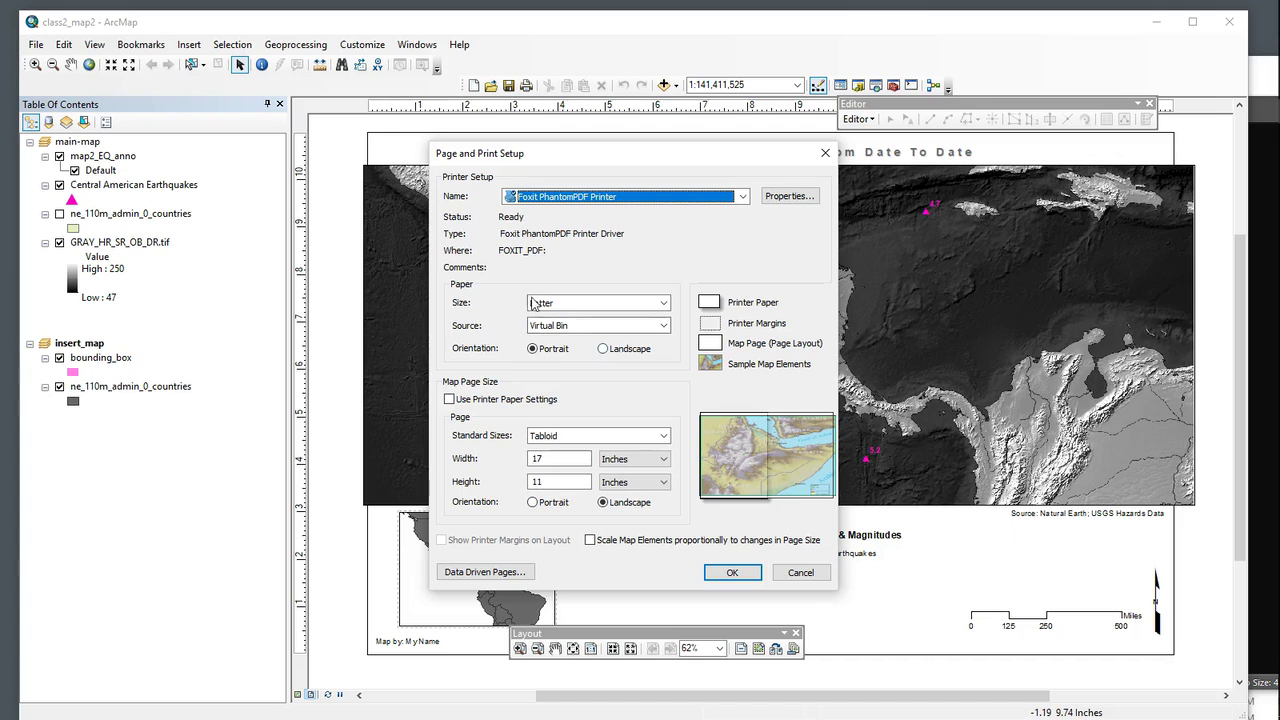
click(532, 502)
double_click(555, 458)
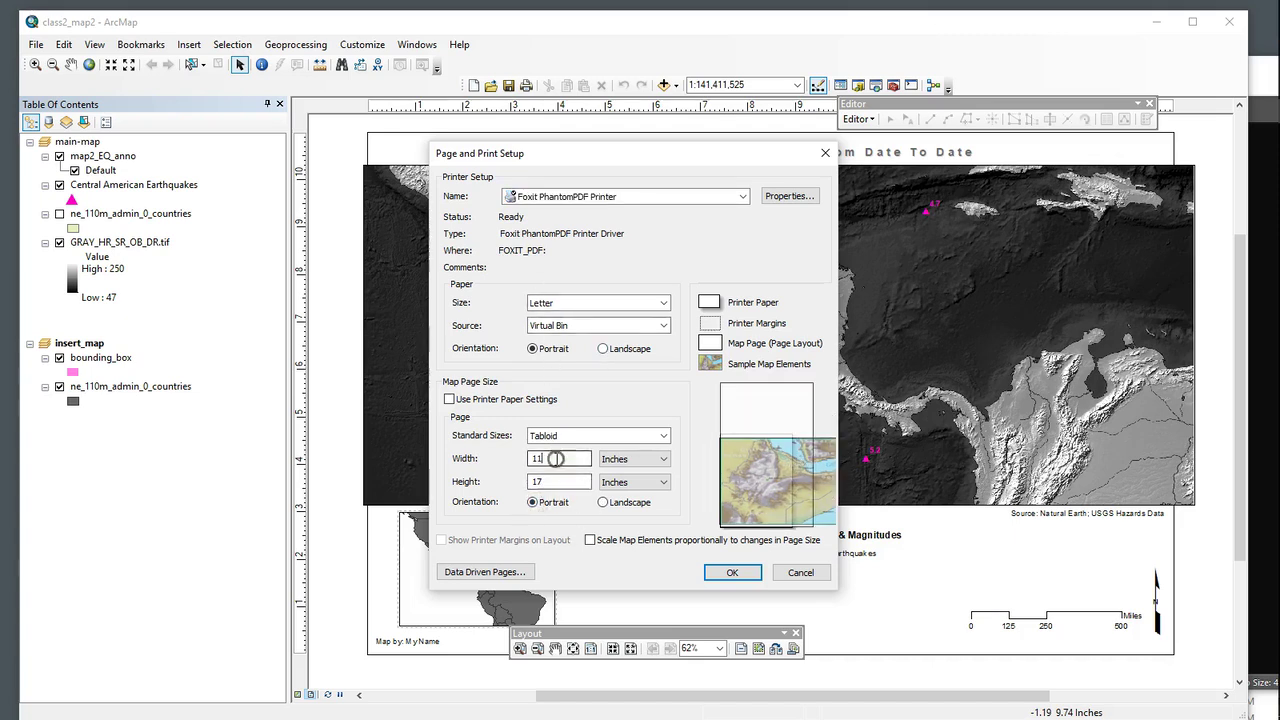
click(605, 432)
drag(660, 483, 657, 470)
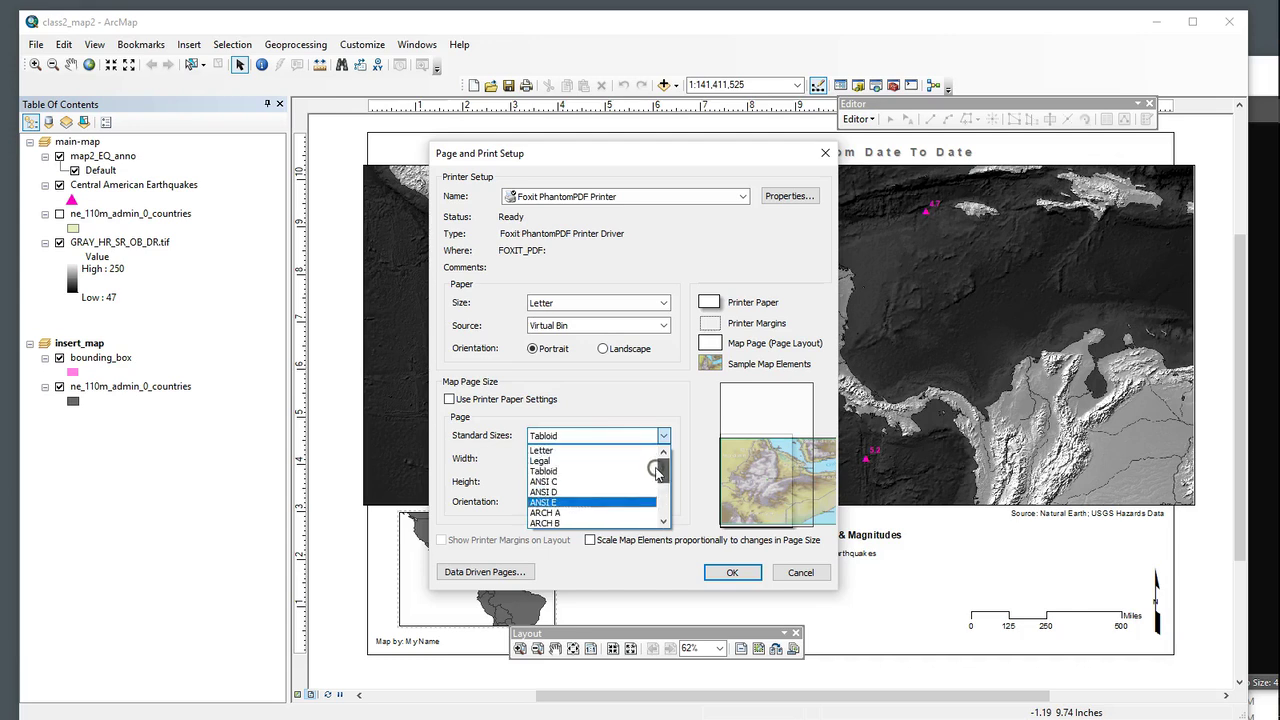
click(543, 450)
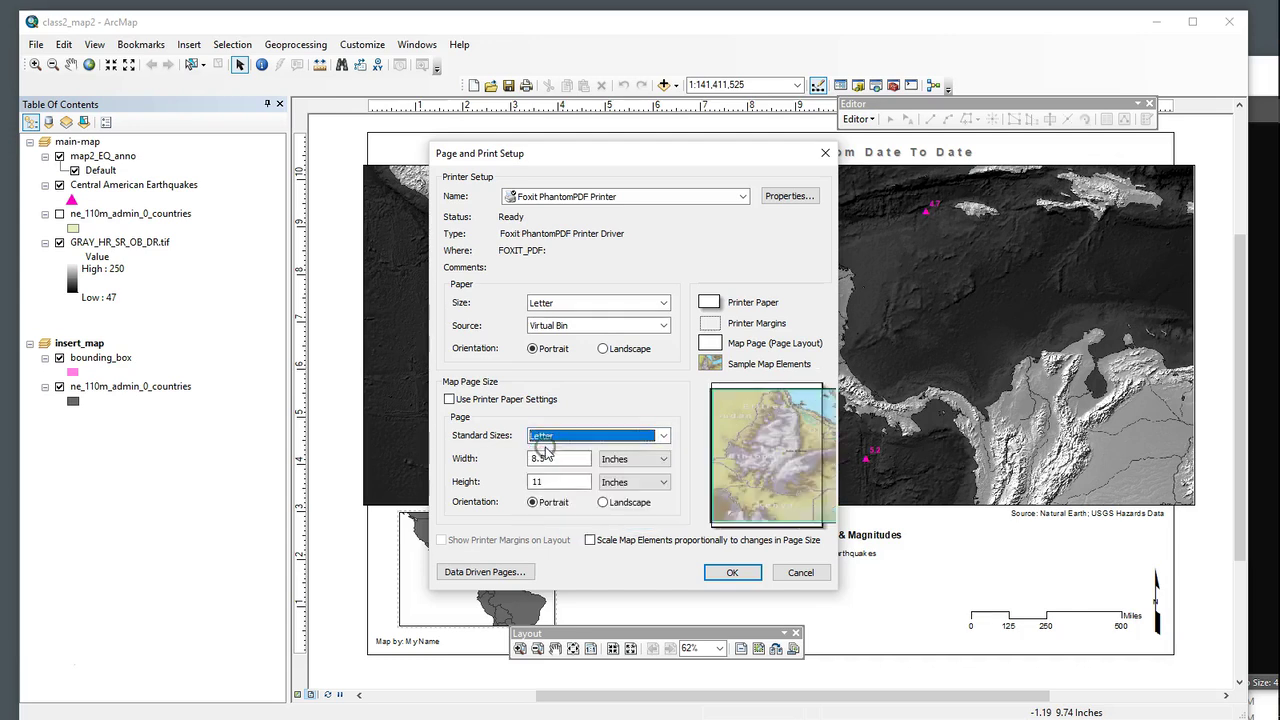
click(720, 574)
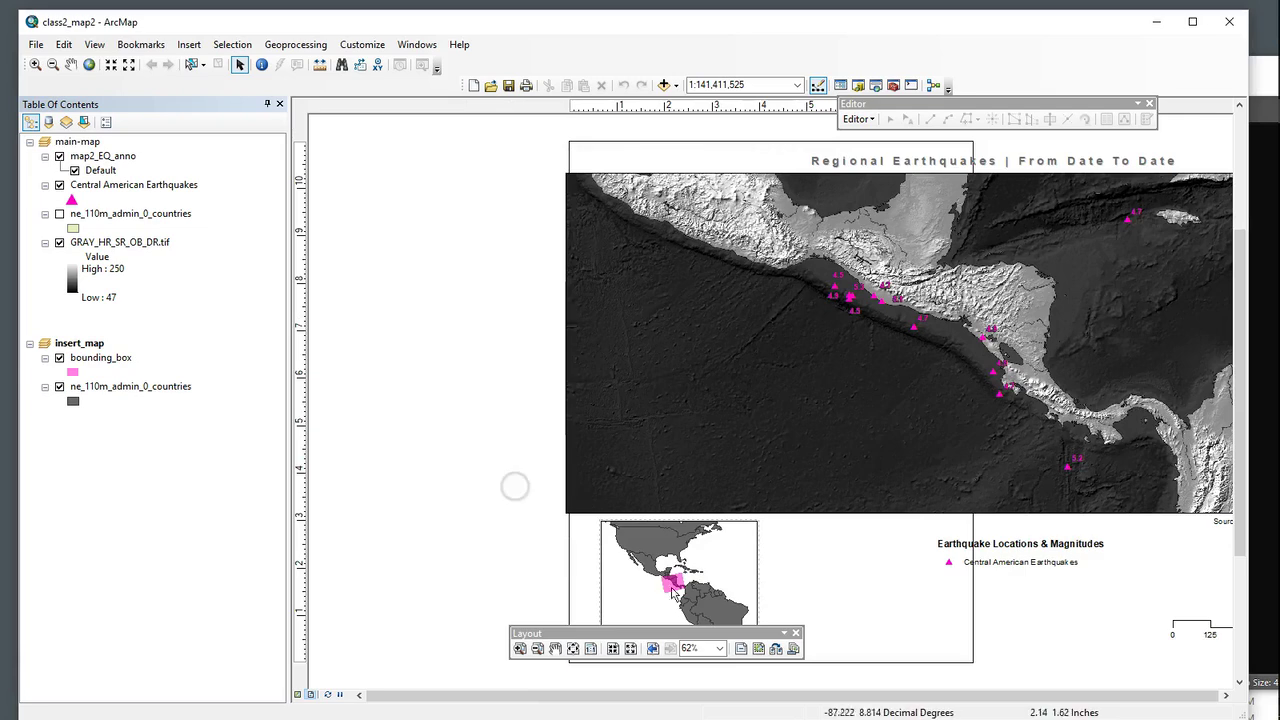
- Move the inset map off the page and narrow the main map frame to roughly the page width, centring it on the page
drag(722, 578, 457, 583)
click(1064, 366)
drag(1064, 366, 806, 383)
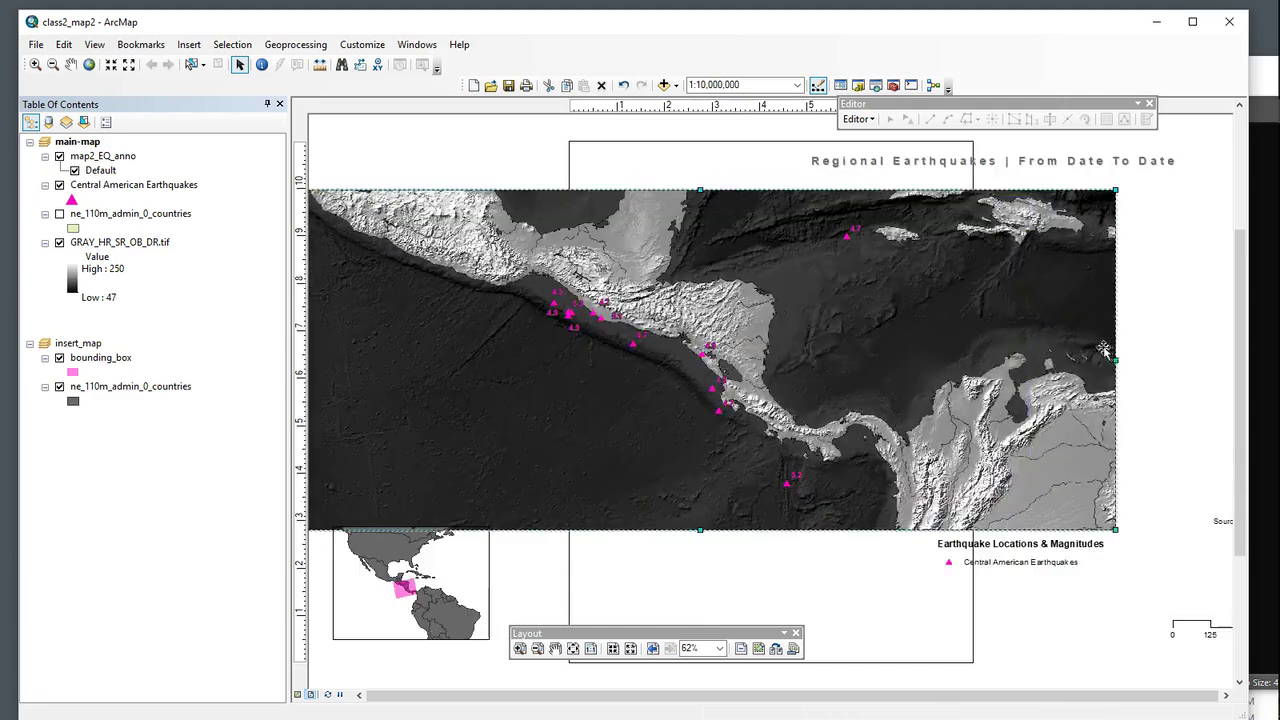
drag(1103, 348, 913, 360)
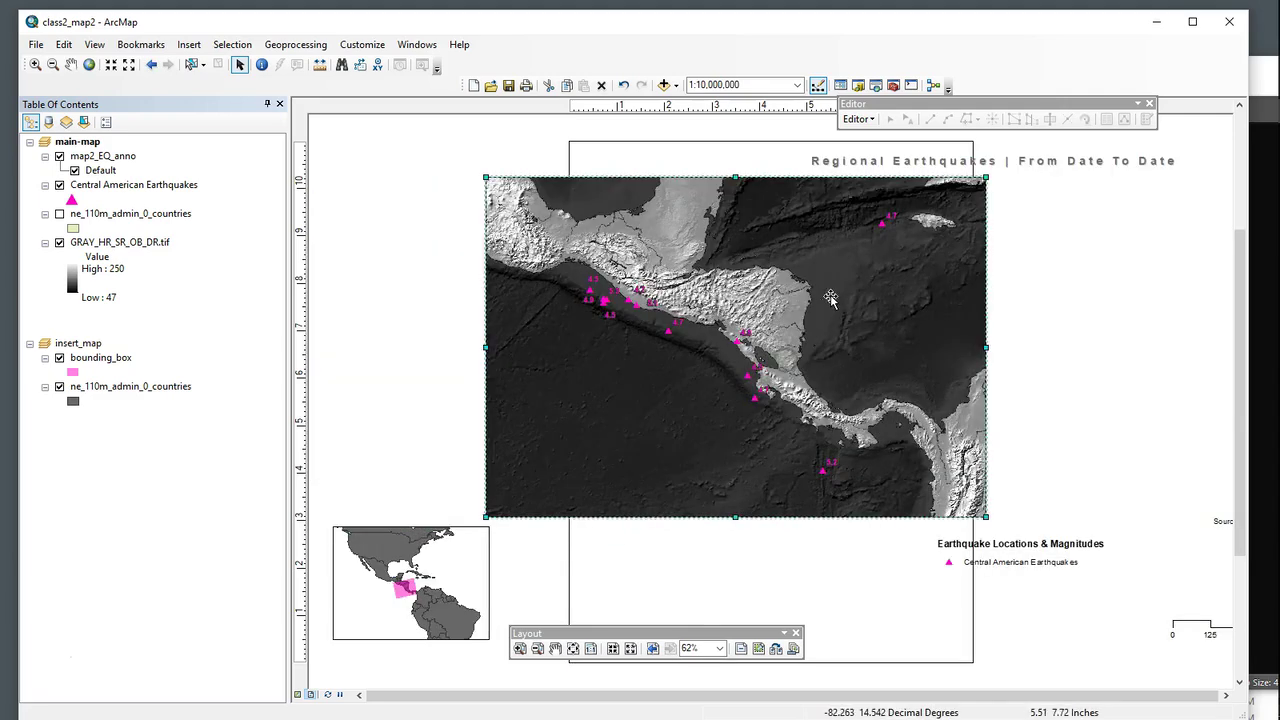
drag(830, 297, 850, 297)
drag(1001, 348, 973, 349)
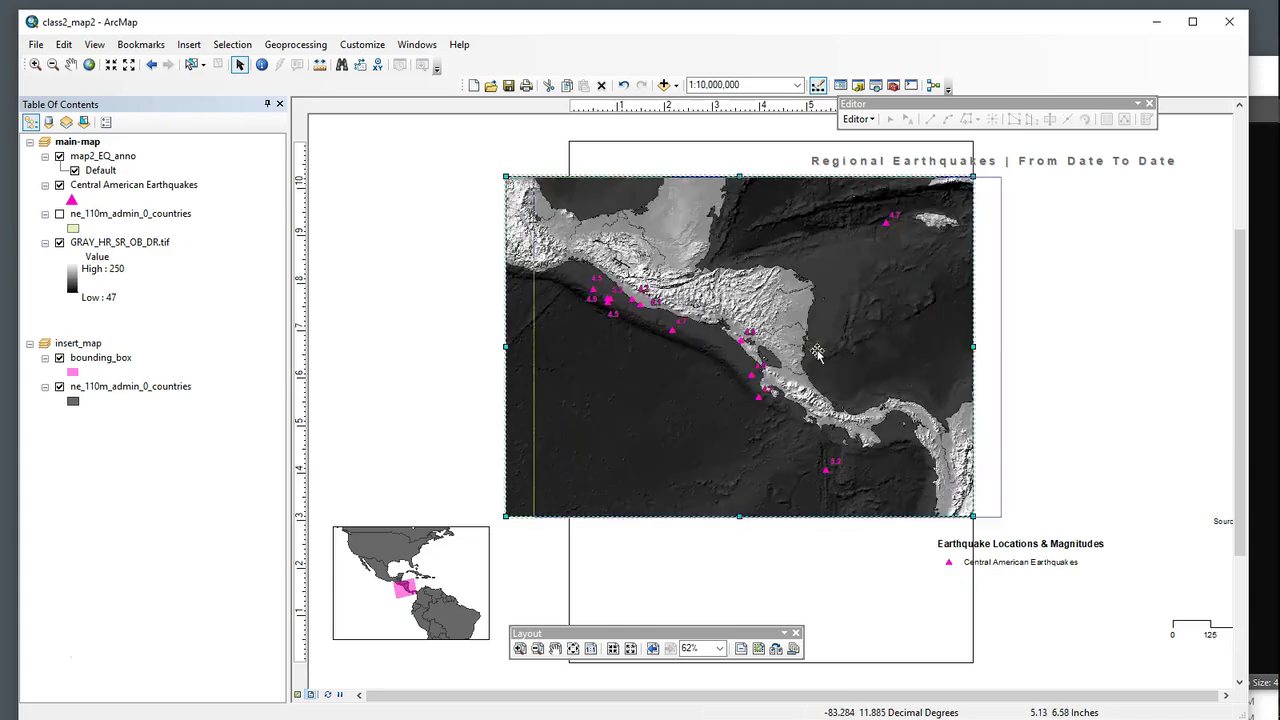
drag(817, 352, 855, 352)
drag(552, 350, 570, 350)
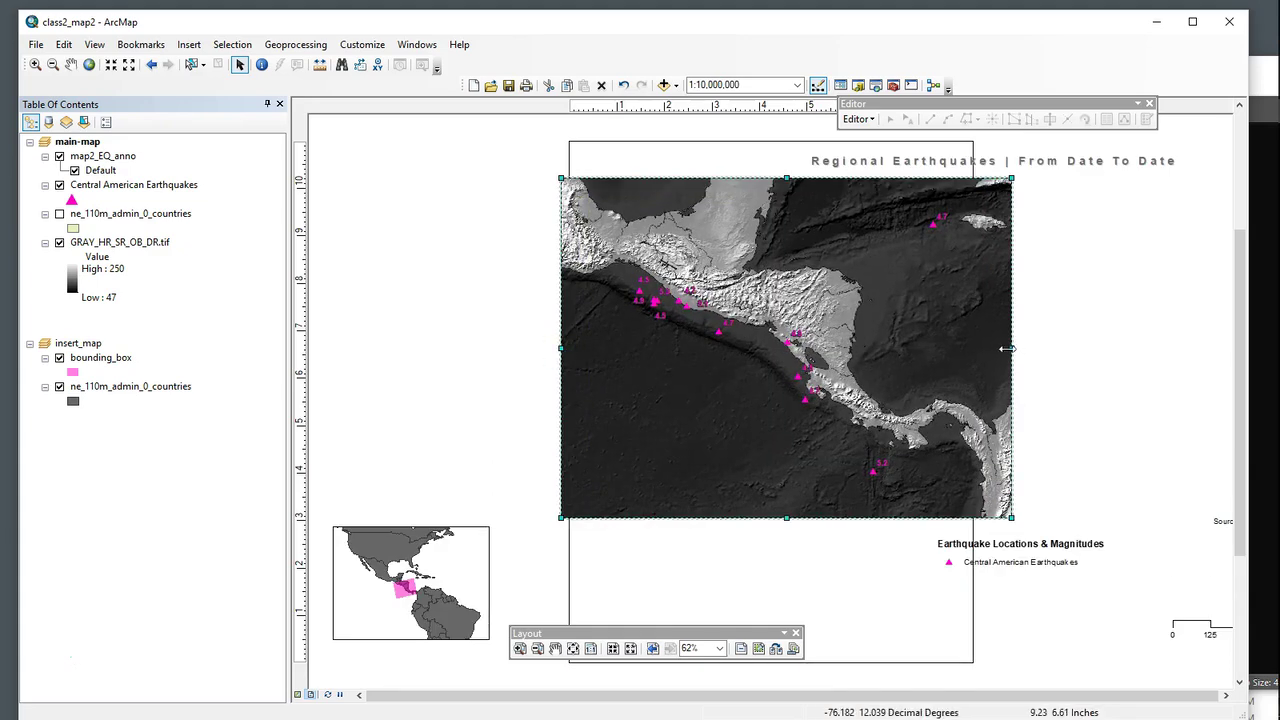
drag(1010, 348, 980, 350)
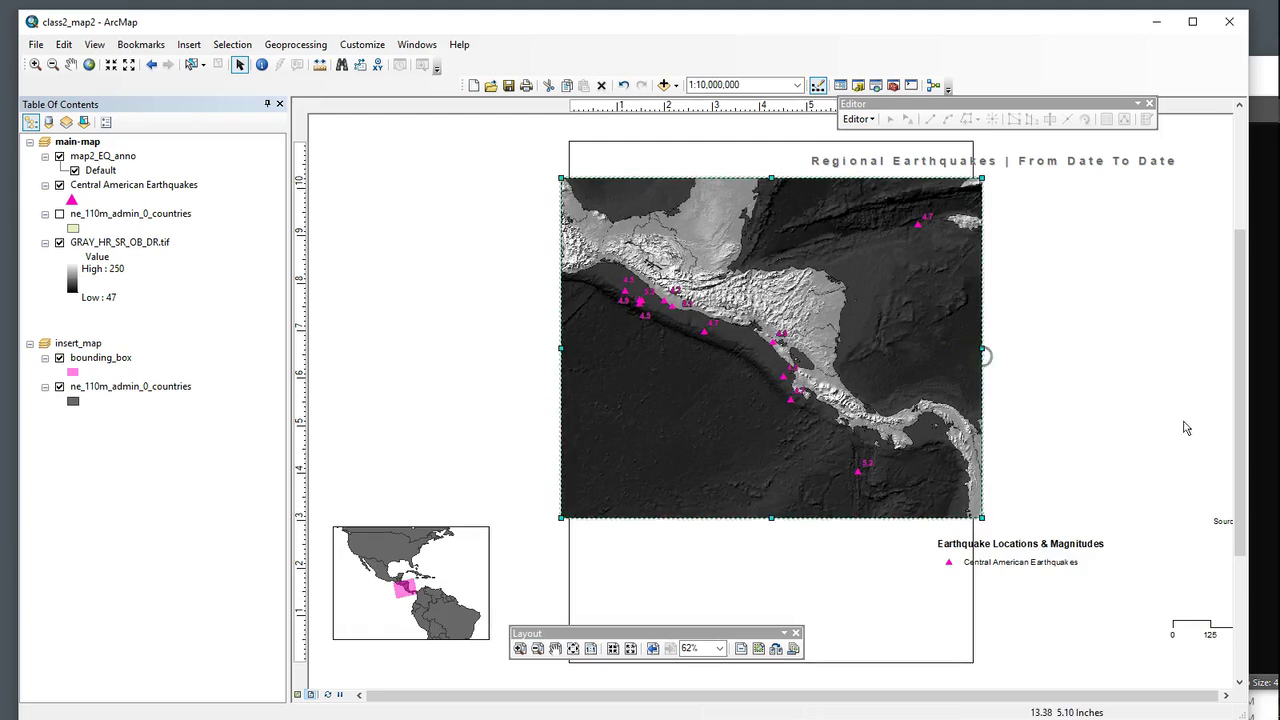
- Delete the Earthquake Locations & Magnitudes legend from the layout
drag(1008, 553, 411, 158)
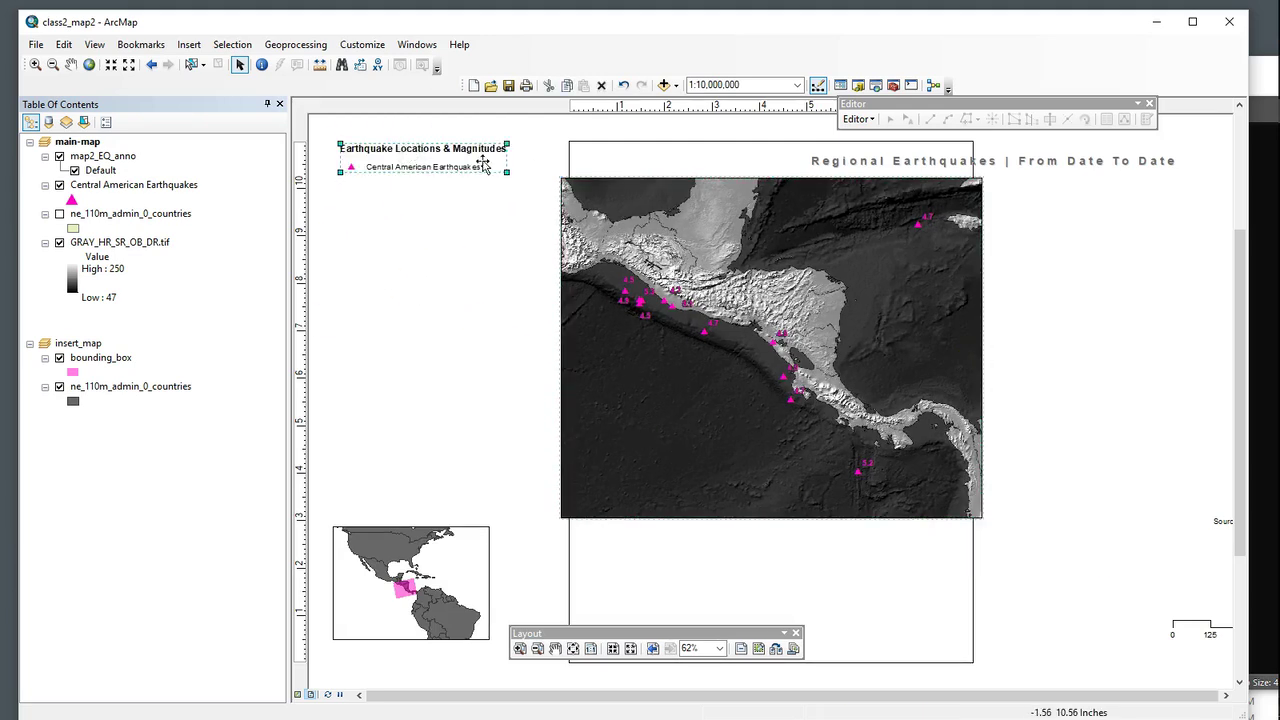
right_click(423, 148)
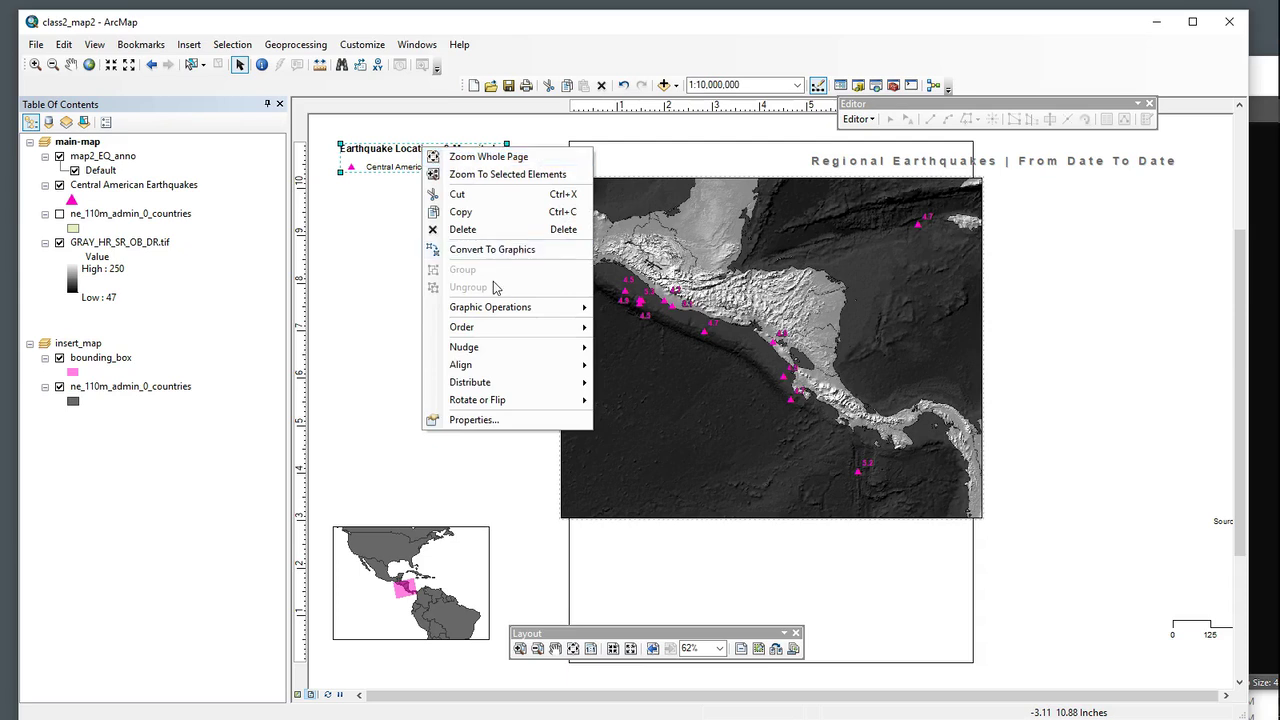
click(464, 229)
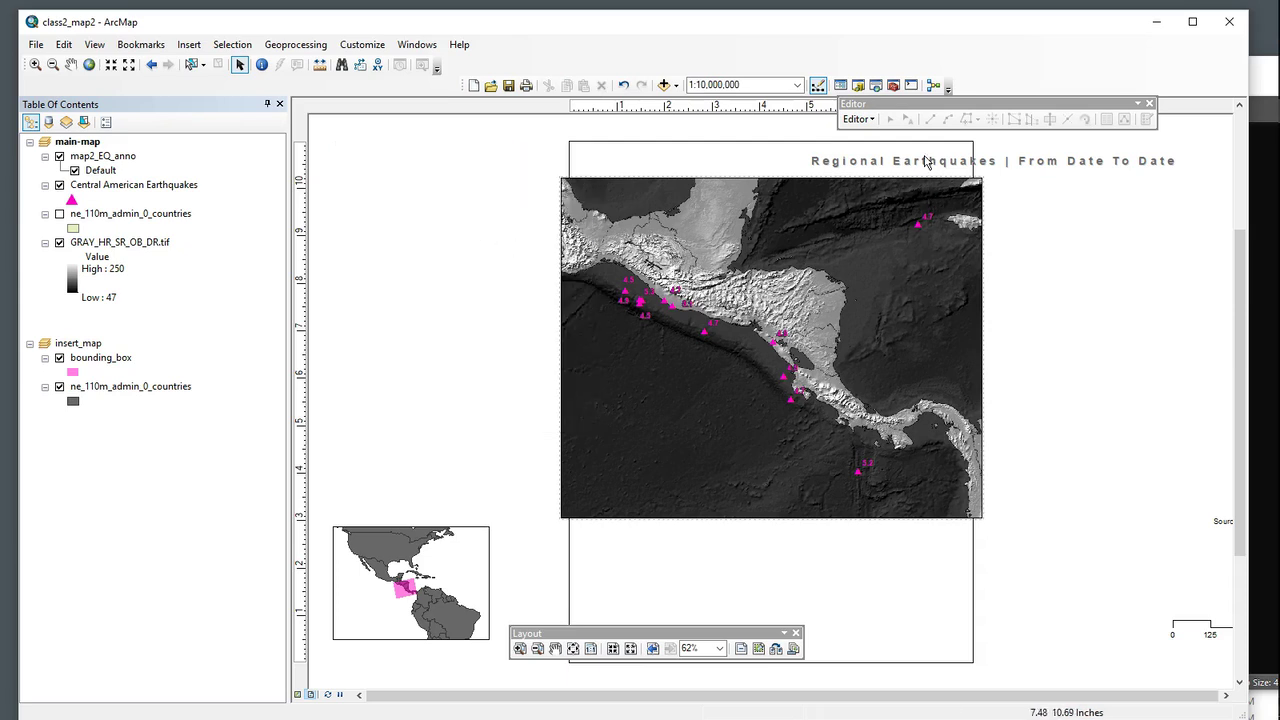
- Place the map title on the page above the main map, and park the scale bar and source text just beside the page
drag(926, 162, 685, 163)
drag(1200, 636, 1020, 202)
drag(1218, 522, 1000, 236)
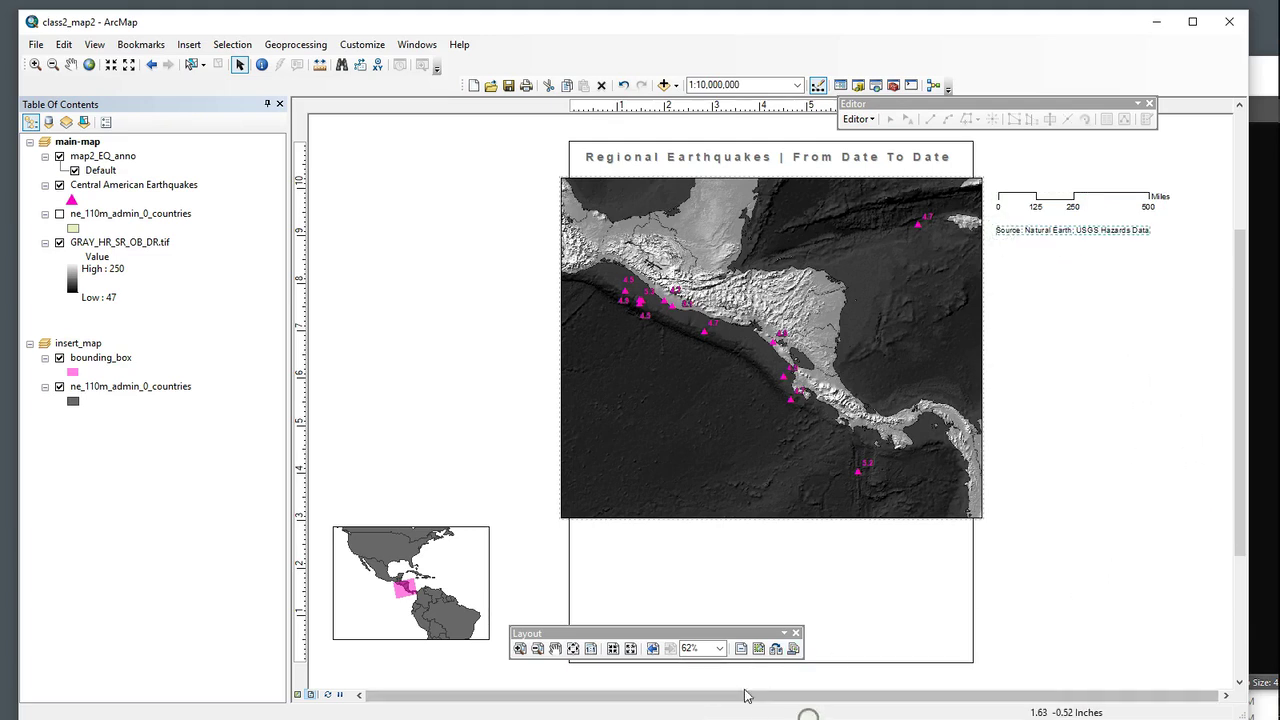
- Move the distant north arrow next to the page, beneath the scale bar and source text
click(719, 648)
click(697, 708)
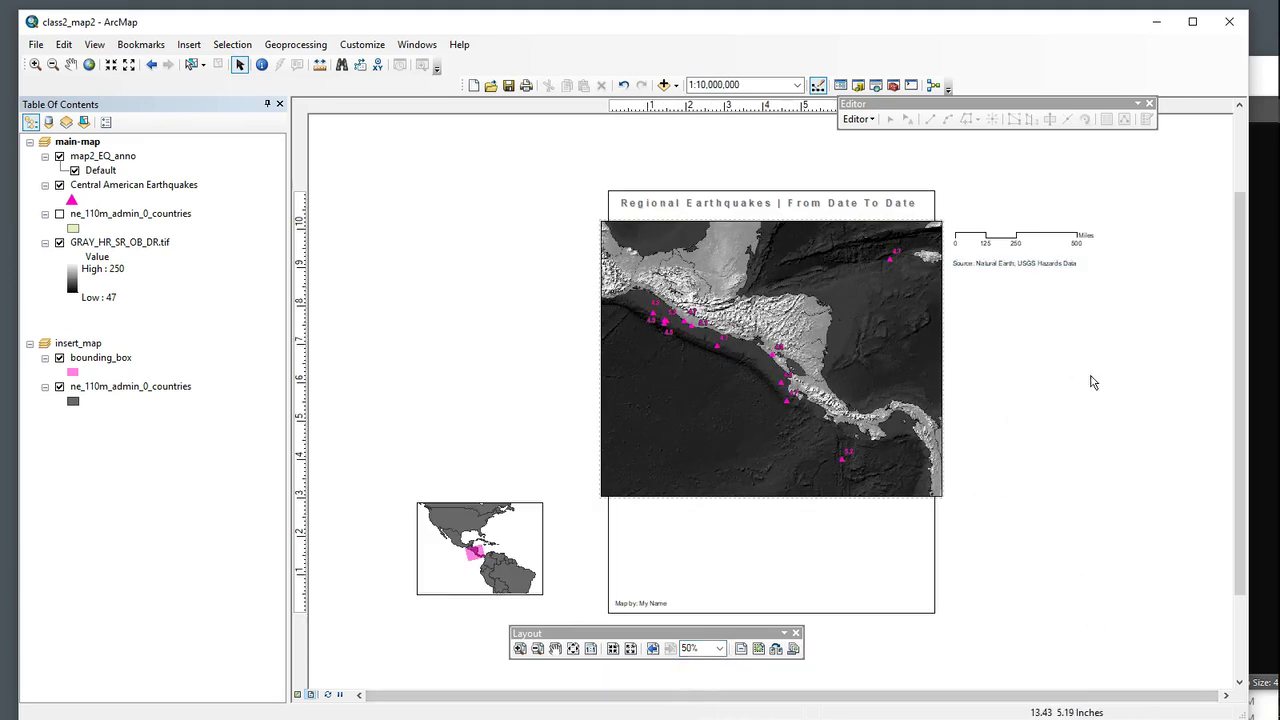
click(702, 647)
text(20)
key(Return)
double_click(961, 470)
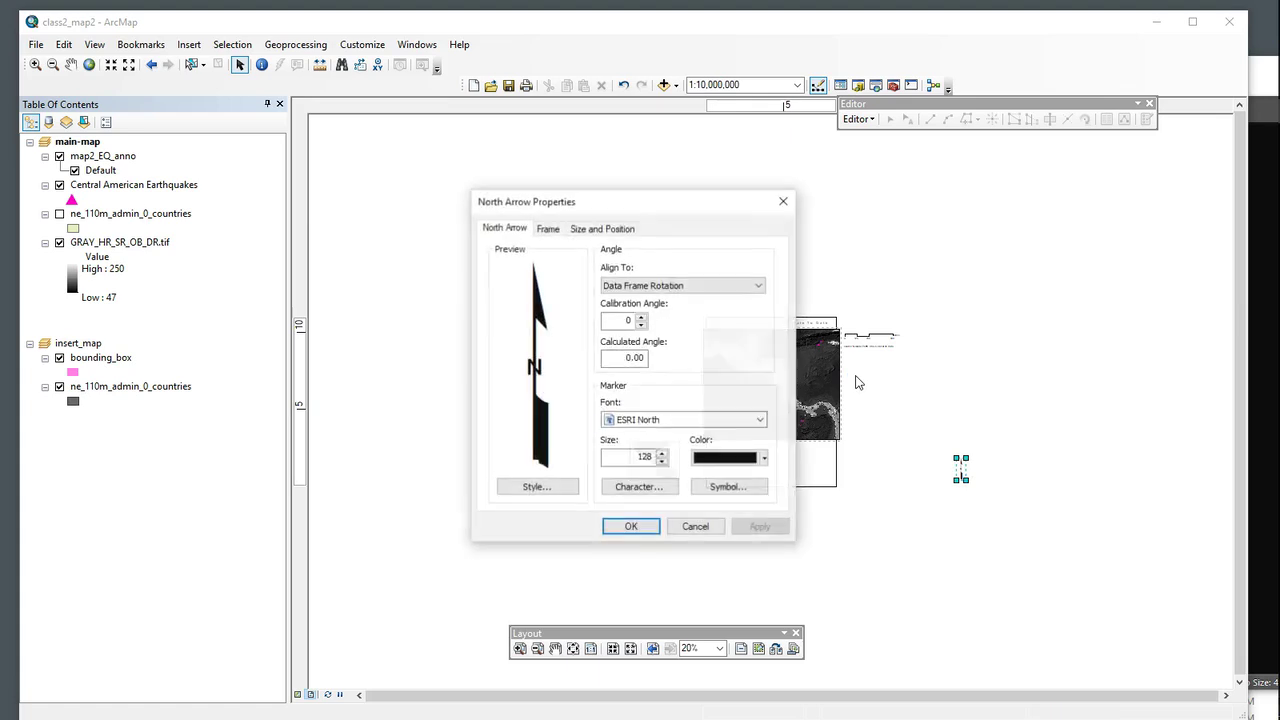
click(695, 526)
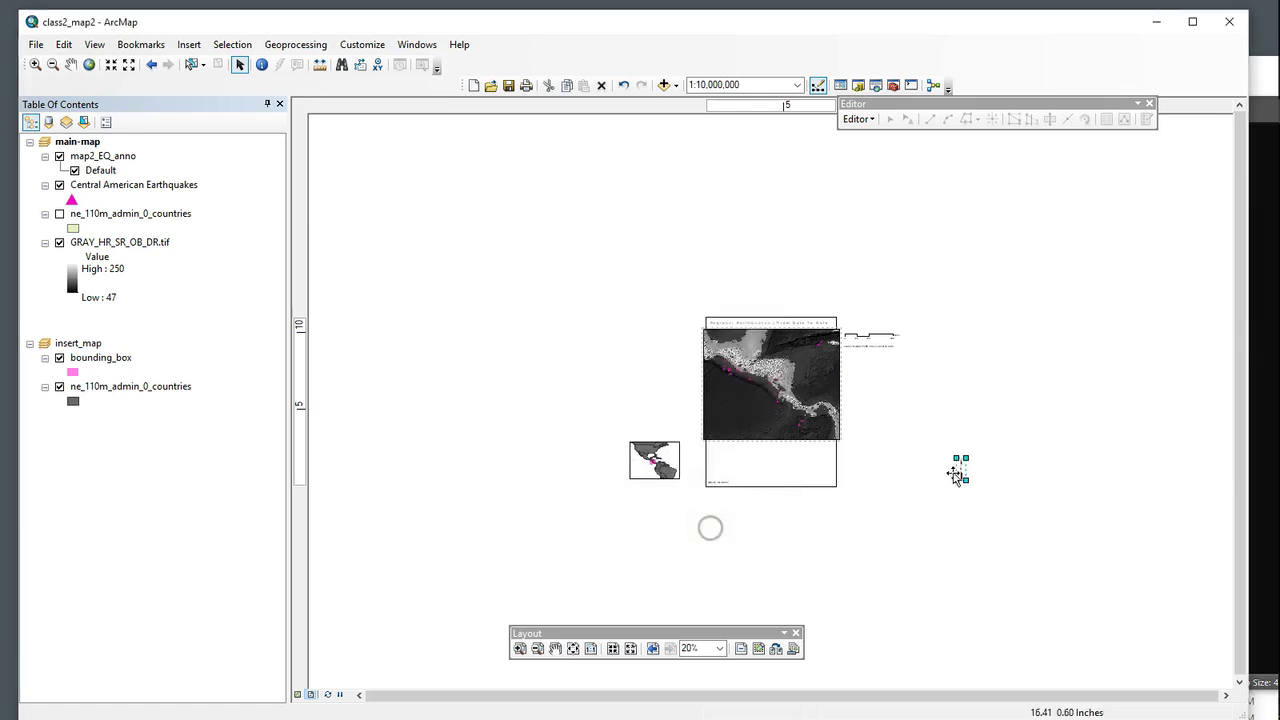
drag(957, 476, 857, 376)
click(930, 487)
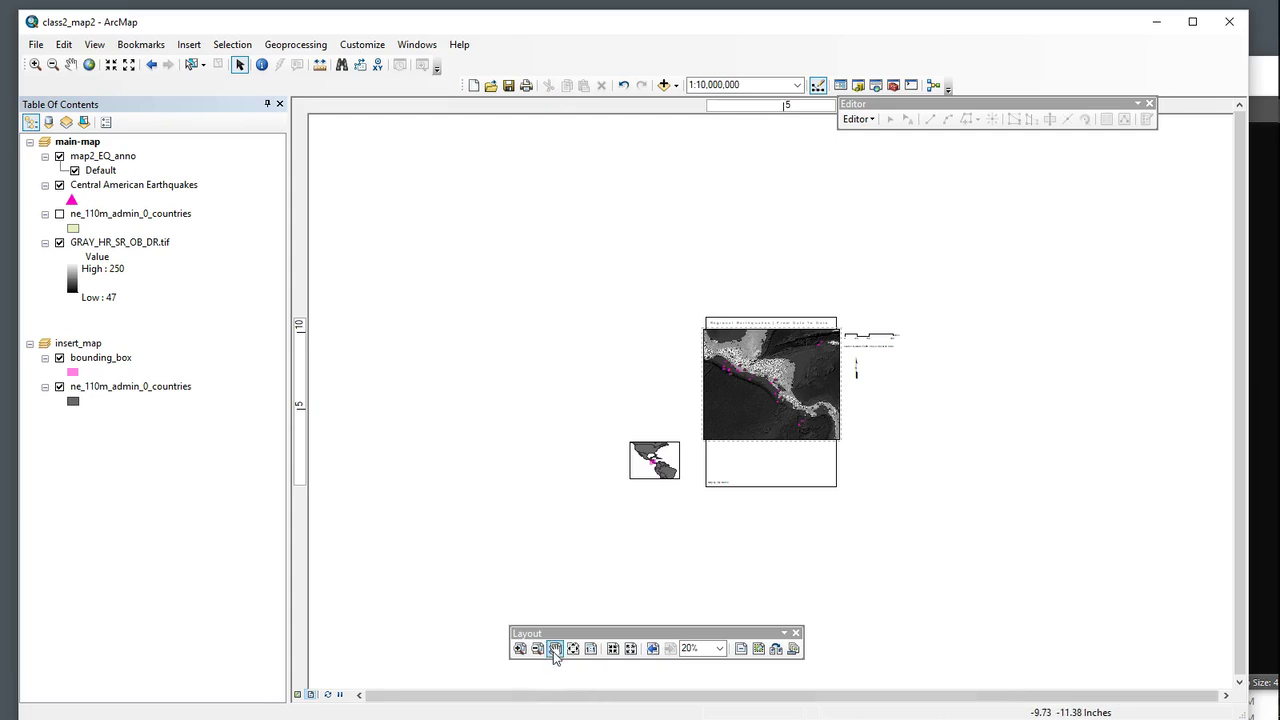
- Enlarge the layout view around the page and its parked elements, and move the Layout toolbar away from the inset map
click(520, 648)
drag(572, 262, 937, 543)
drag(460, 181, 1106, 617)
drag(649, 637, 1047, 657)
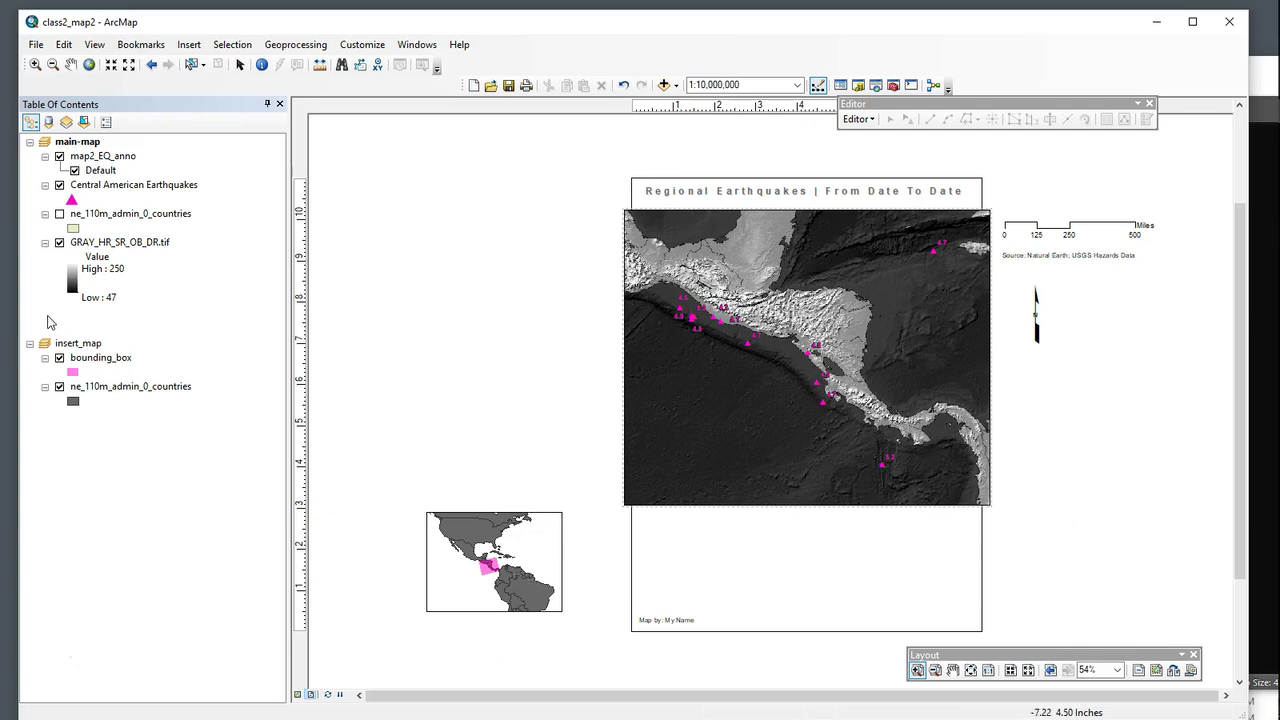
- Remove the ne_110m_admin_0_countries layer from the main-map data frame
click(59, 243)
click(59, 243)
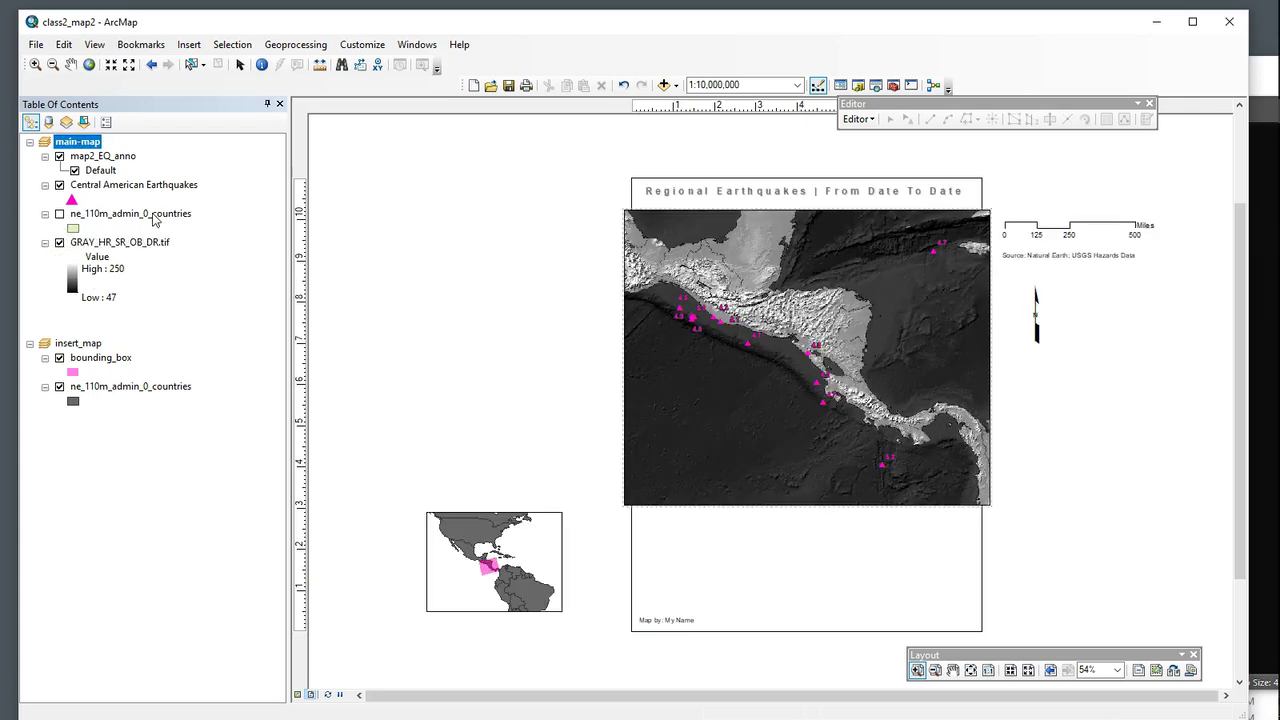
click(146, 216)
right_click(144, 215)
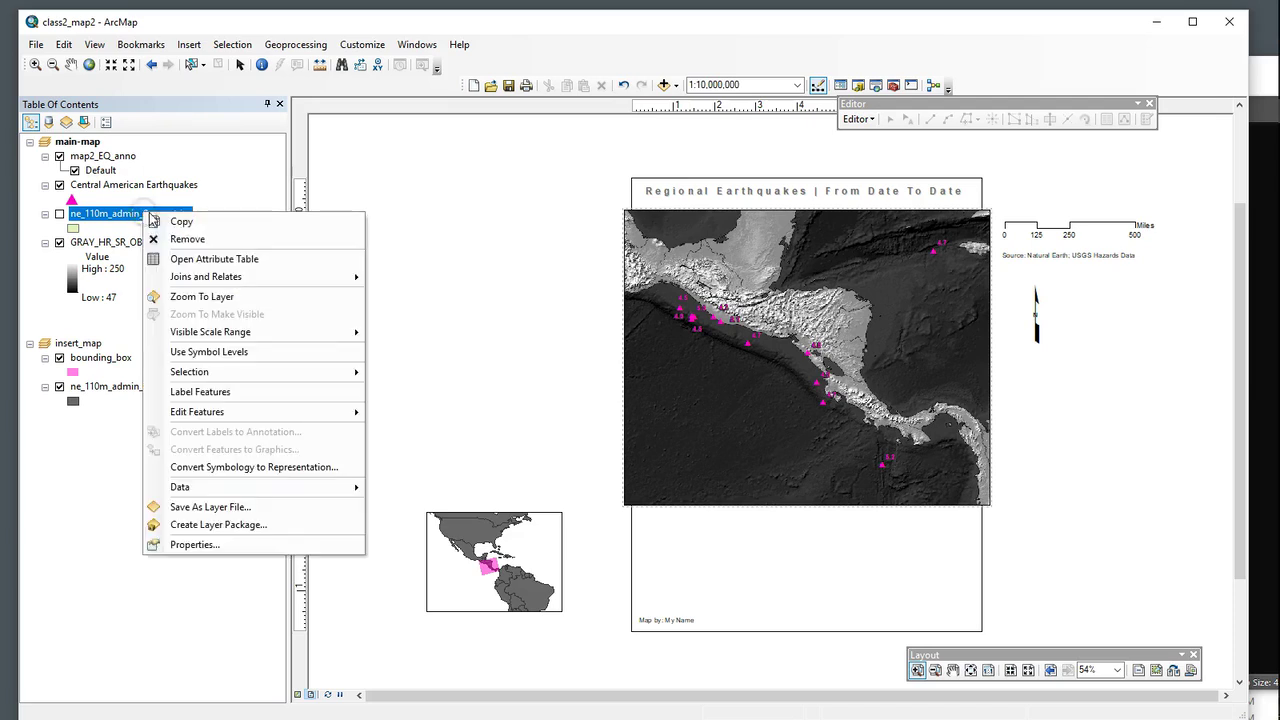
click(200, 240)
- Remove the Central American Earthquakes and map2_EQ_anno layers from the main-map data frame
click(145, 186)
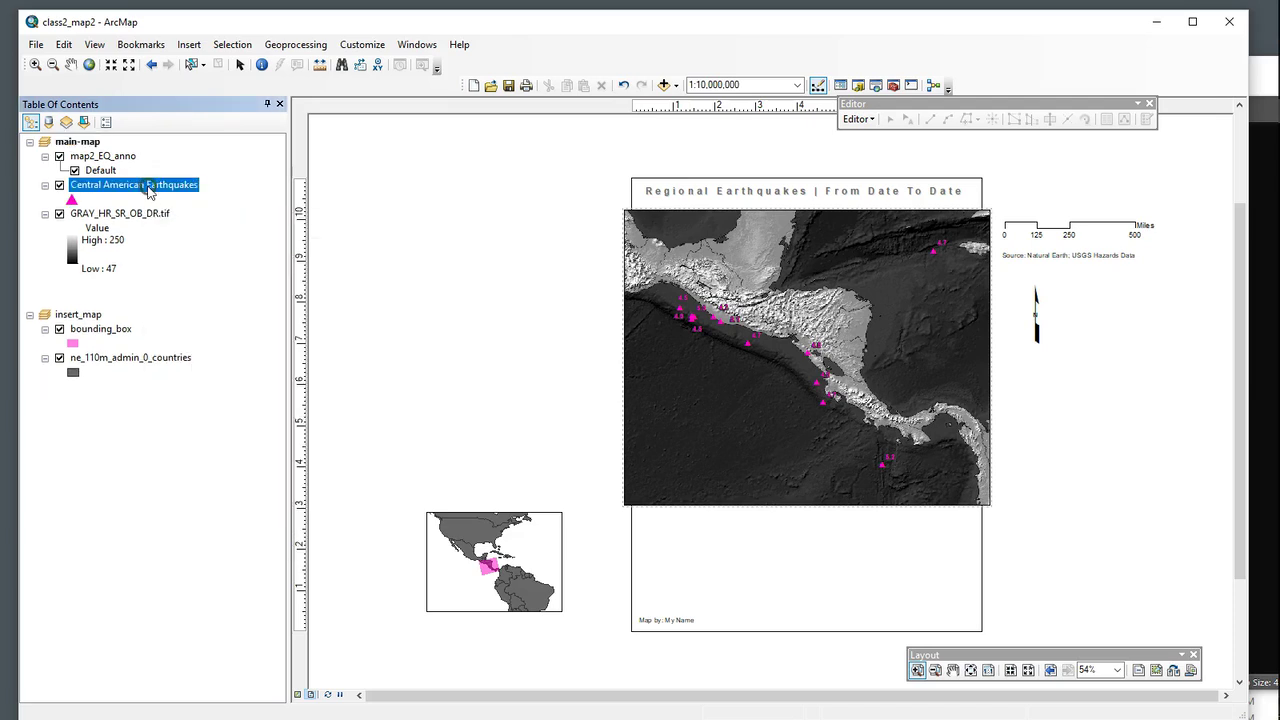
right_click(143, 190)
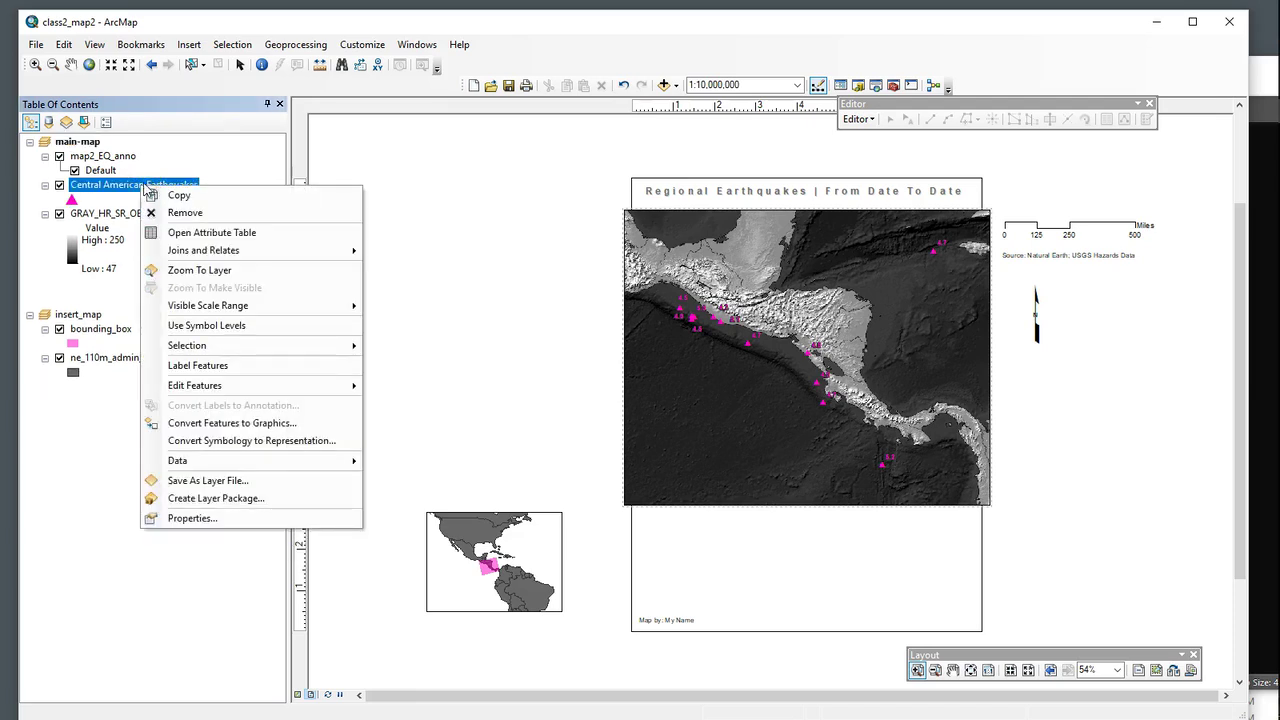
click(184, 213)
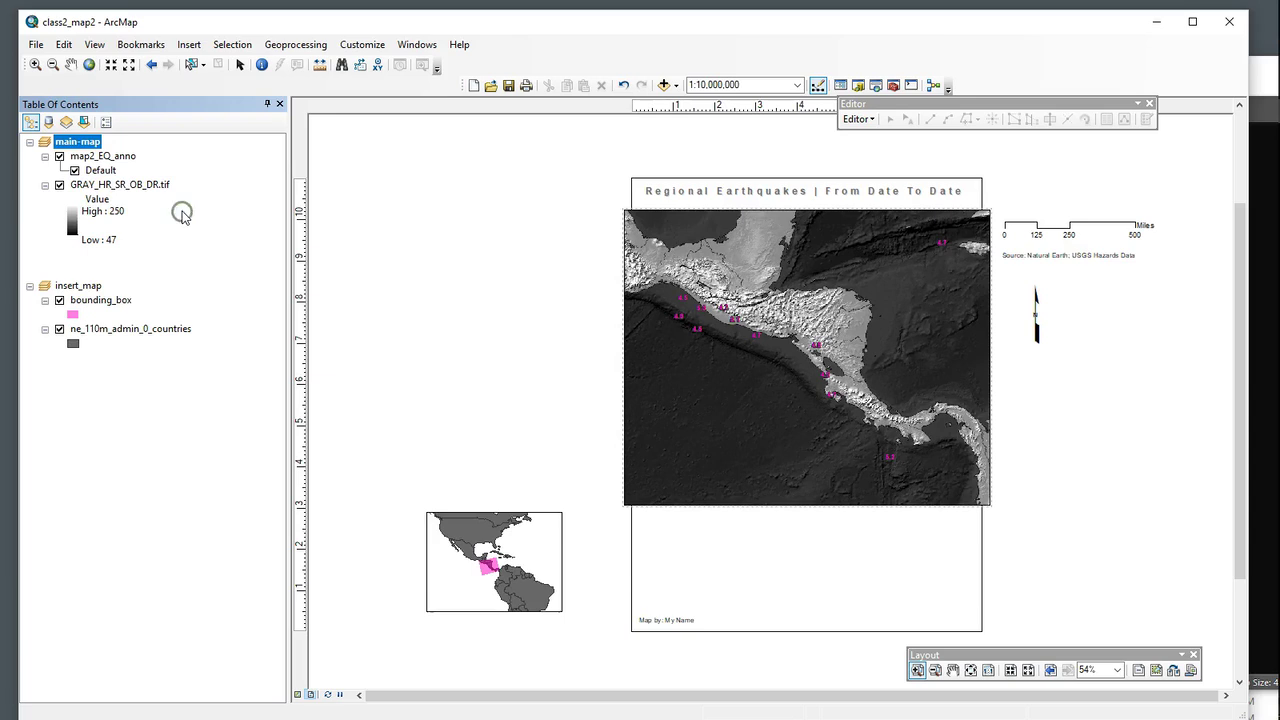
click(108, 157)
right_click(108, 160)
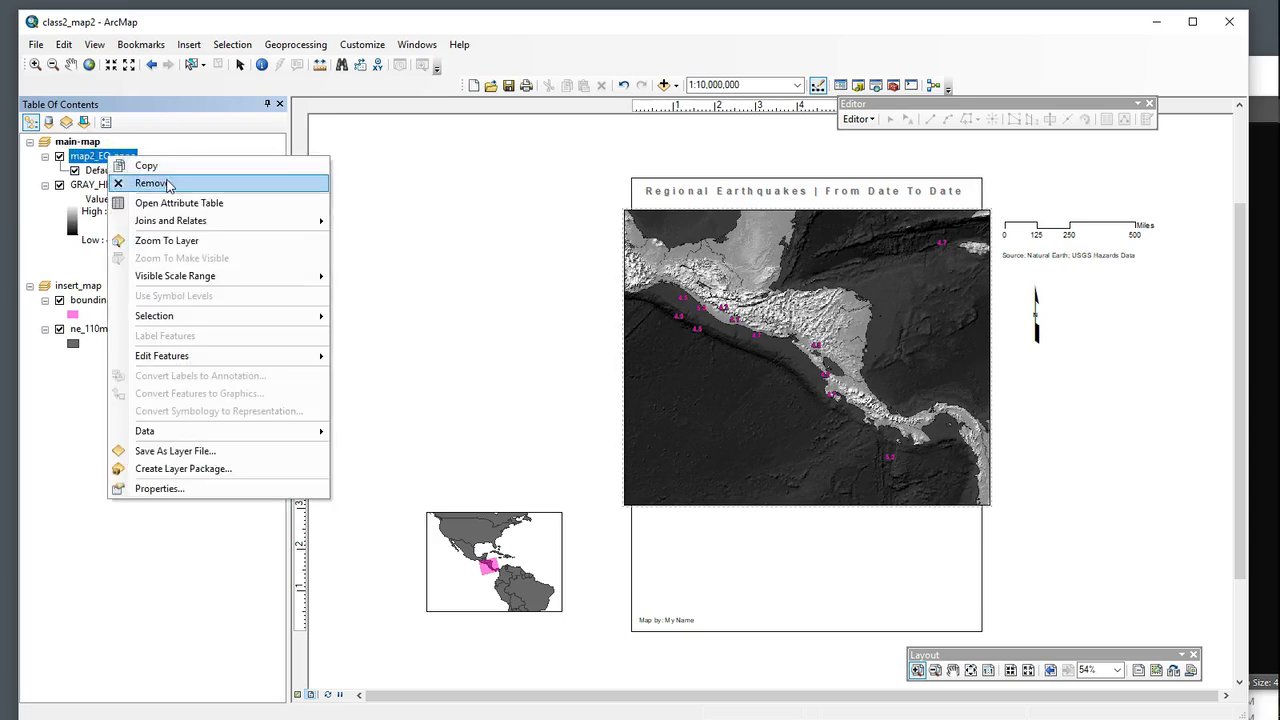
click(166, 183)
click(571, 357)
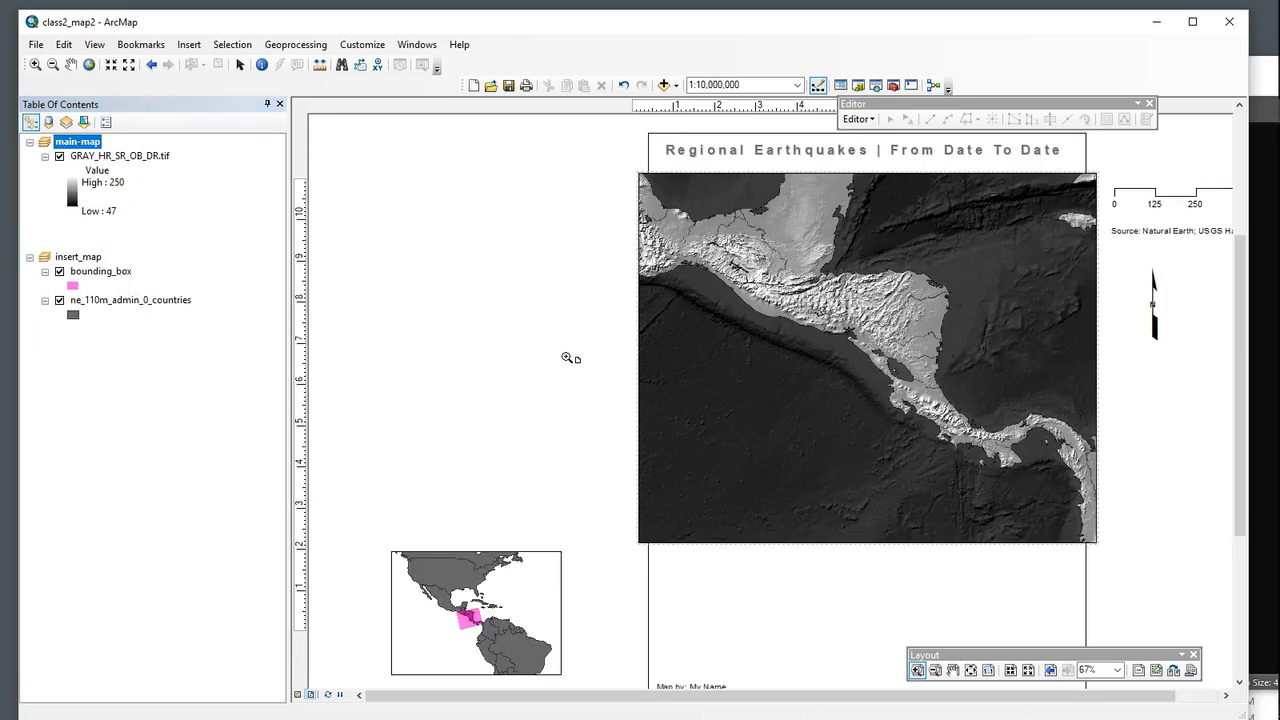
- Remove the bounding_box layer from the insert_map data frame
click(71, 64)
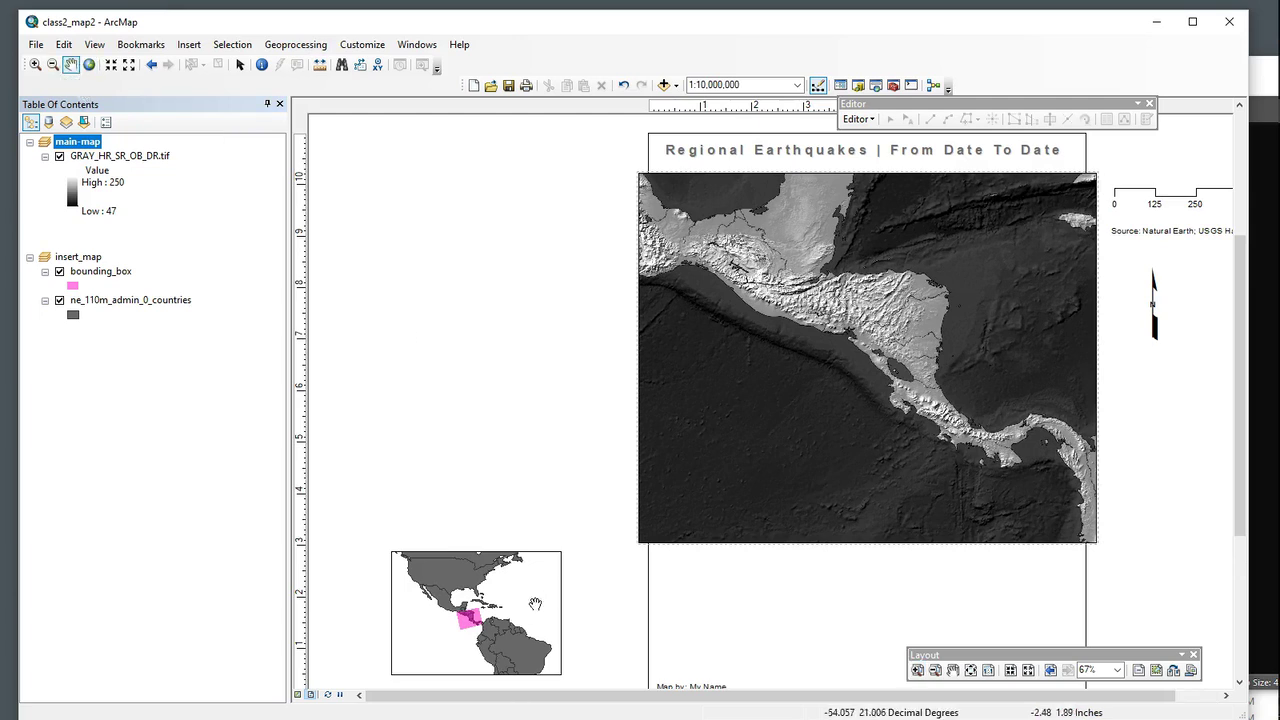
click(100, 271)
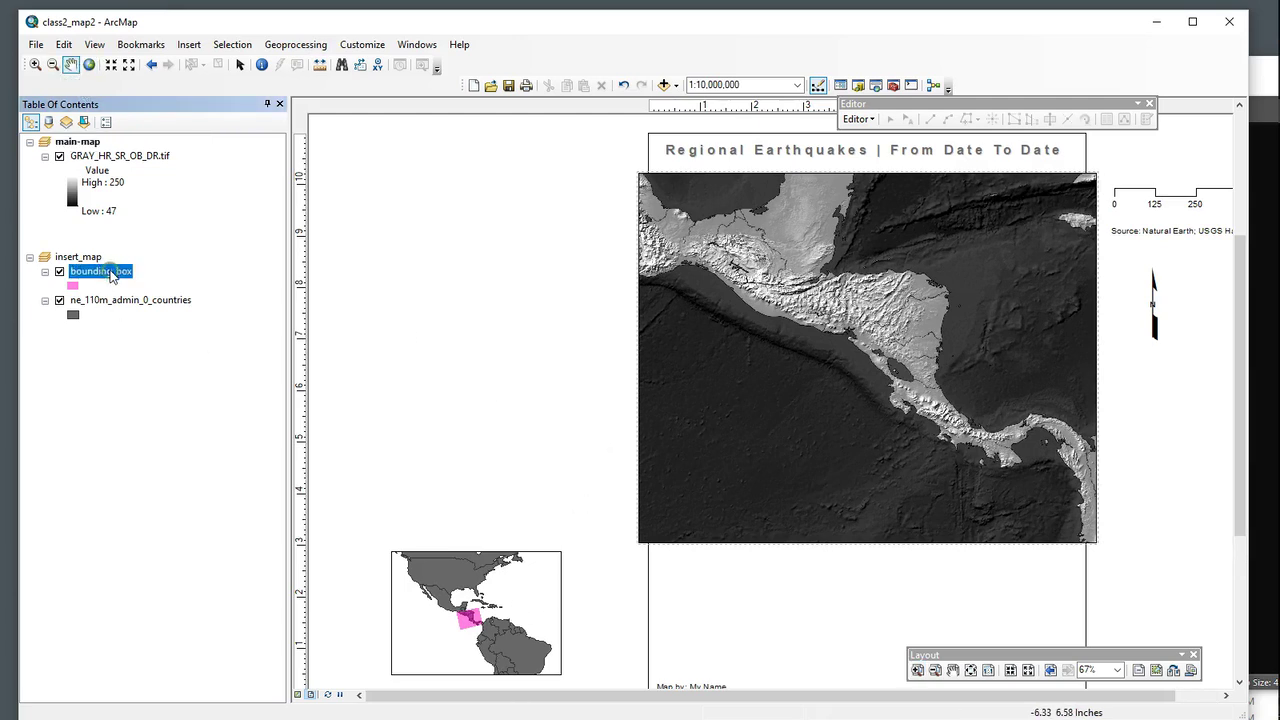
right_click(110, 272)
click(155, 297)
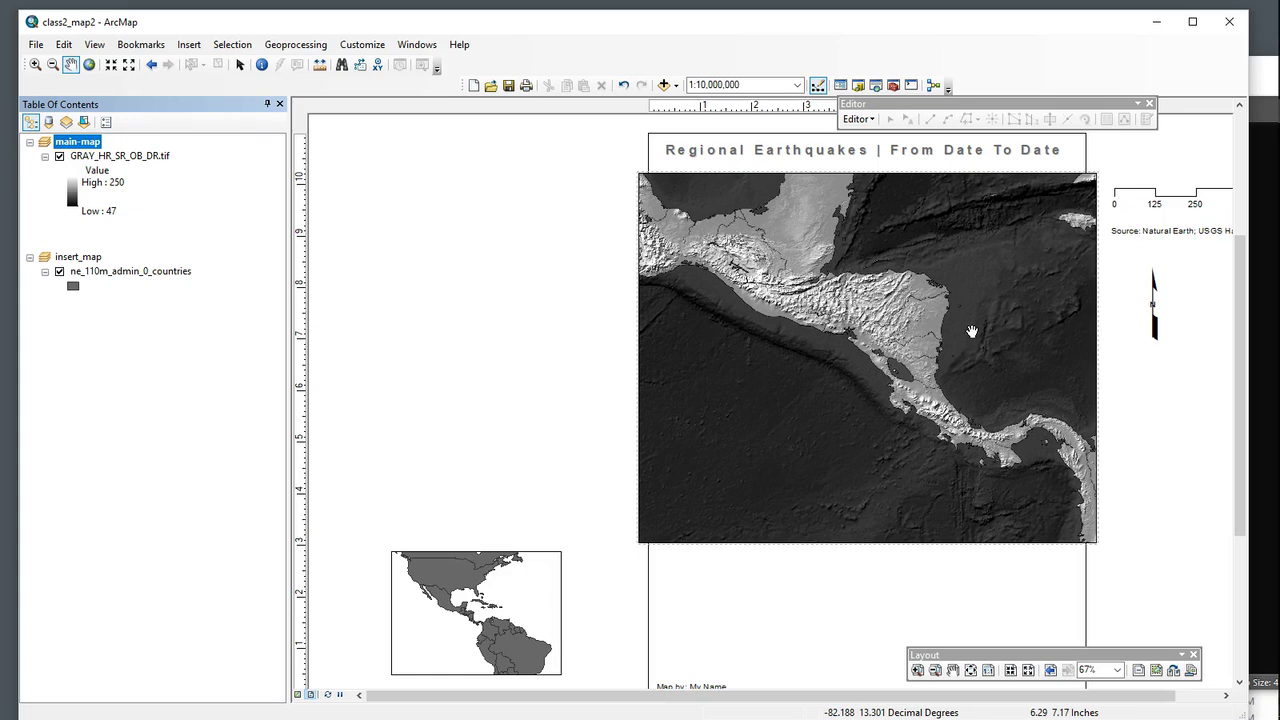
- Save the map document under the new name class2_map3_EC in the assignment_2 folder
click(35, 44)
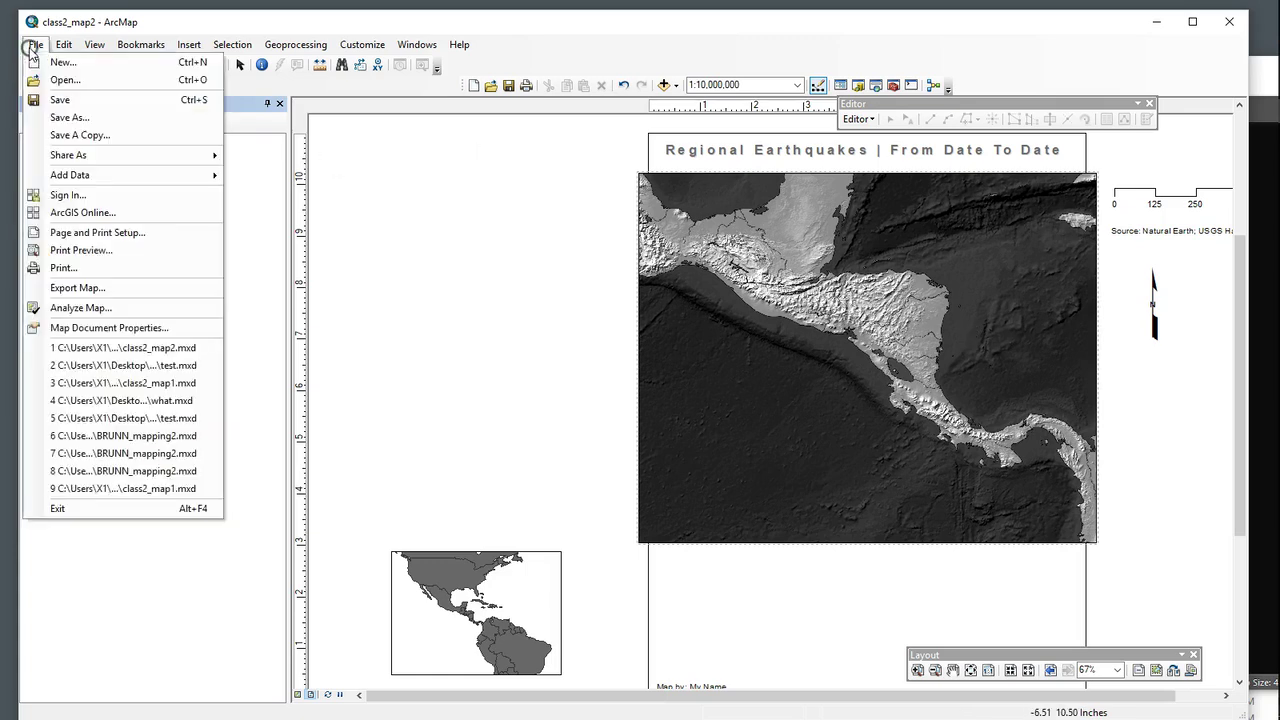
click(60, 114)
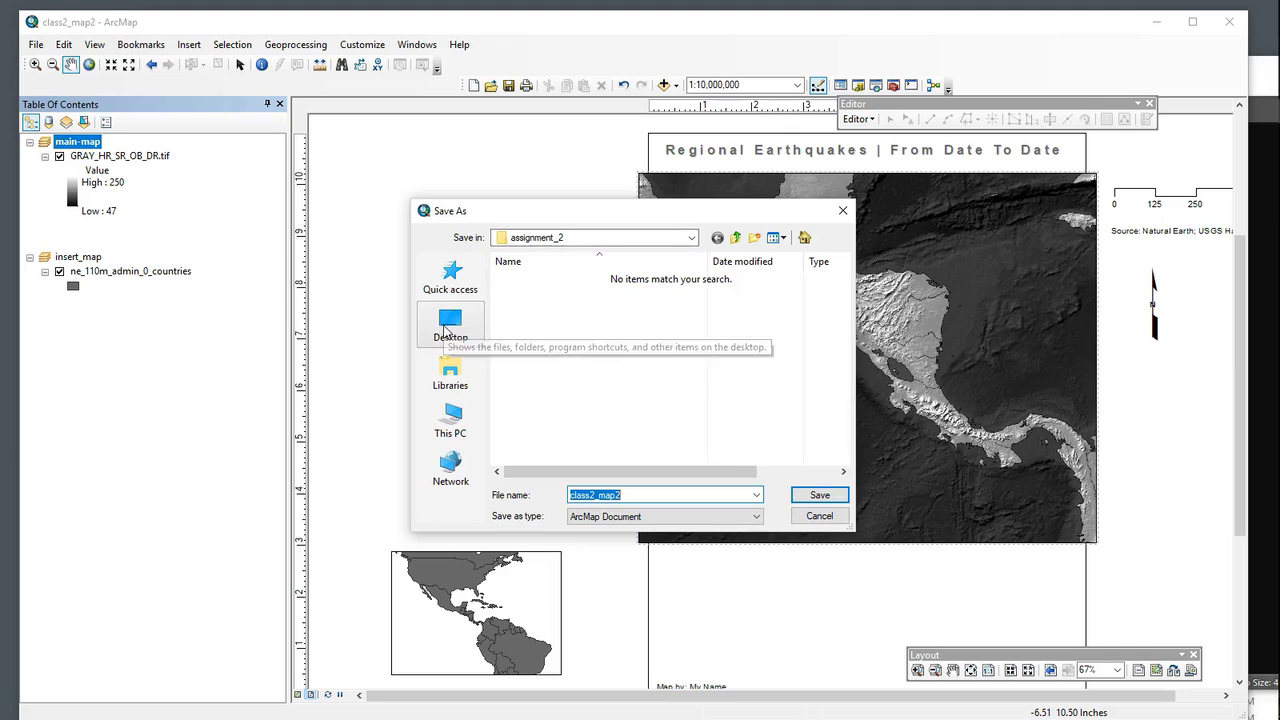
click(632, 493)
key(BackSpace)
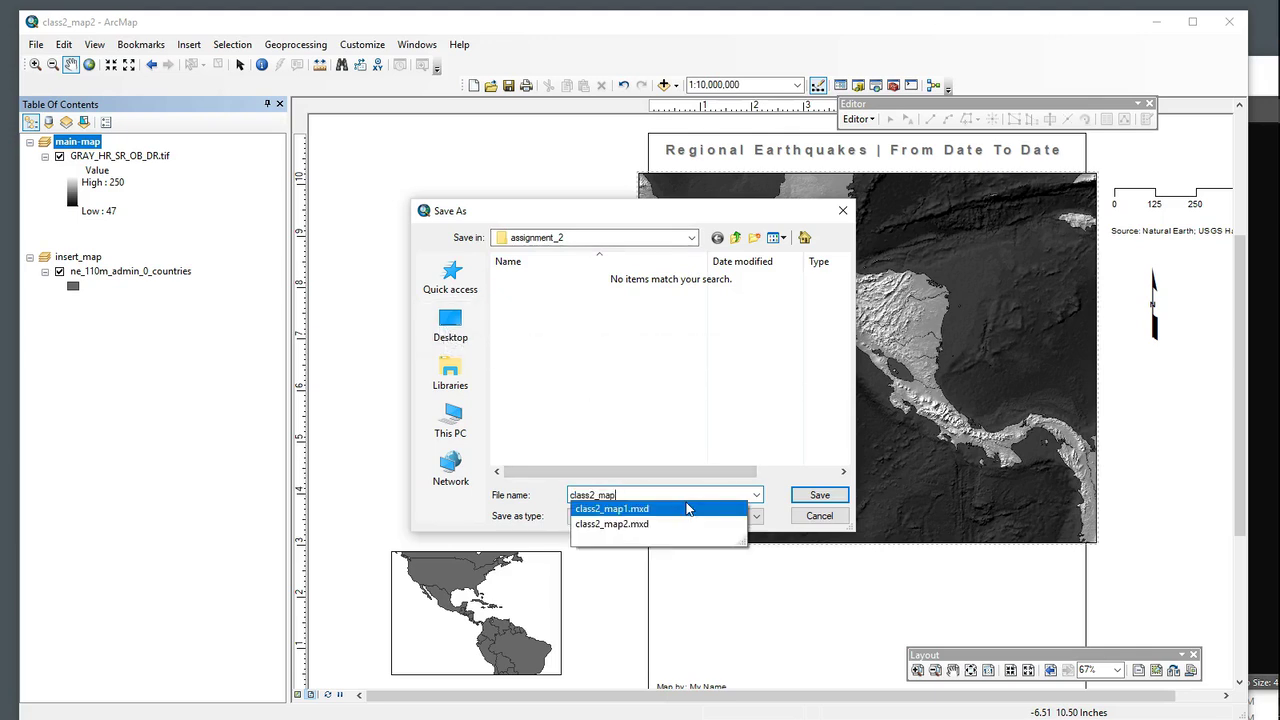
text(3)
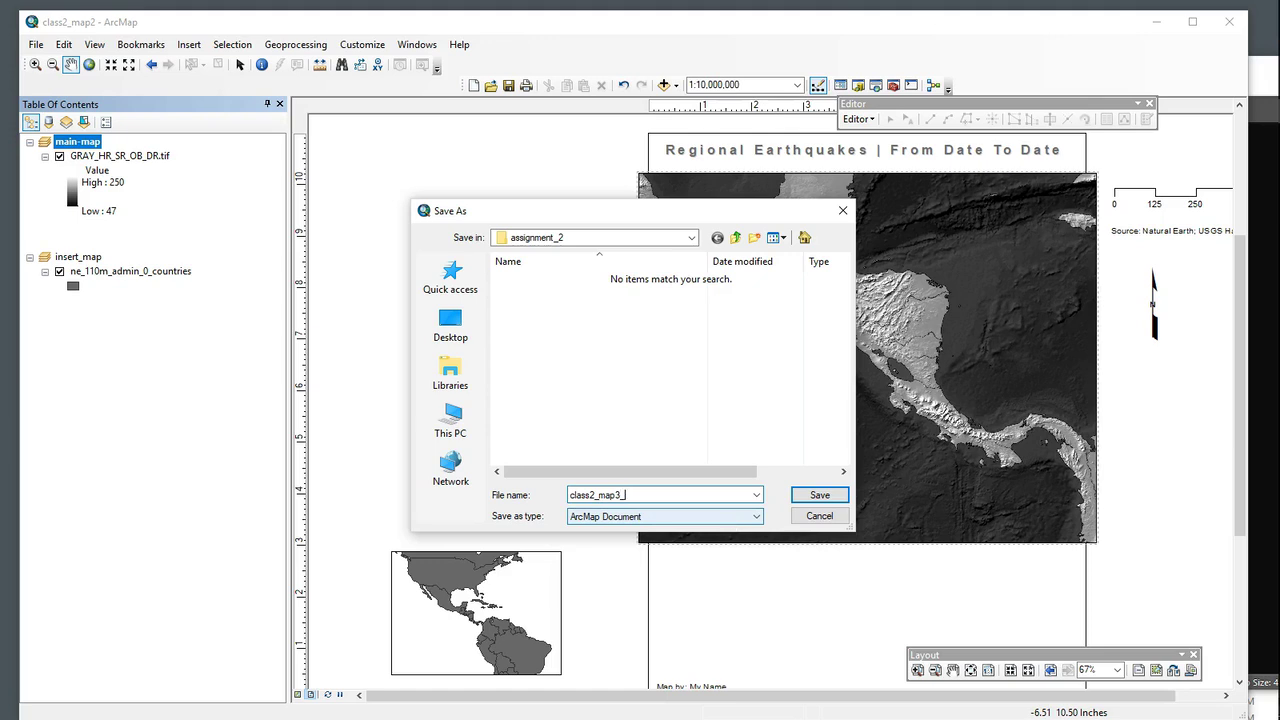
text(_EC)
click(820, 496)
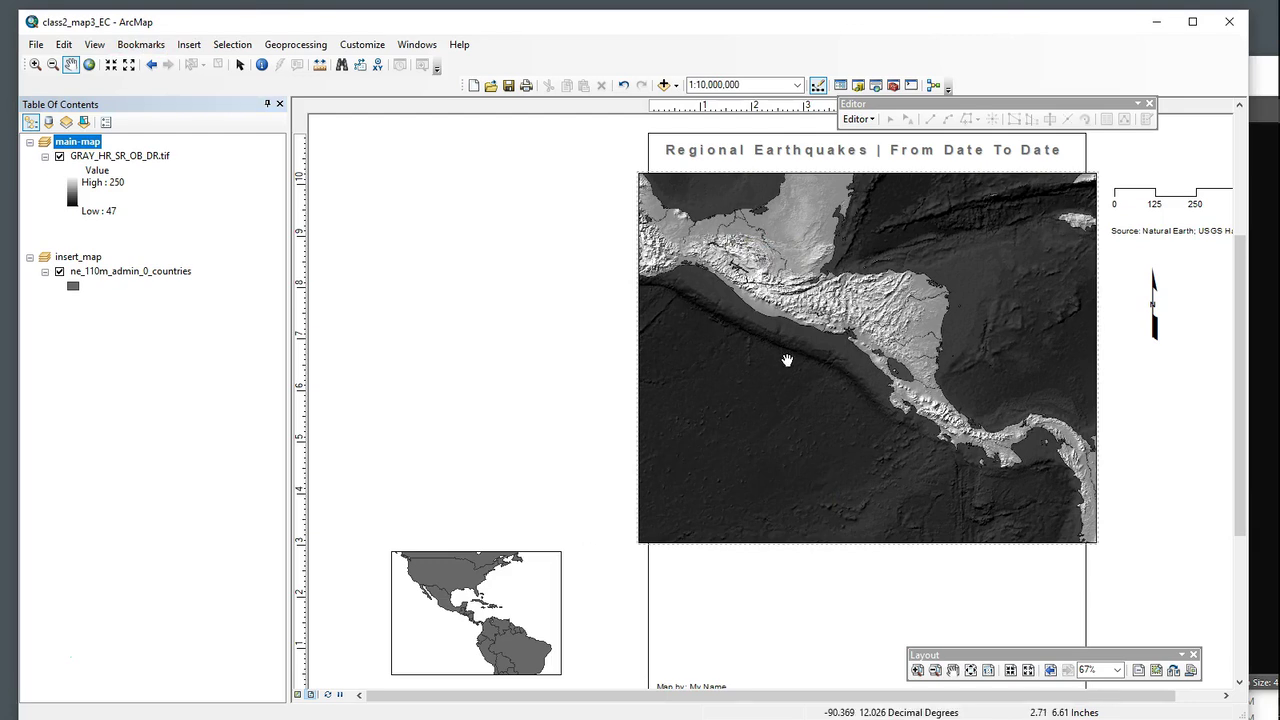
- Minimize ArcMap, bring the Sublime Text assignment notes fully into view, and switch to the USGS earthquake catalog search in Chrome
click(1156, 21)
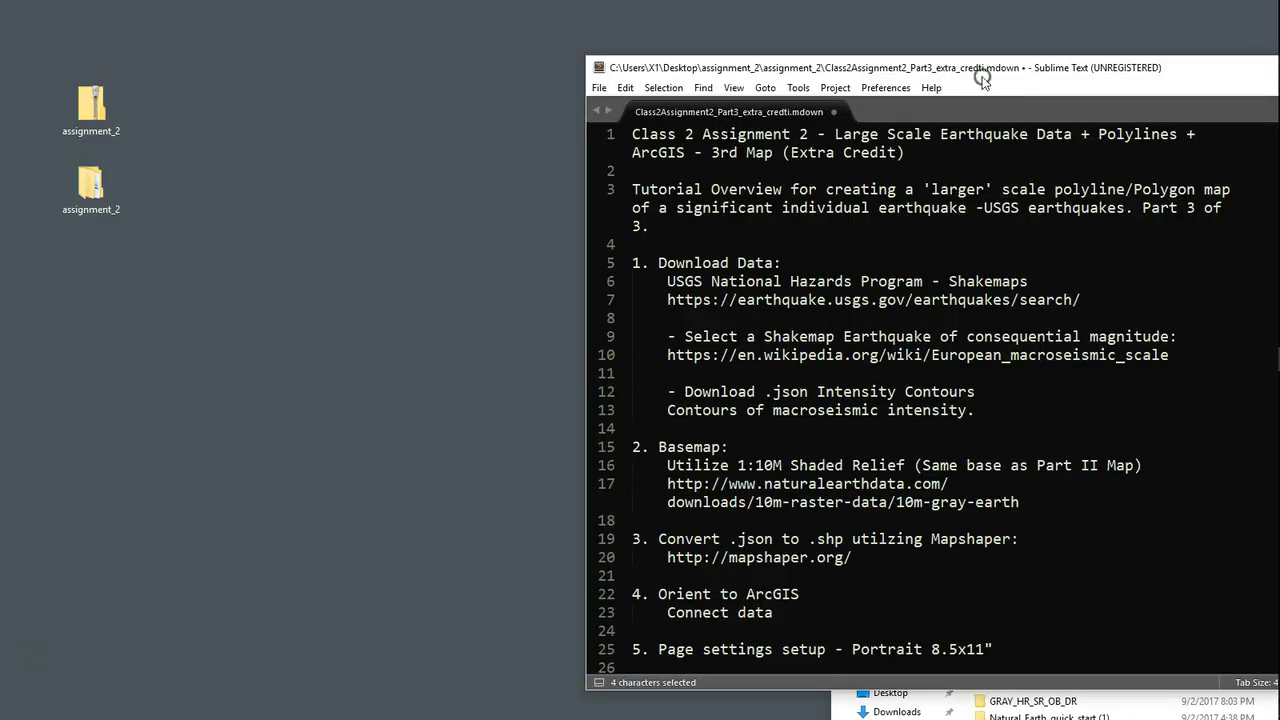
drag(983, 72, 675, 19)
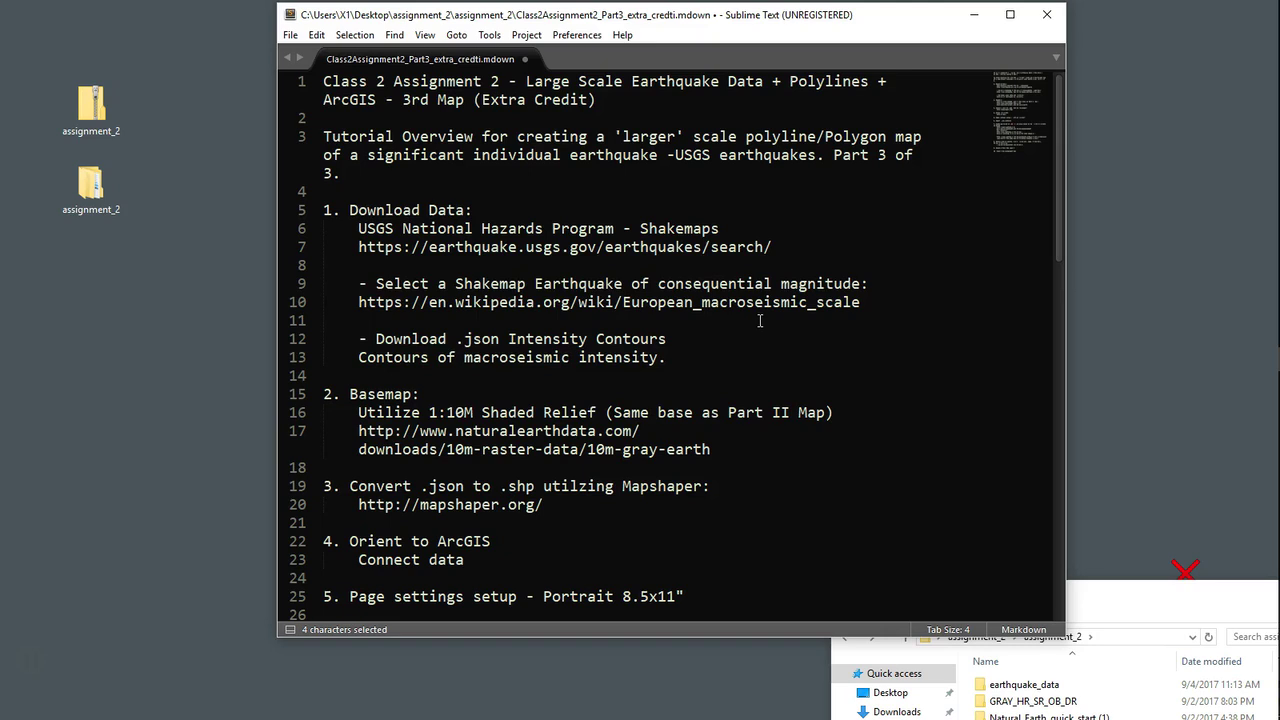
mouse_move(1265, 240)
key(alt+Tab)
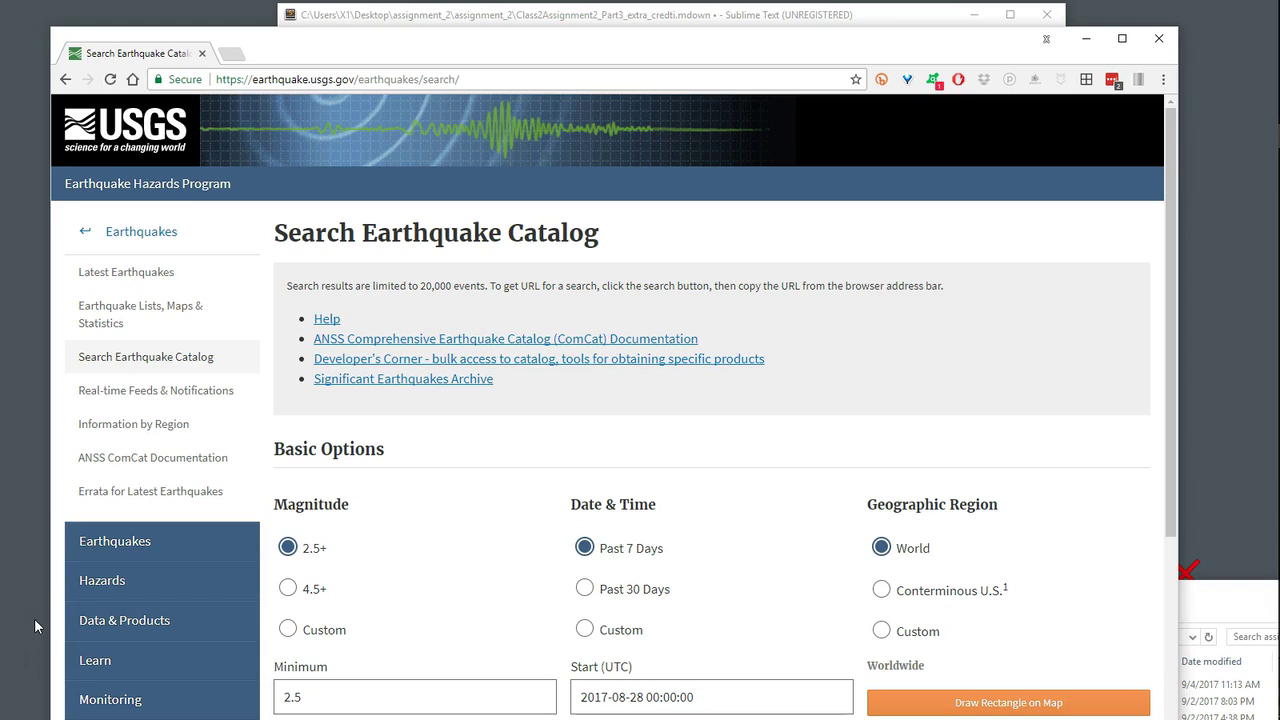
drag(516, 48, 521, 8)
- Open the list of the world's top 20 largest earthquakes from the USGS earthquake lists, maps and statistics
scroll(1157, 463, down, 4)
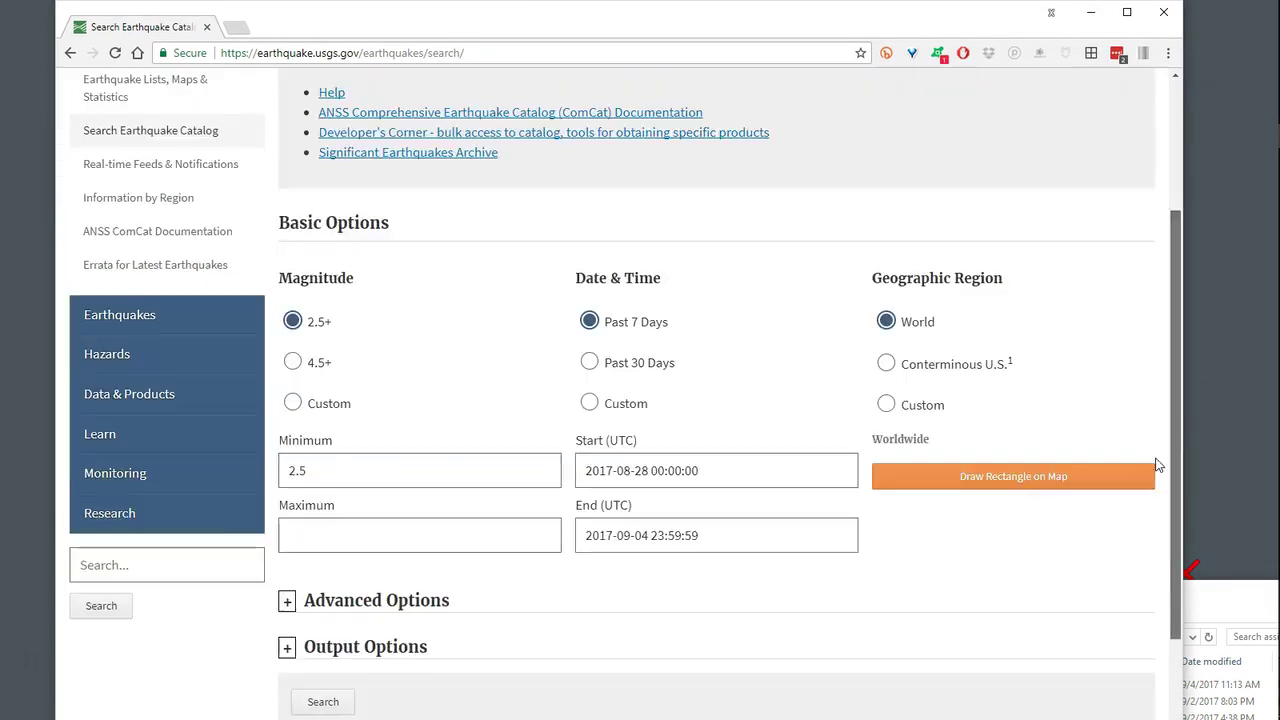
scroll(1157, 440, up, 2)
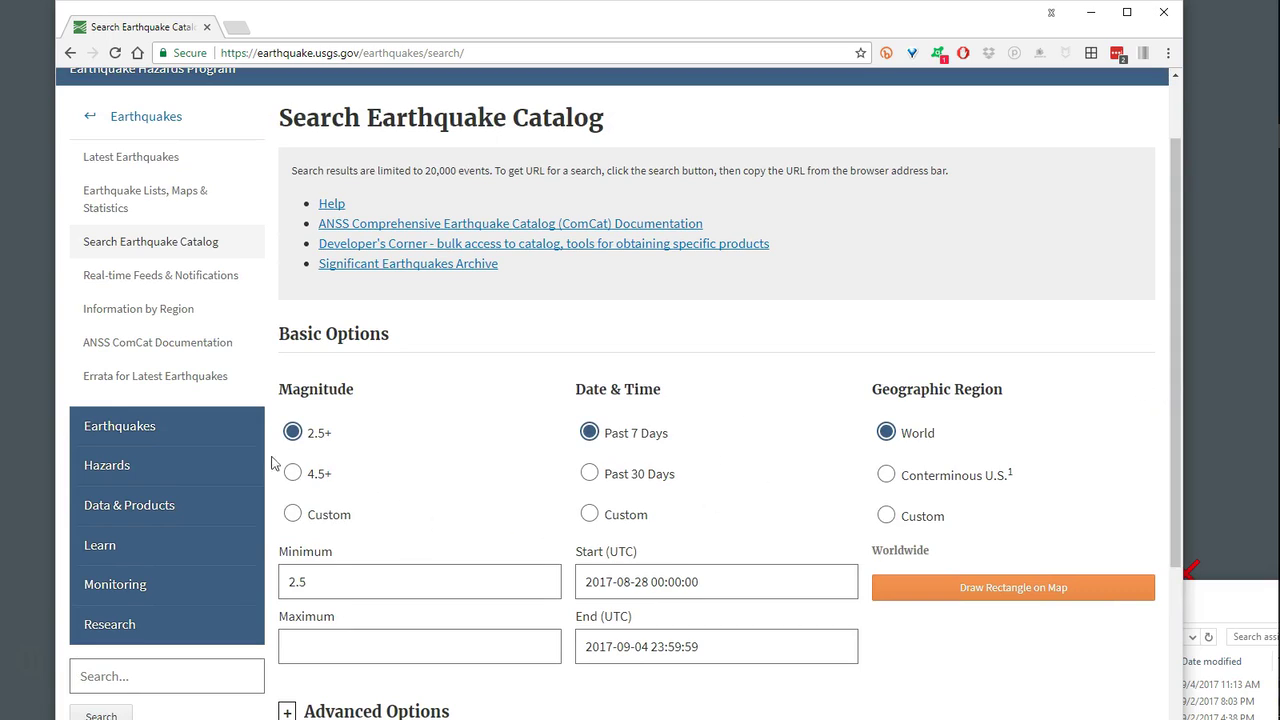
click(187, 197)
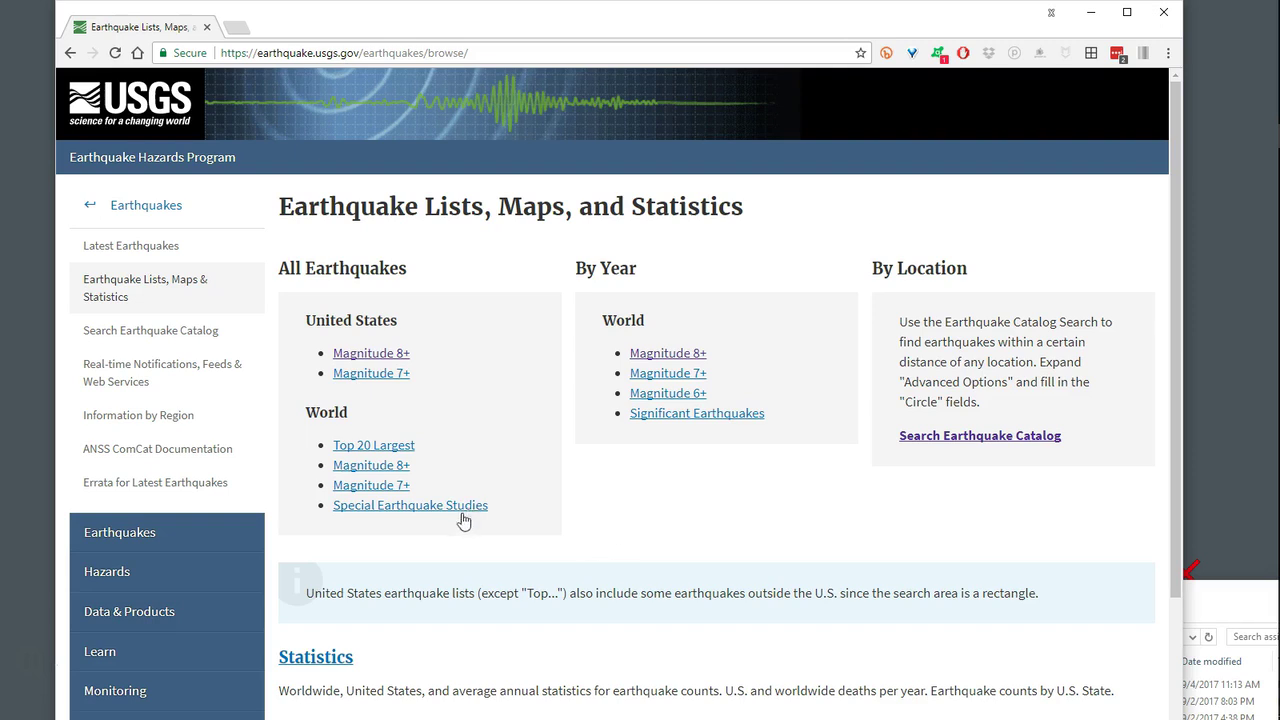
click(400, 451)
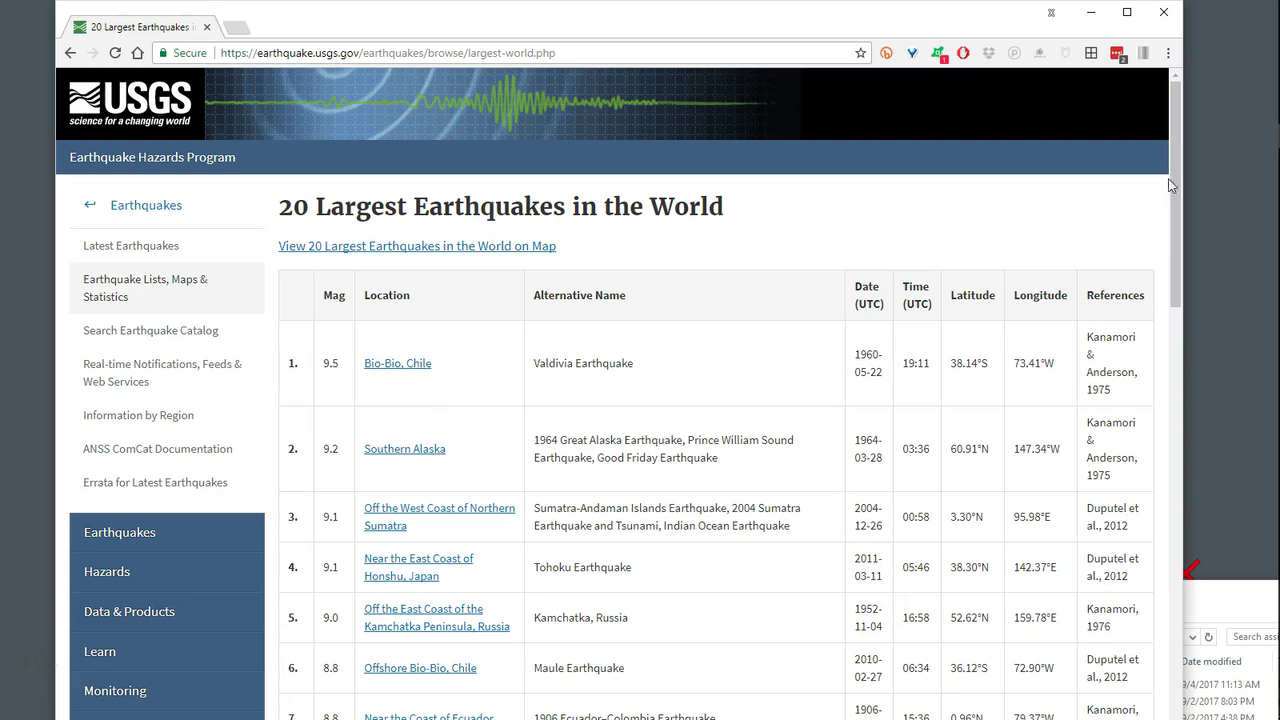
- Open the event page of the 2010 Maule earthquake offshore Bio-Bio, Chile, and go to its ShakeMap
drag(1177, 176, 1170, 250)
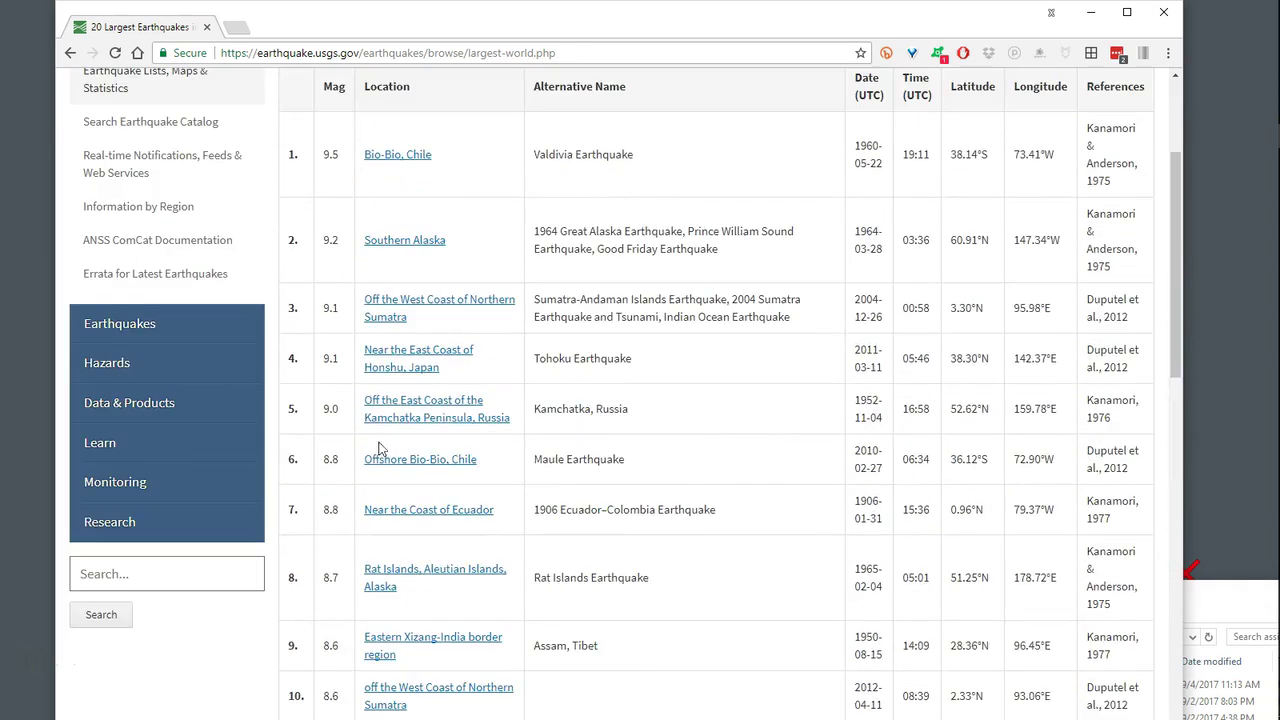
click(421, 462)
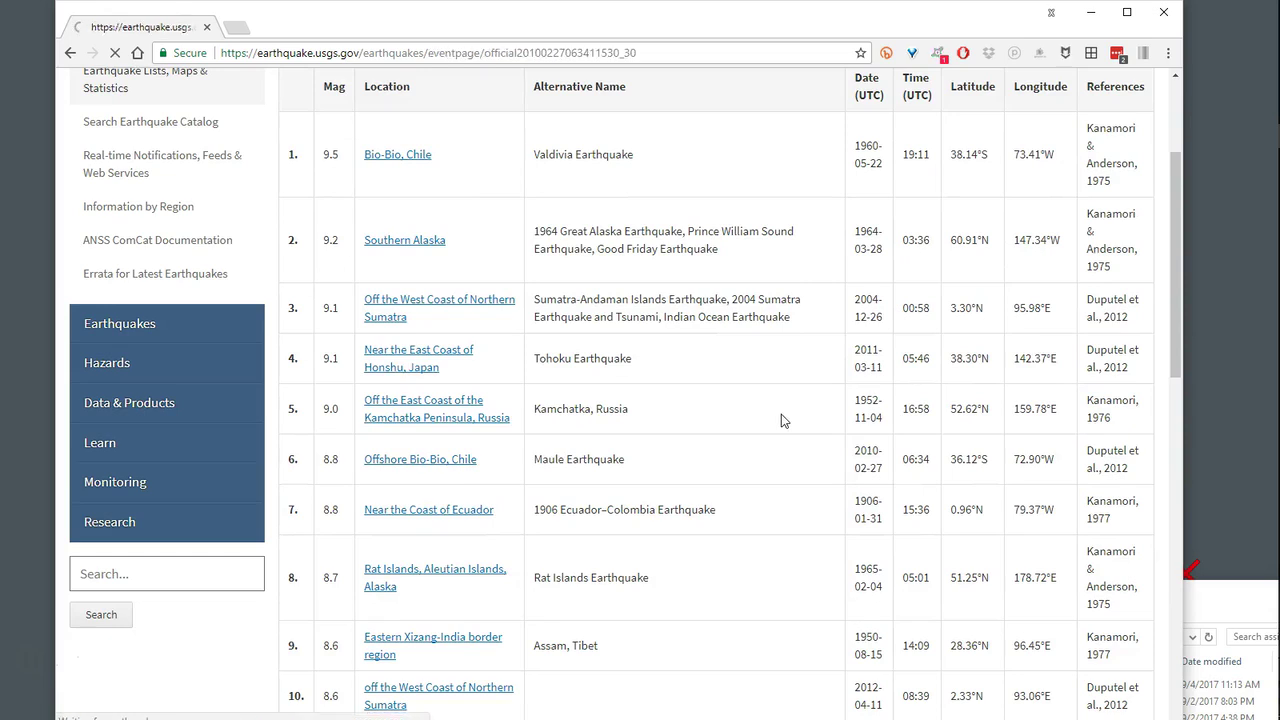
drag(1177, 214, 1171, 295)
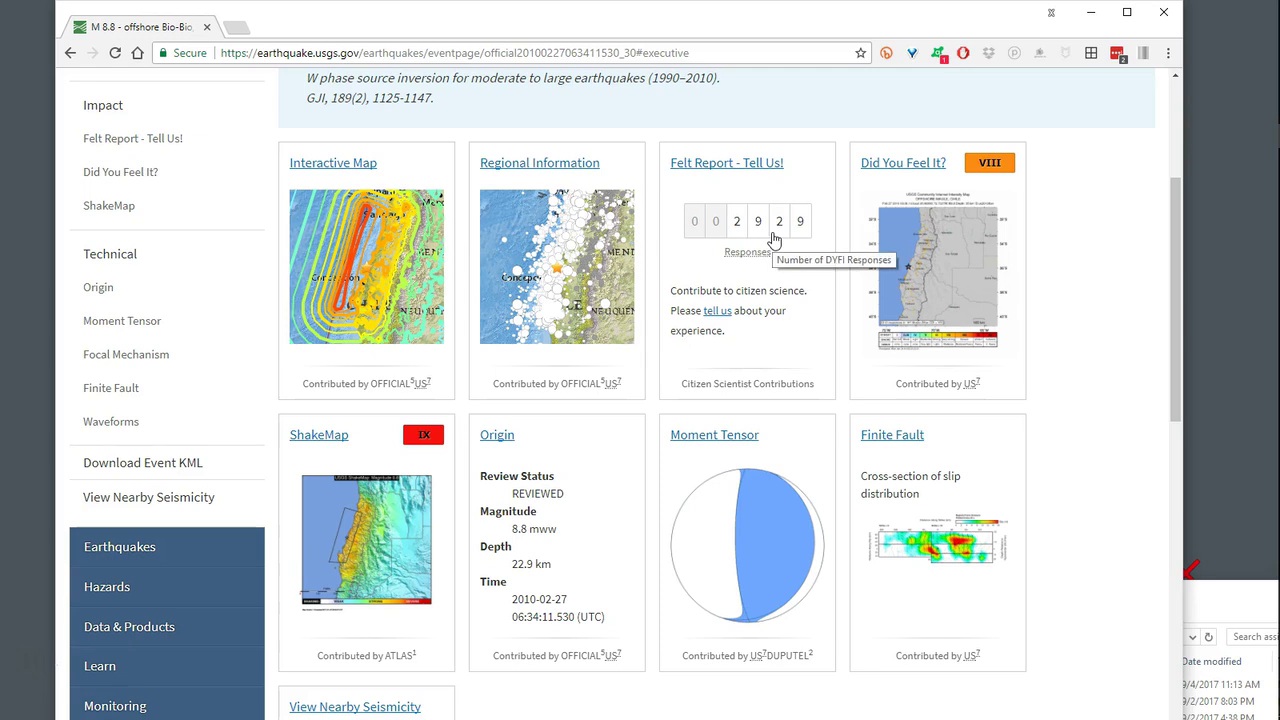
click(322, 437)
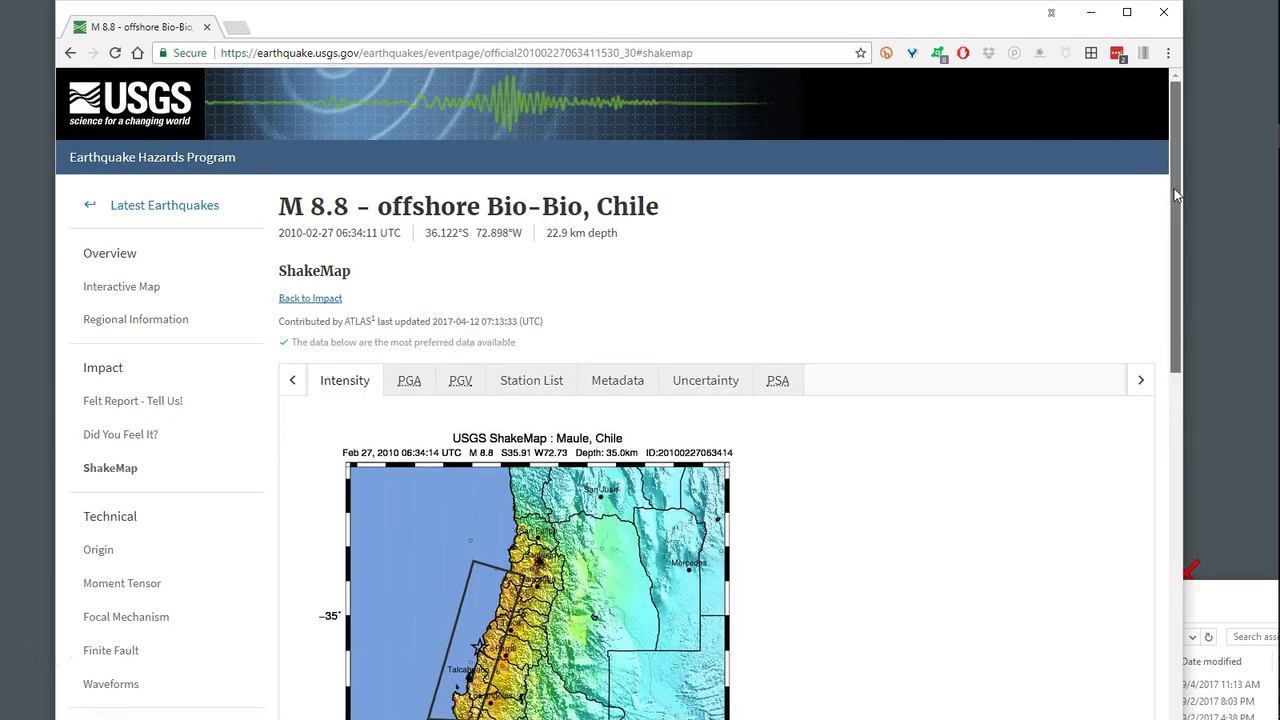
- Review the ShakeMap's intensity map and legend, and expand the Downloads section beneath it
drag(1176, 195, 1134, 334)
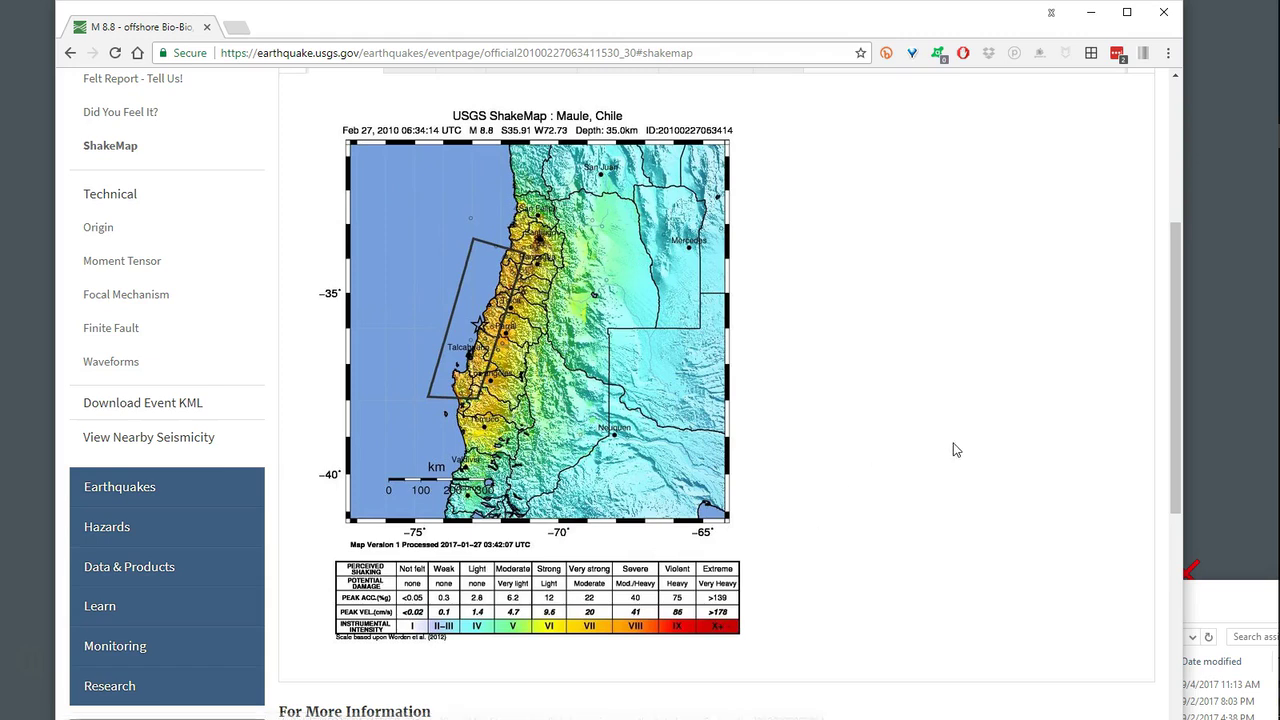
drag(1176, 349, 1137, 534)
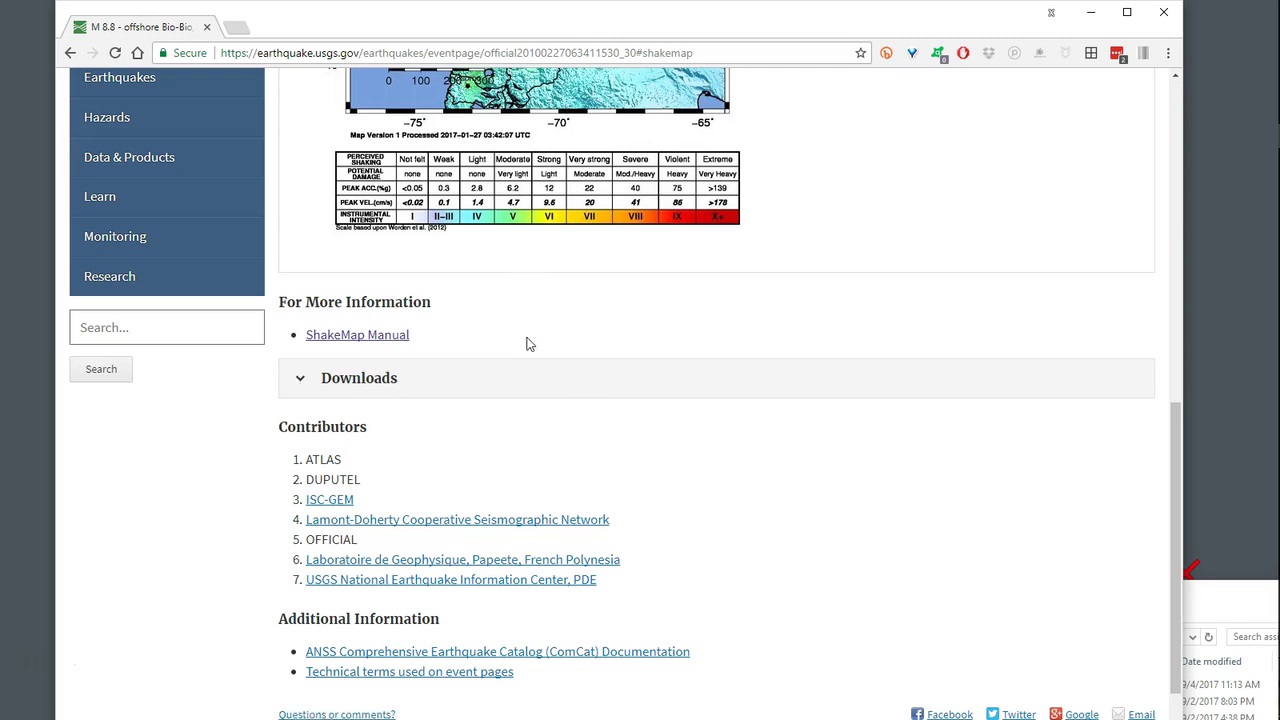
scroll(529, 343, down, 1)
scroll(529, 343, up, 5)
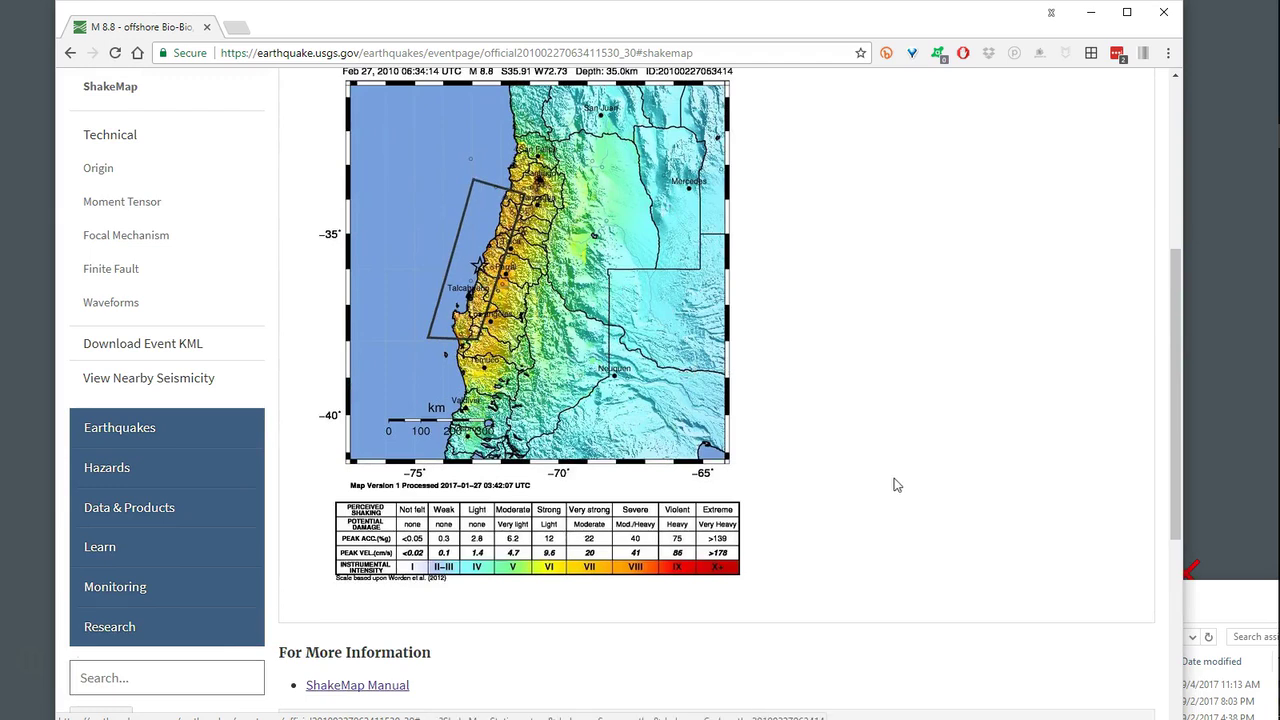
scroll(891, 483, down, 3)
click(305, 412)
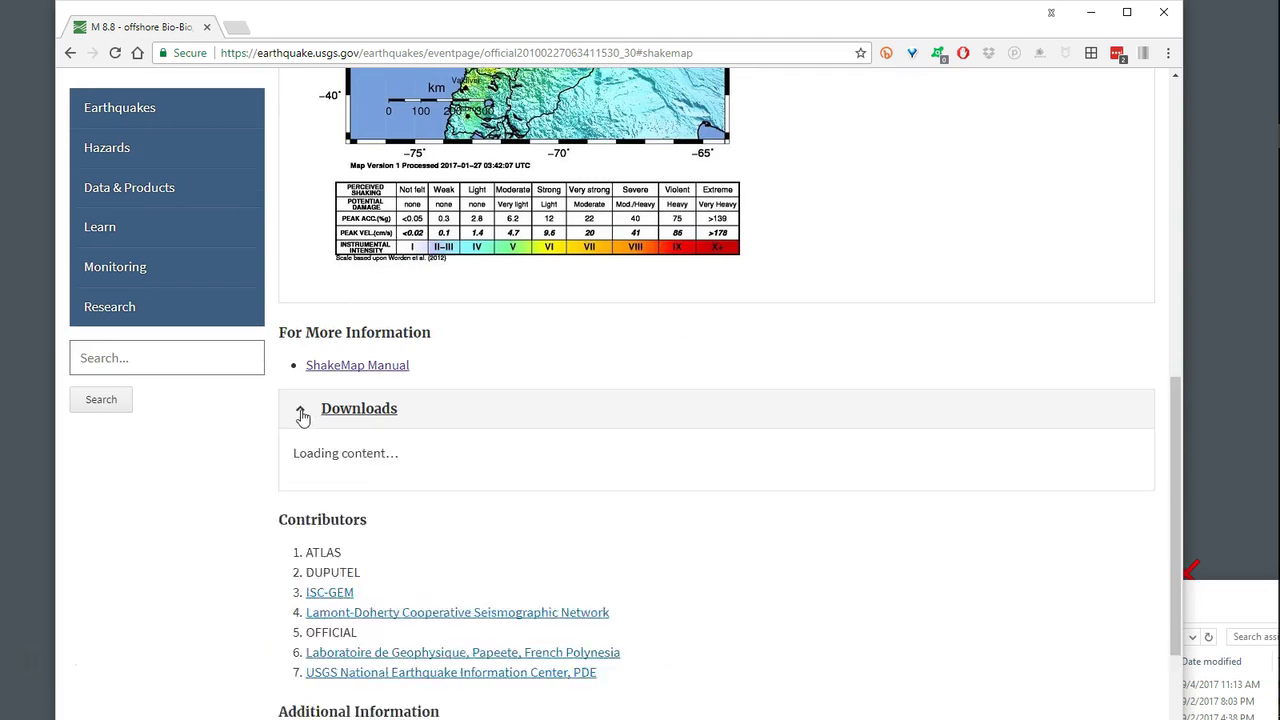
- Look through the ShakeMap's download formats, from the XML grids and KMZ files down to the contour files
scroll(540, 443, down, 3)
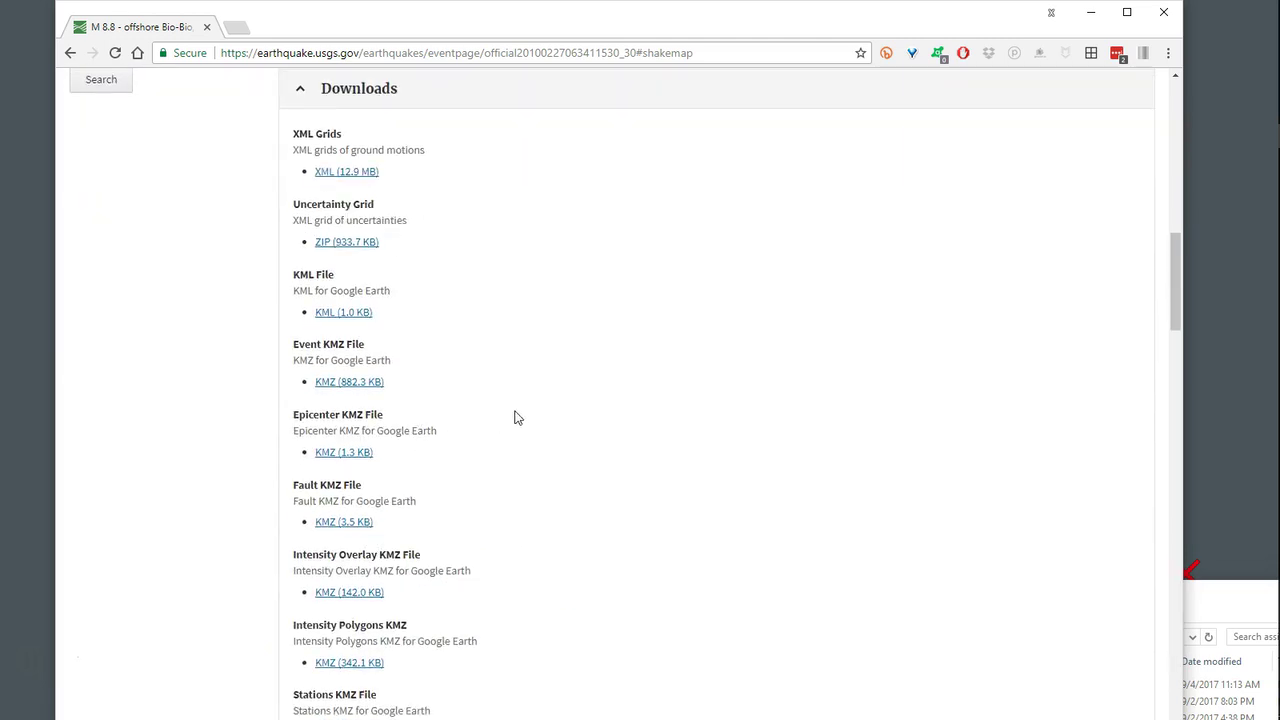
scroll(513, 420, down, 1)
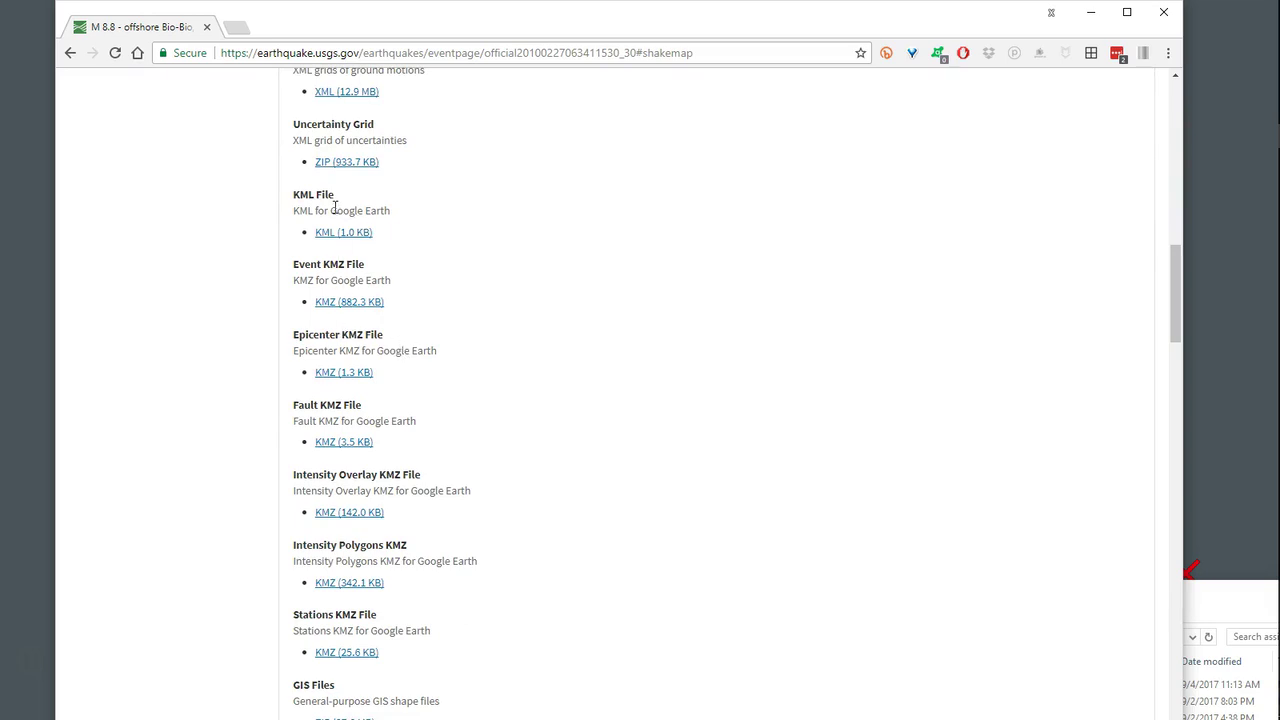
scroll(493, 374, down, 1)
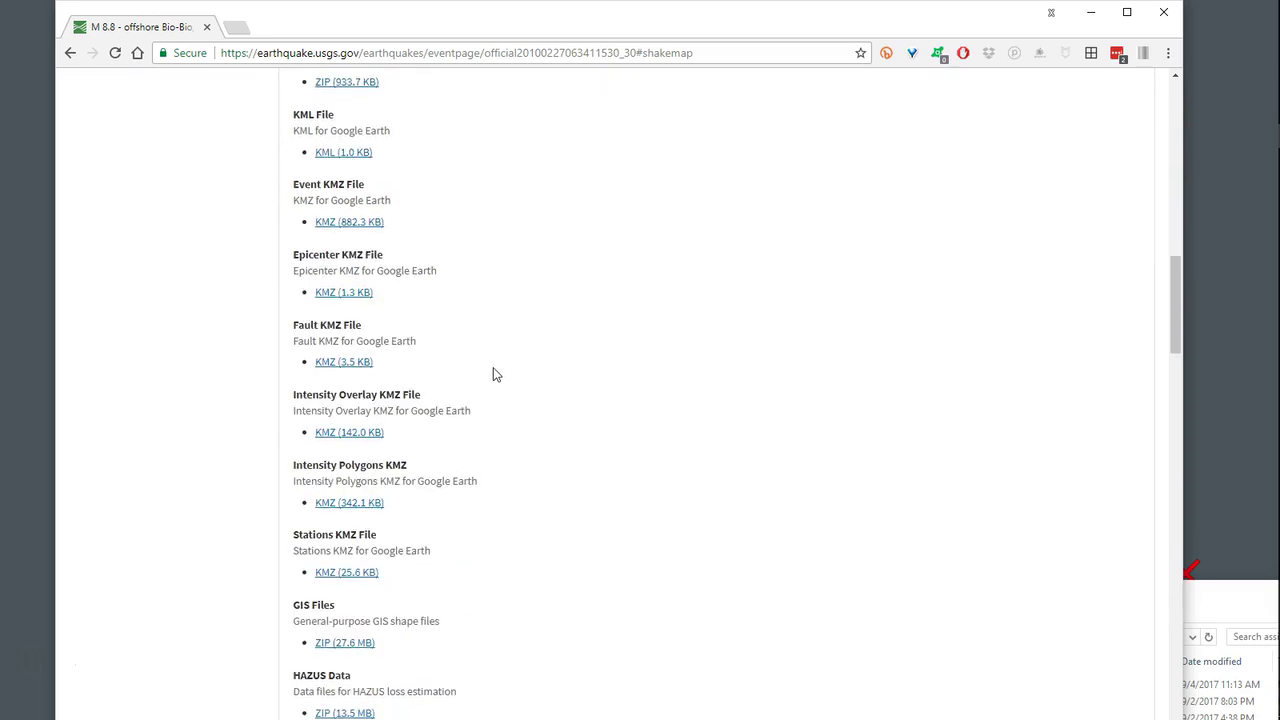
scroll(493, 374, down, 3)
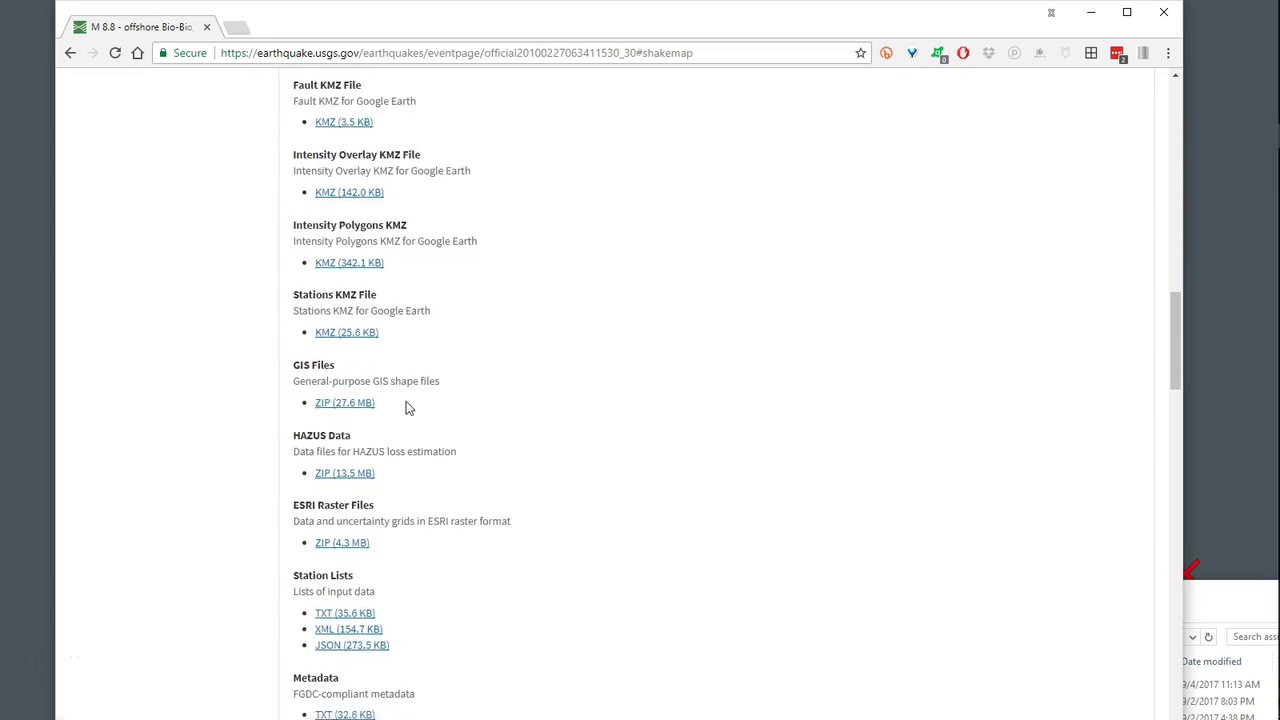
scroll(490, 414, down, 2)
scroll(490, 414, down, 1)
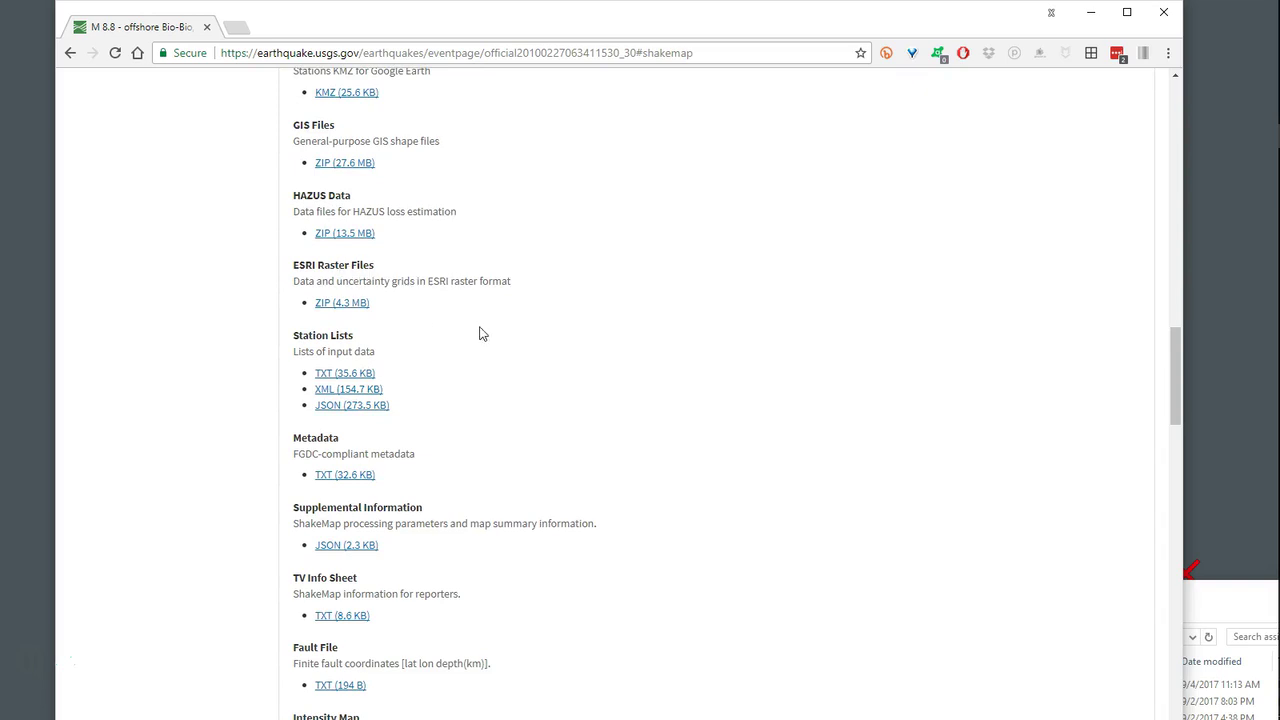
scroll(548, 342, down, 3)
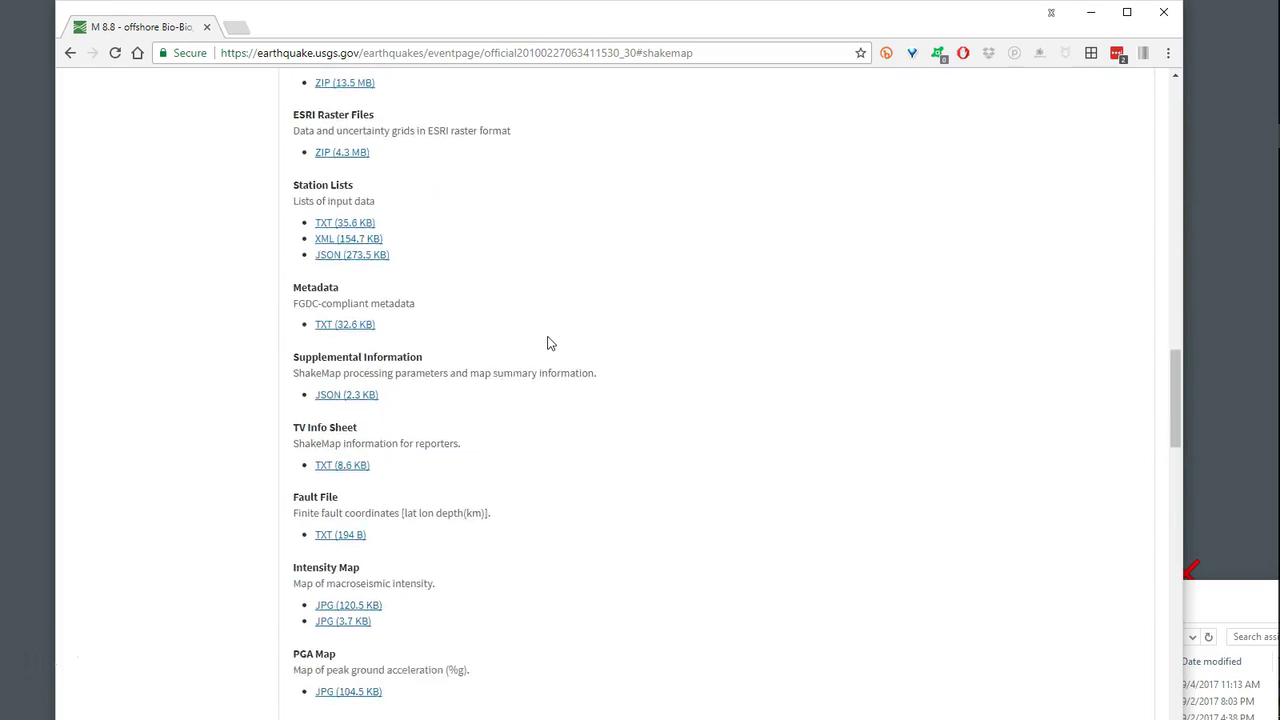
scroll(548, 342, down, 5)
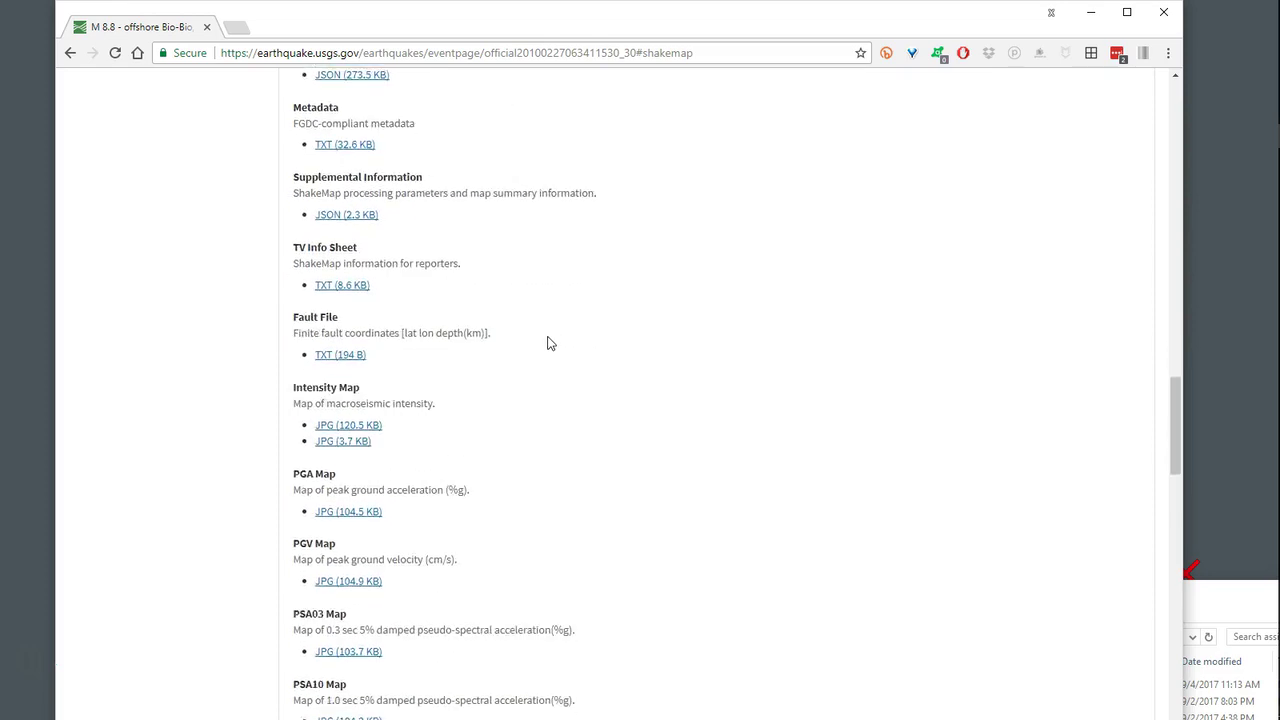
scroll(548, 342, down, 2)
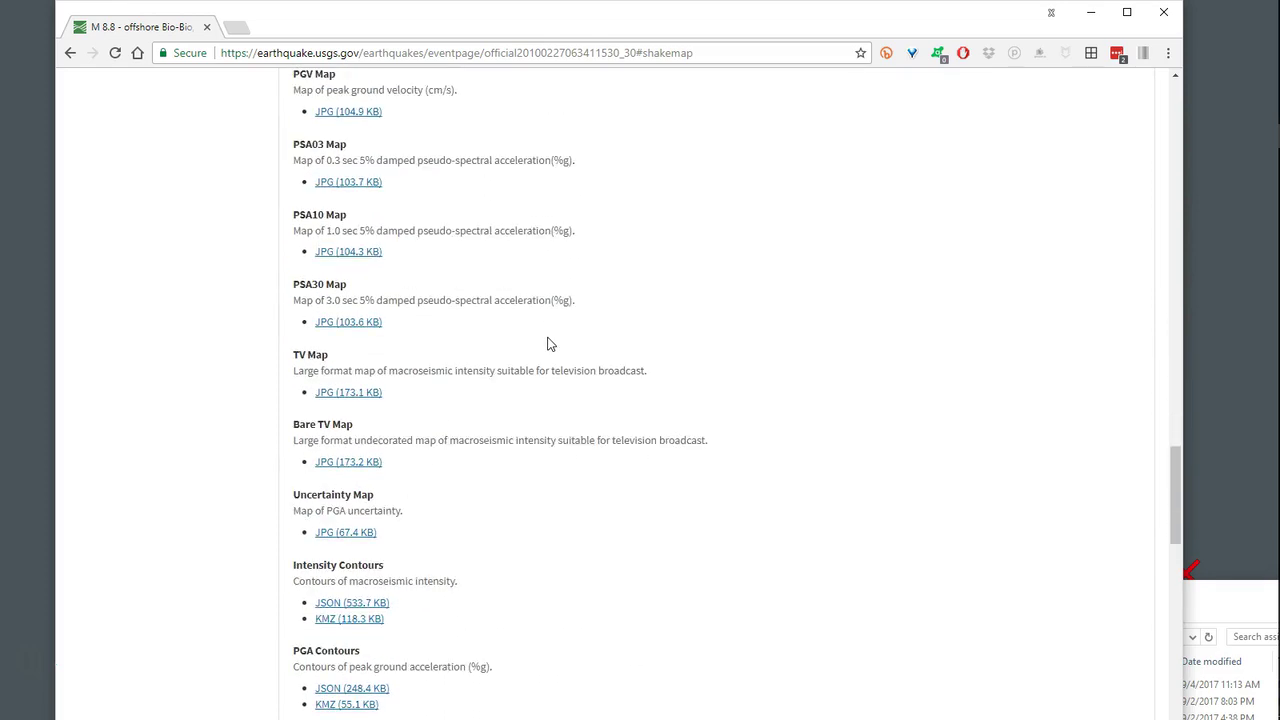
scroll(548, 344, down, 4)
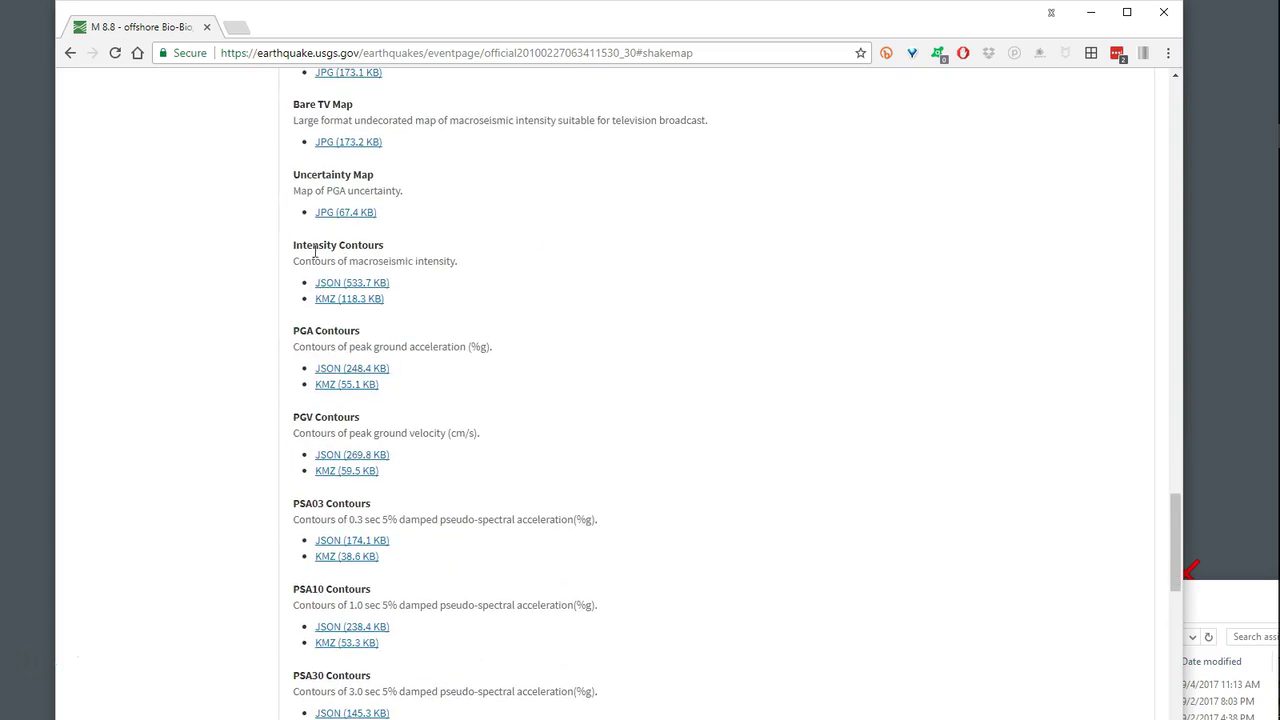
- Find the Intensity Contours of macroseismic intensity in the downloads and open their JSON file in the browser
drag(477, 270, 296, 257)
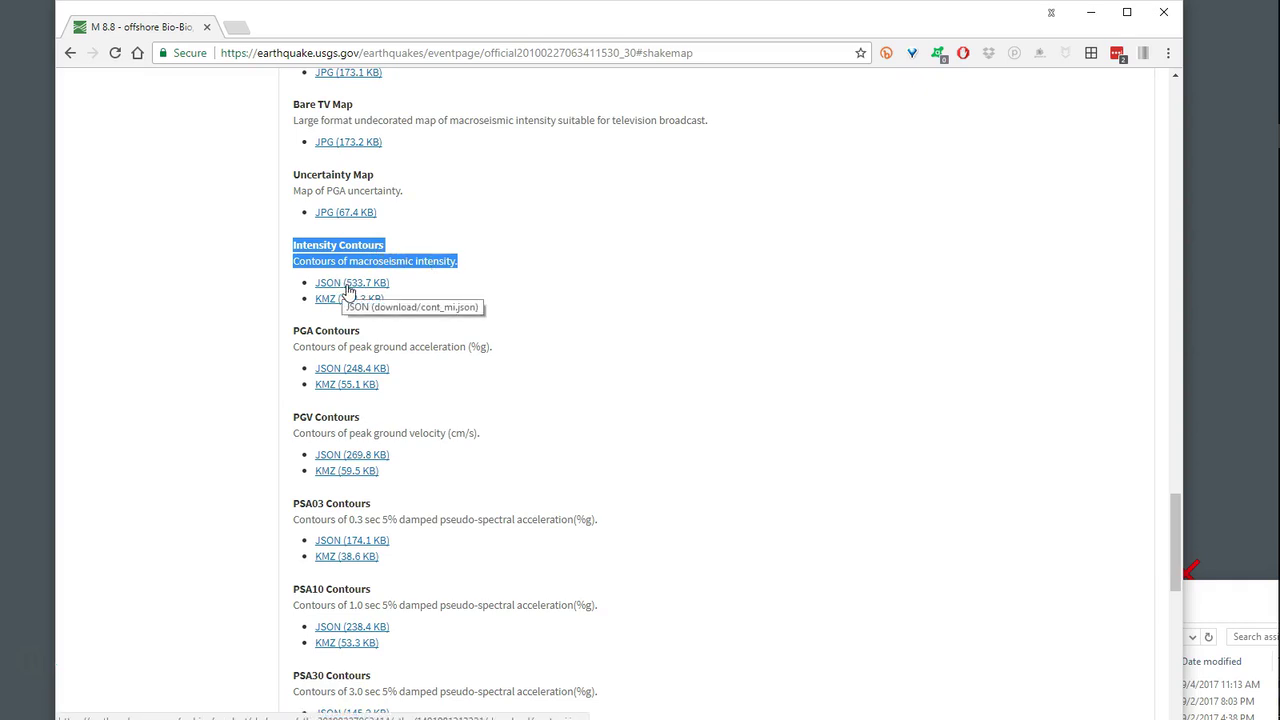
click(349, 284)
drag(585, 22, 575, 21)
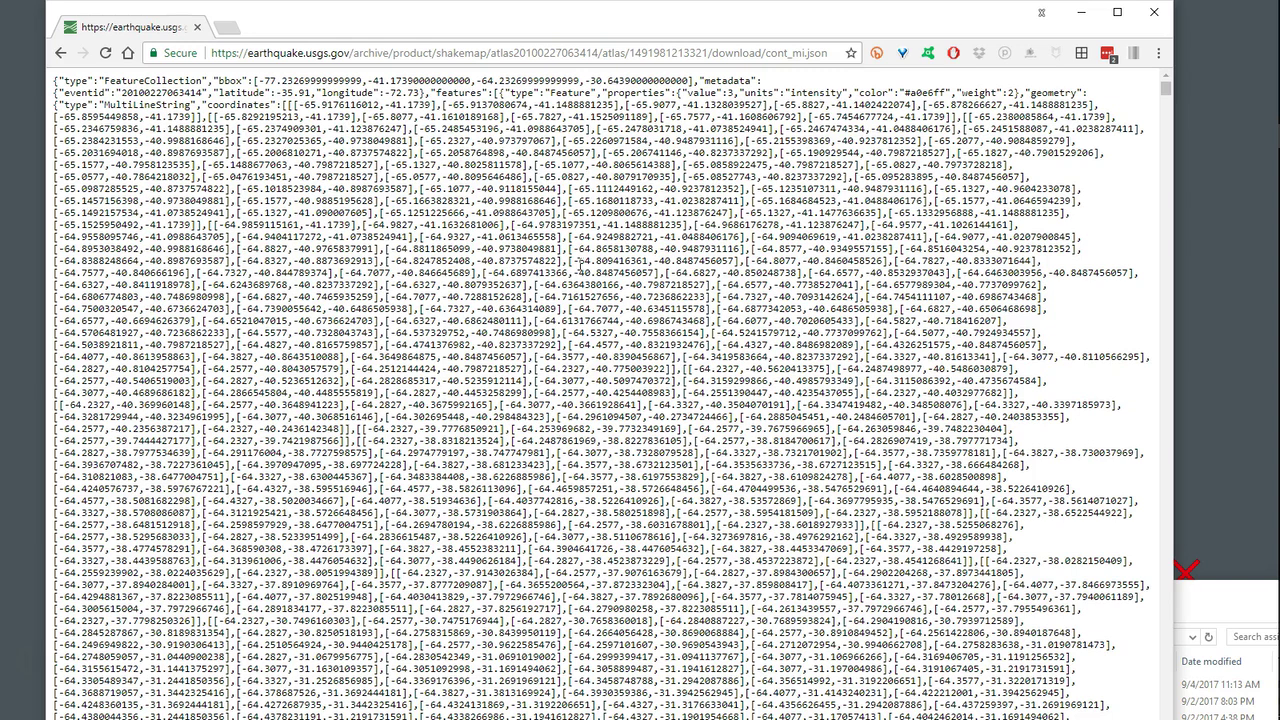
- Save the intensity contour data as the JSON file cont_mi in the PartIII-Extra_Credit folder inside Desktop's assignment_2\assignment_2
right_click(588, 232)
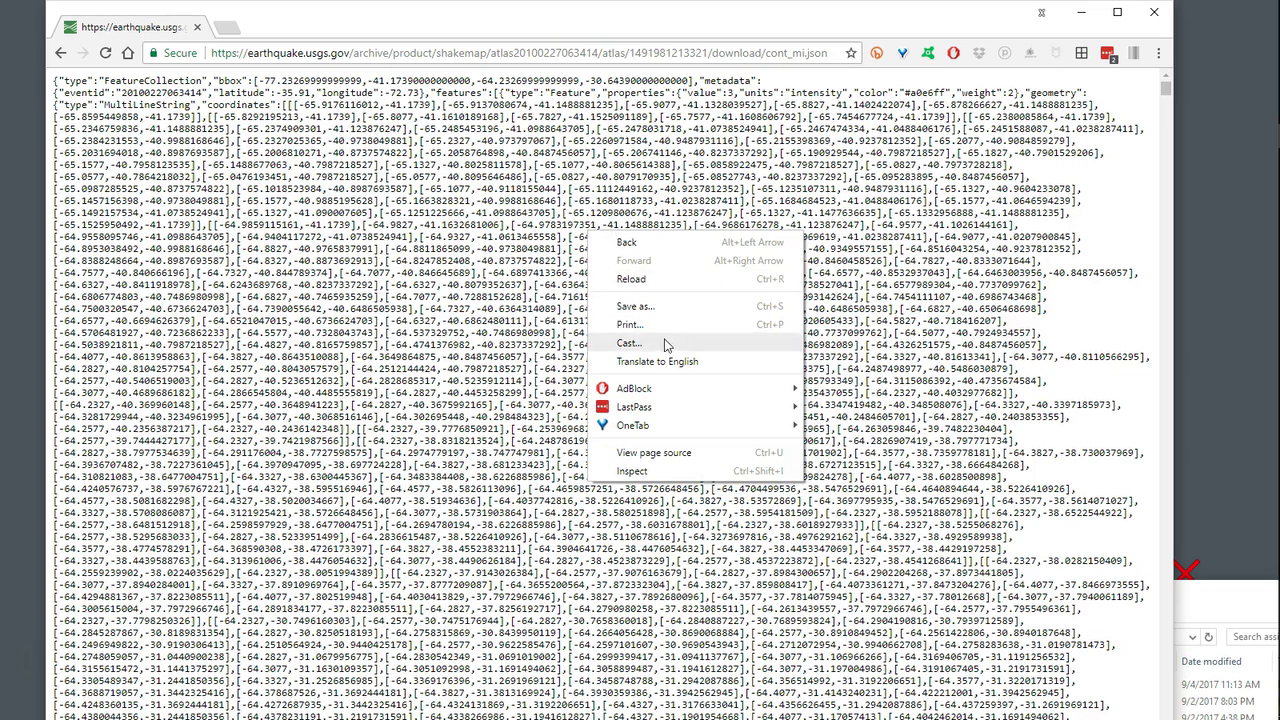
click(635, 306)
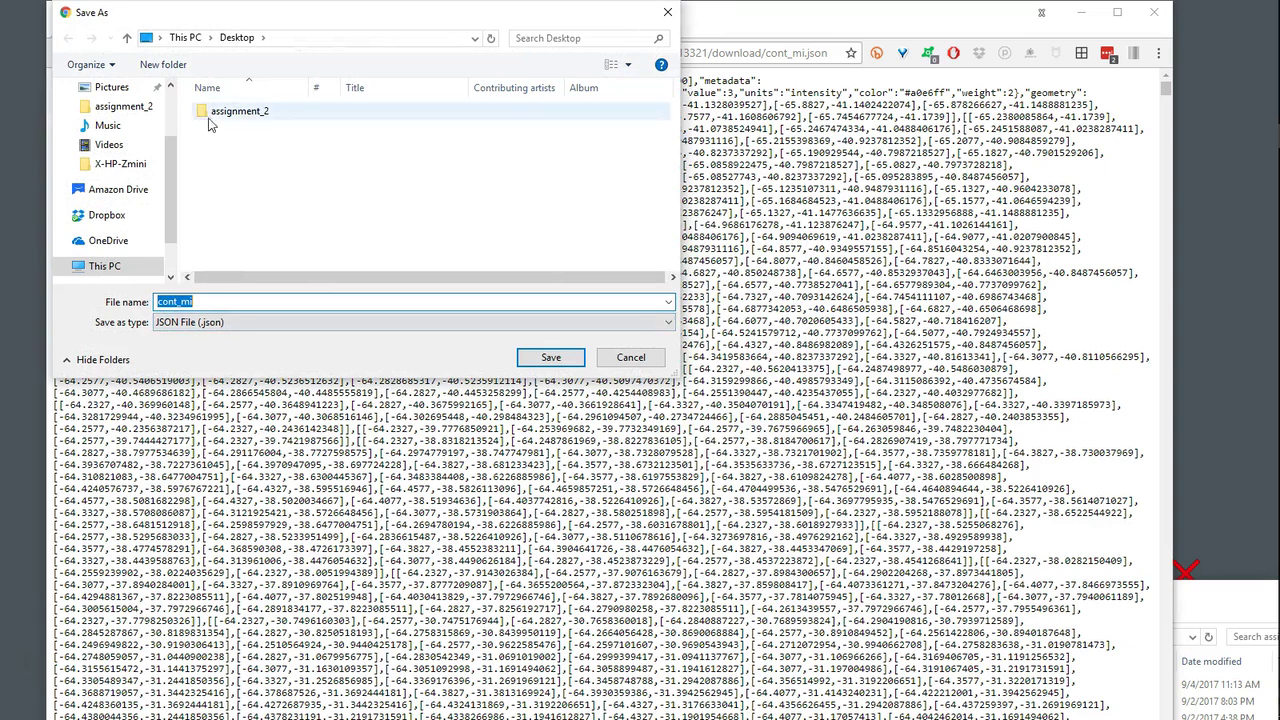
double_click(240, 112)
double_click(240, 112)
click(284, 197)
click(270, 240)
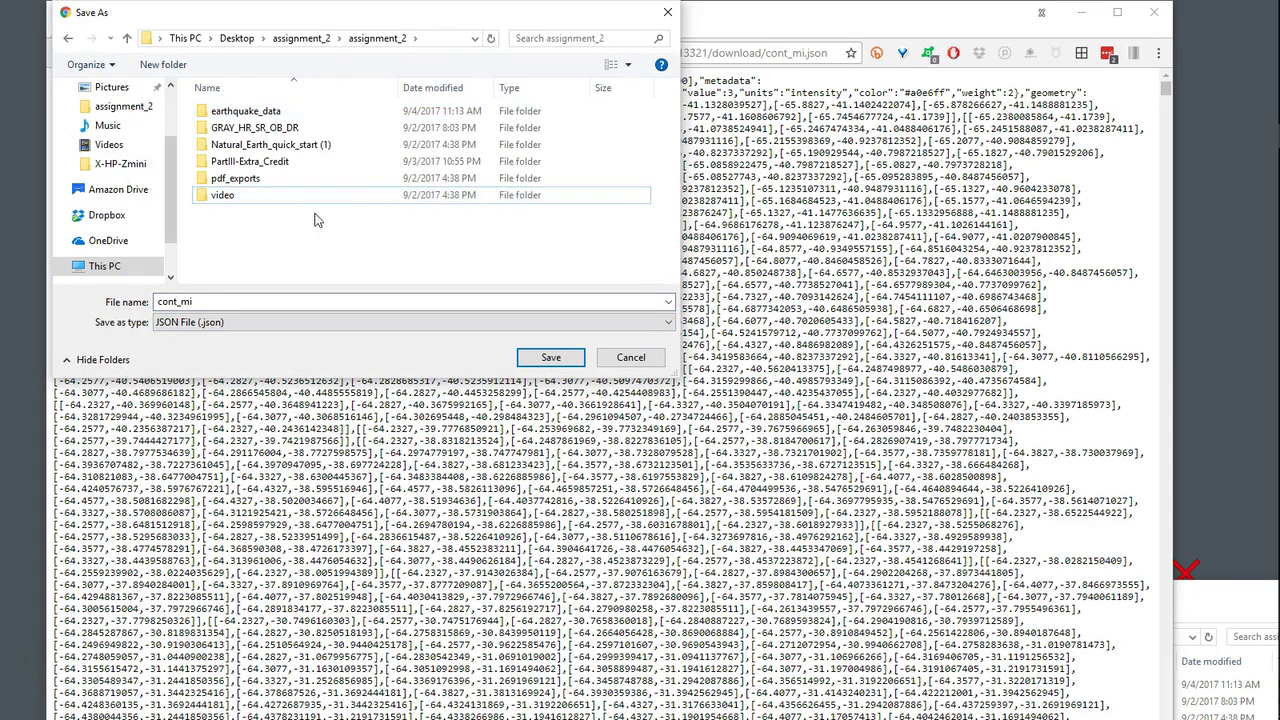
double_click(273, 163)
click(232, 302)
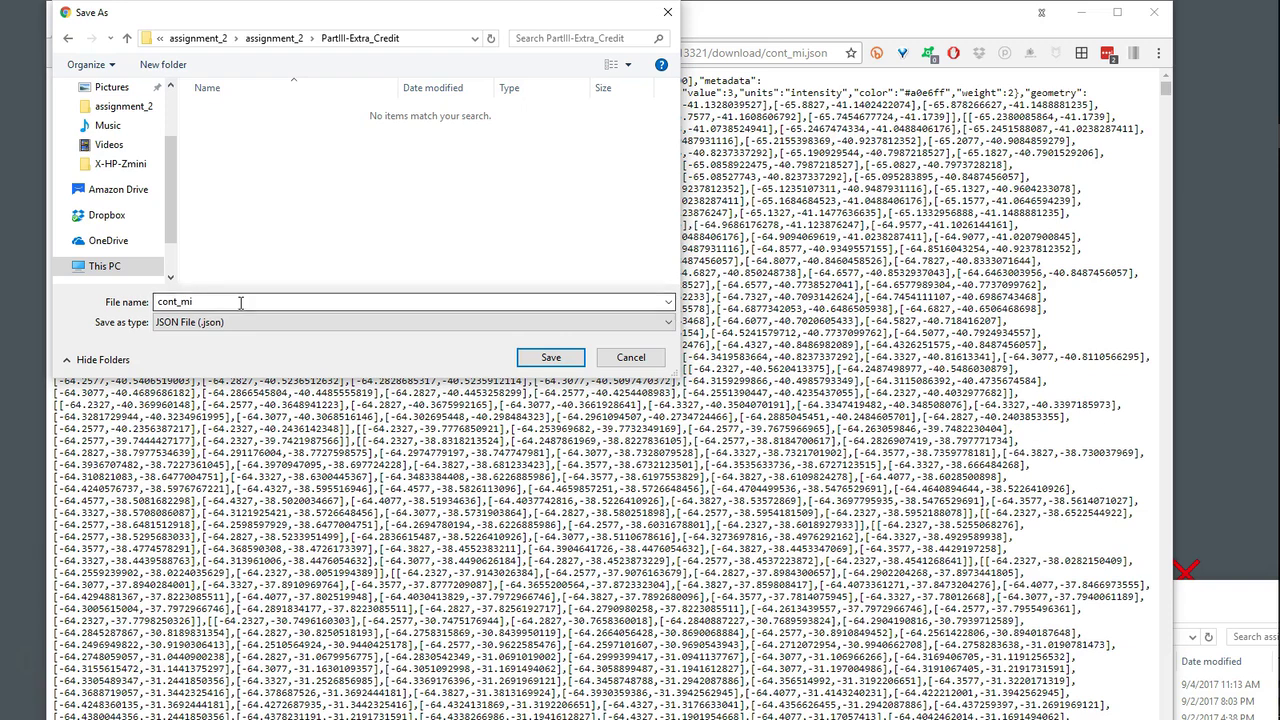
click(218, 302)
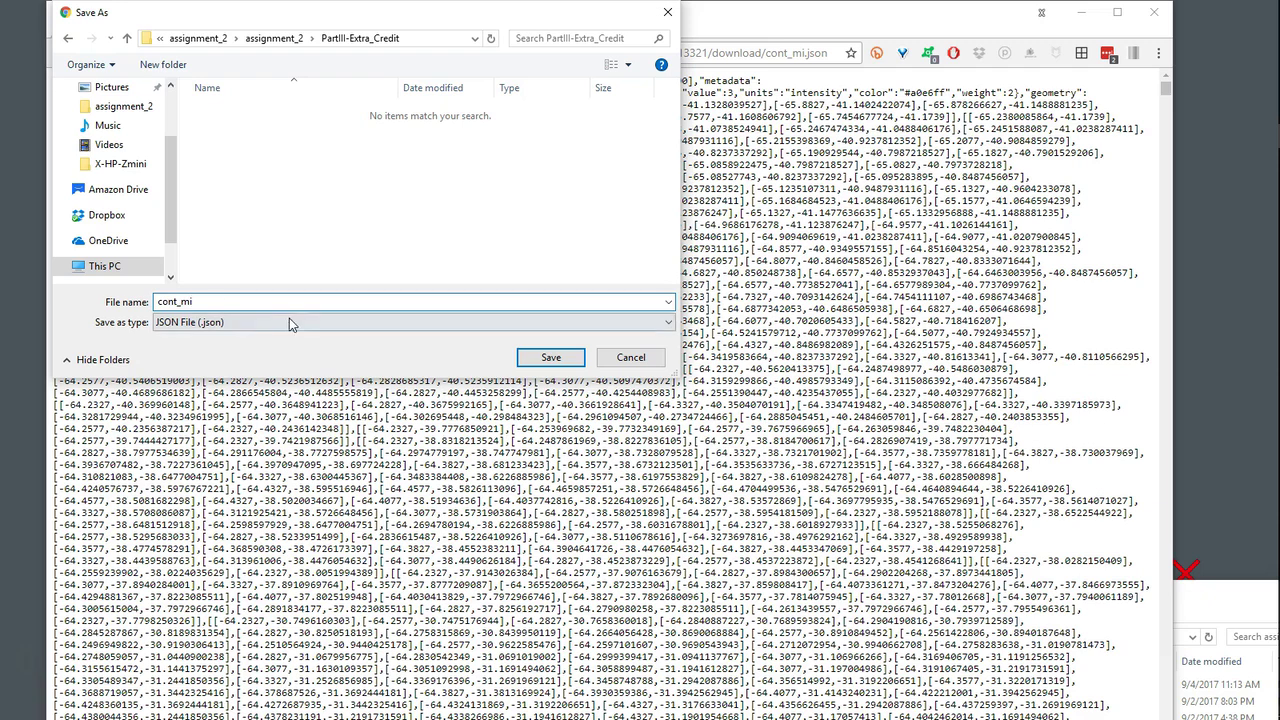
click(549, 362)
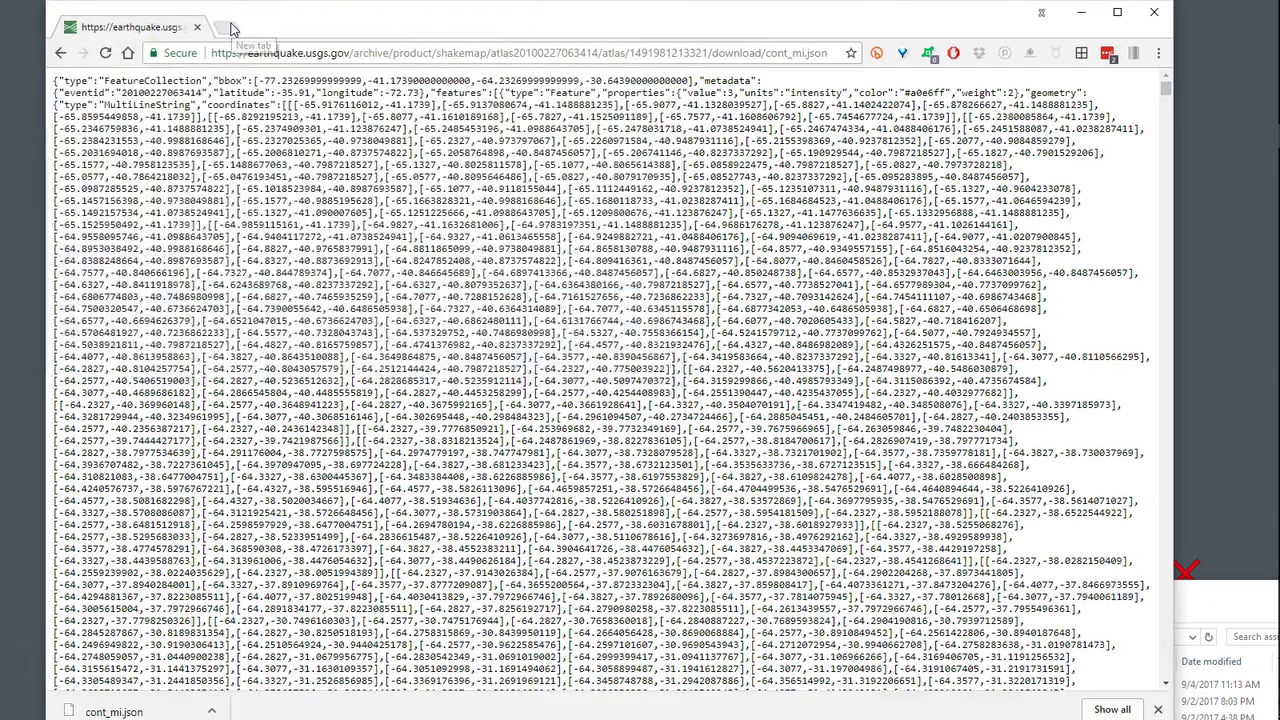
- Search the web for mapshaper in a new browser tab and open the mapshaper.org site
key(ctrl+t)
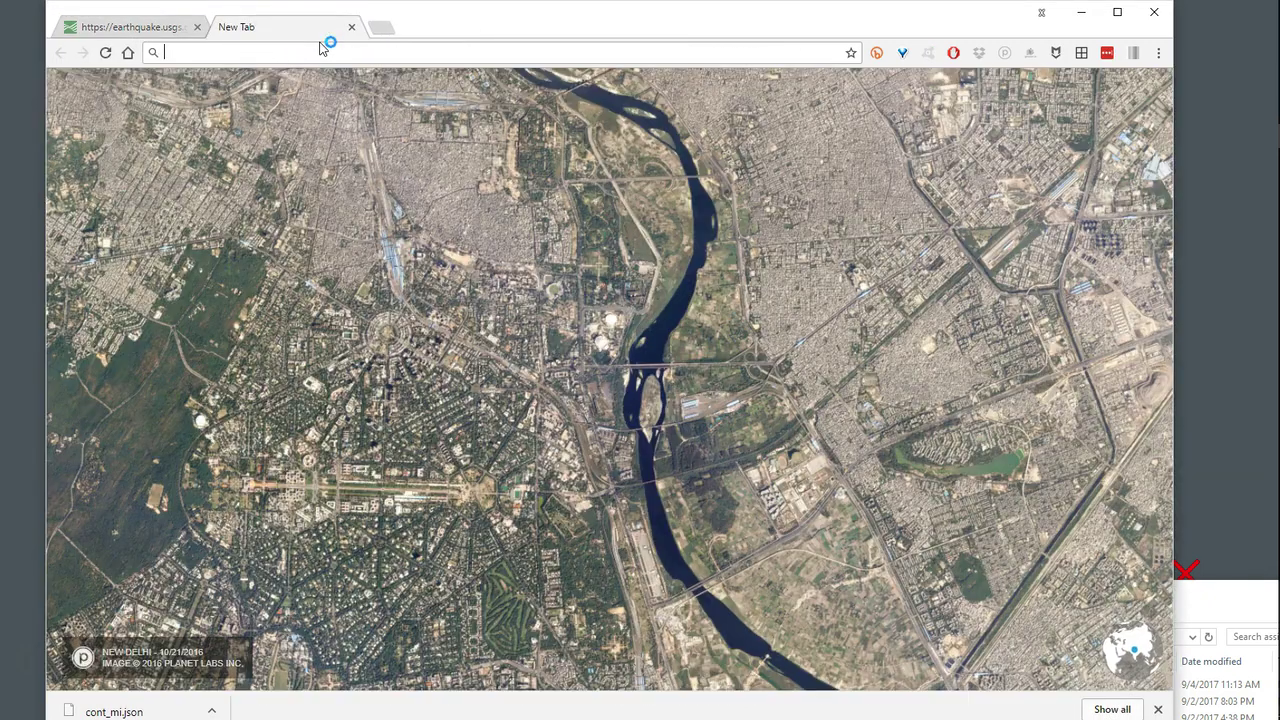
text(map)
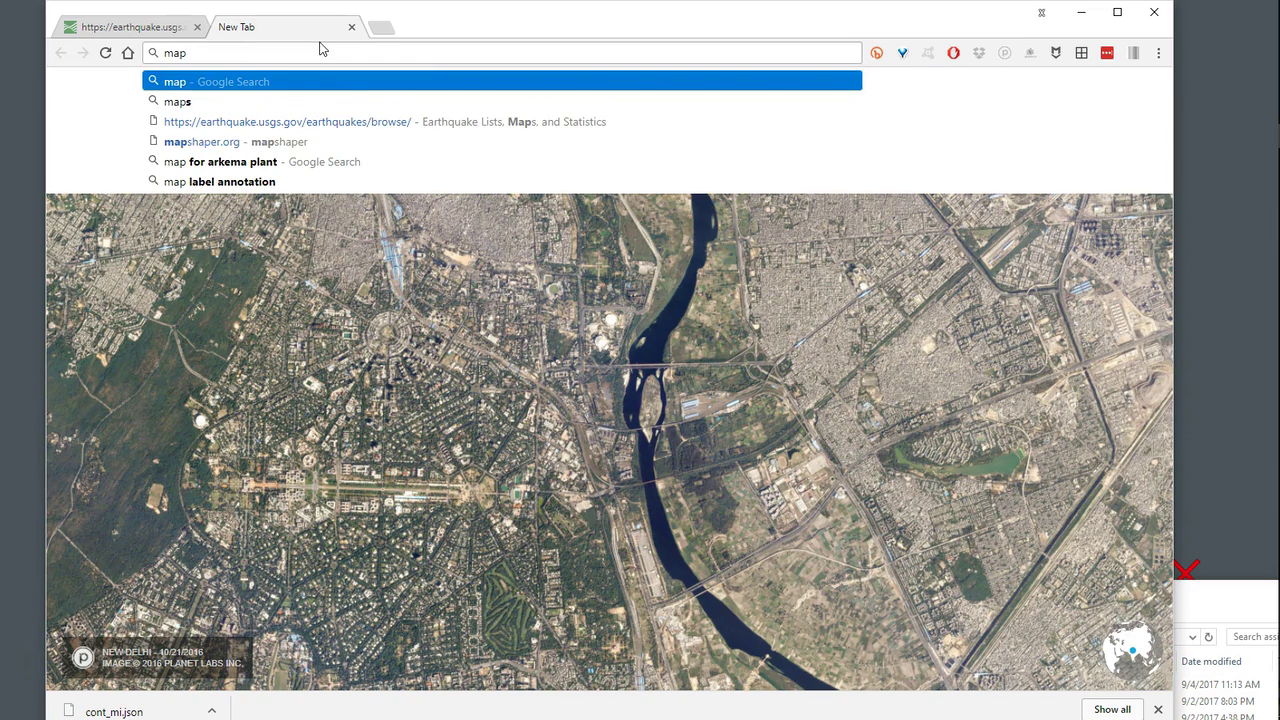
text(shaper)
key(Return)
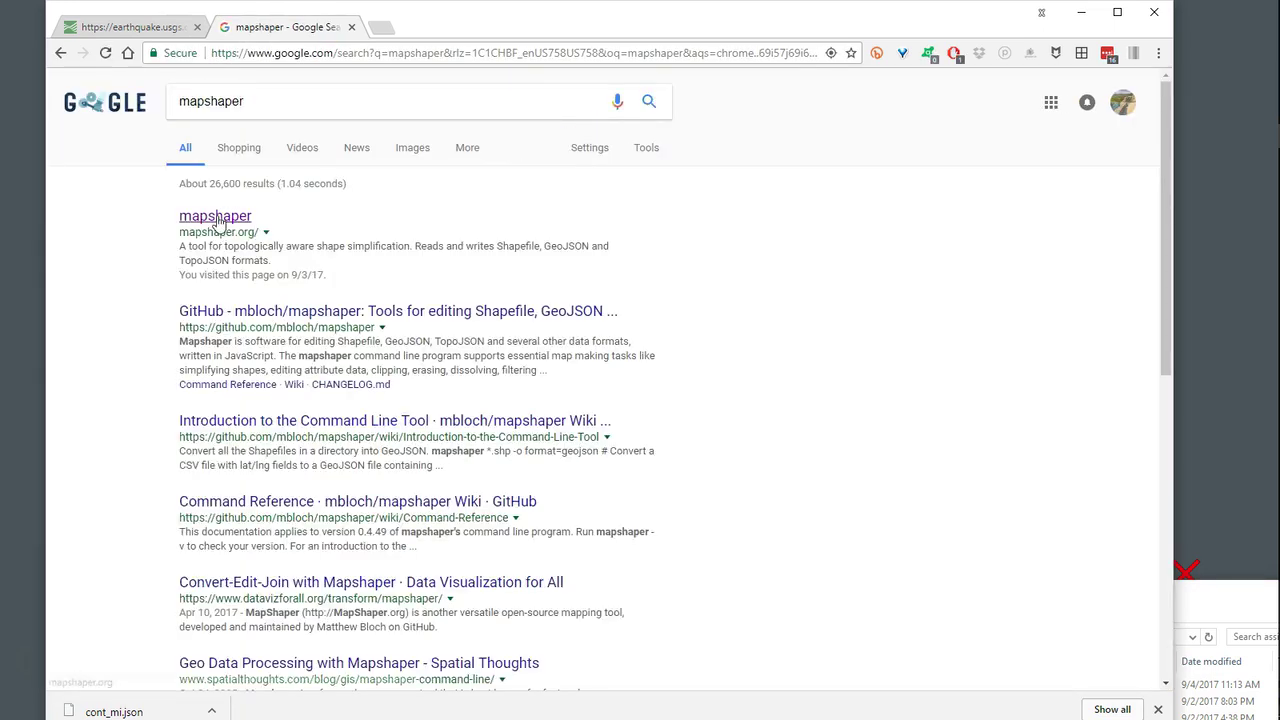
click(216, 217)
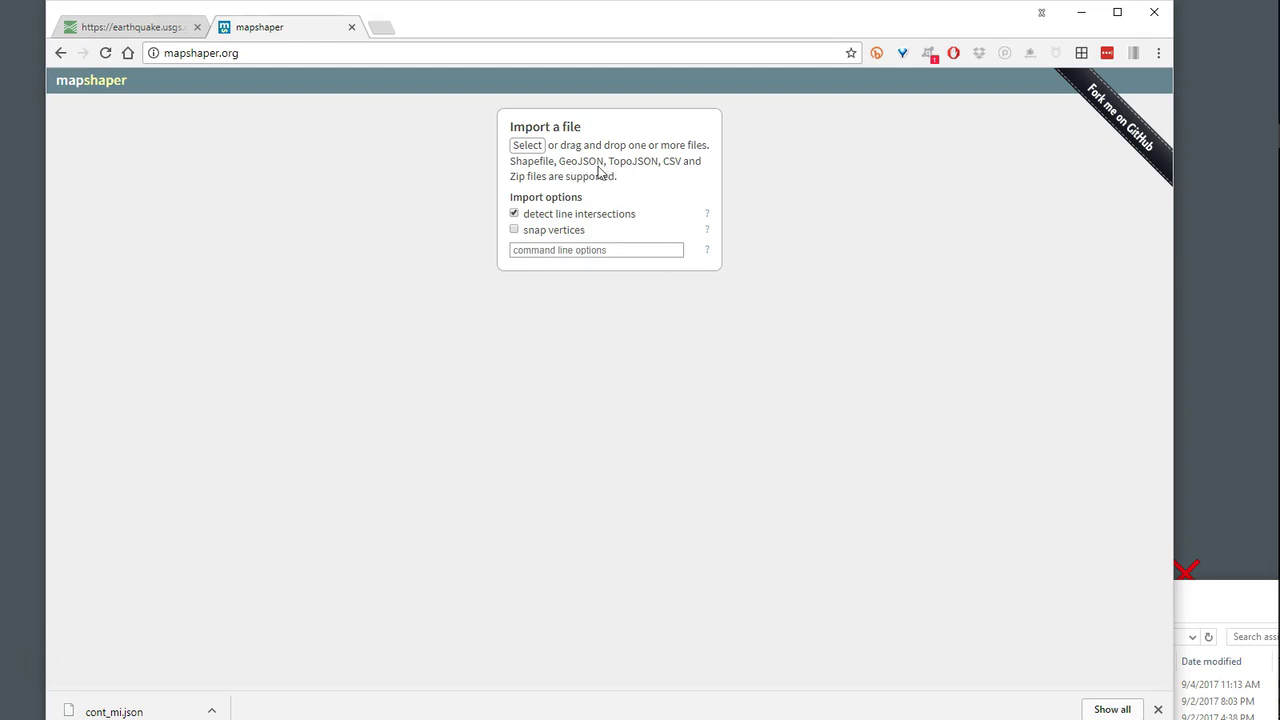
- Import cont_mi.json from the PartIII-Extra_Credit folder into mapshaper
click(527, 146)
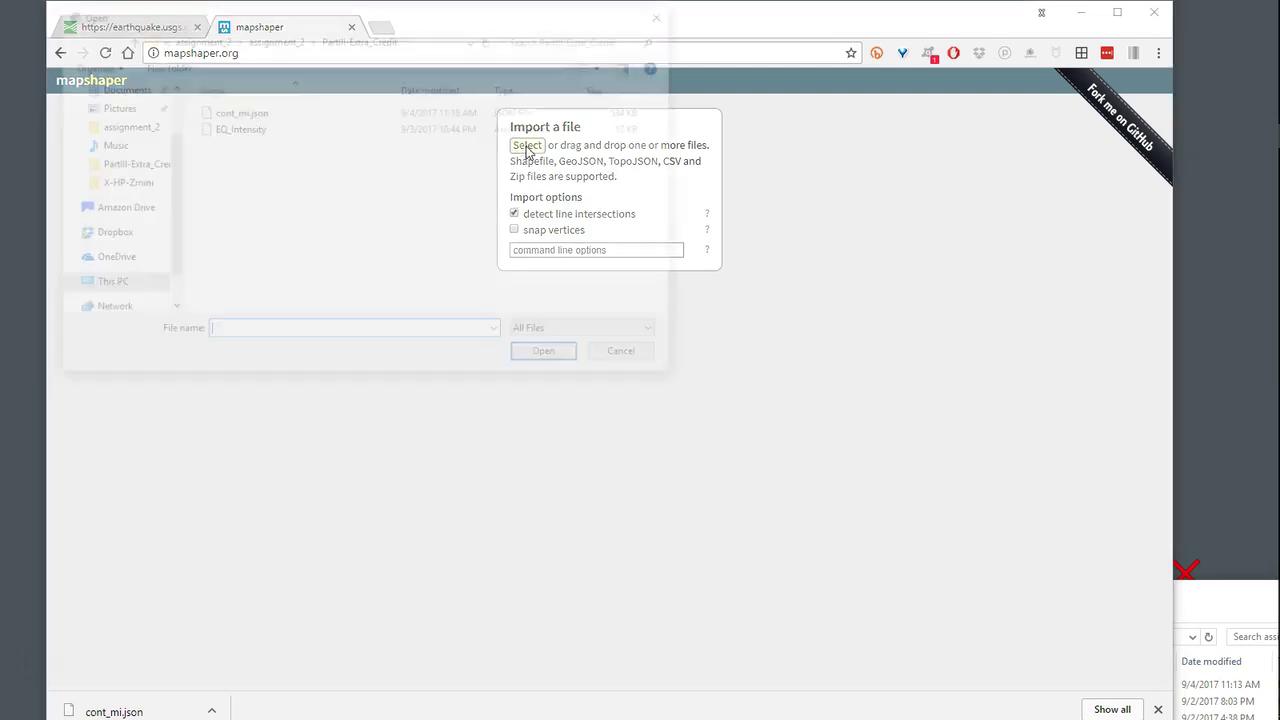
click(250, 114)
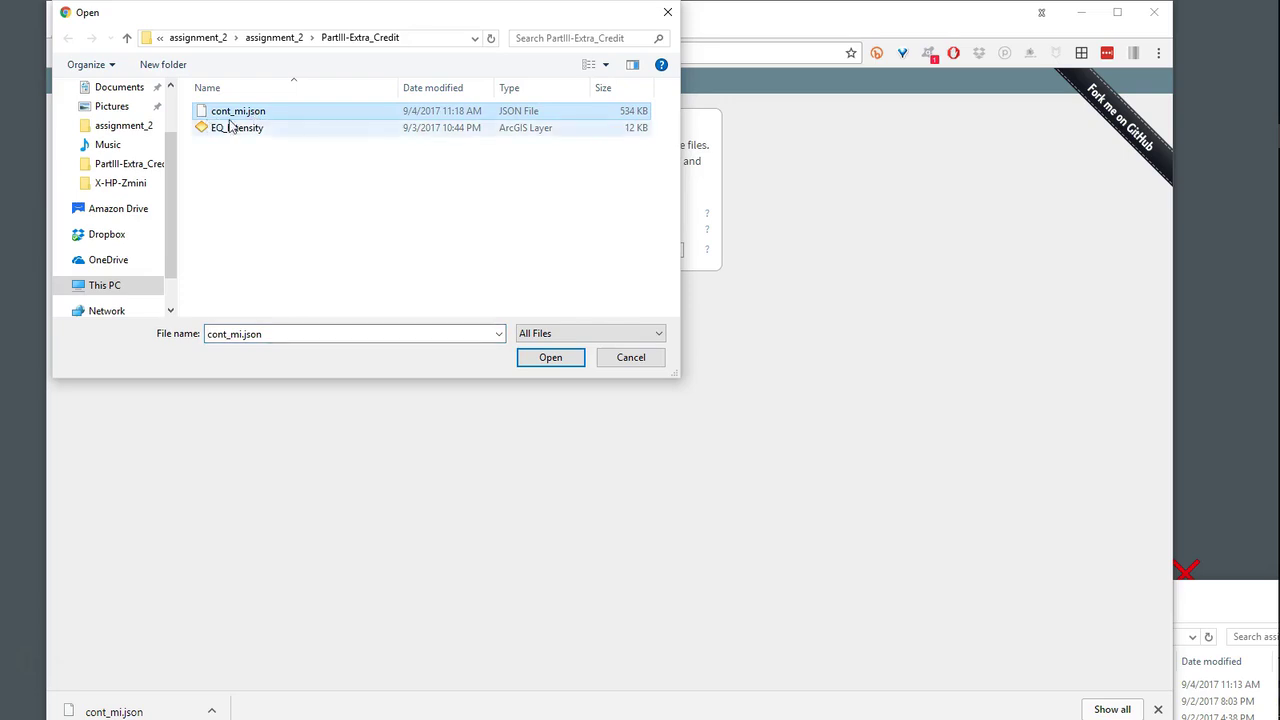
click(551, 358)
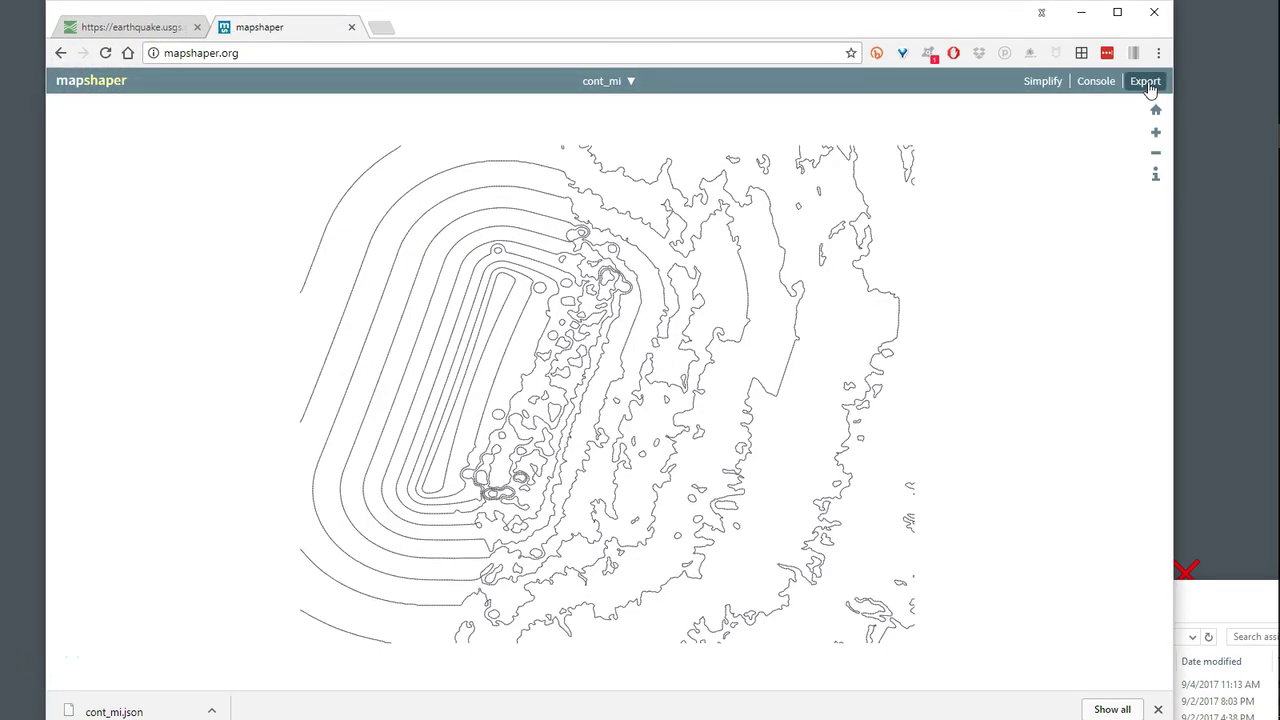
- Export the imported intensity contours from mapshaper in Shapefile format
click(1146, 82)
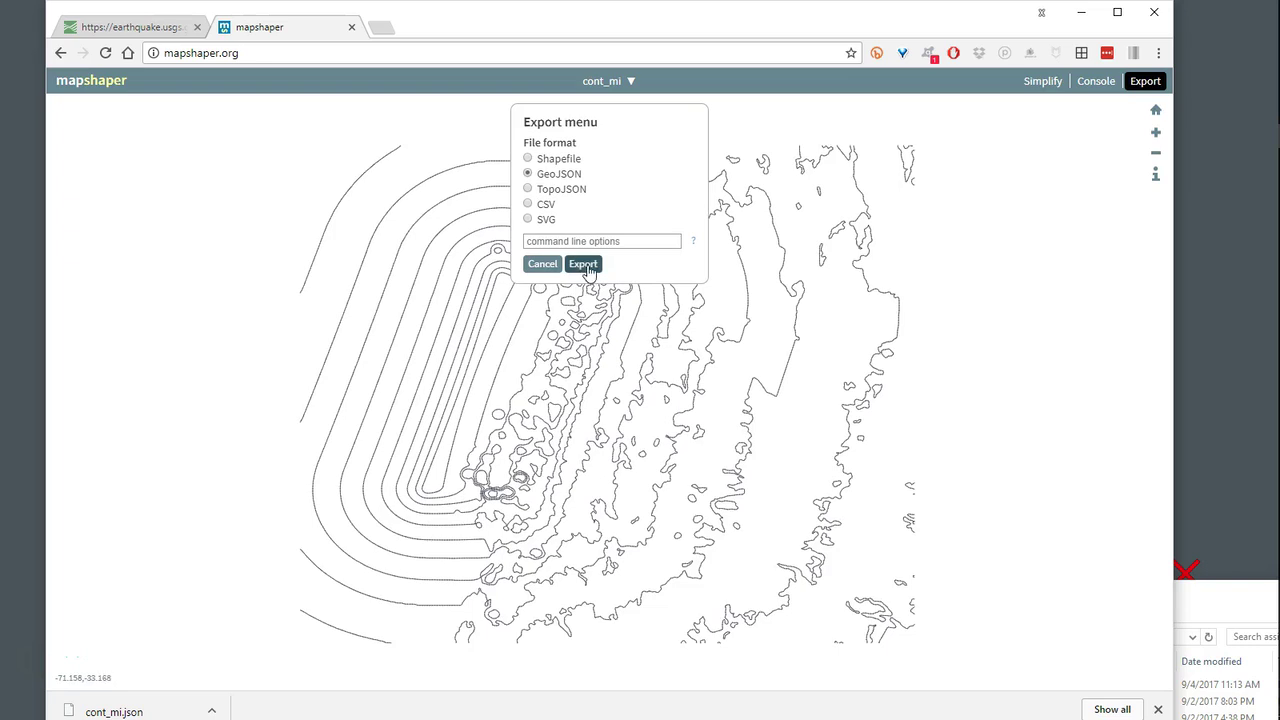
click(528, 158)
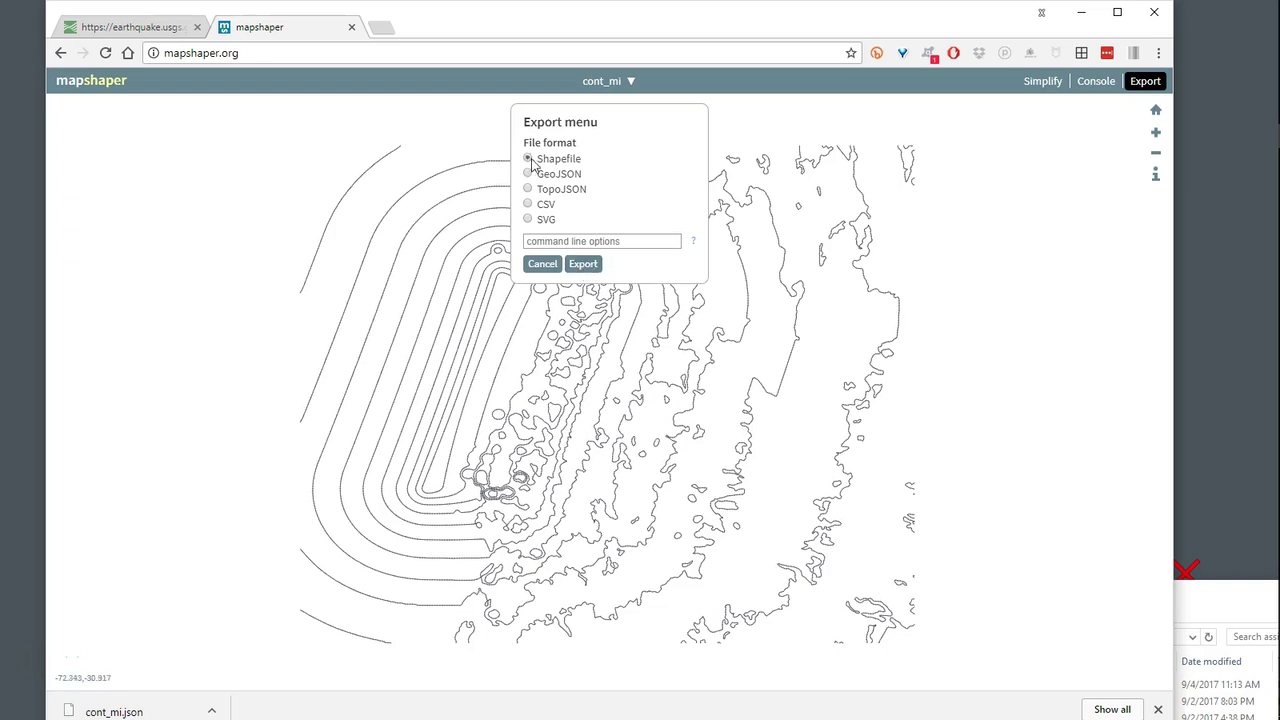
click(583, 264)
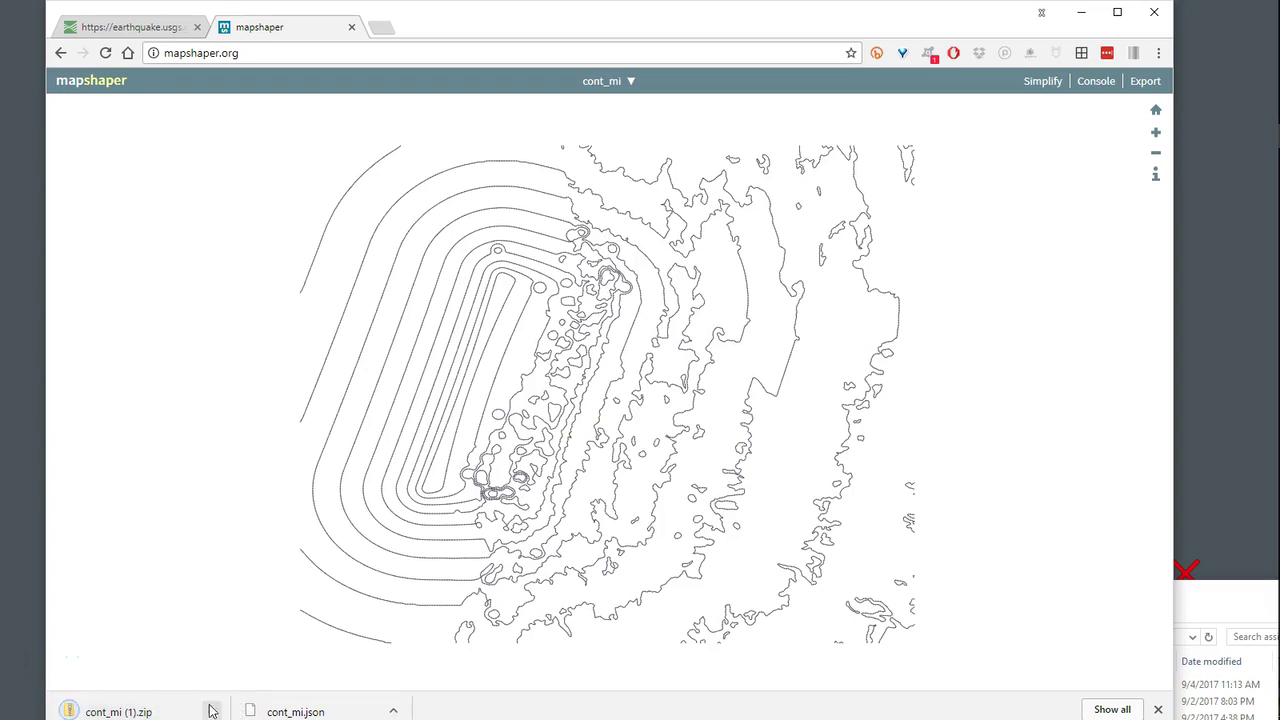
- Move the exported cont_mi (1) zip from Downloads to the PartIII-Extra_Credit folder, closing the Downloads window and minimizing Chrome
click(211, 711)
click(262, 660)
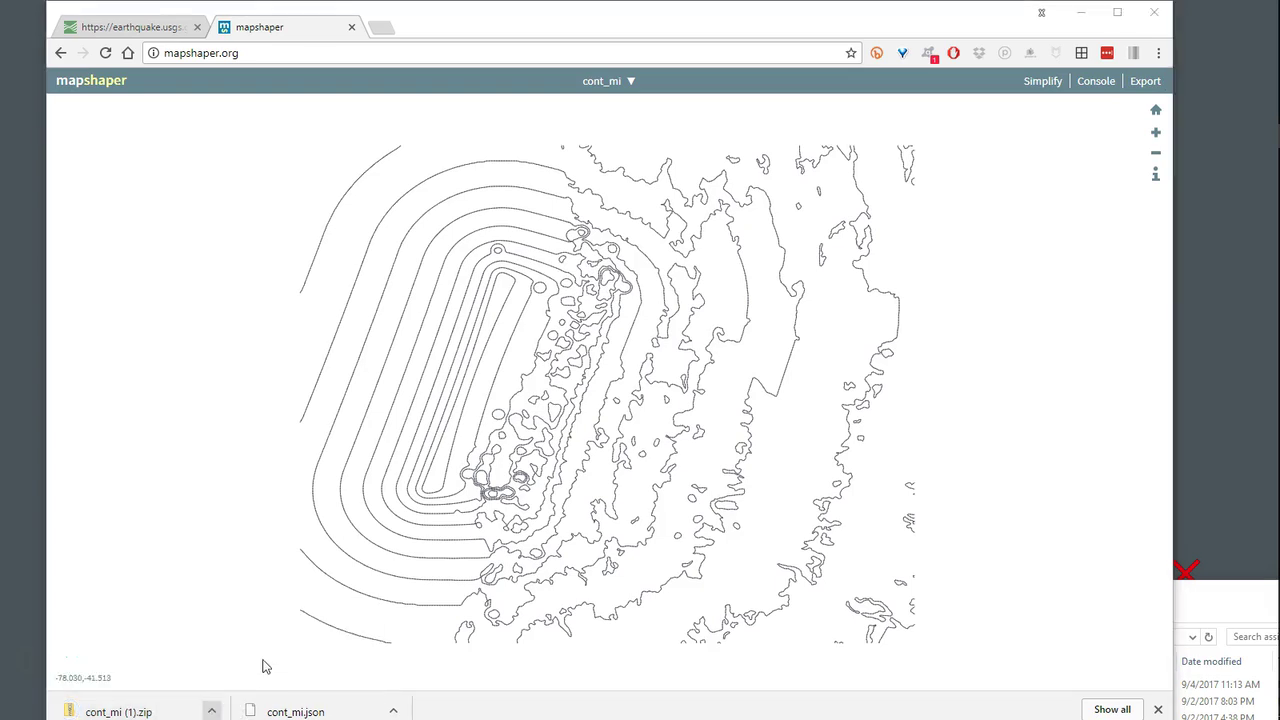
right_click(178, 139)
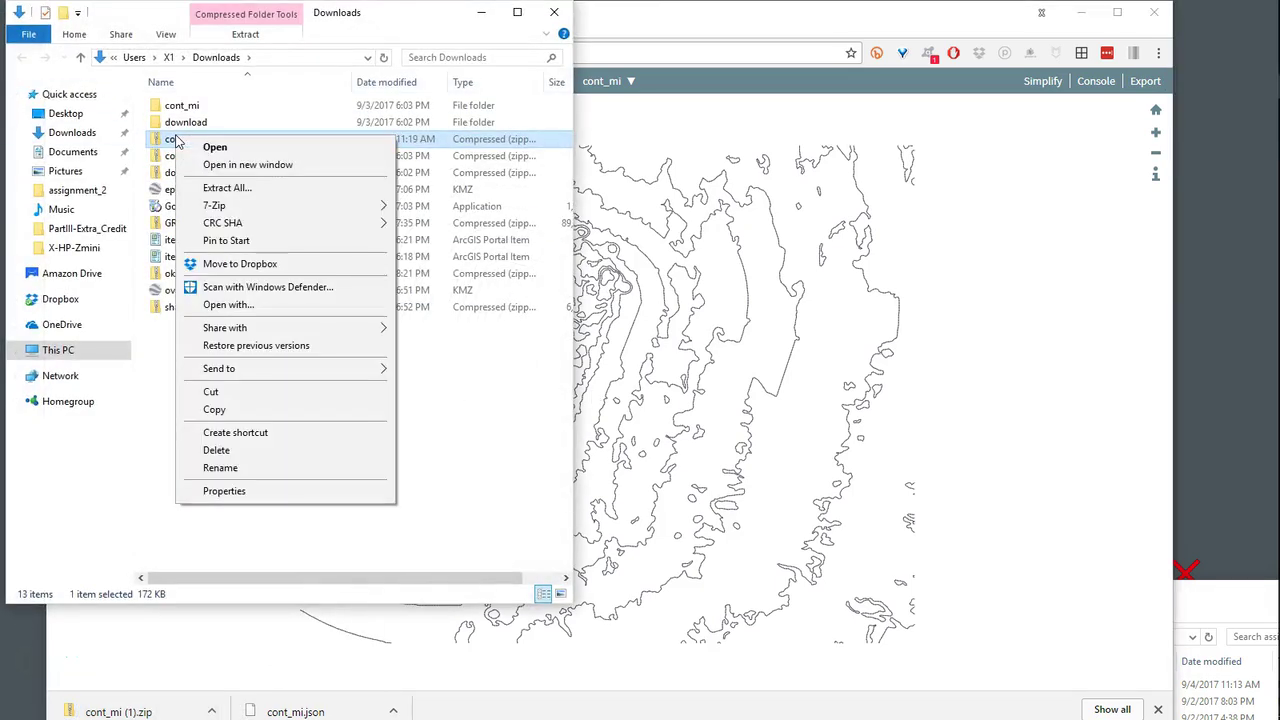
click(235, 394)
click(556, 12)
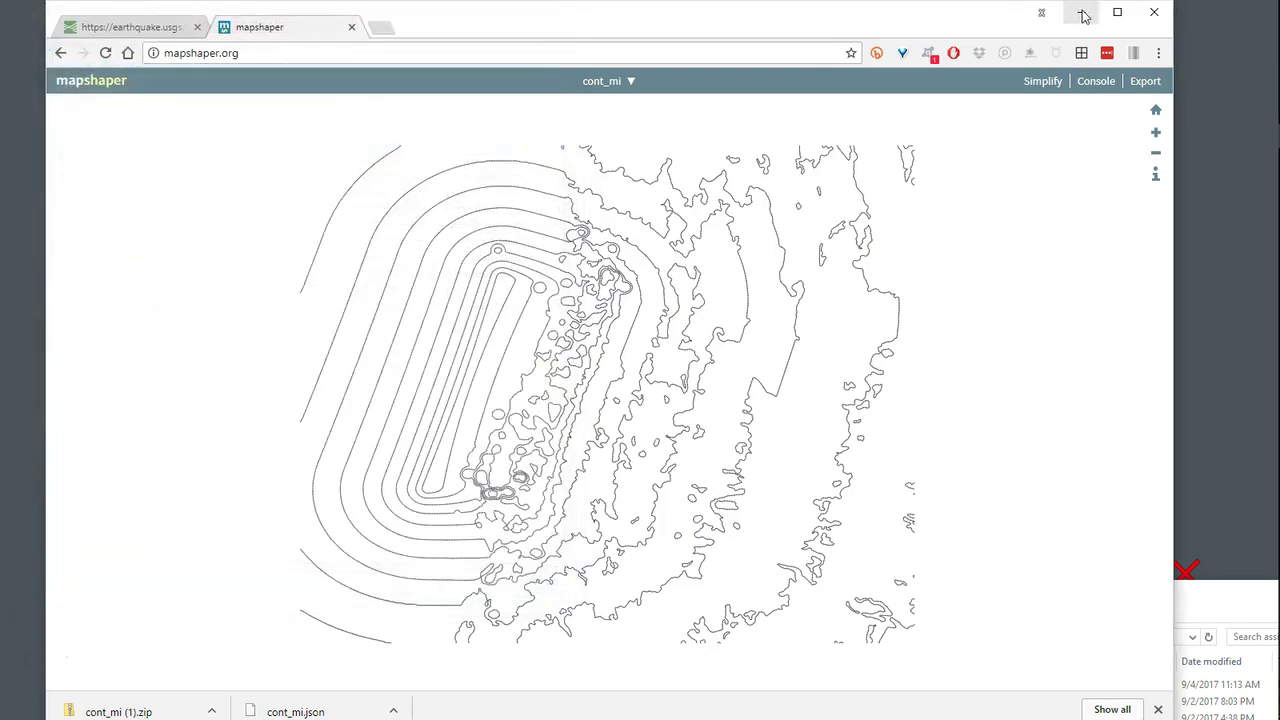
click(1084, 16)
double_click(100, 192)
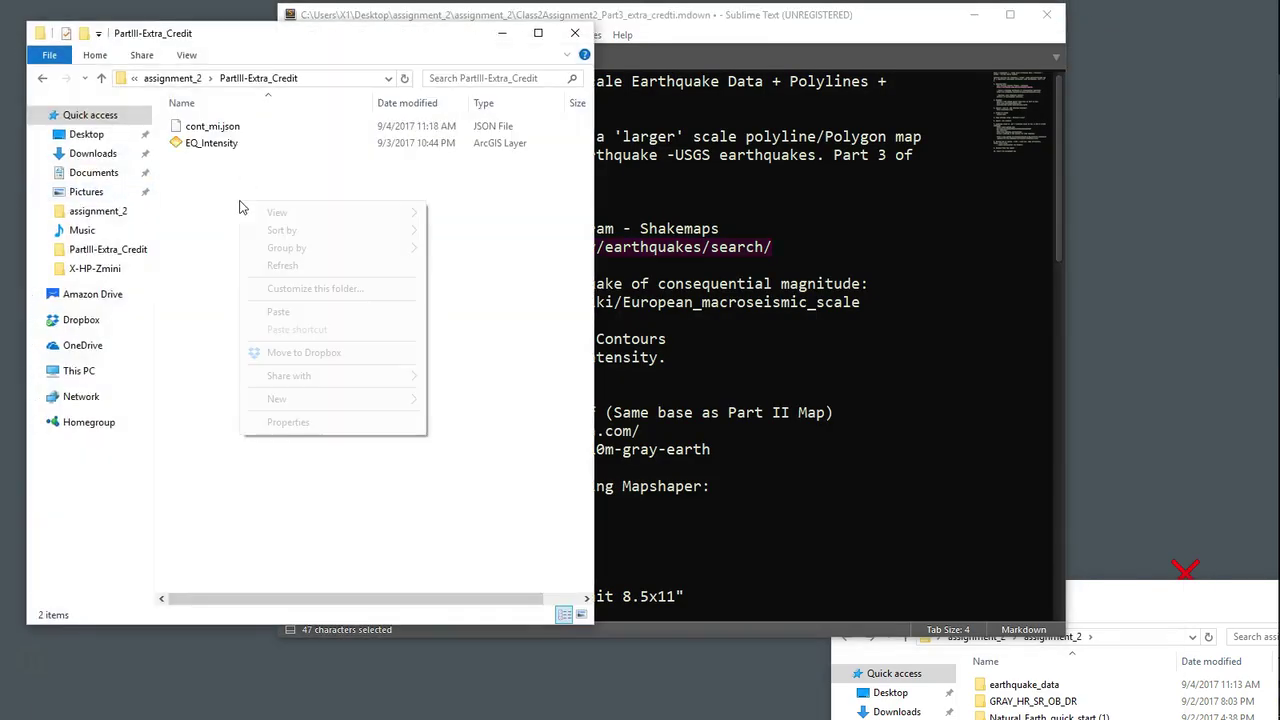
right_click(239, 201)
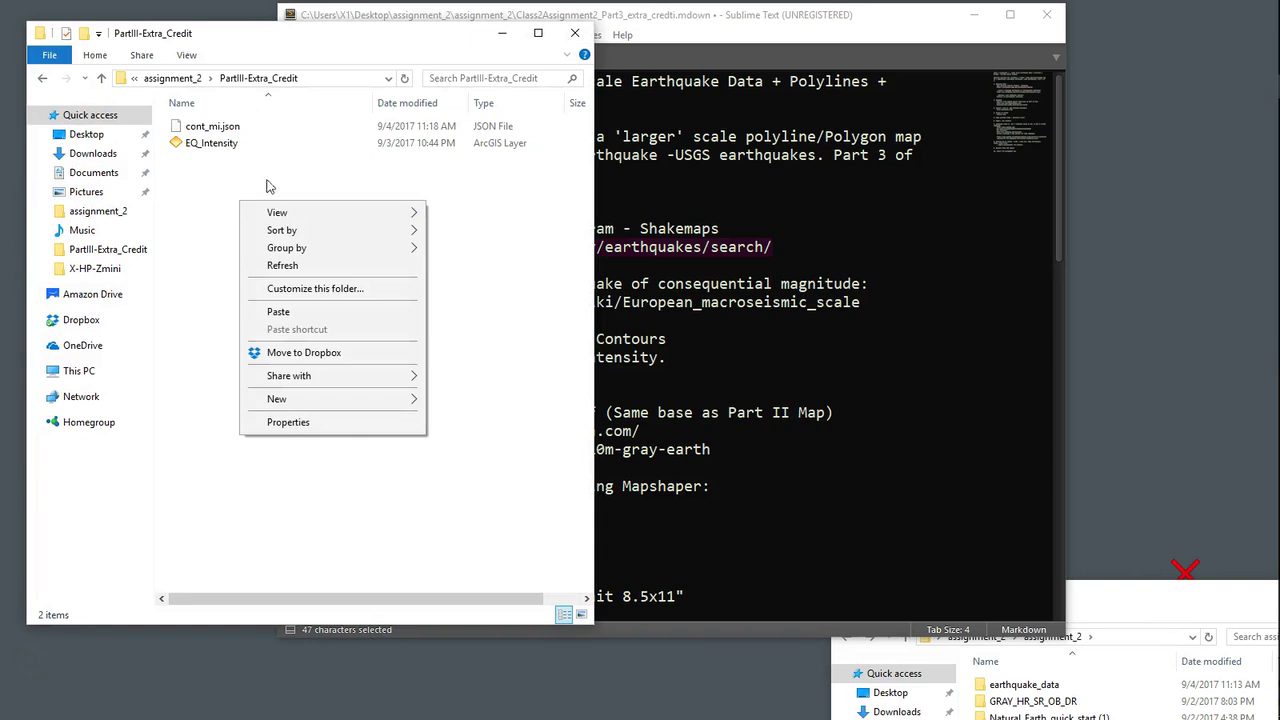
click(278, 311)
- Extract the cont_mi (1) zip into its own folder, check the extracted shapefile components, and return to PartIII-Extra_Credit
right_click(250, 163)
click(289, 217)
key(Return)
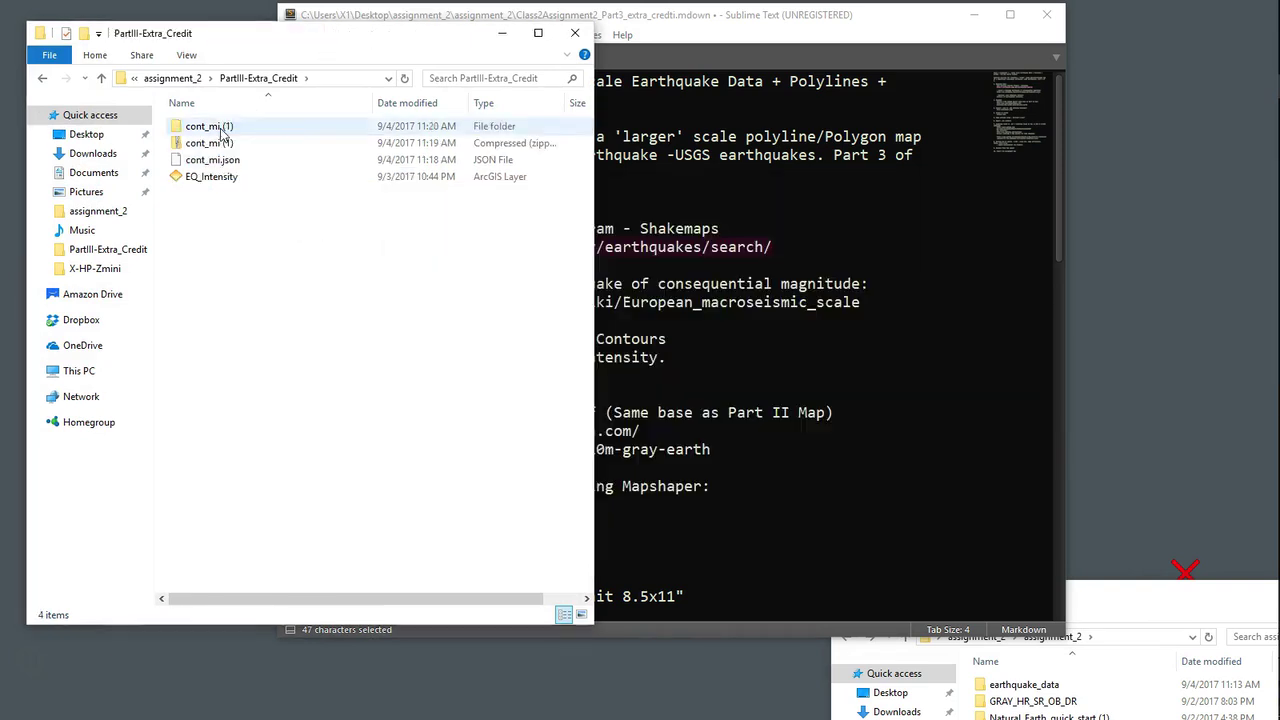
double_click(221, 128)
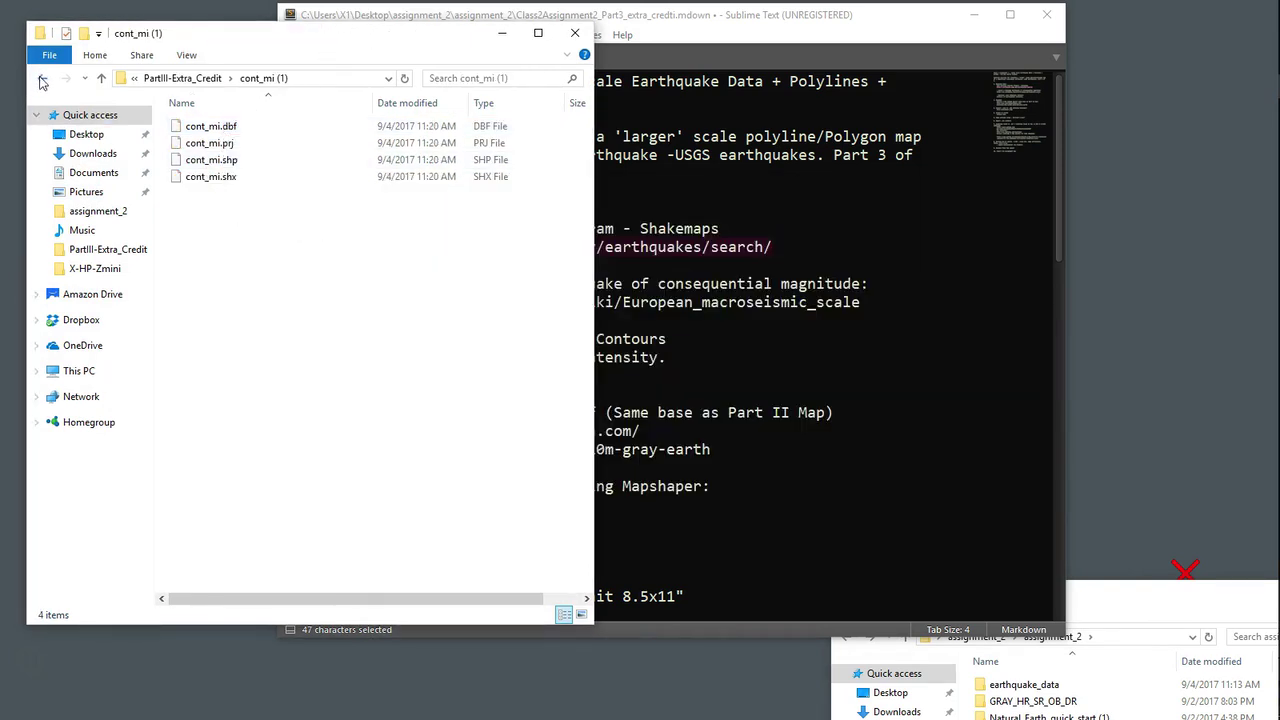
click(42, 82)
- Delete the cont_mi (1) zip archive from the PartIII-Extra_Credit folder
click(215, 145)
right_click(210, 150)
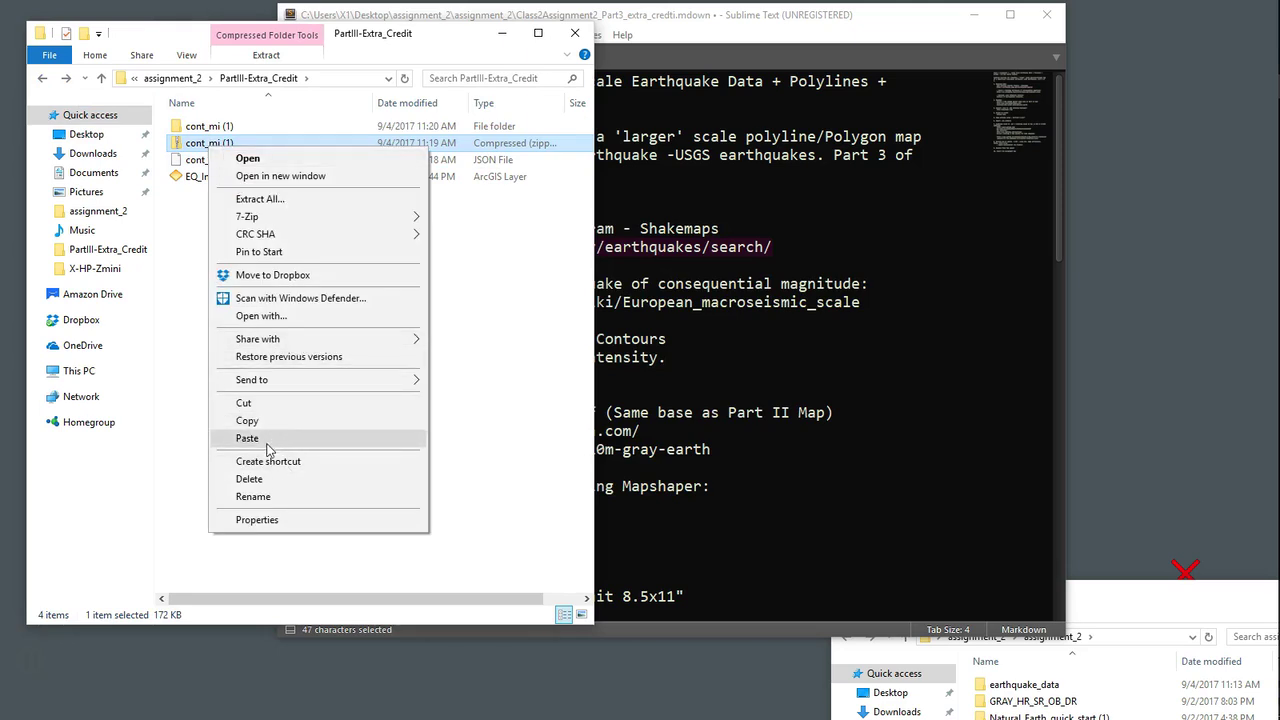
click(267, 481)
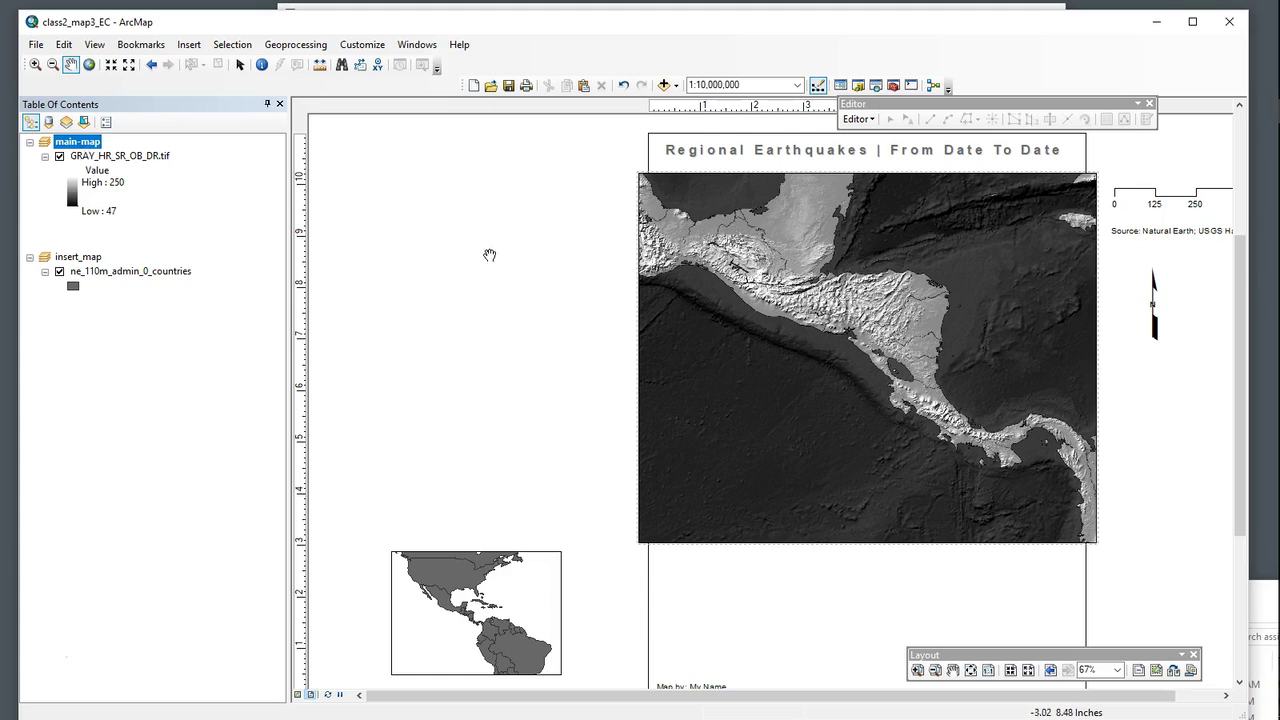
- Switch to ArcMap and add the cont_mi shapefile from PartIII-Extra_Credit's cont_mi (1) folder to the main-map data frame, dismissing the coordinate system warning
right_click(77, 144)
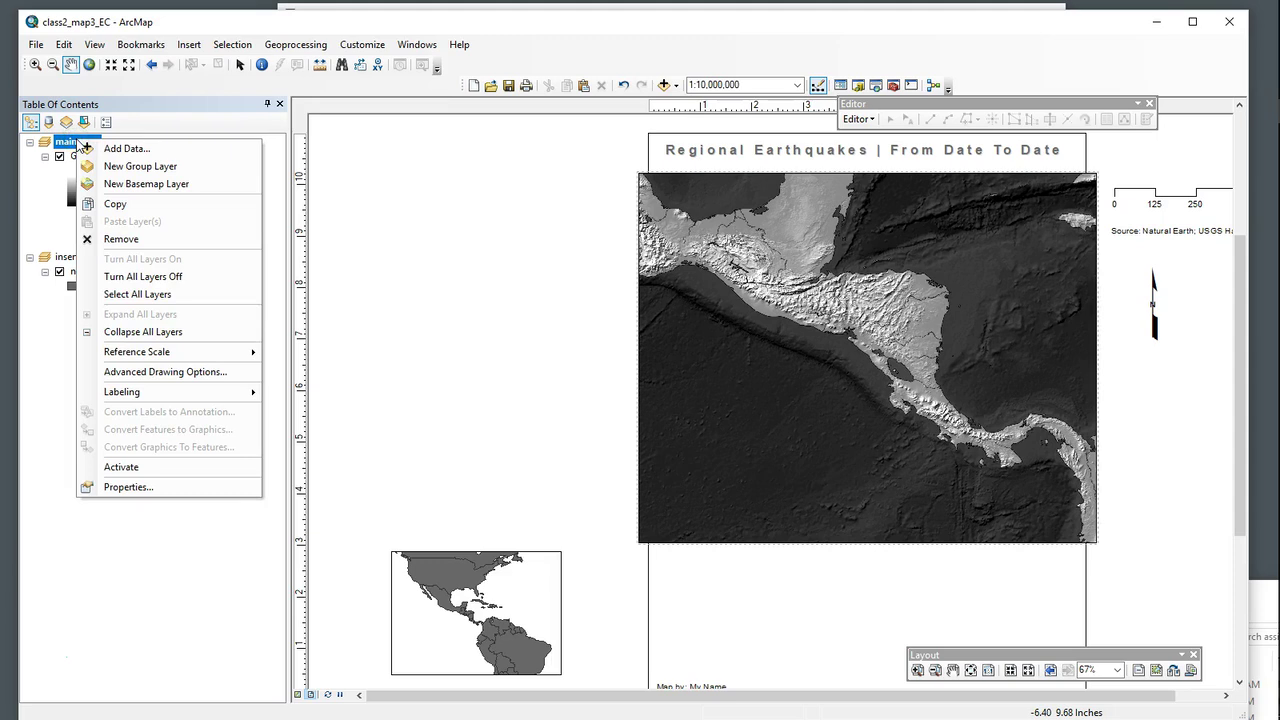
click(133, 149)
click(575, 308)
double_click(575, 308)
double_click(495, 292)
double_click(512, 332)
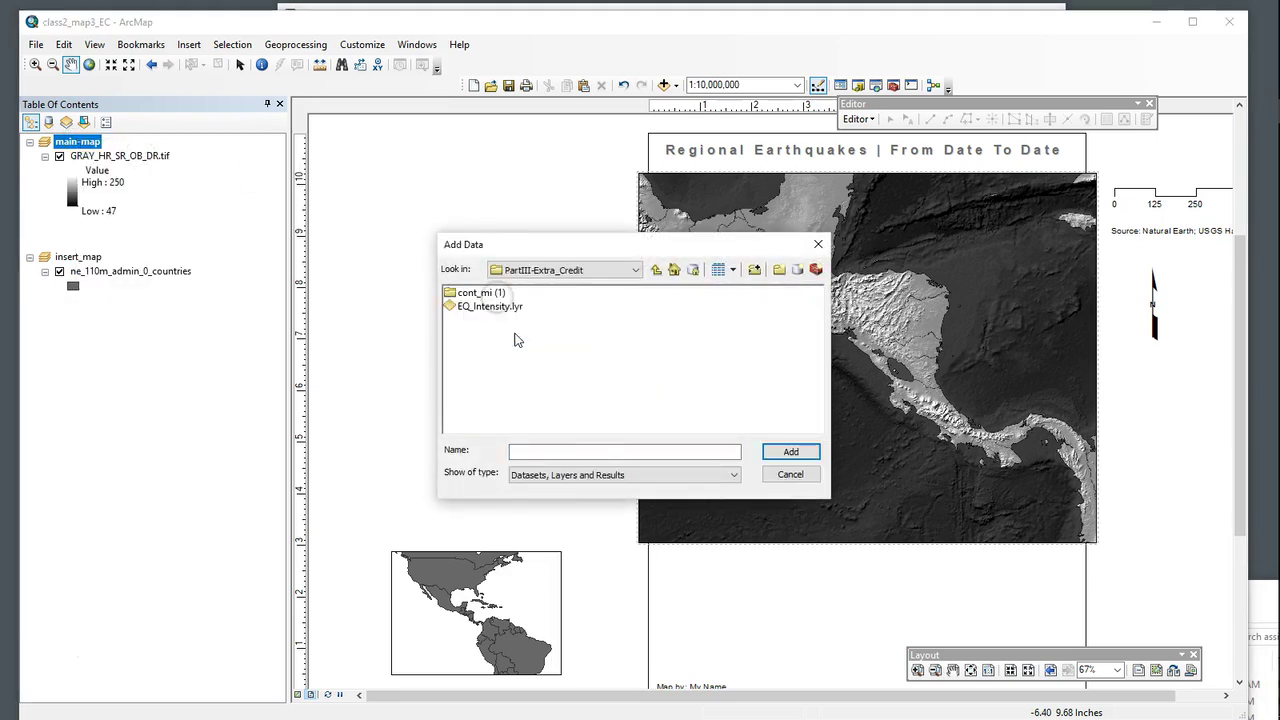
double_click(495, 292)
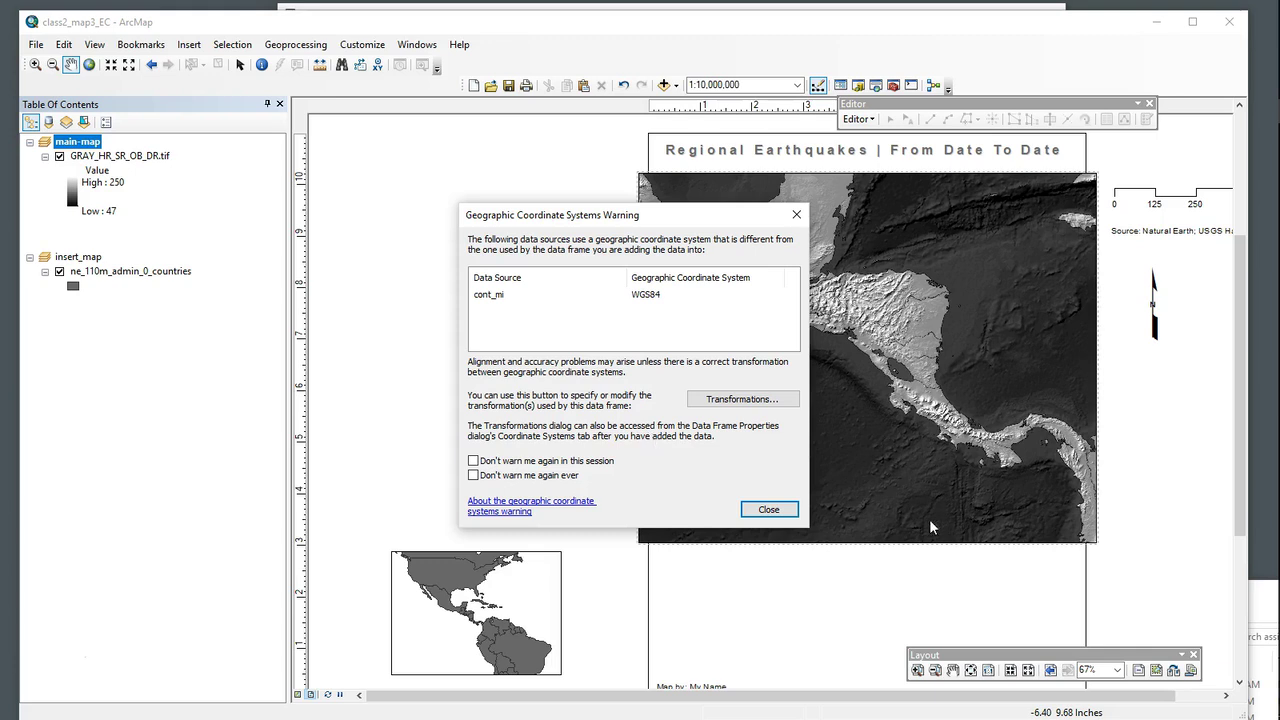
click(772, 510)
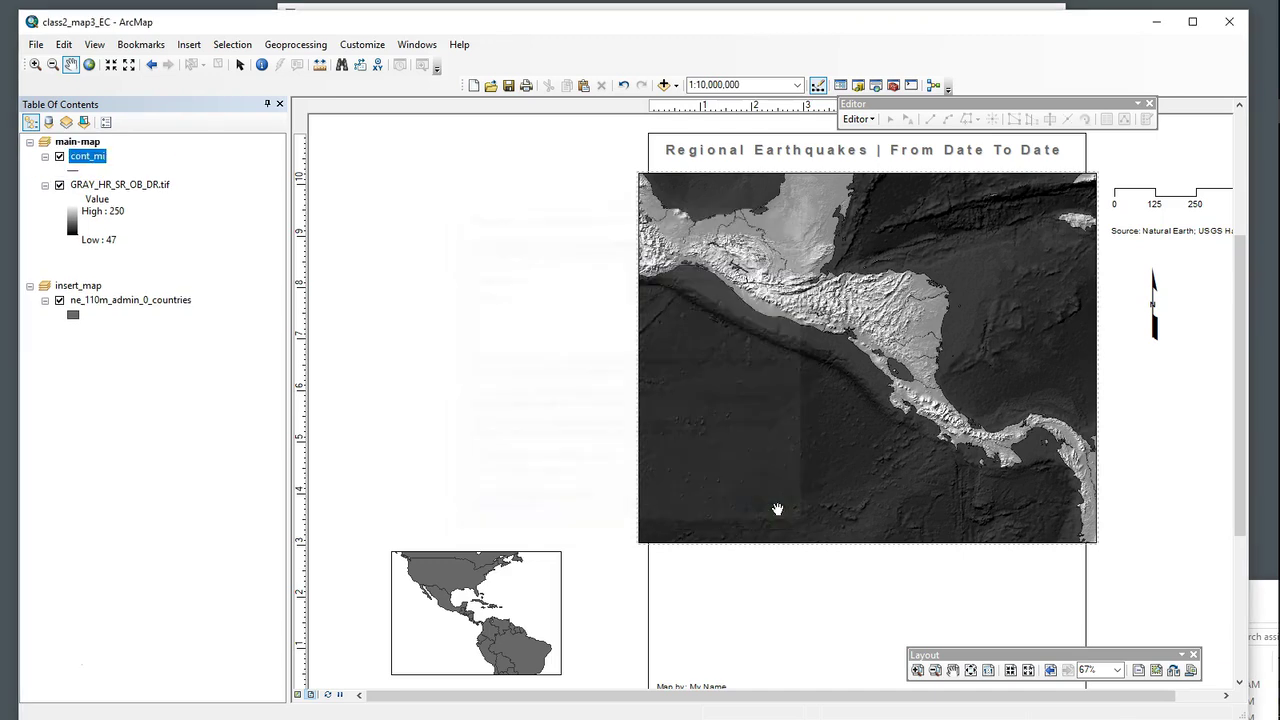
- Zoom the main map to the cont_mi layer and give its contours a thicker purple line symbol
right_click(94, 158)
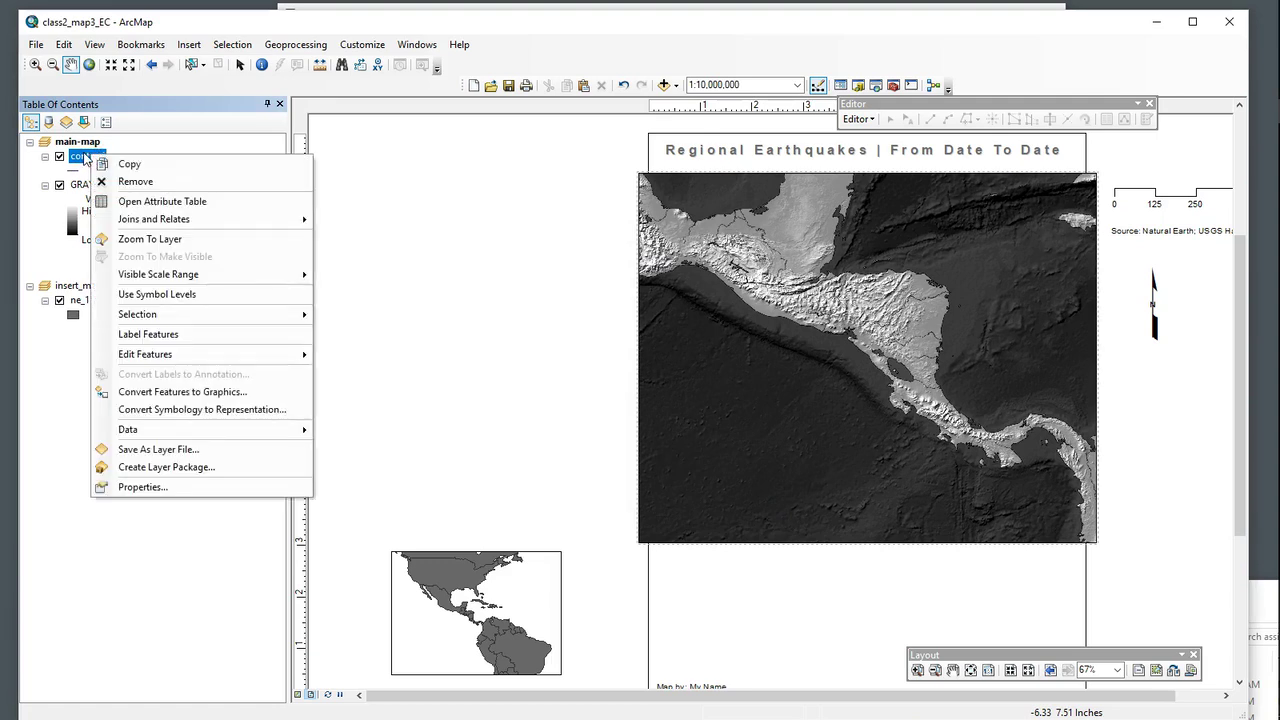
click(152, 243)
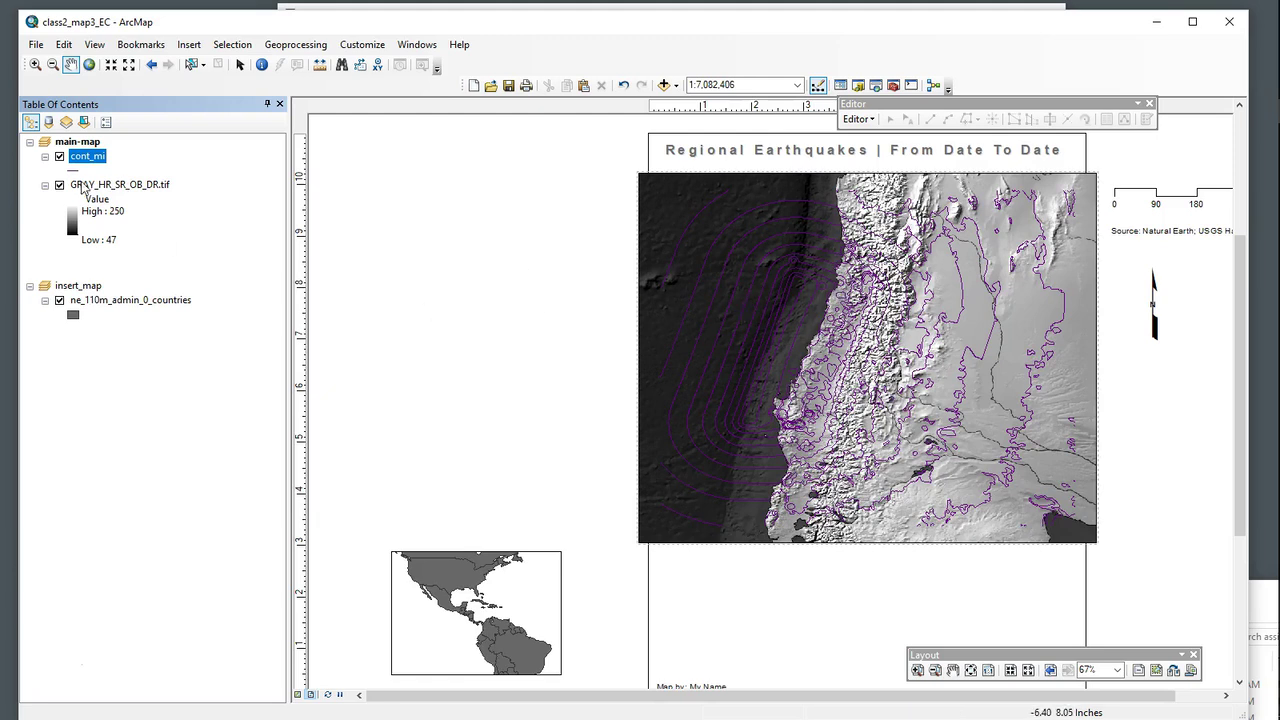
click(76, 170)
click(1101, 313)
click(1101, 313)
click(1033, 521)
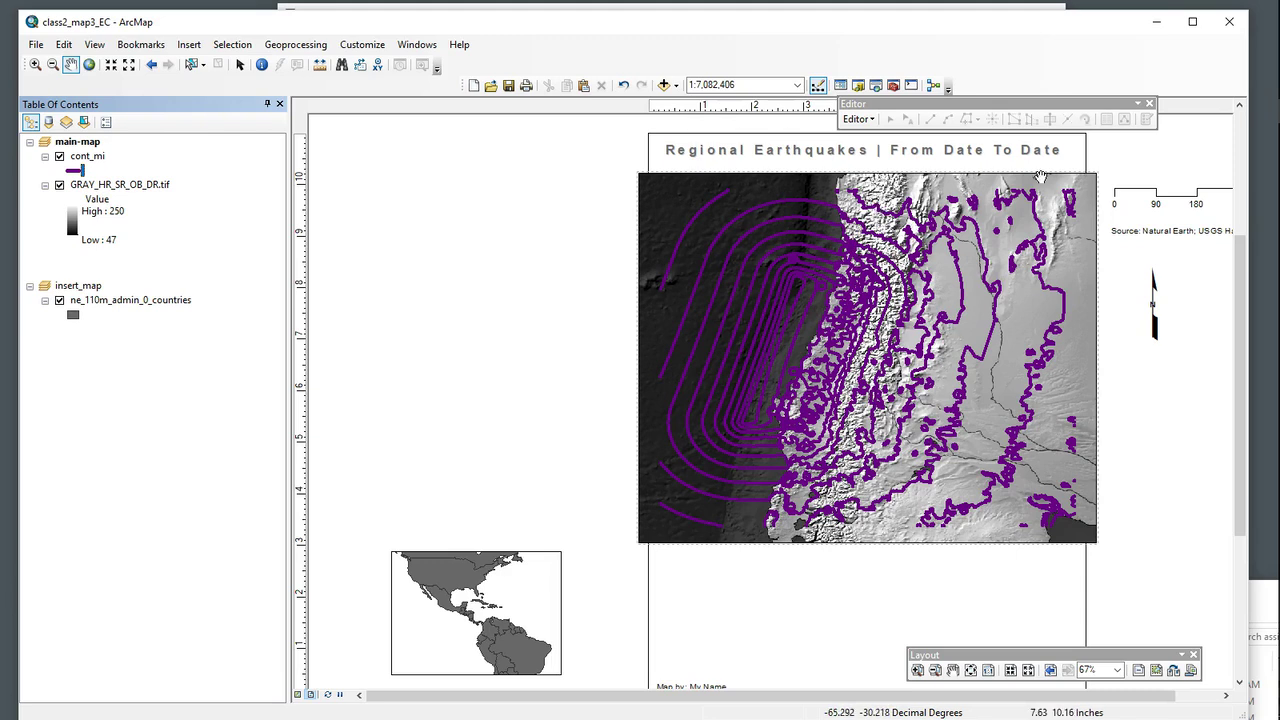
- Toggle the cont_mi layer off and on to compare the contours with the base map
click(59, 157)
click(59, 157)
click(59, 157)
click(59, 157)
- Review cont_mi's attribute table with the value field sorted in ascending order, and close it
right_click(87, 160)
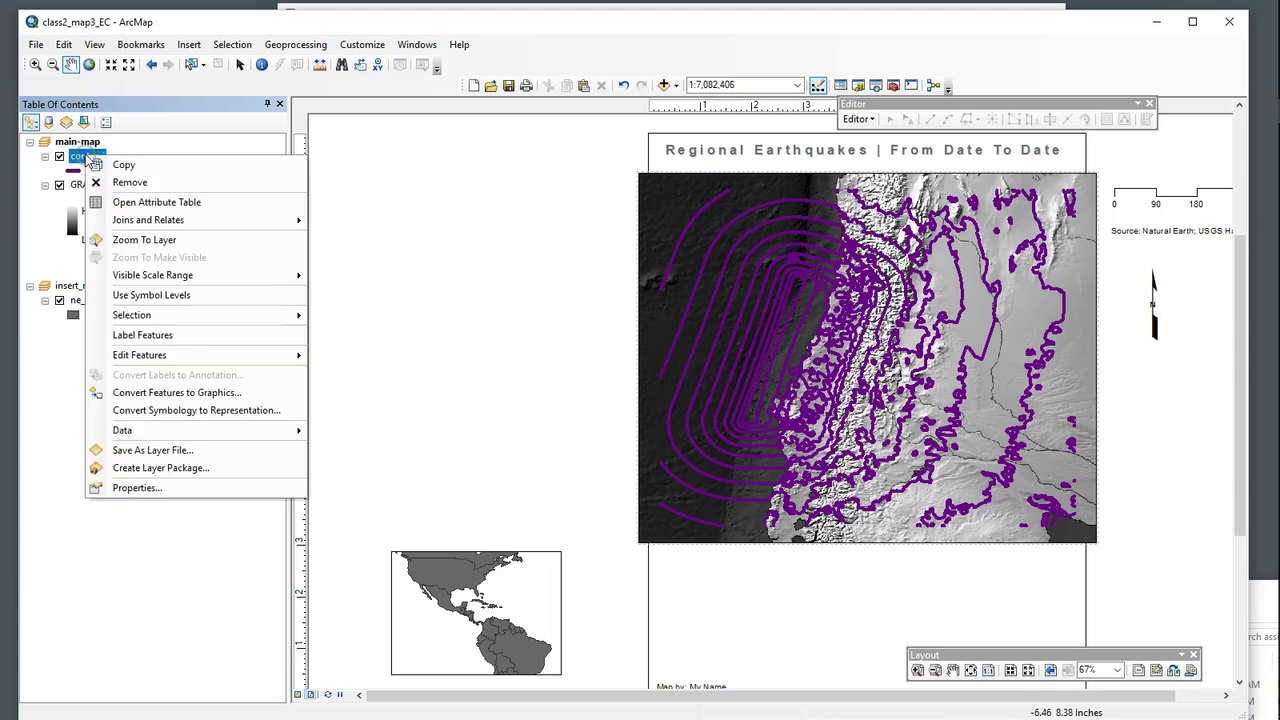
click(168, 204)
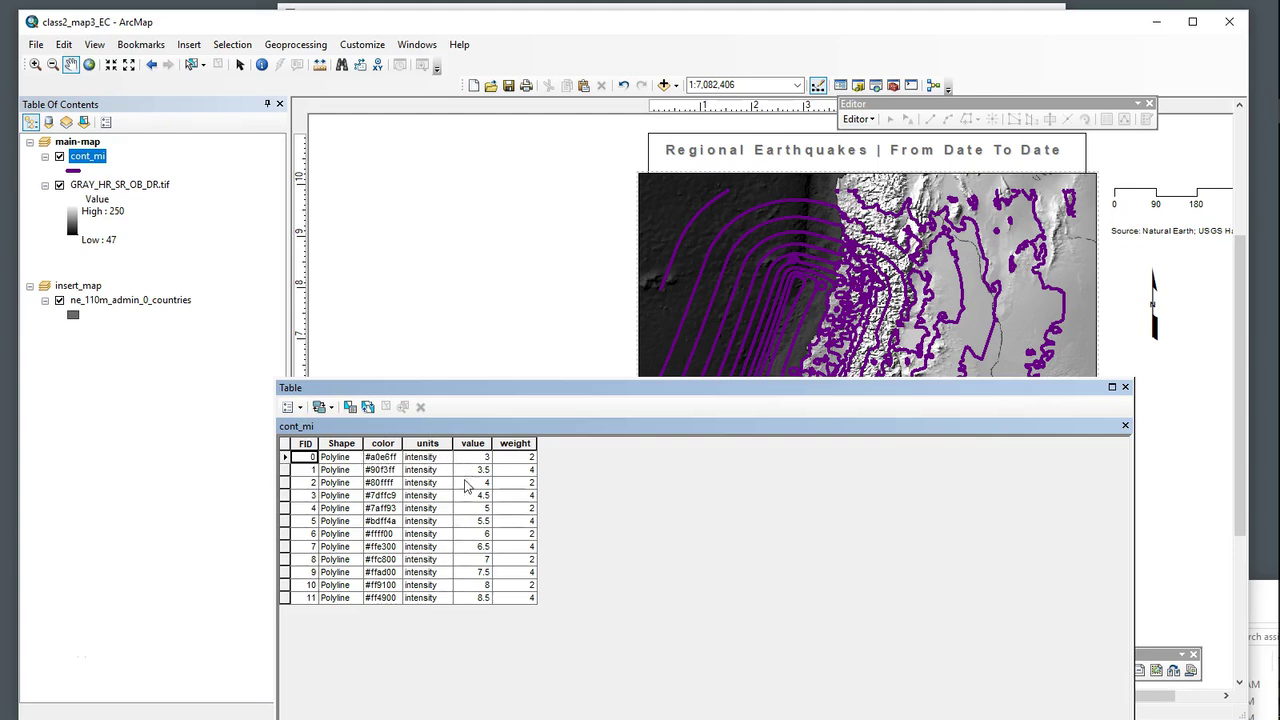
click(472, 443)
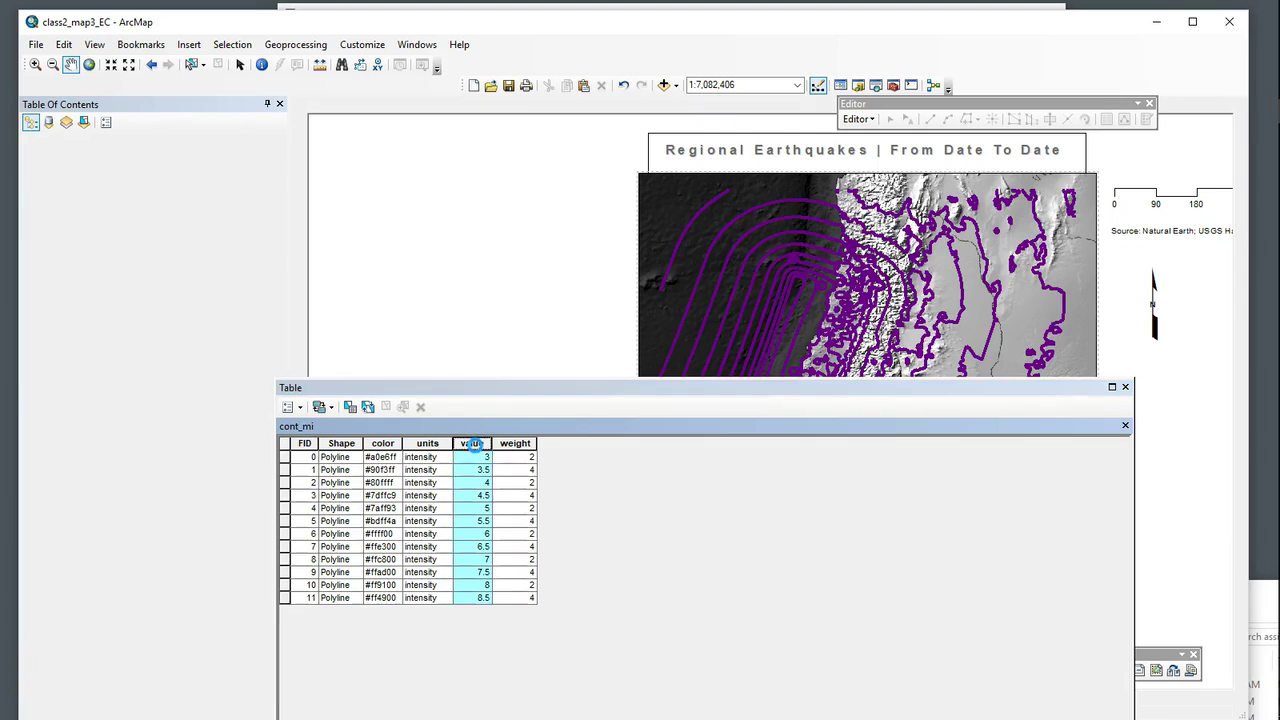
right_click(472, 443)
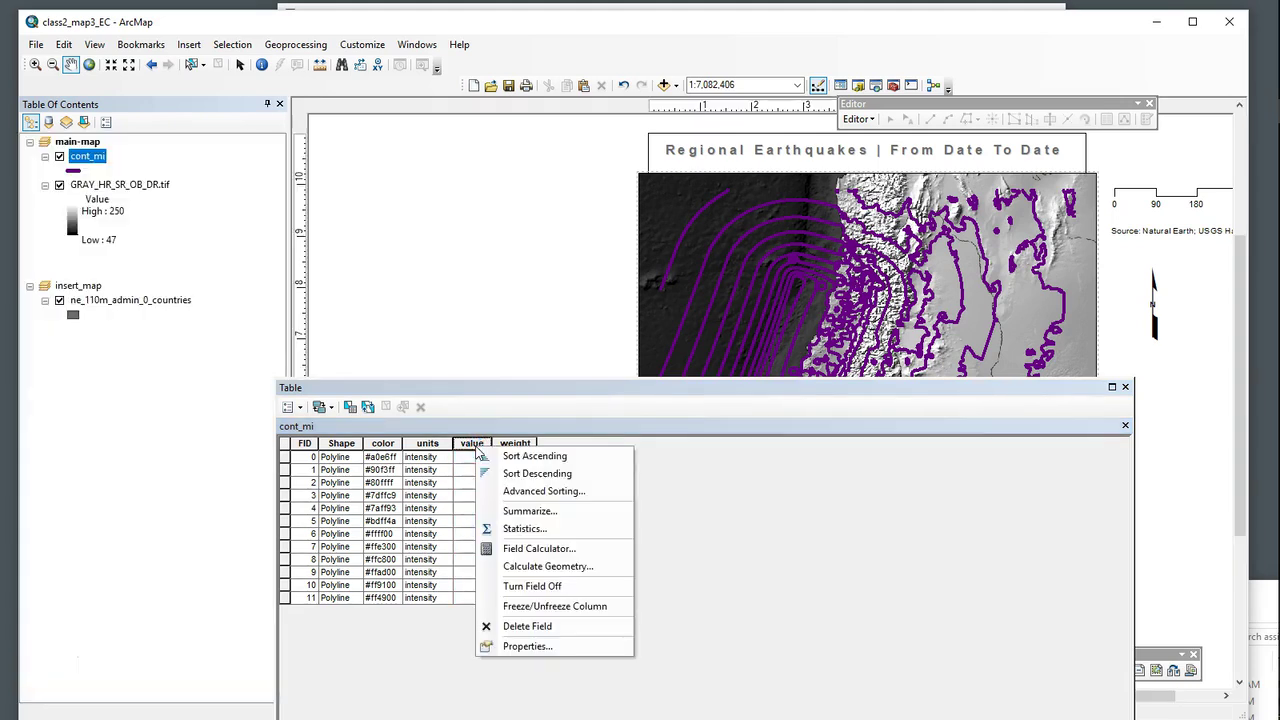
click(535, 466)
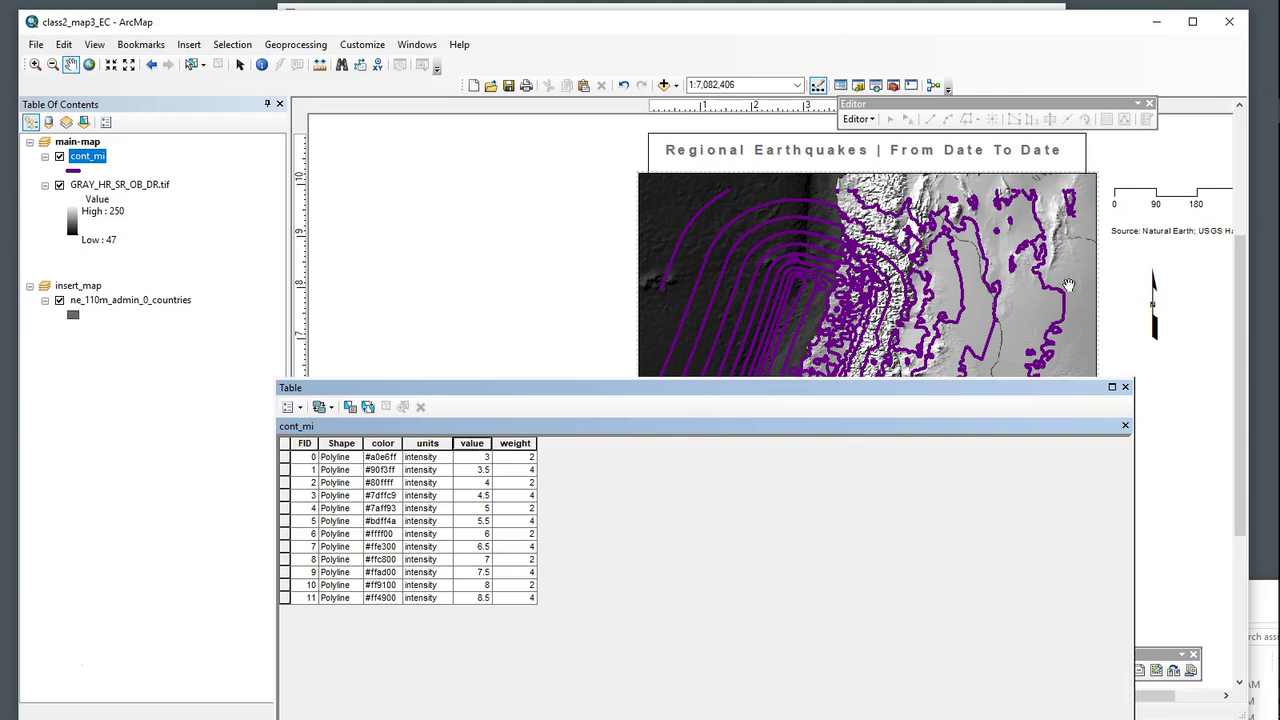
click(1125, 387)
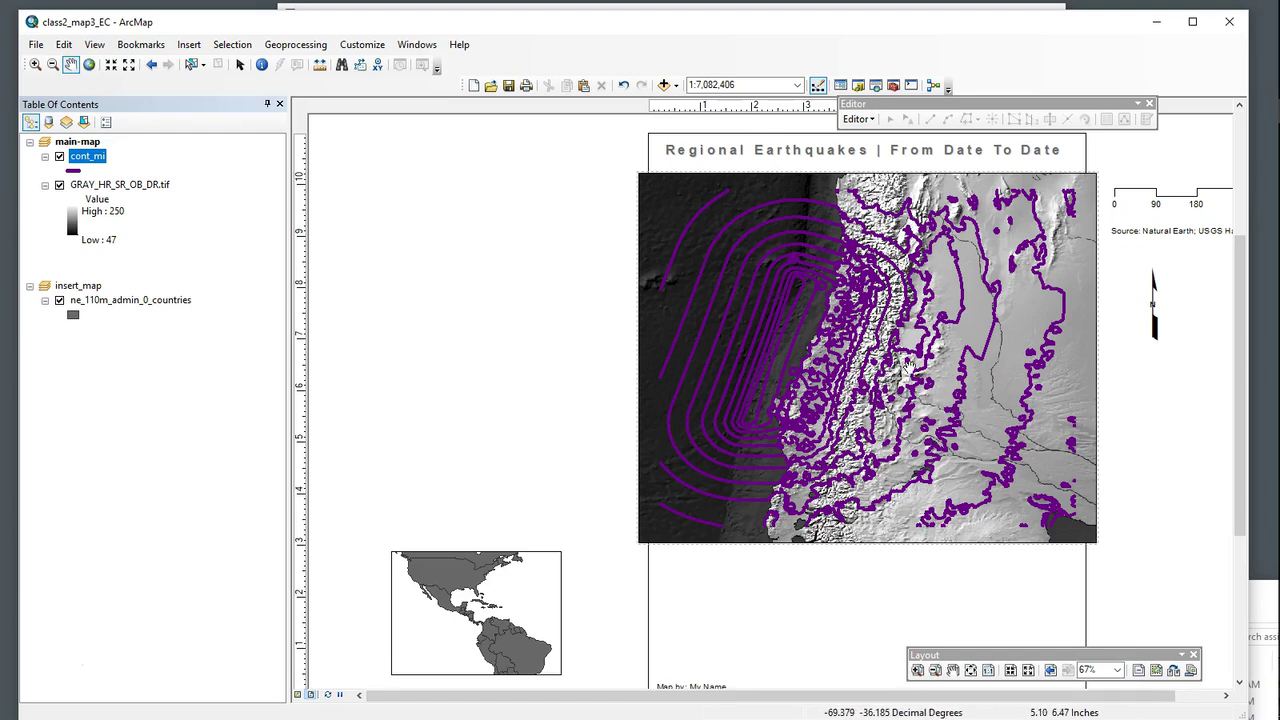
- Set the main map's scale to 1:10,082,406 and save the map document
click(716, 84)
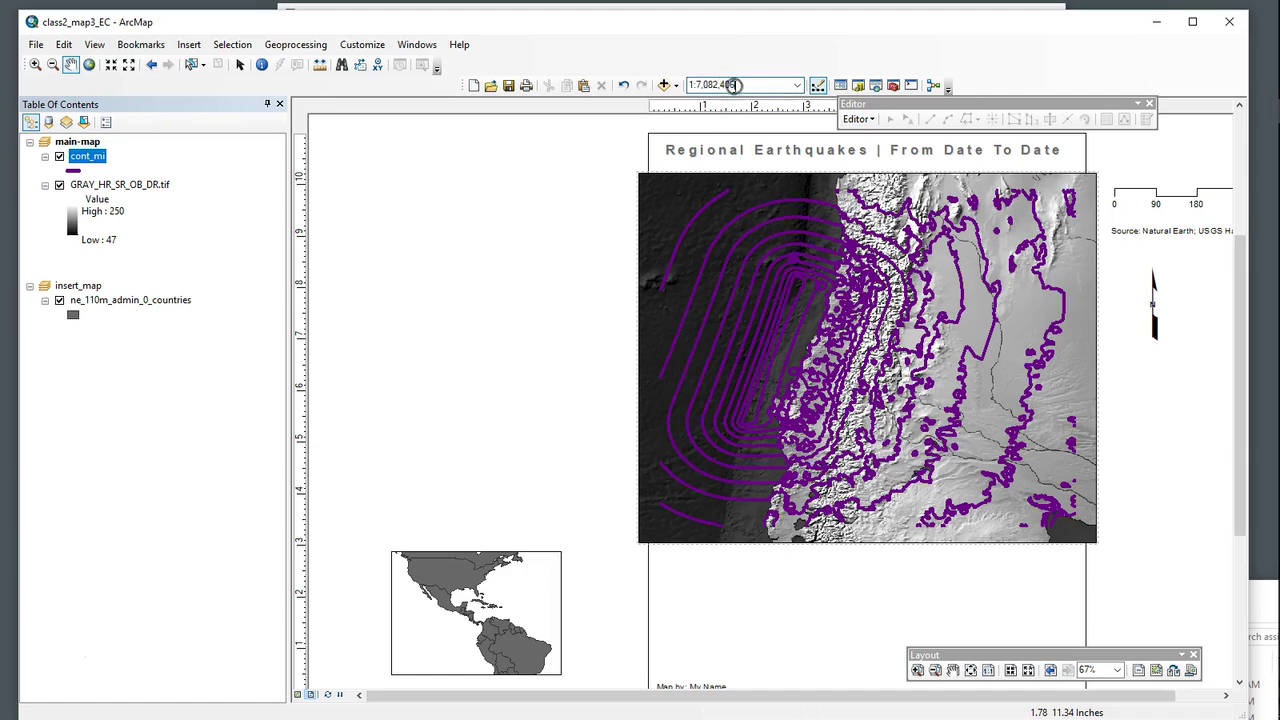
click(701, 83)
key(BackSpace)
text(10)
key(Return)
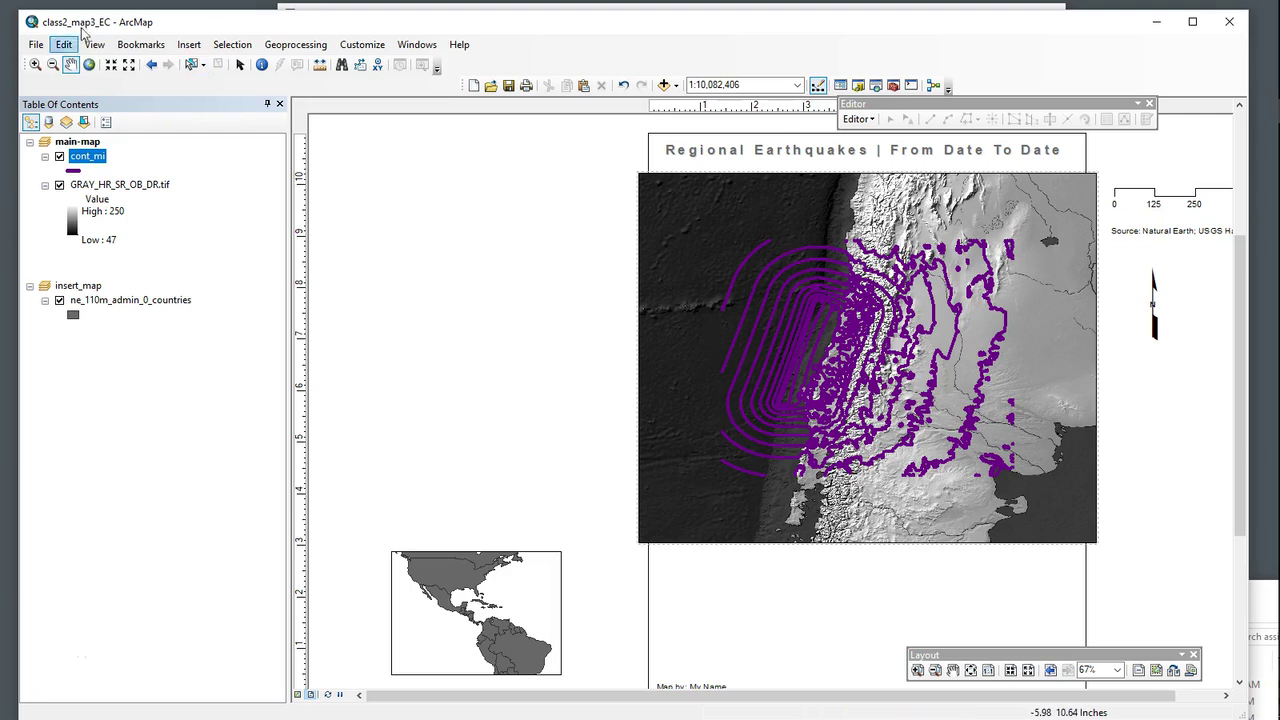
click(35, 44)
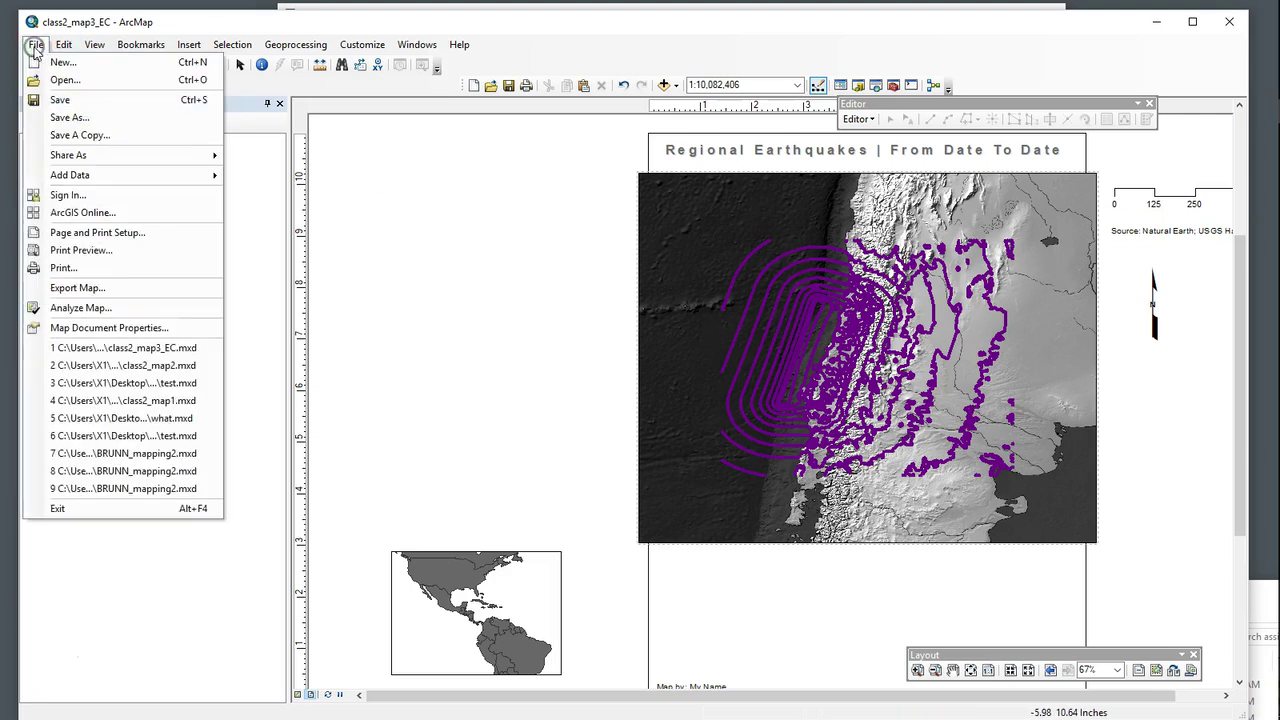
click(62, 101)
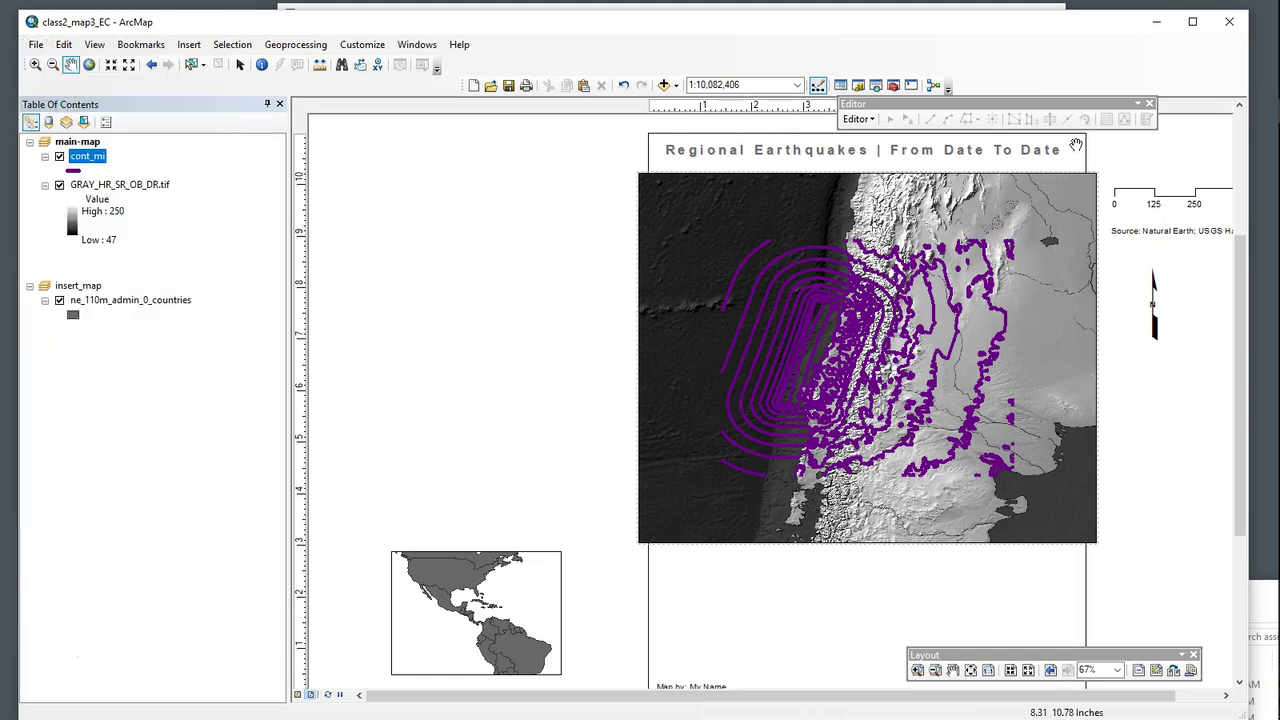
- Switch to Chrome and examine the ShakeMap manual's instrumental intensity color palette, its RGB table and the intensity scale legend
mouse_move(1265, 150)
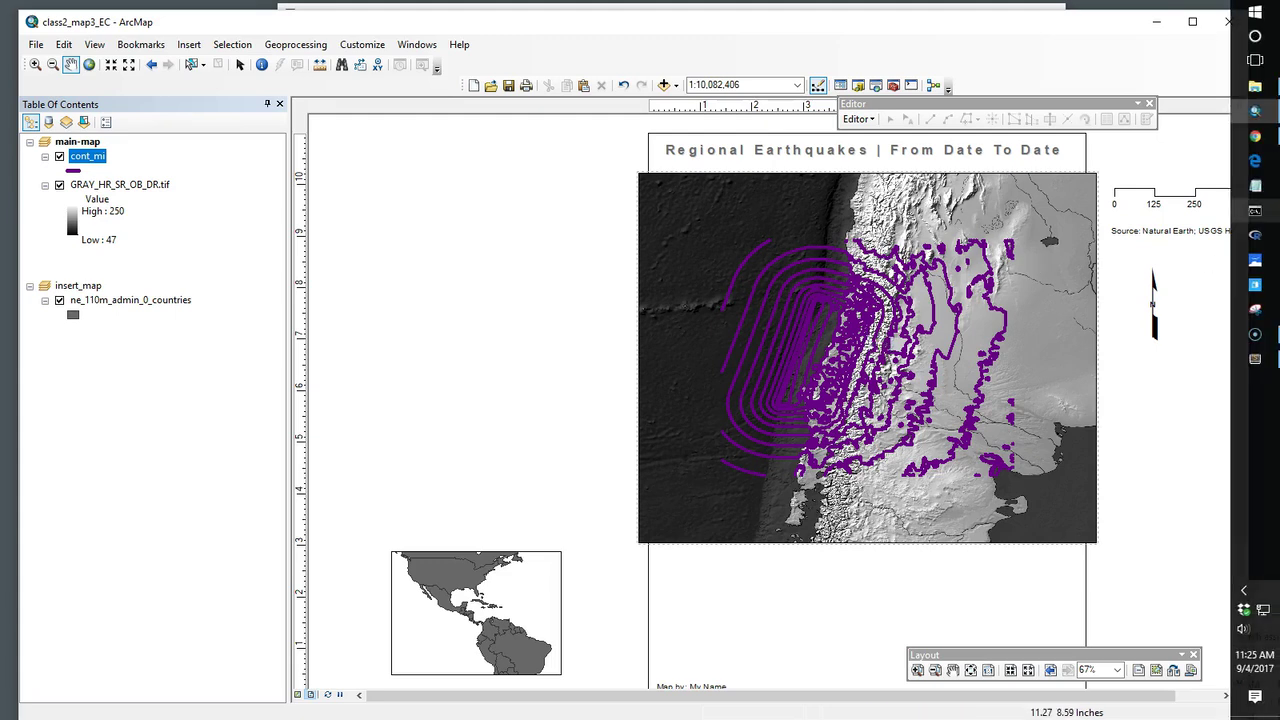
click(1256, 136)
drag(770, 272, 709, 17)
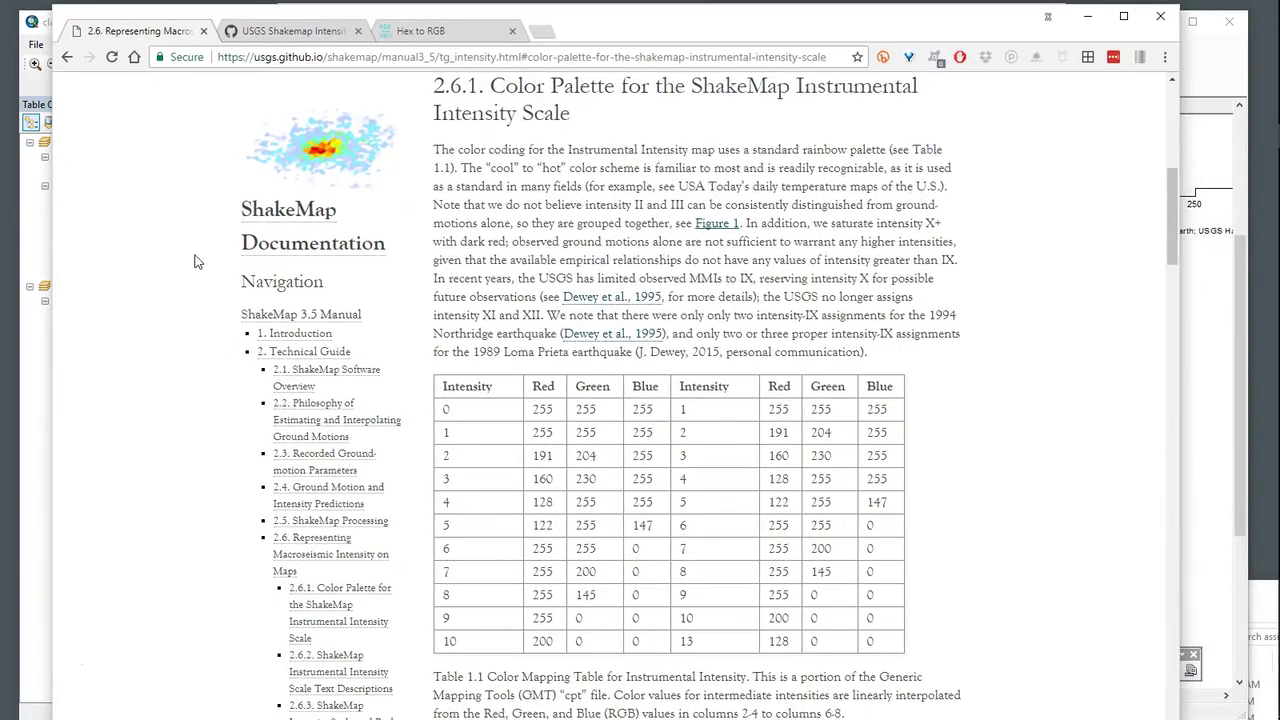
scroll(228, 246, down, 3)
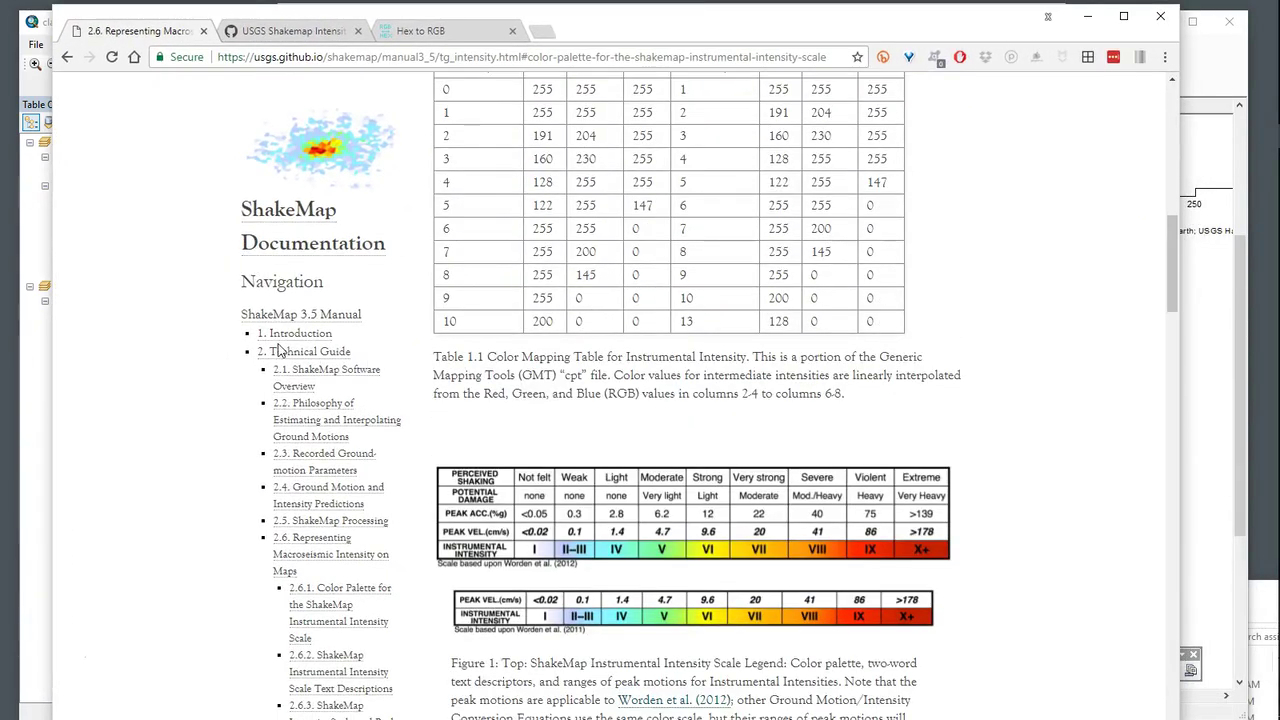
scroll(378, 350, up, 3)
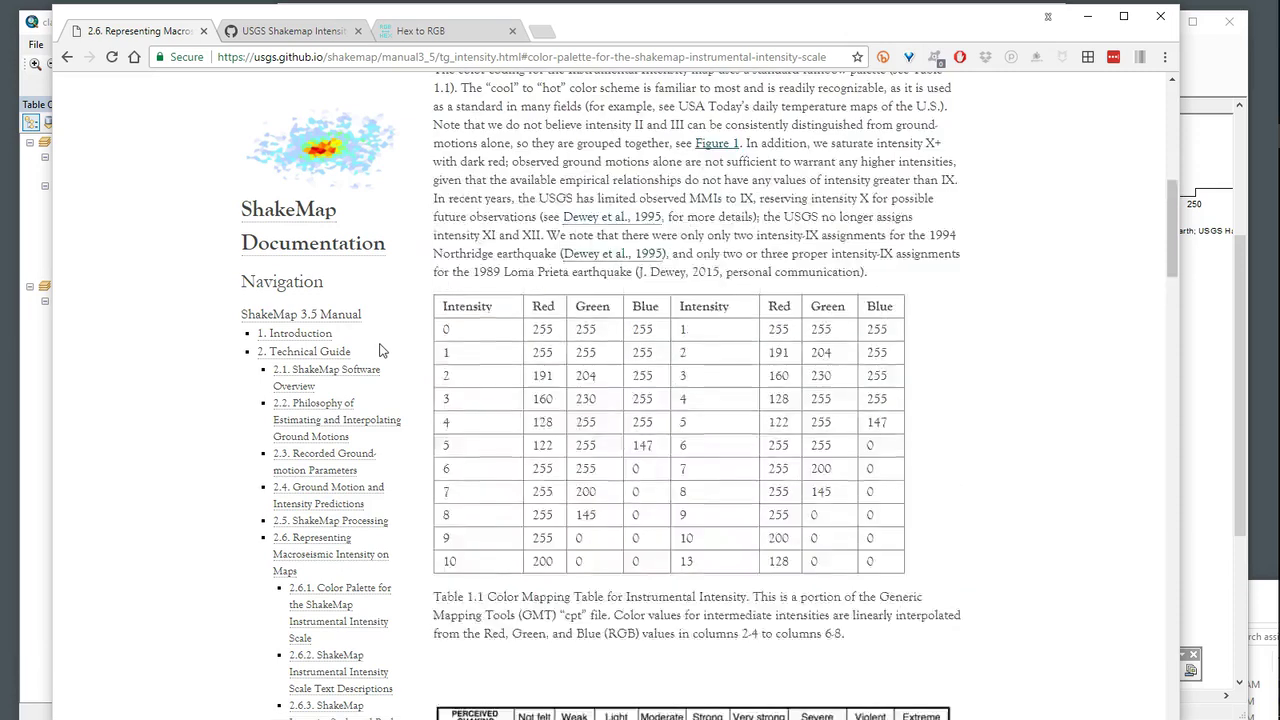
scroll(378, 350, up, 2)
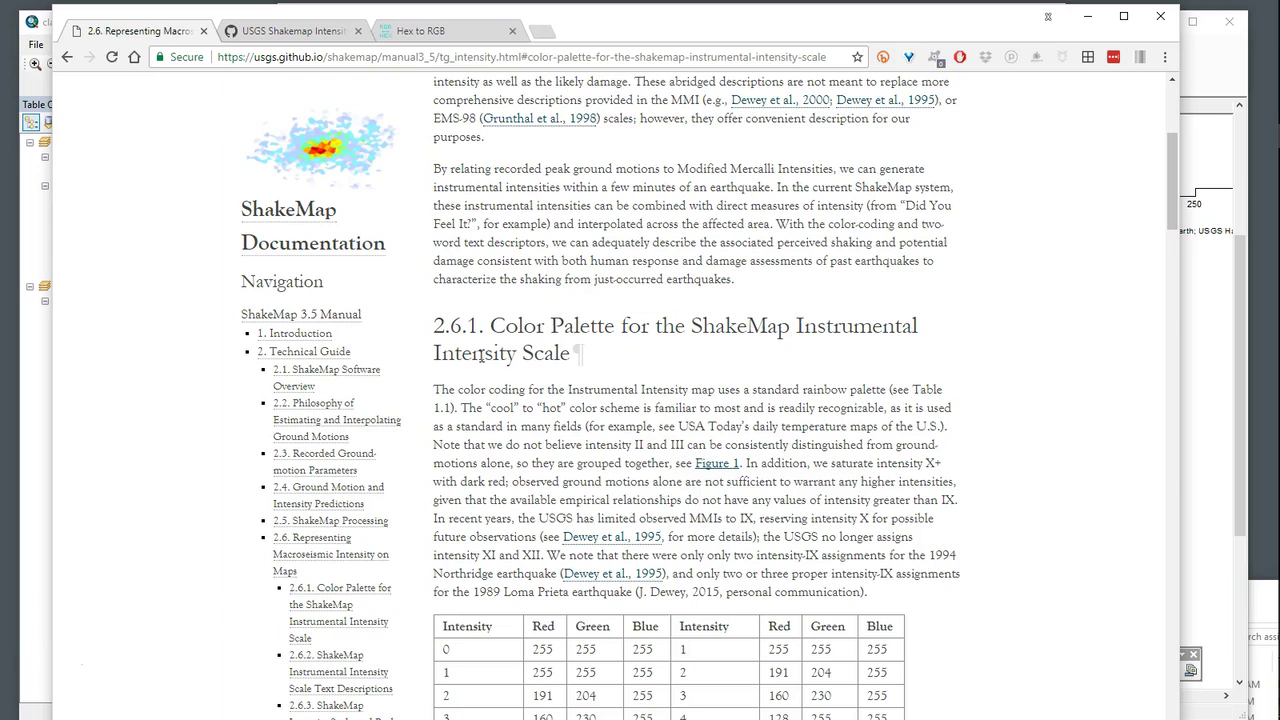
drag(440, 352, 556, 355)
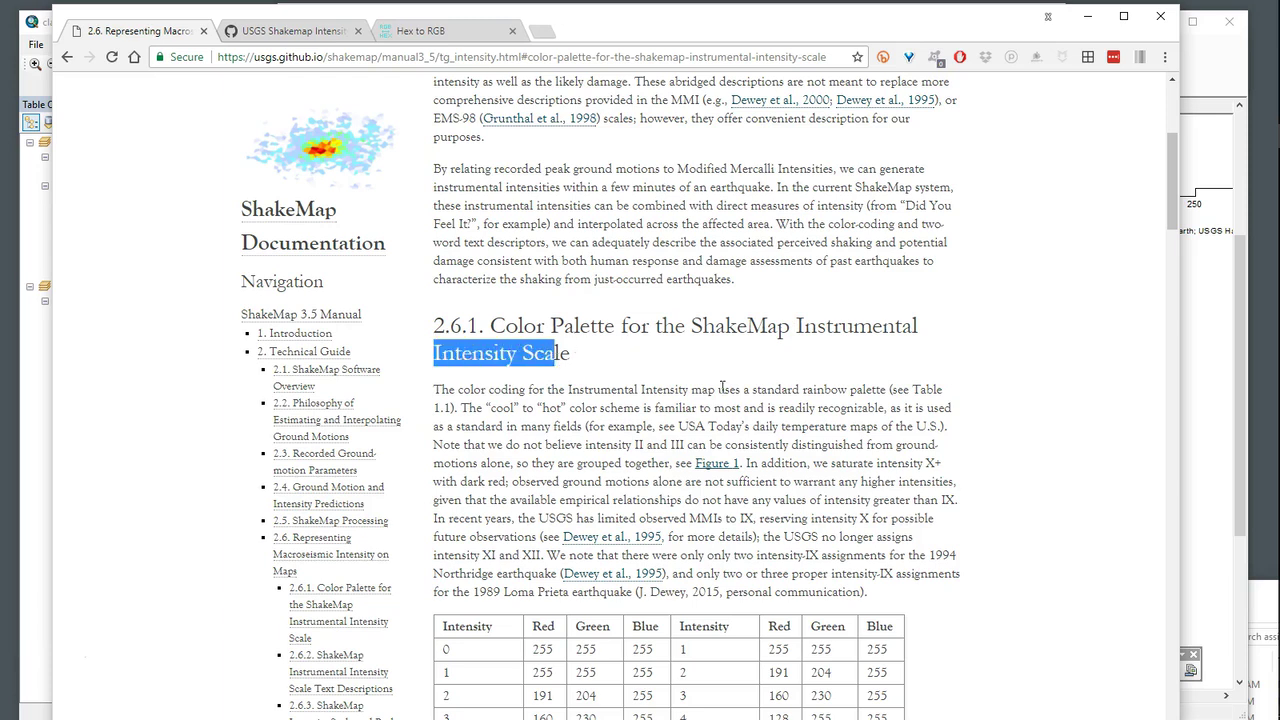
scroll(722, 388, down, 4)
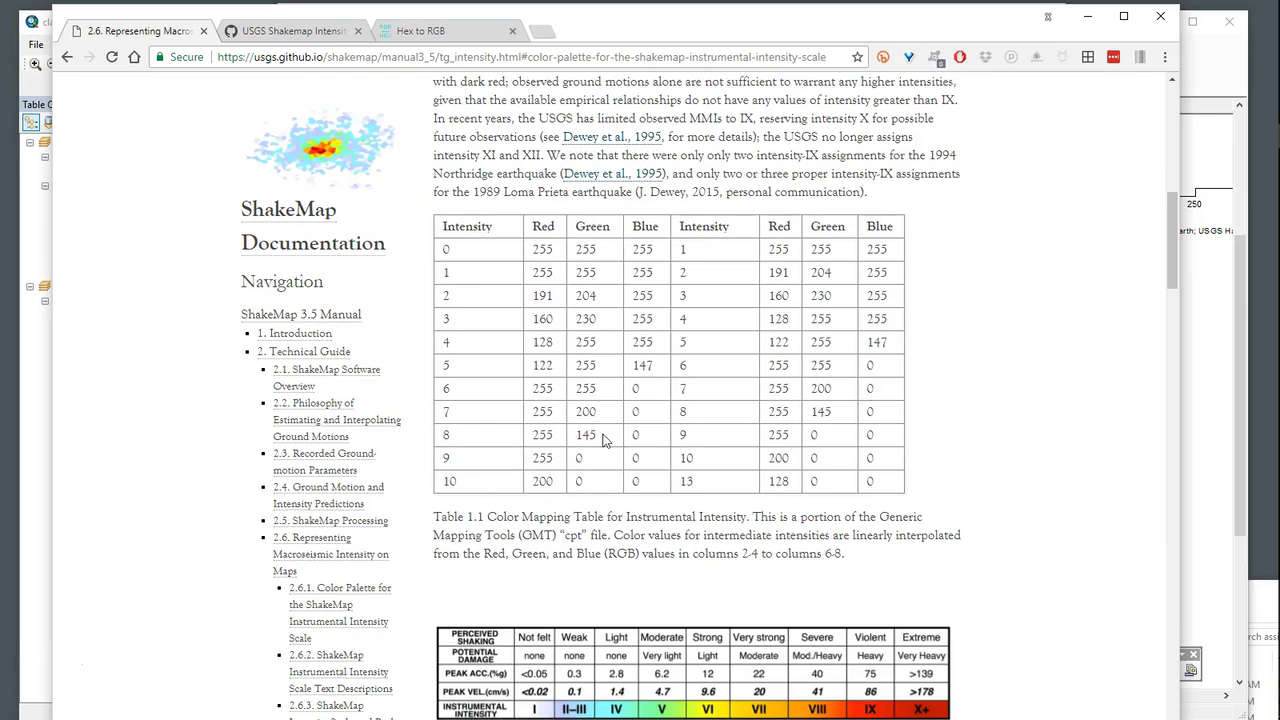
scroll(613, 441, down, 3)
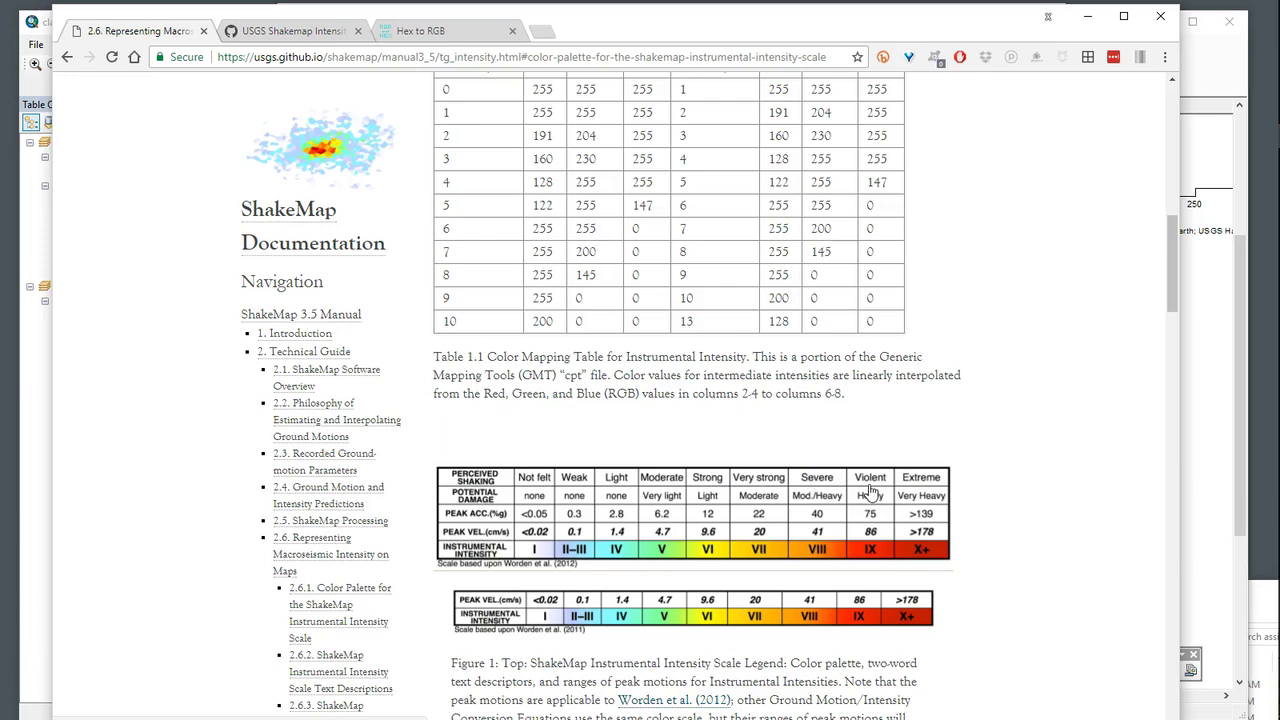
scroll(870, 492, down, 2)
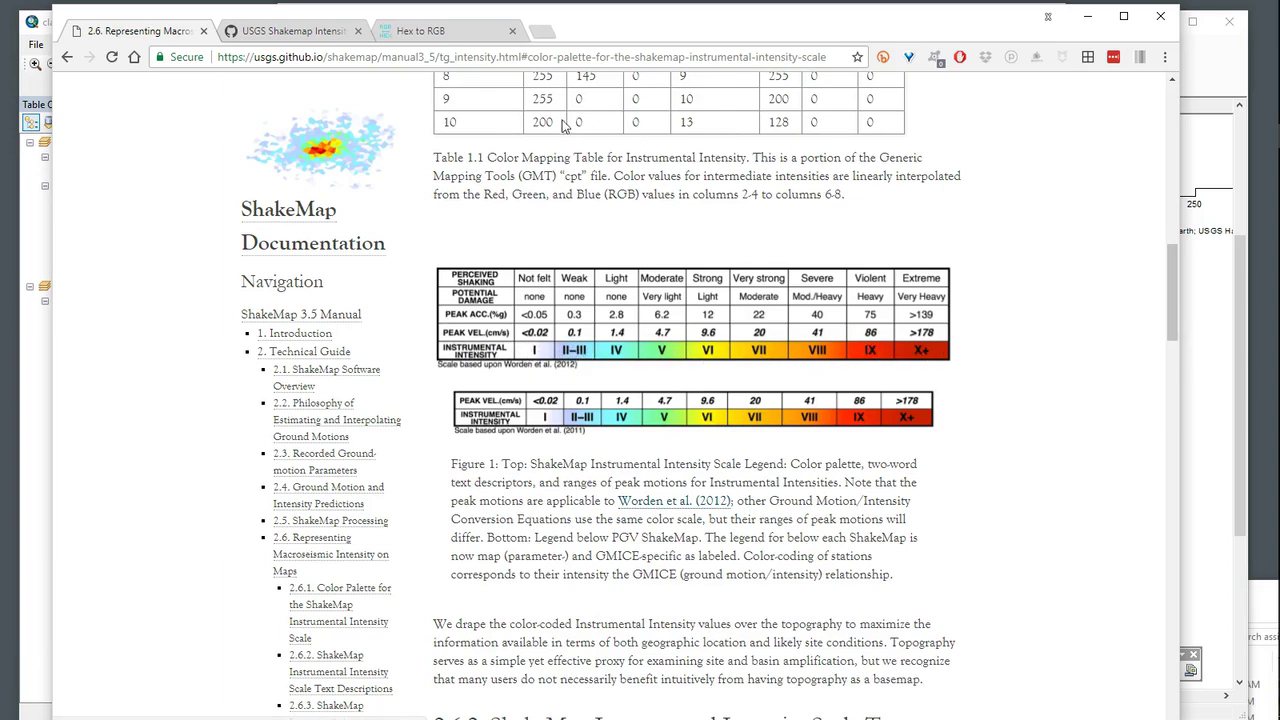
- Examine the Intensity Class, Hex Code and RGB columns of the EQ_Intensity_symbolization.md gist
click(313, 35)
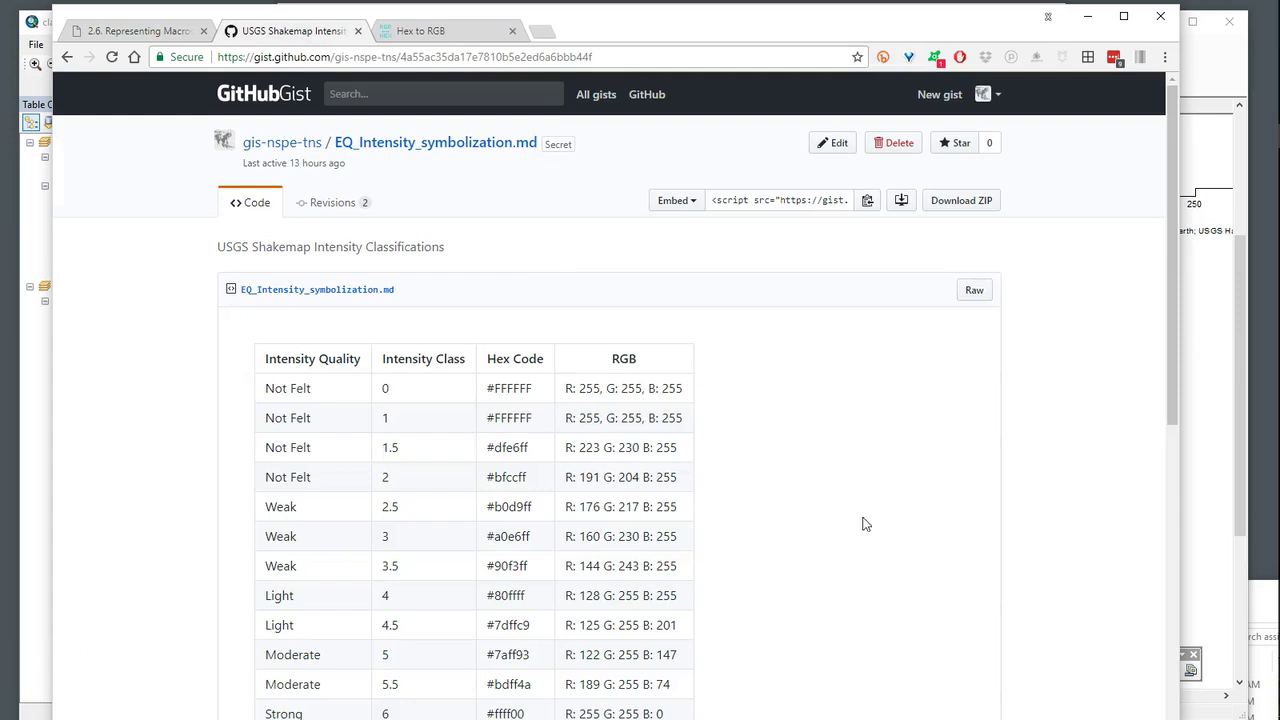
scroll(768, 476, down, 2)
scroll(768, 478, down, 1)
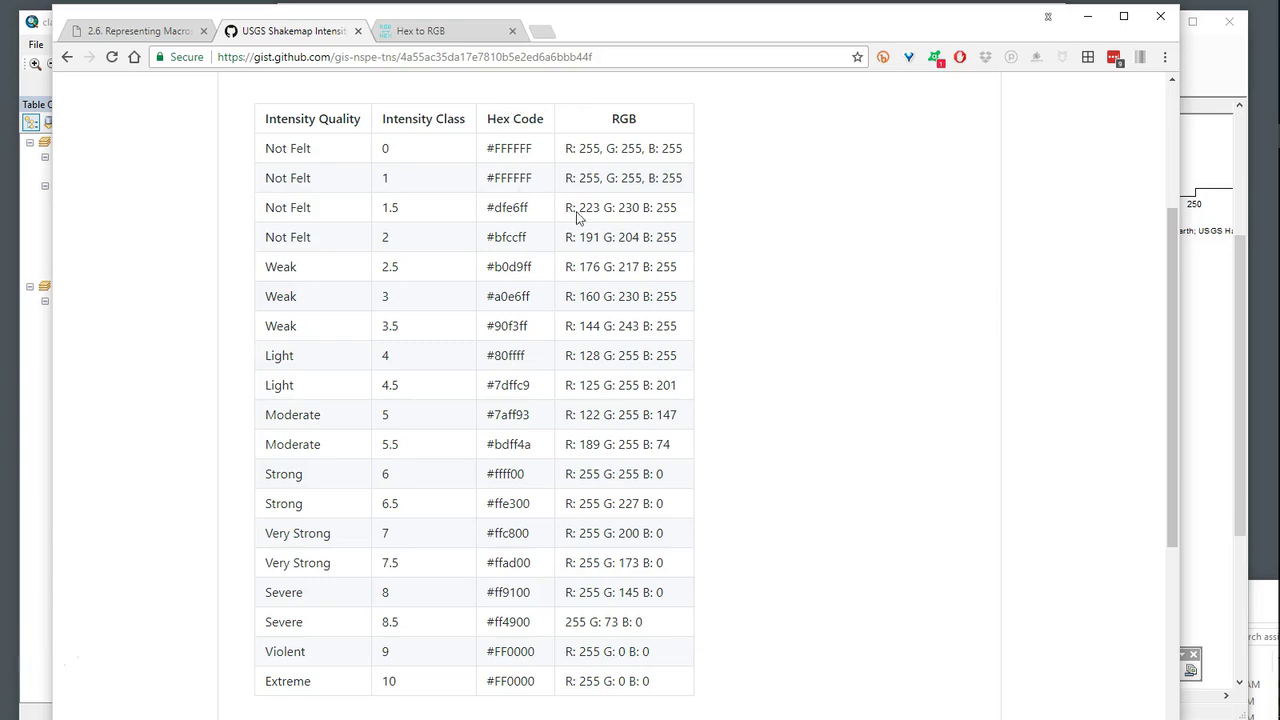
drag(611, 122, 642, 124)
drag(566, 209, 697, 219)
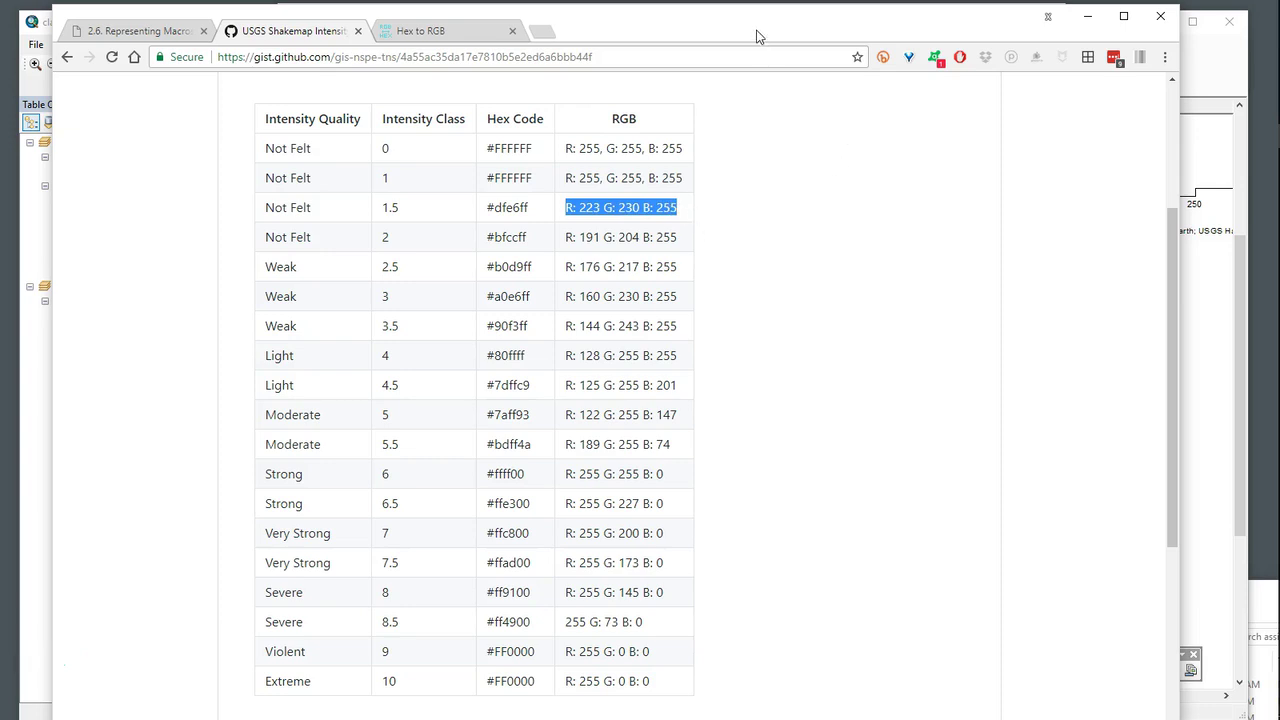
- Move the browser window aside, return to ArcMap and open the cont_mi layer's attribute table
drag(757, 37, 803, 299)
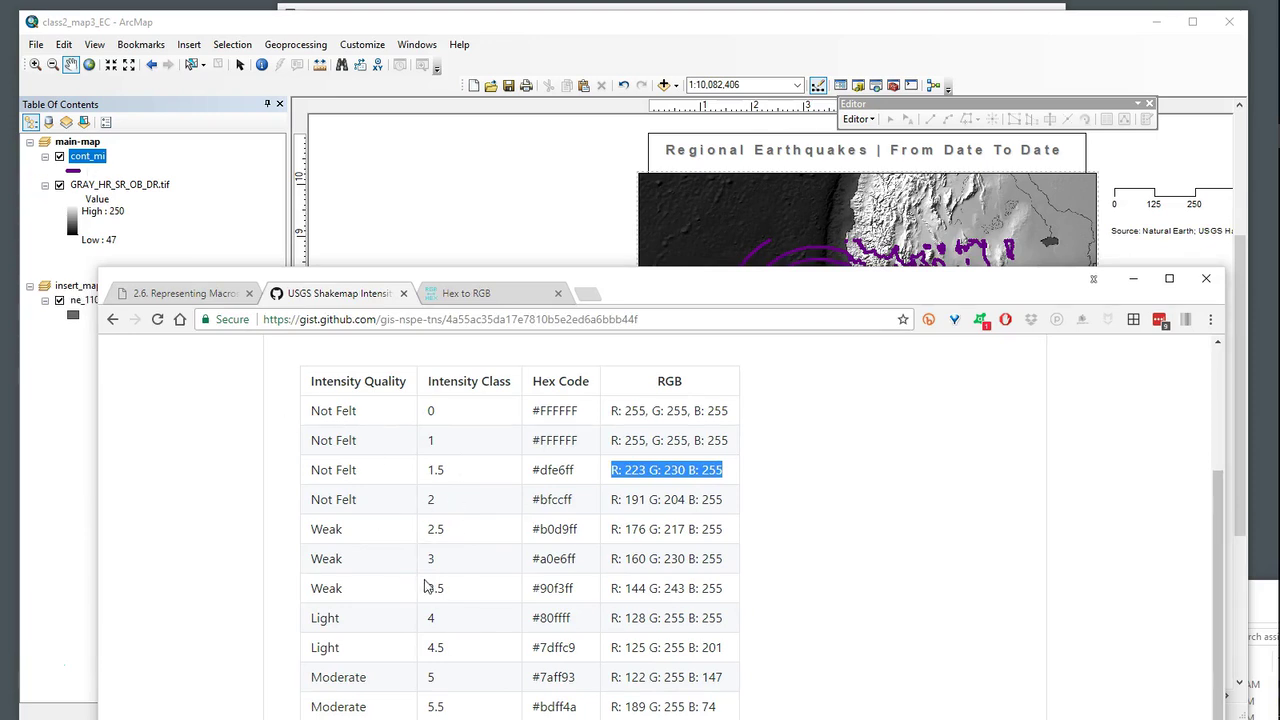
click(96, 158)
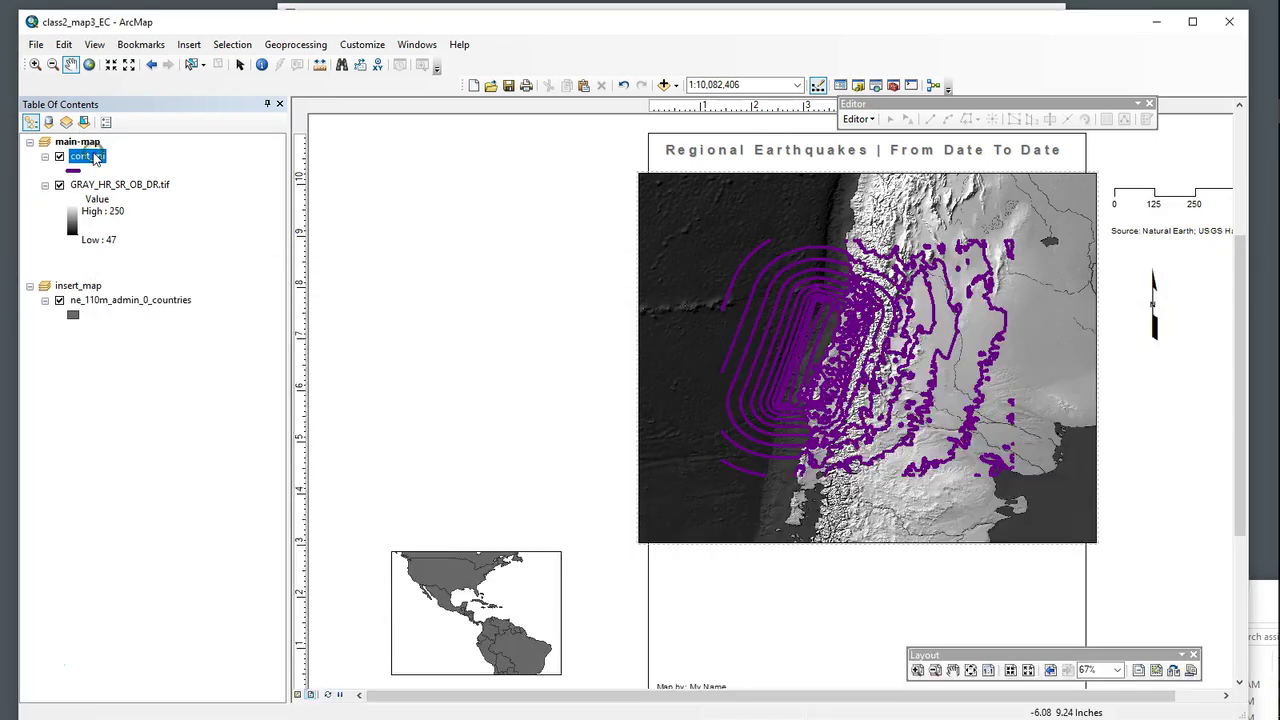
right_click(96, 158)
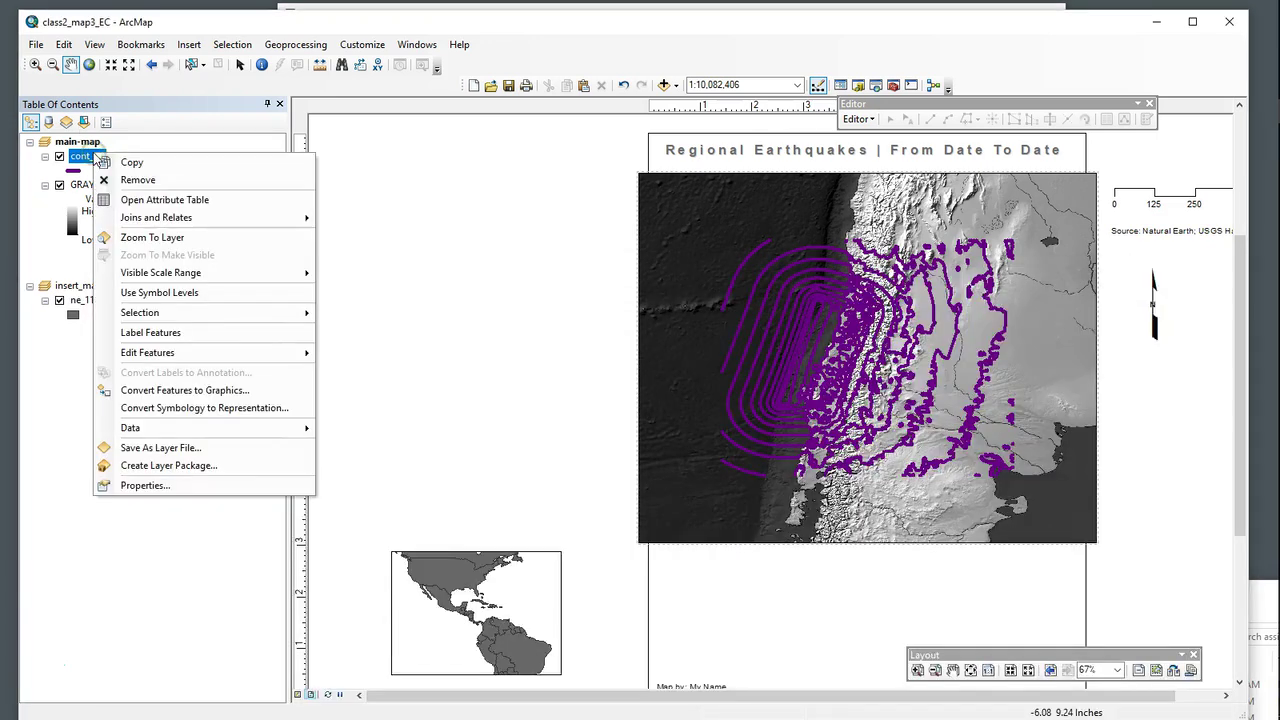
click(143, 201)
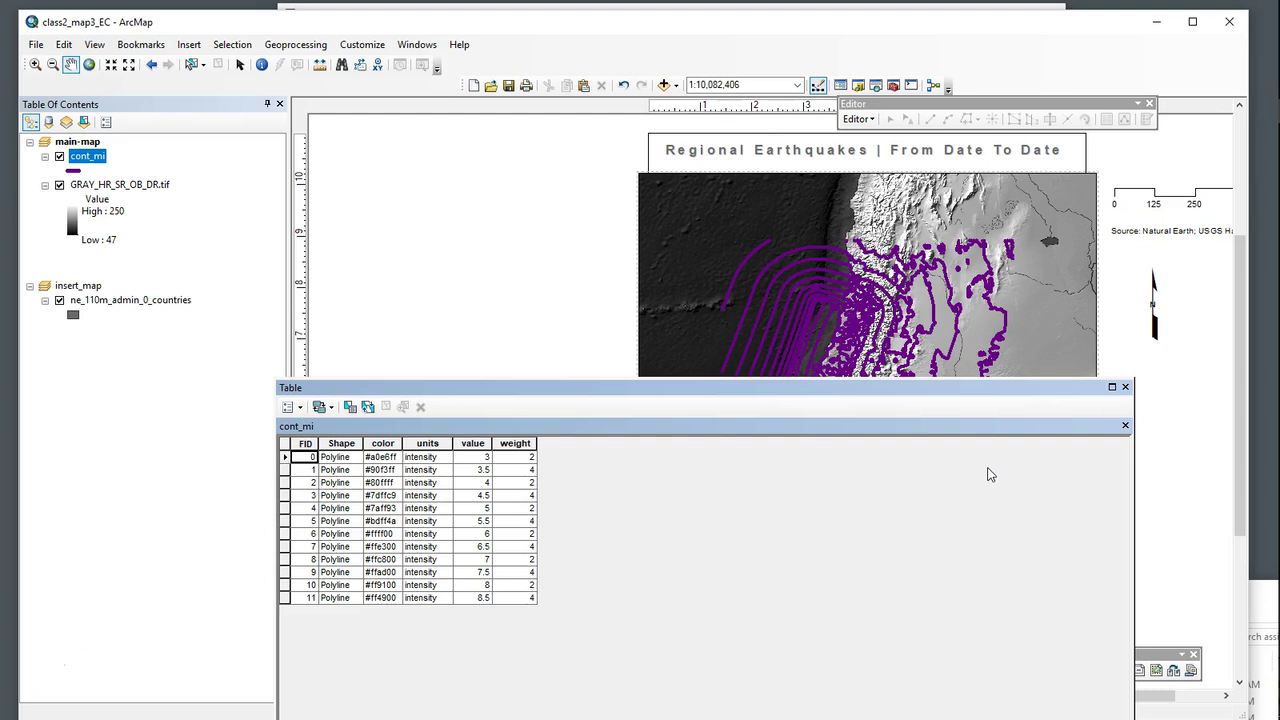
- Close the attribute table and symbolize the cont_mi layer with graduated colors based on the value field
click(1124, 387)
right_click(95, 171)
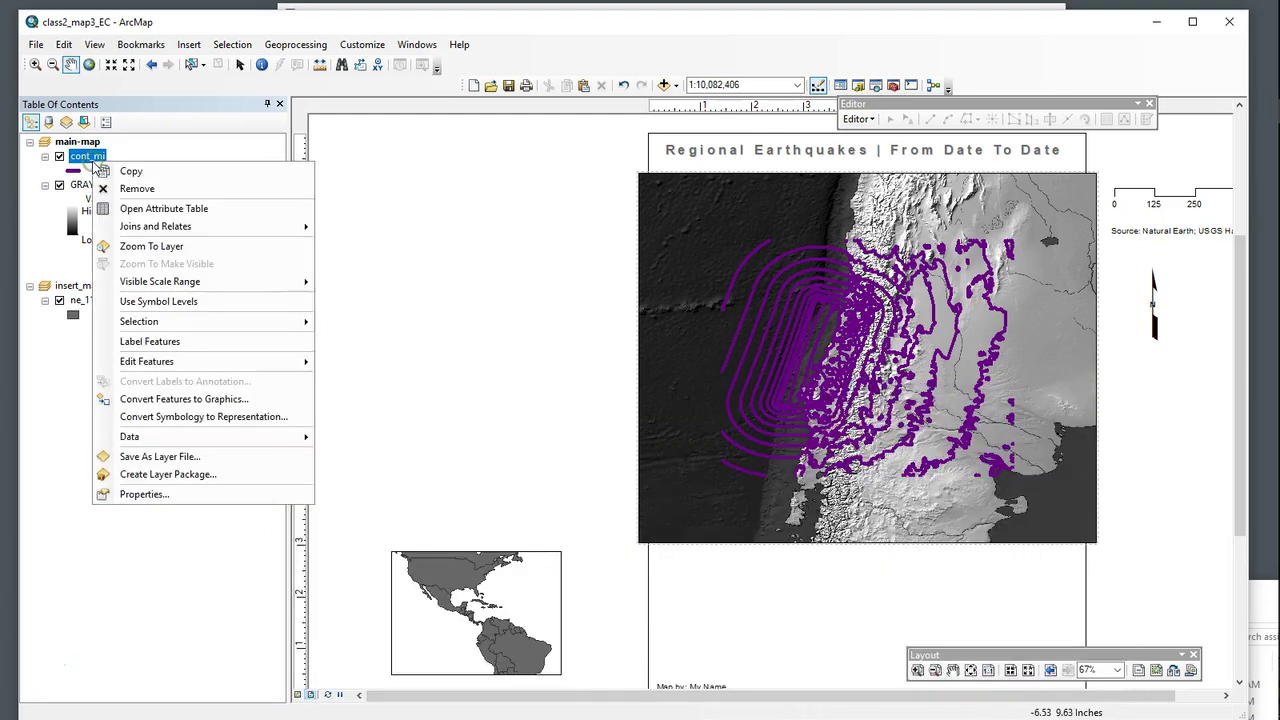
click(149, 494)
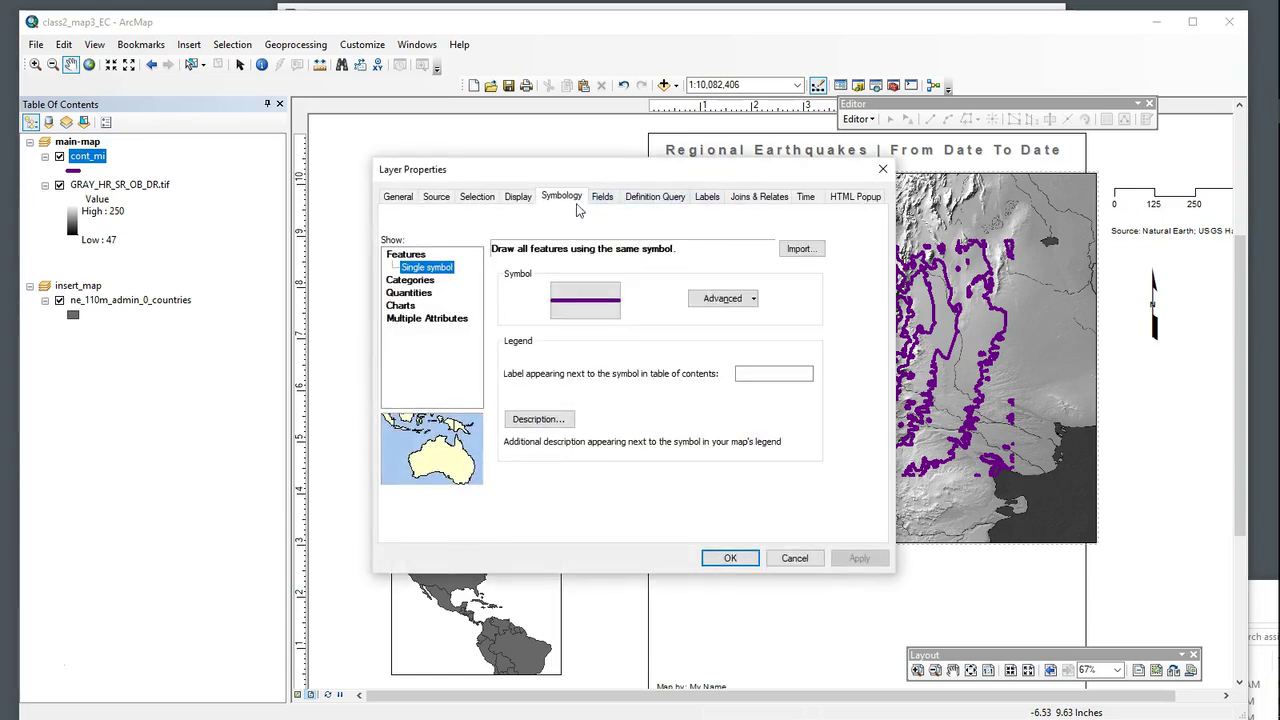
click(409, 292)
click(662, 283)
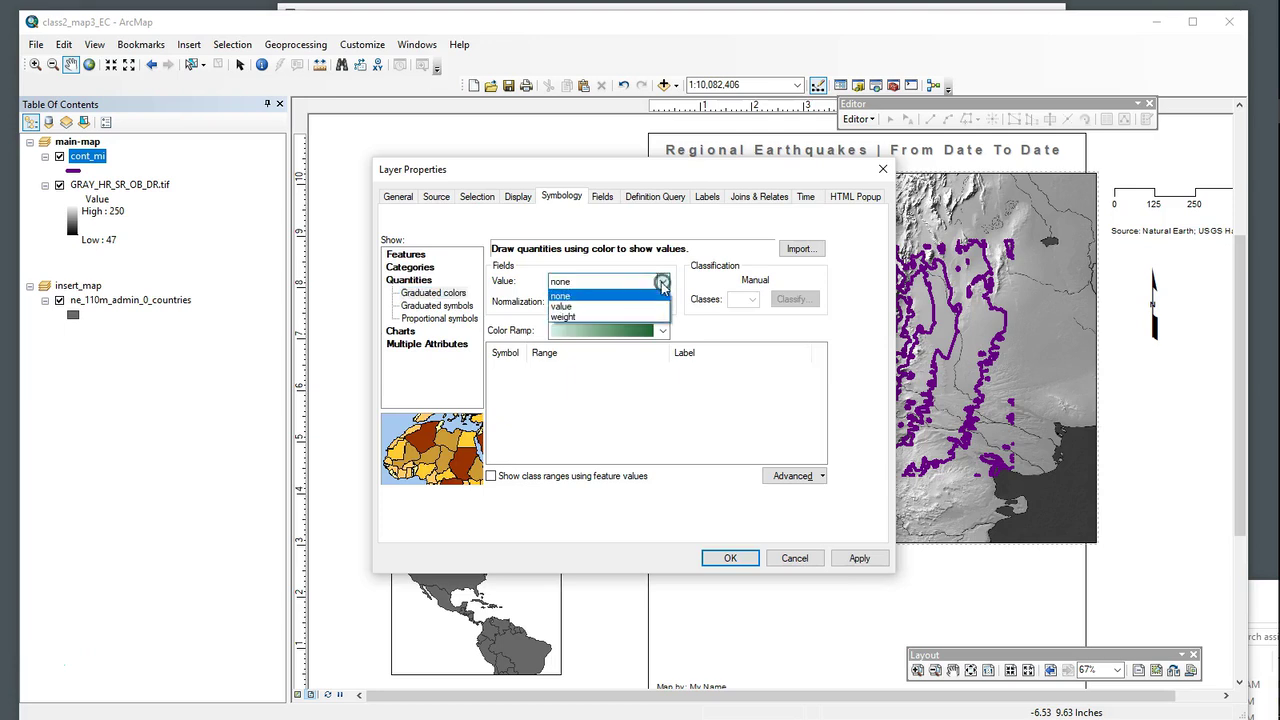
click(565, 307)
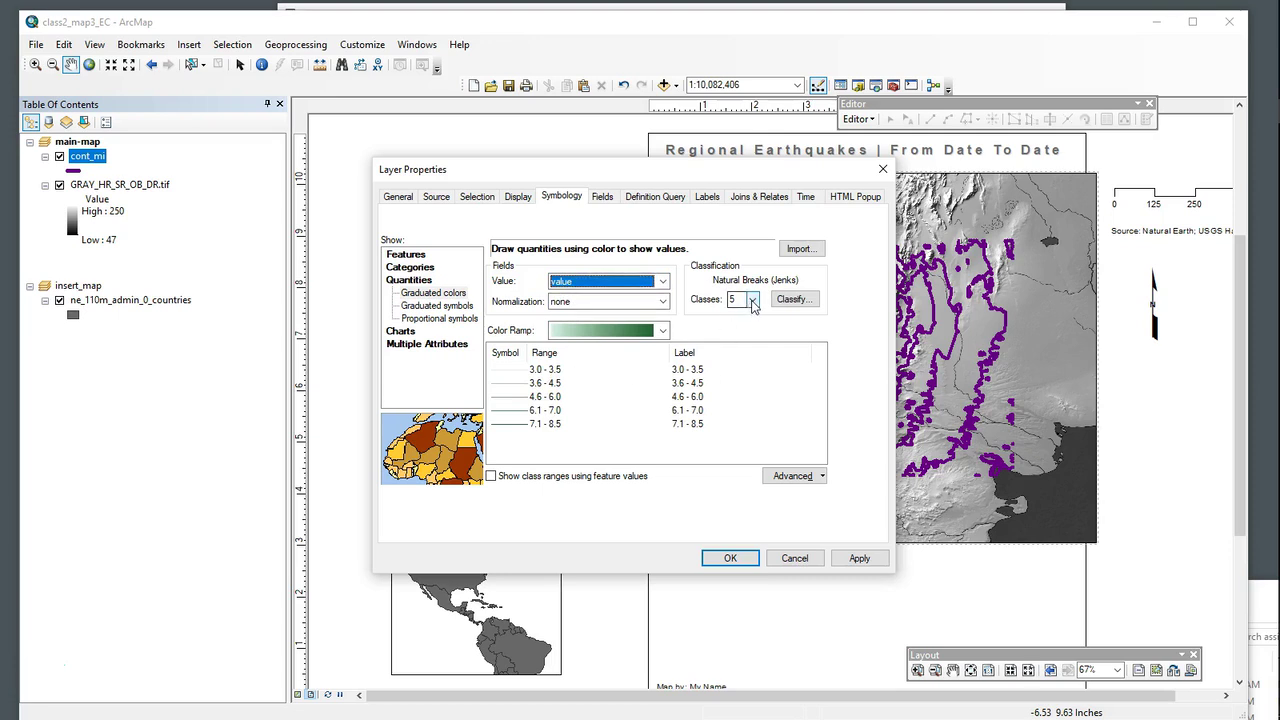
- Set the cont_mi classification to 10 classes, check the class ranges and apply the symbology
click(754, 301)
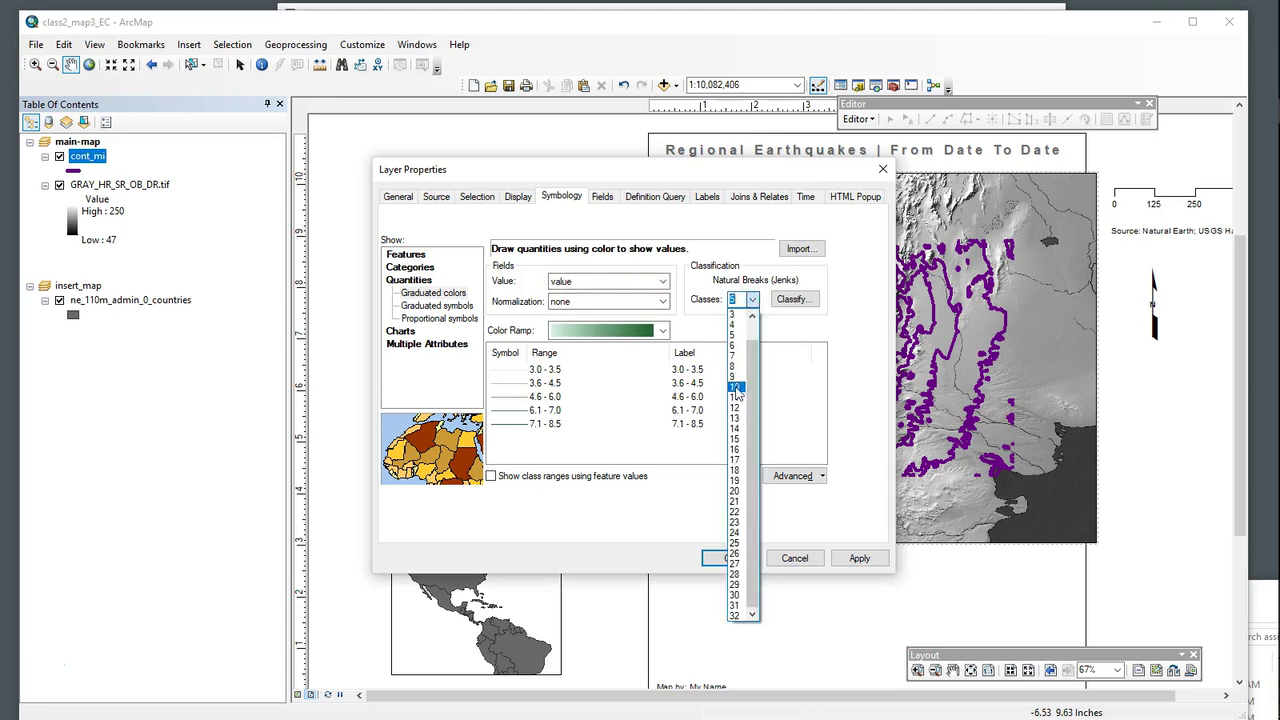
click(735, 388)
drag(818, 384, 818, 411)
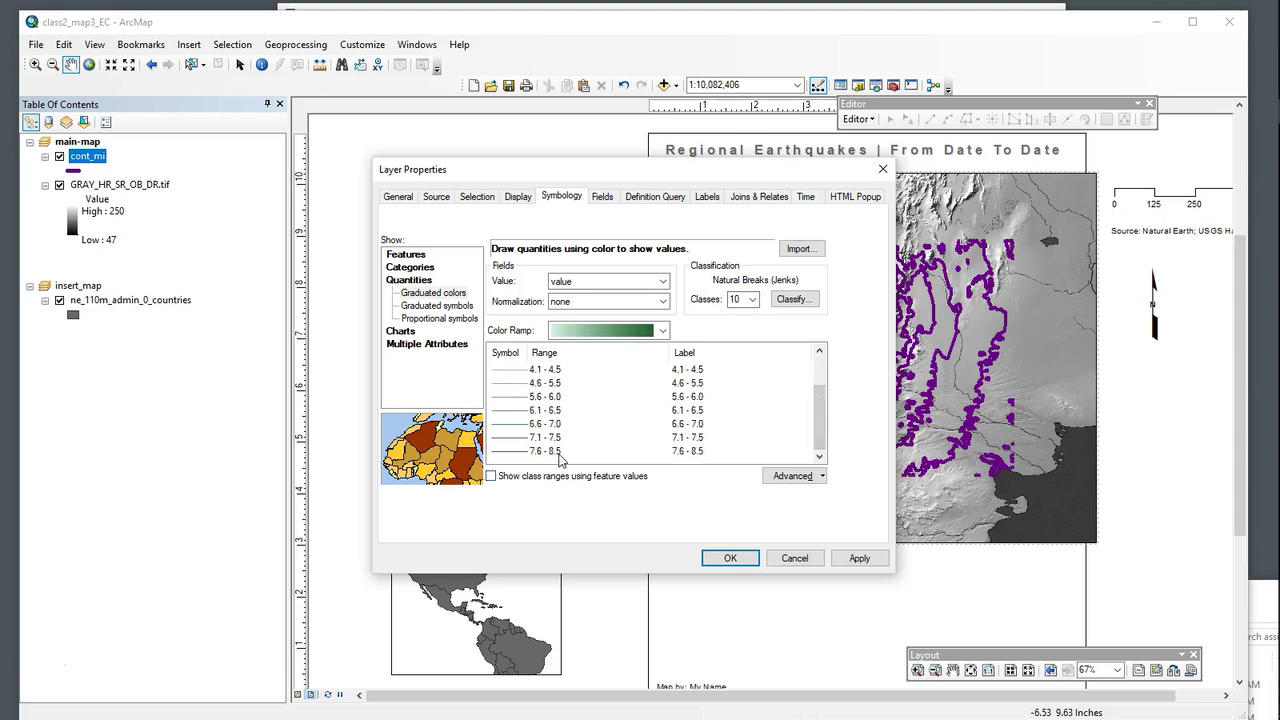
drag(818, 415, 818, 368)
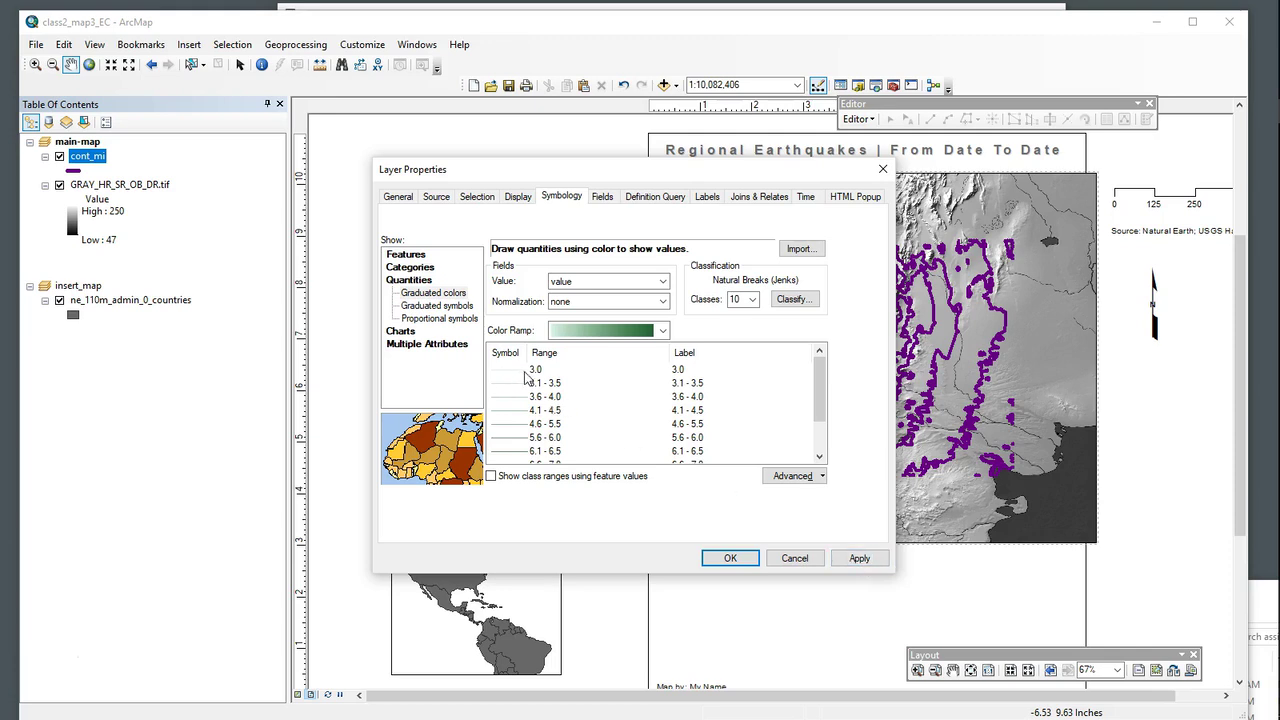
click(857, 558)
click(717, 557)
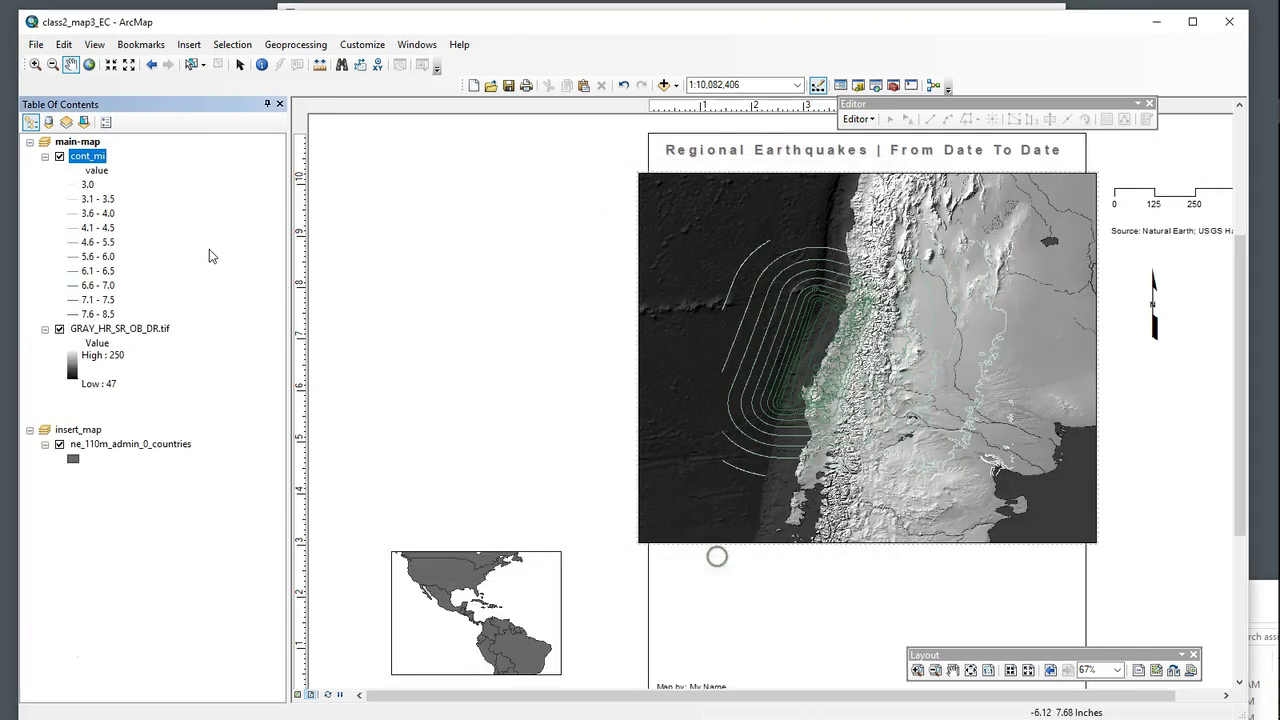
- Open the color definition of the cont_mi 3.0 class symbol and switch it from HSV to RGB
click(73, 185)
drag(970, 162, 345, 167)
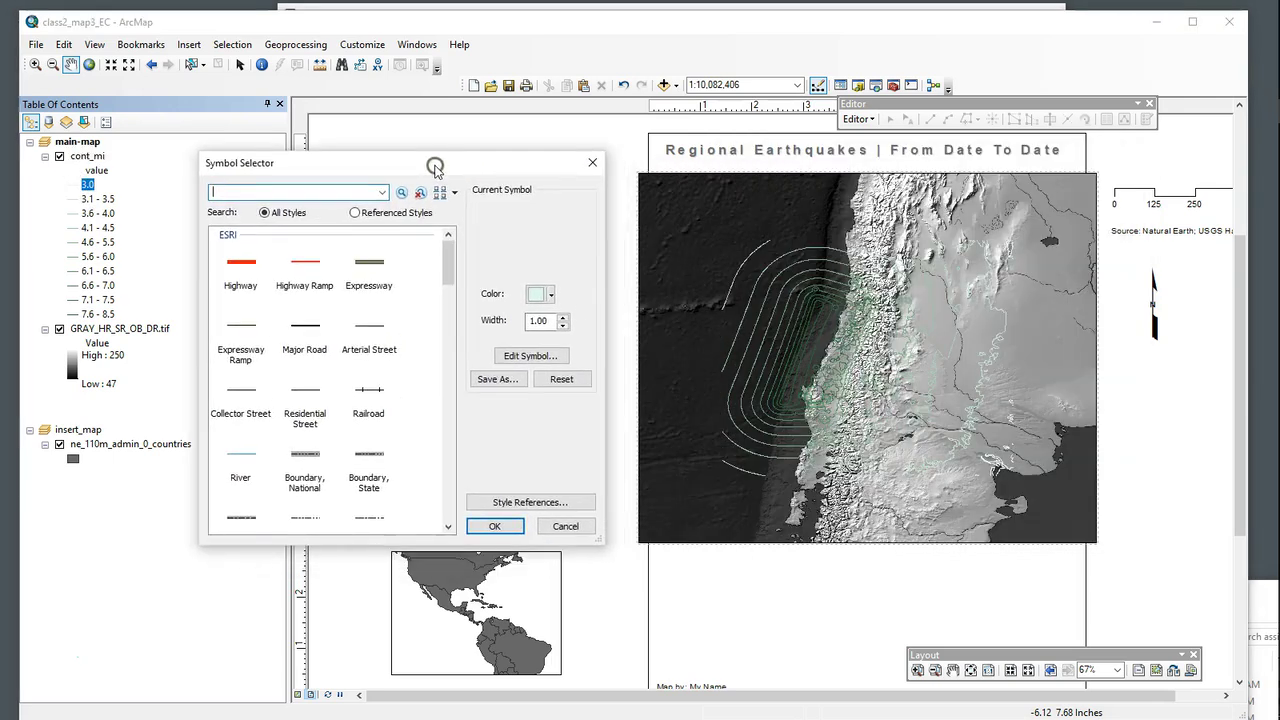
click(556, 295)
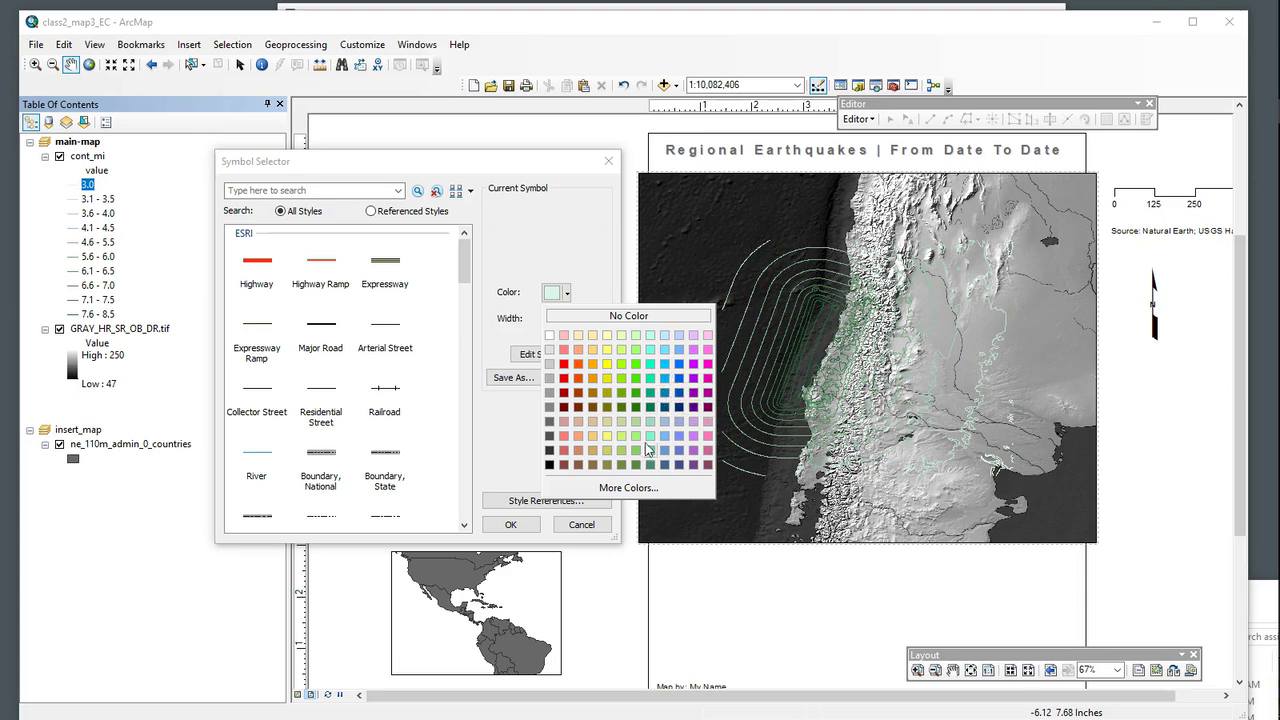
click(645, 489)
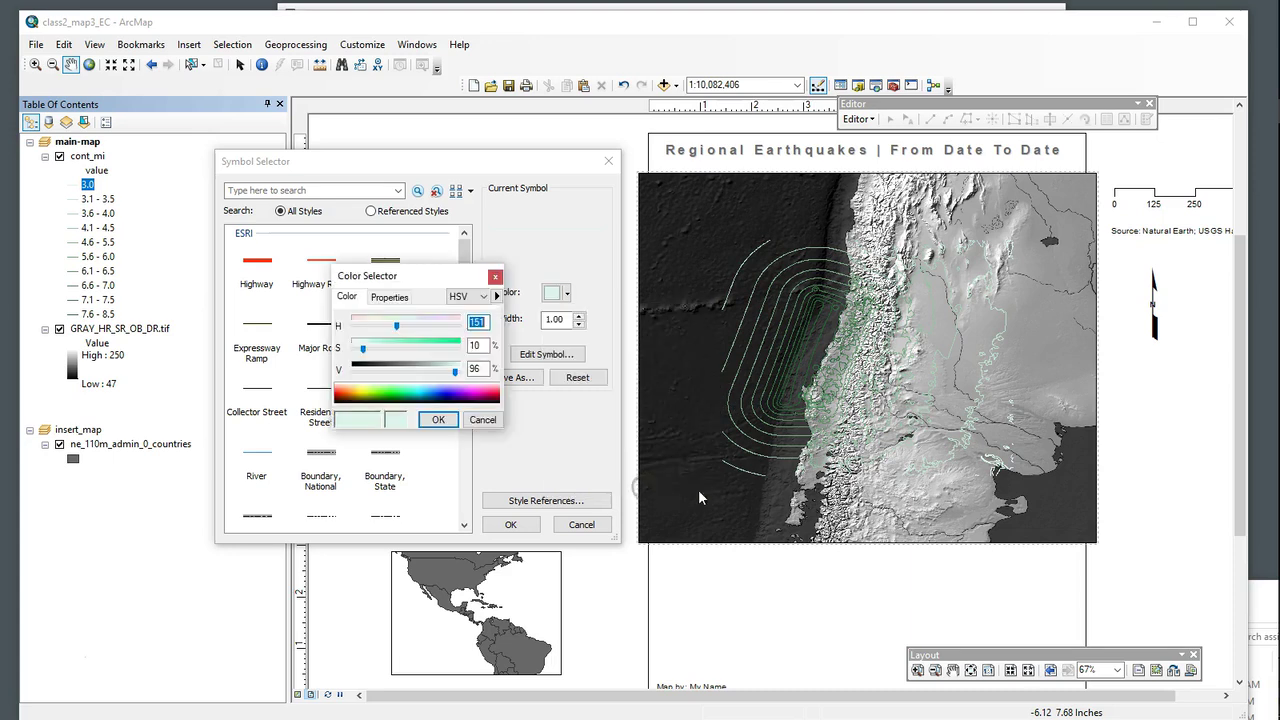
click(476, 298)
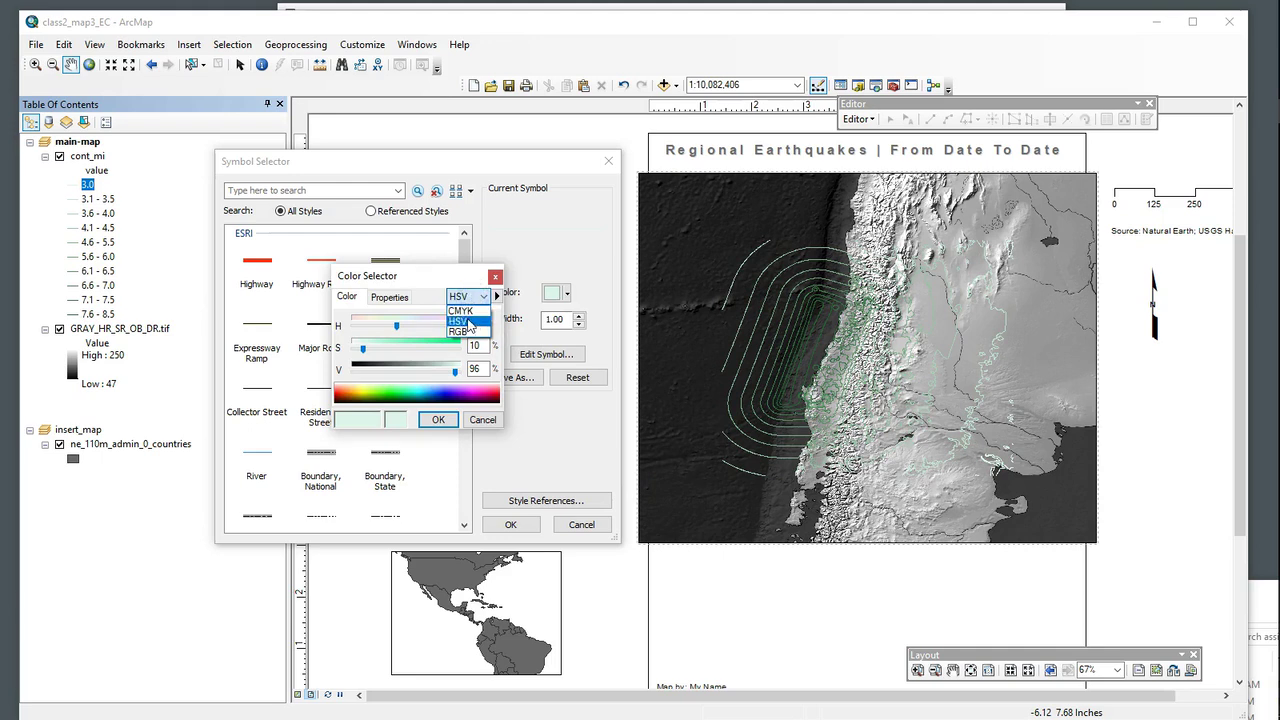
click(463, 333)
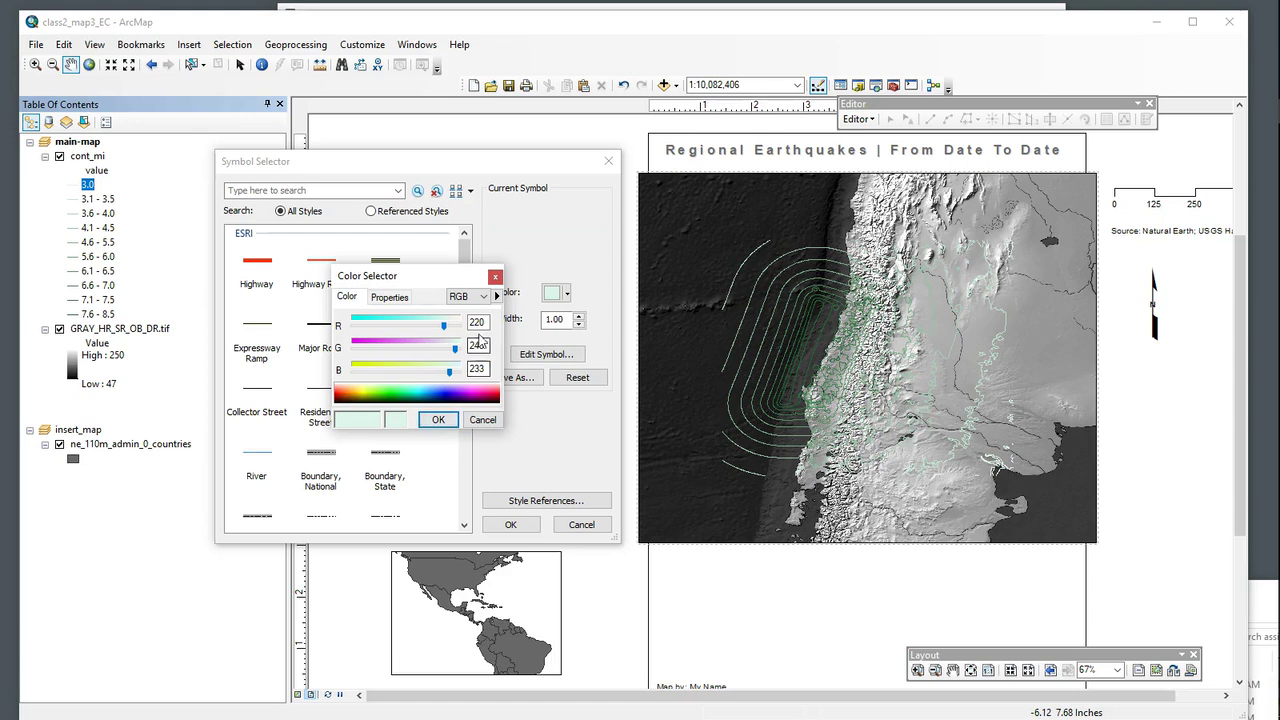
- Switch to Chrome, look up the RGB values for intensity class 3, and move the window clear of ArcMap's color settings
mouse_move(1270, 110)
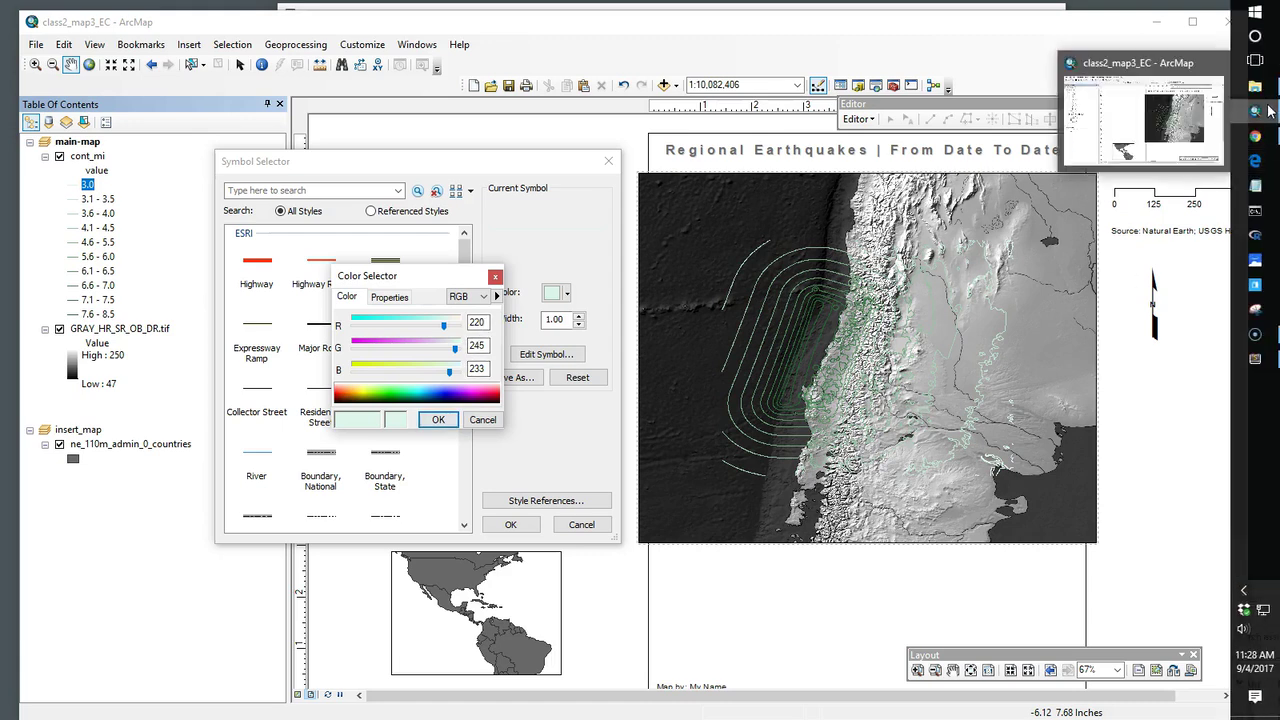
click(1255, 136)
drag(757, 292, 820, 244)
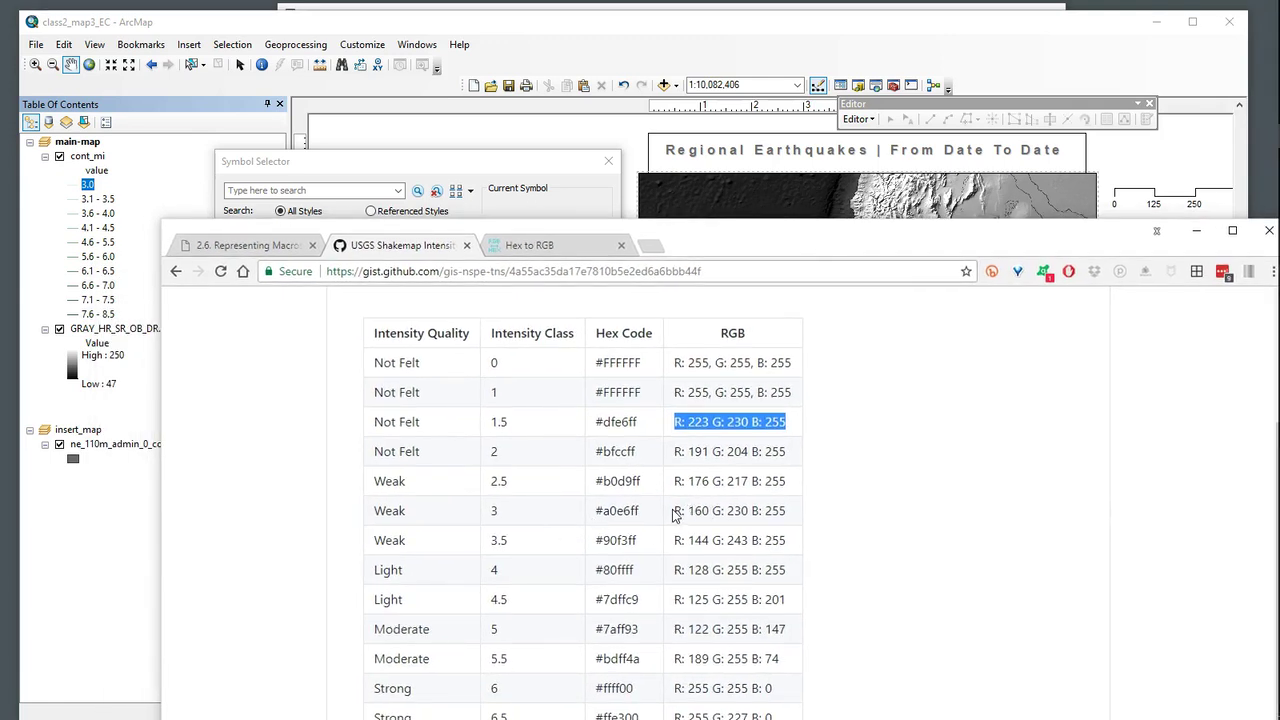
drag(676, 510, 786, 511)
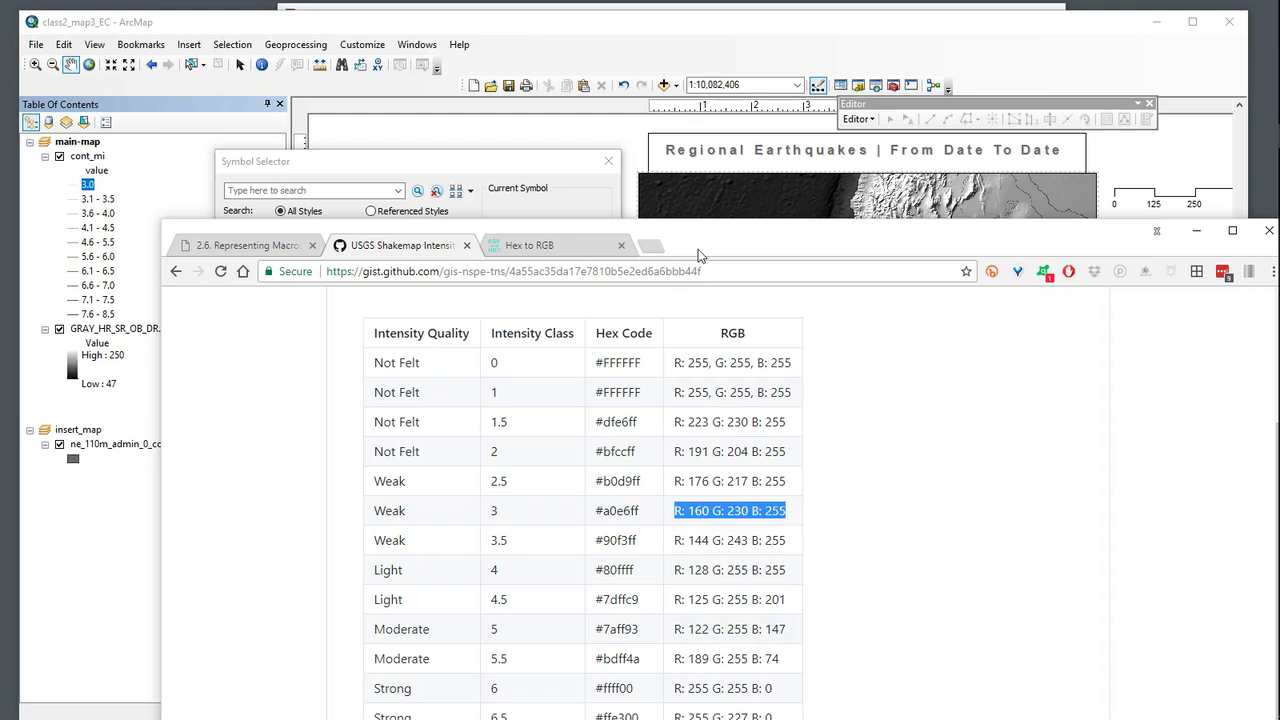
drag(700, 255, 610, 428)
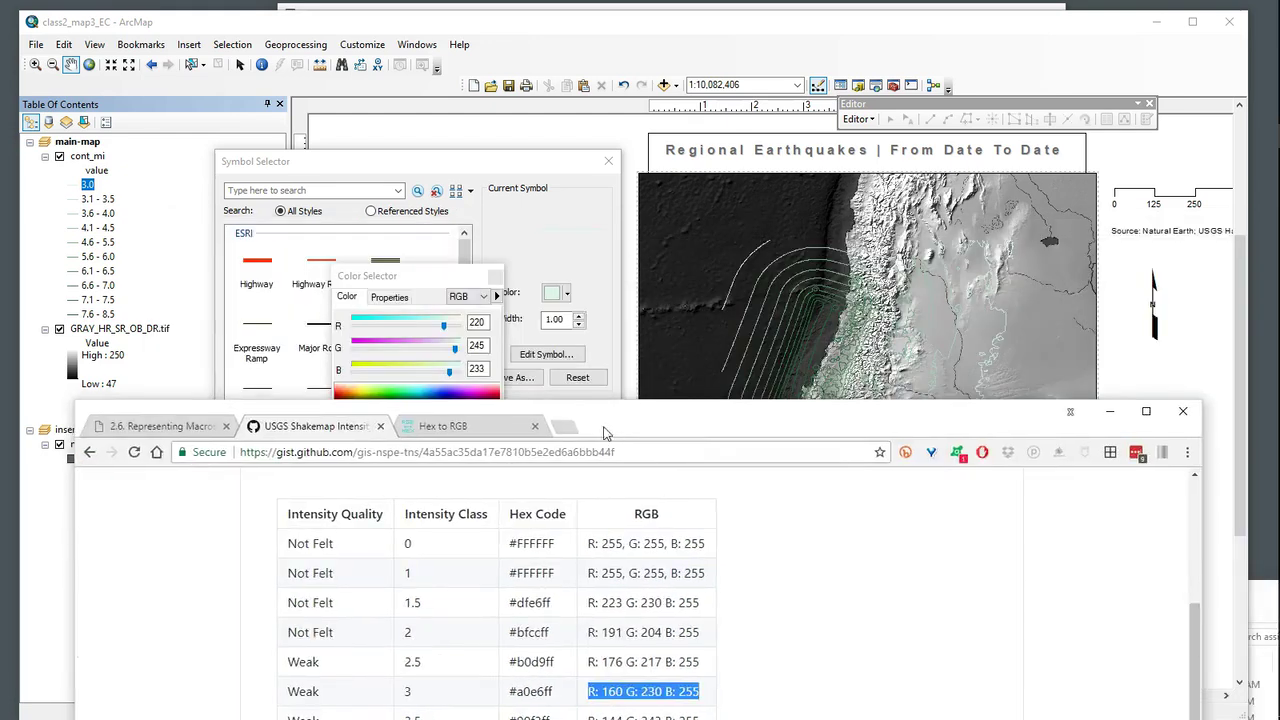
- Set the 3.0 class line color to red 160 and green 230 in ArcMap, checking the gist in Chrome, and apply the symbol
click(476, 321)
text(160)
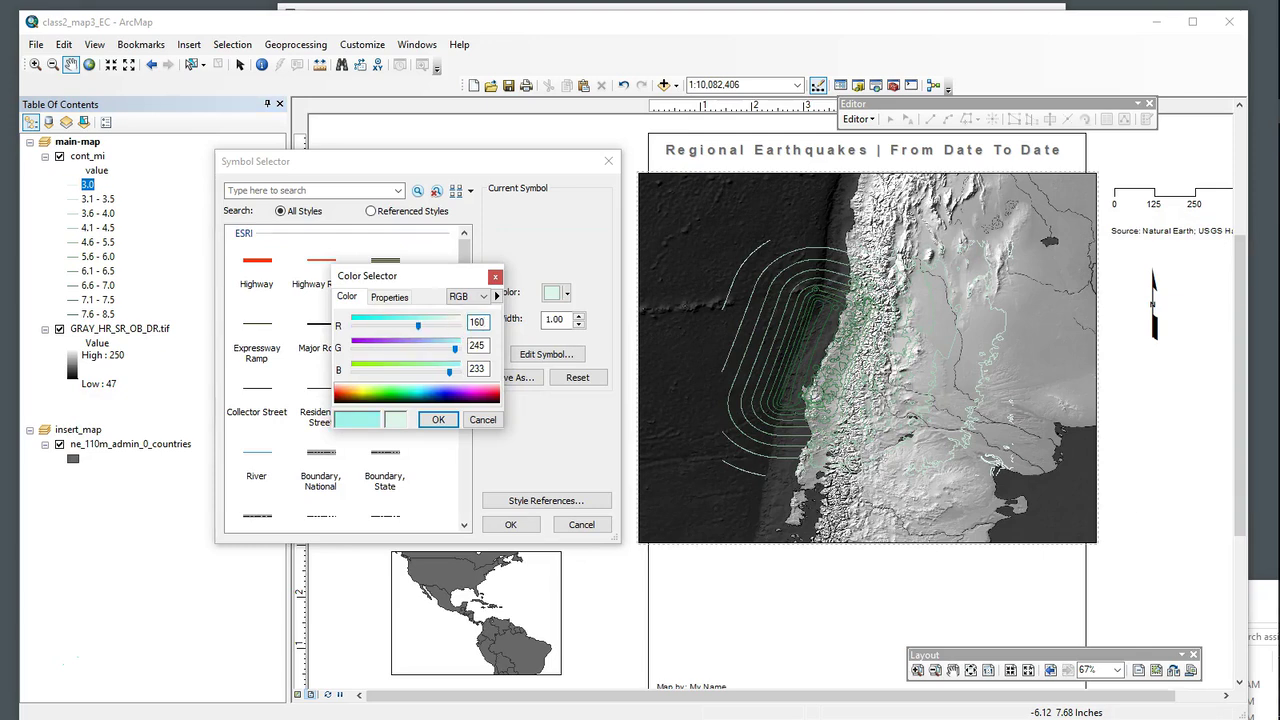
click(1267, 147)
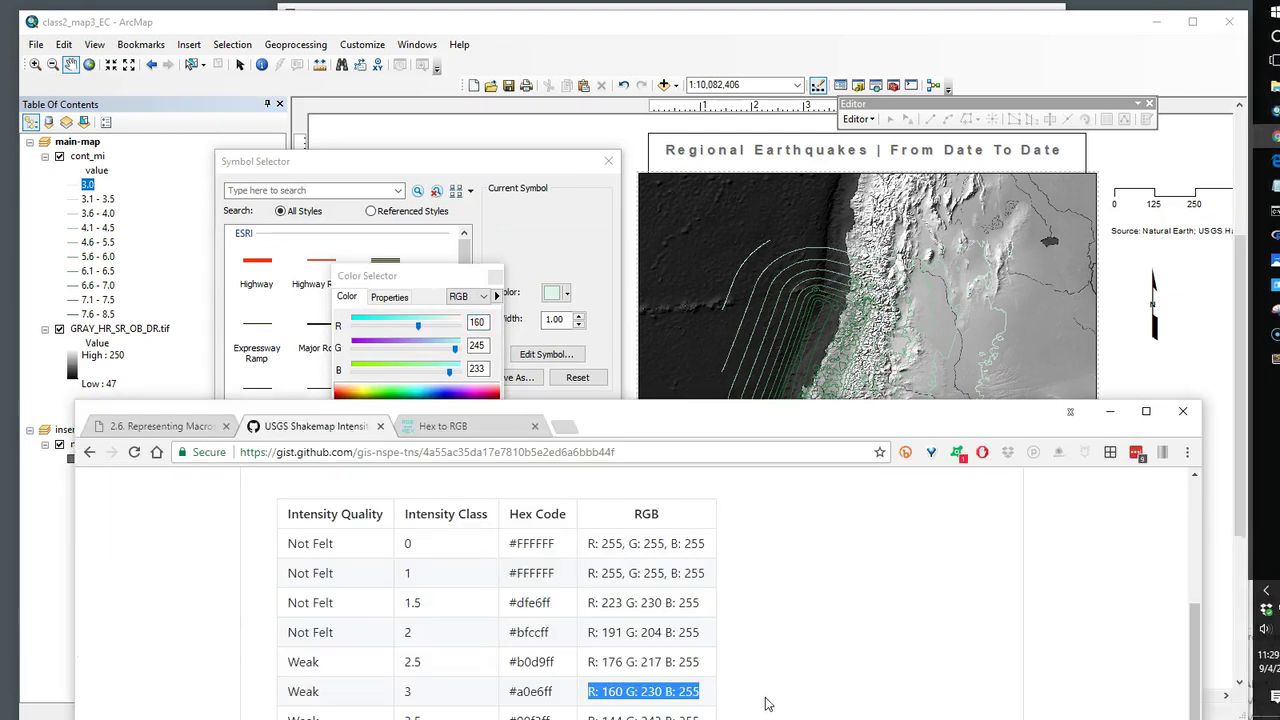
click(472, 358)
double_click(476, 345)
text(230)
key(Tab)
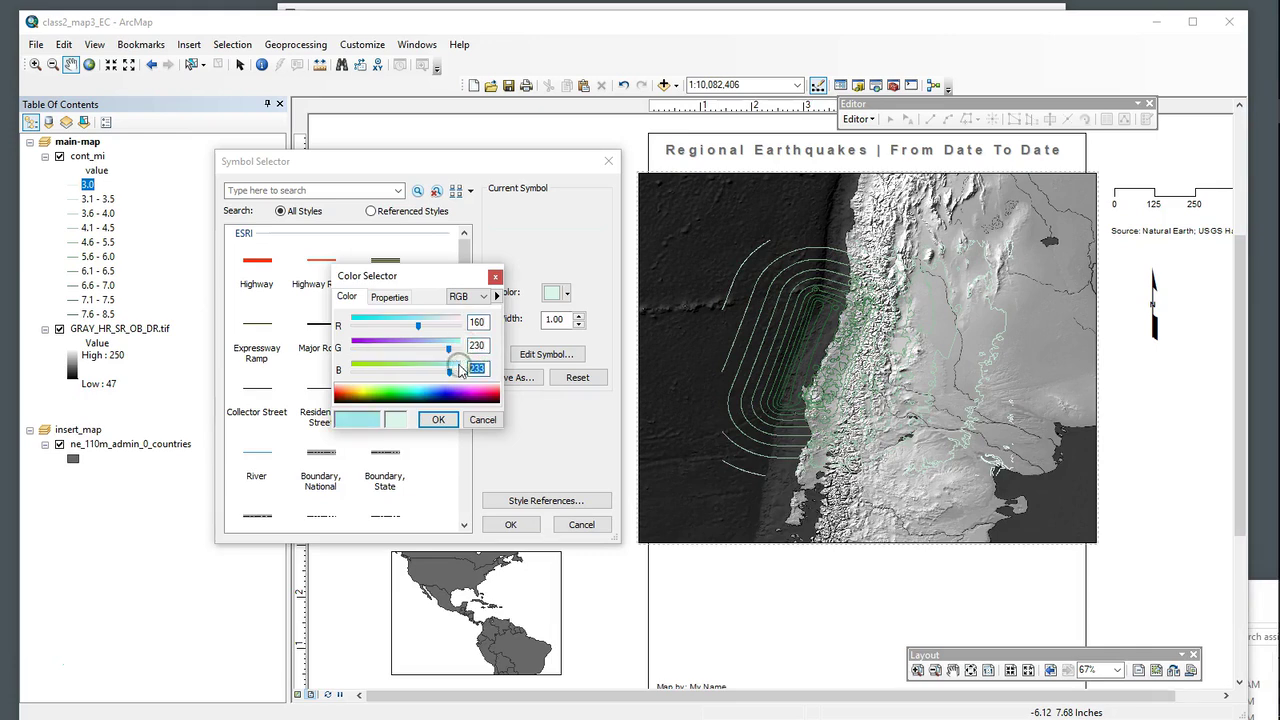
click(443, 419)
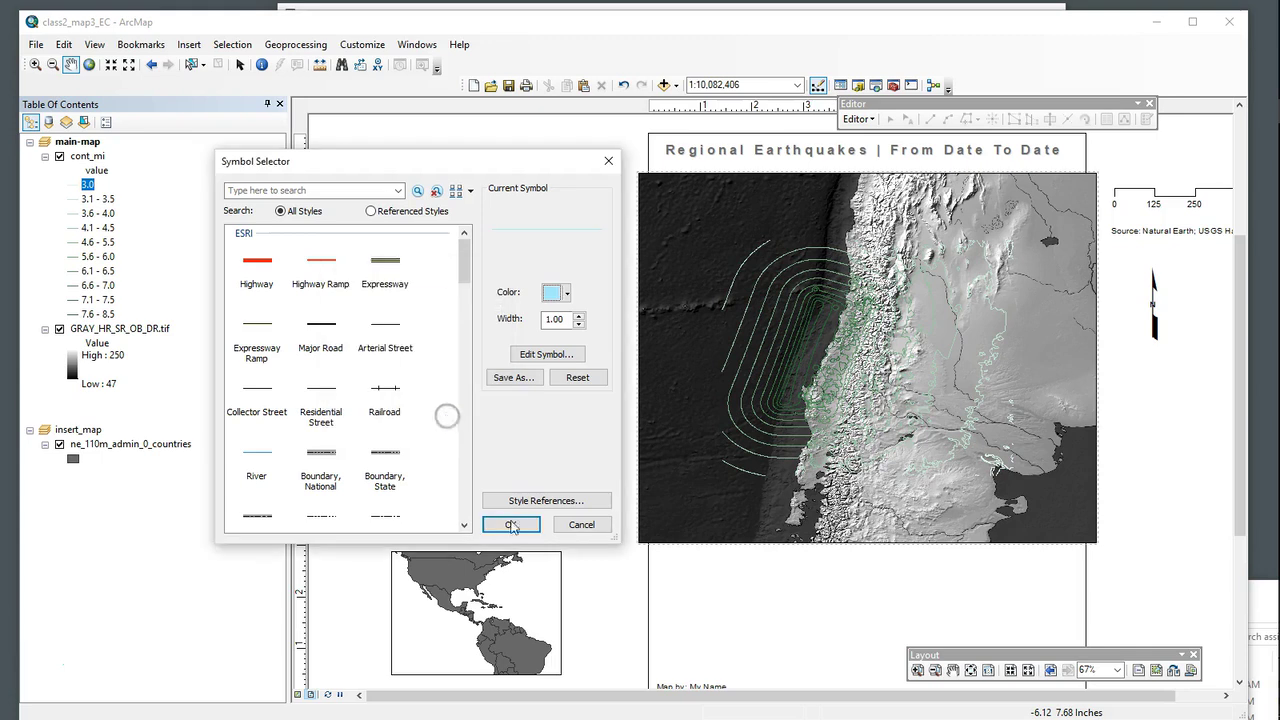
click(511, 525)
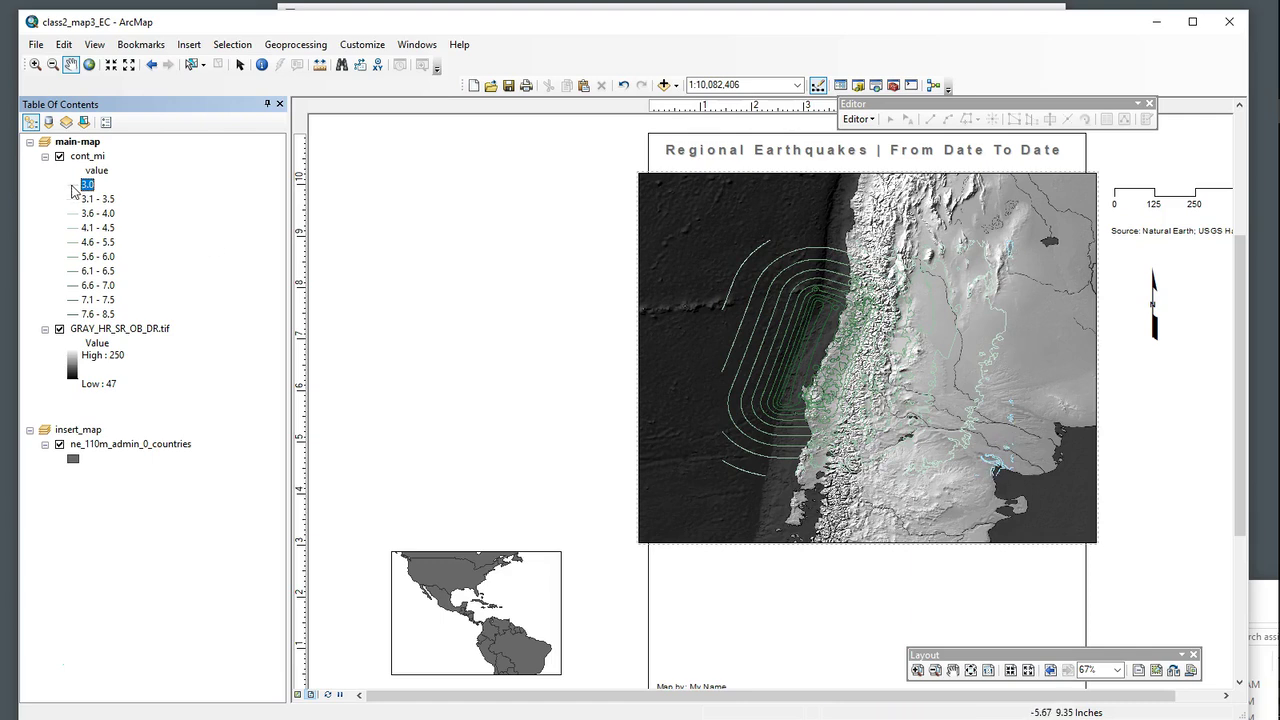
- Switch to Chrome, examine the instrumental intensity scale legend in the ShakeMap manual, and move the window clear of the map
mouse_move(1278, 160)
click(1256, 136)
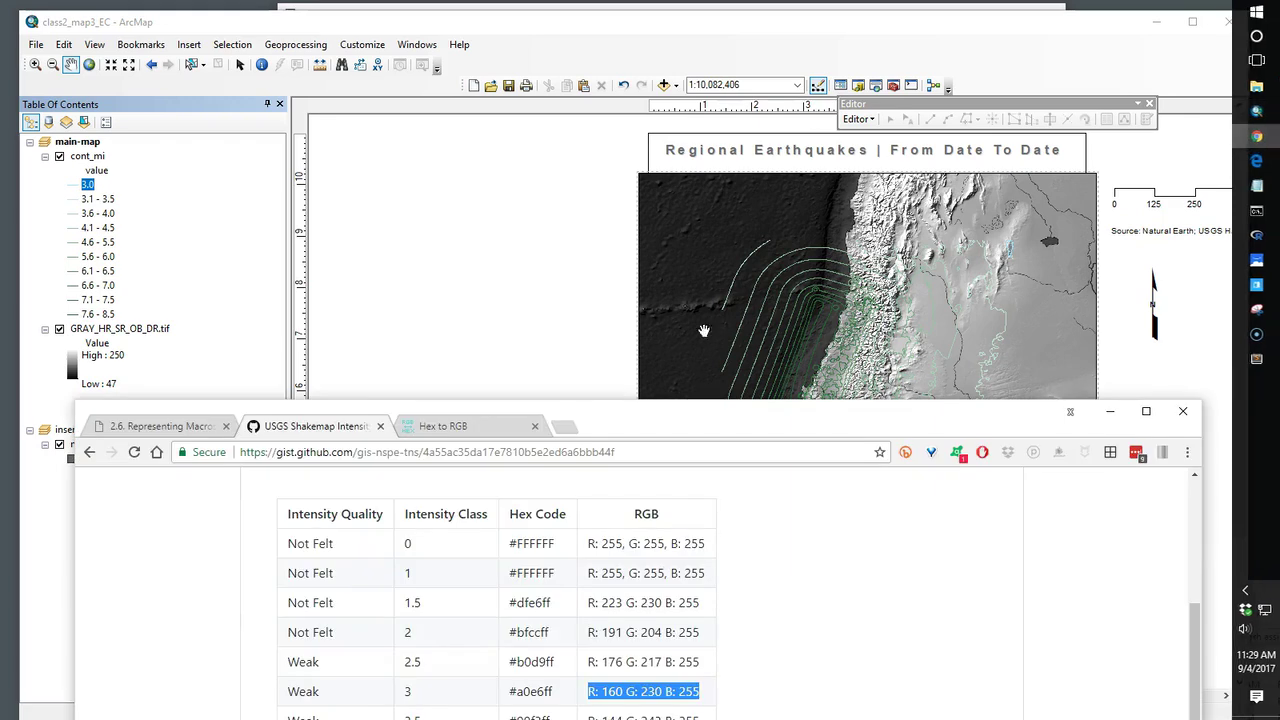
click(200, 430)
drag(720, 436, 748, 53)
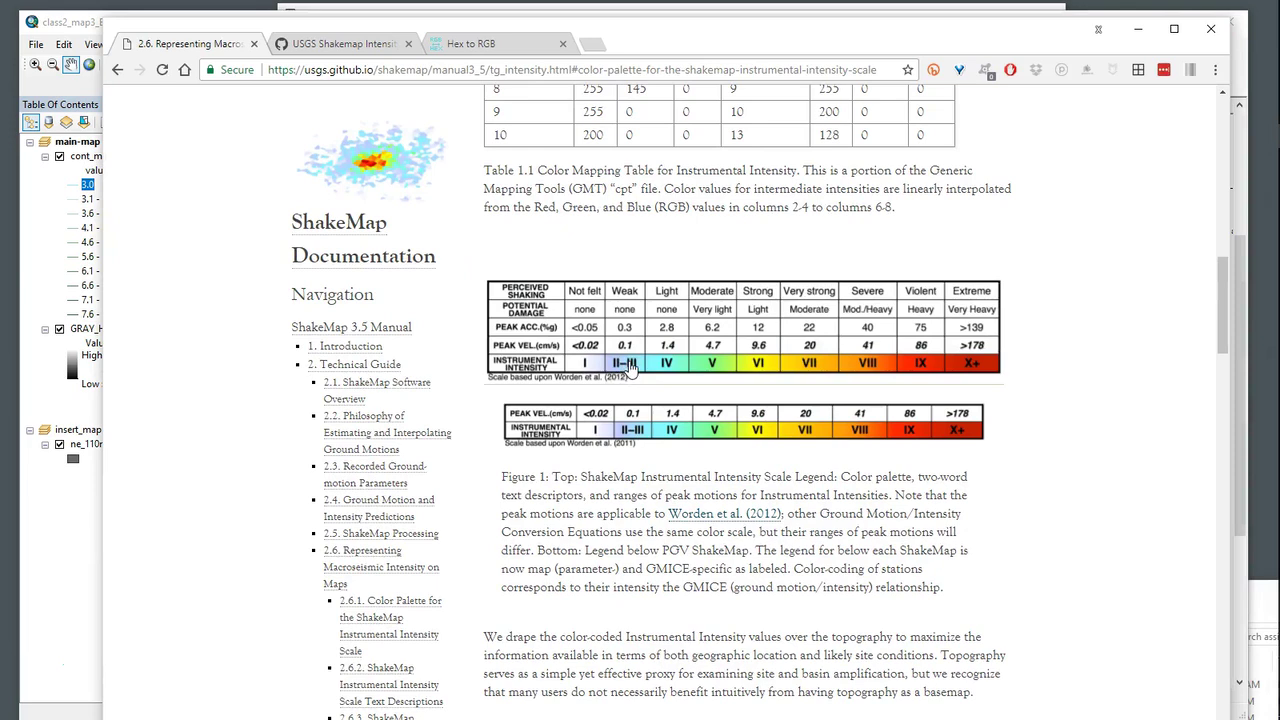
drag(650, 44, 620, 590)
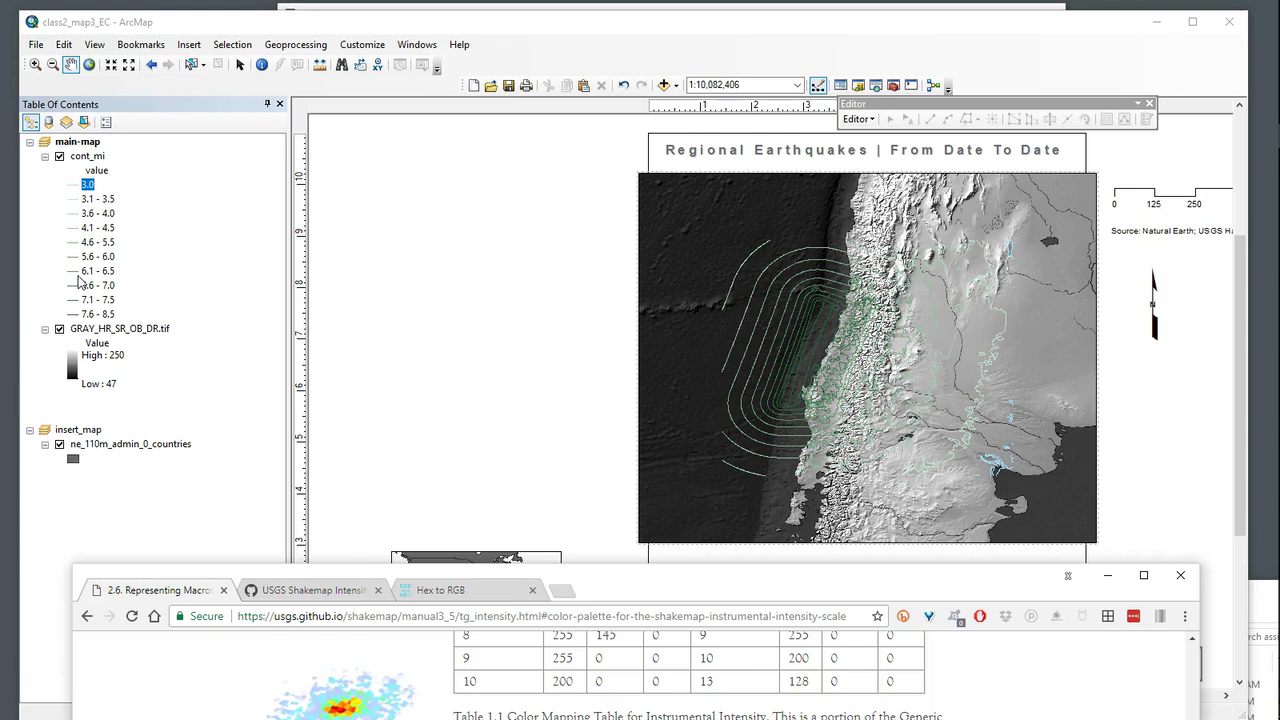
click(72, 199)
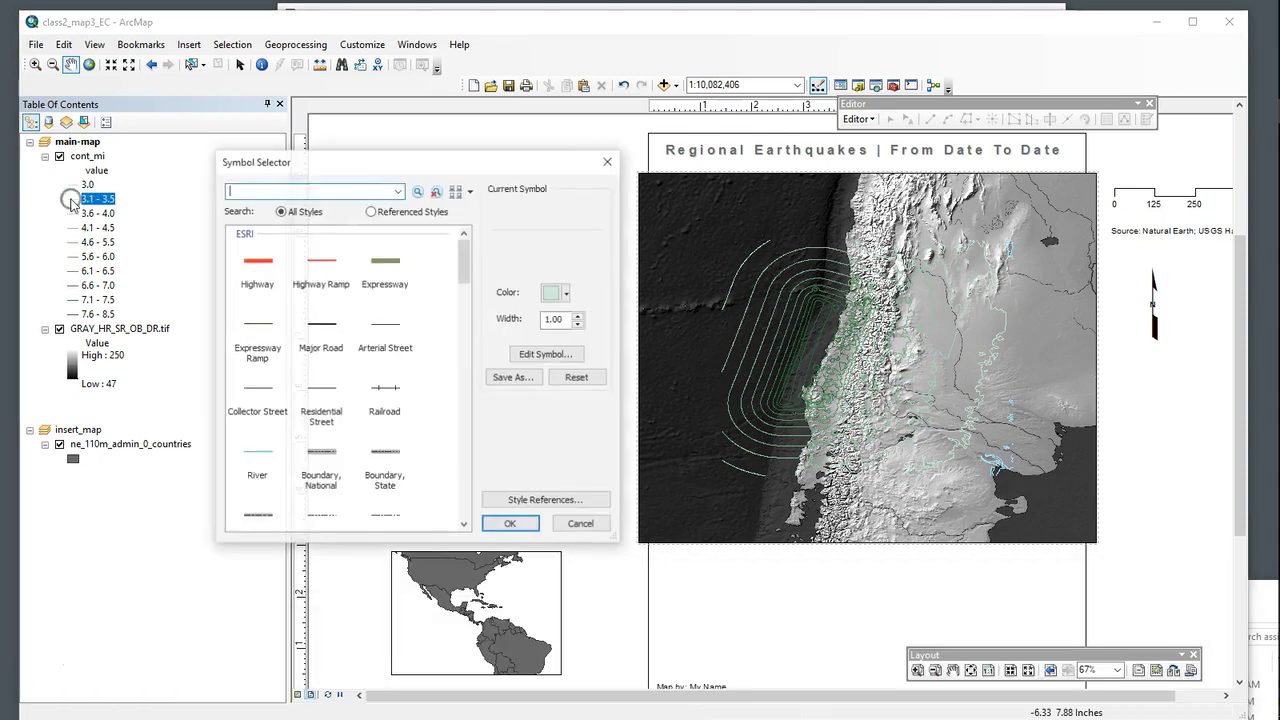
click(555, 292)
click(646, 488)
click(470, 296)
click(458, 334)
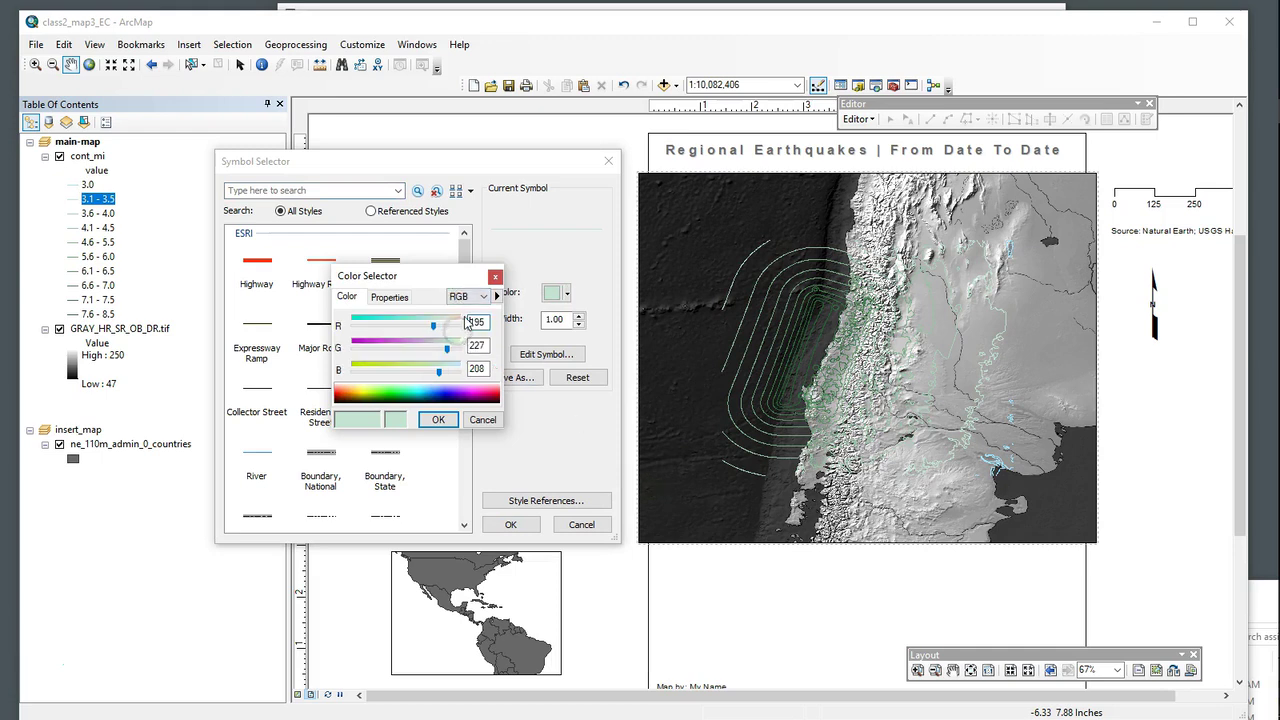
click(483, 419)
click(581, 524)
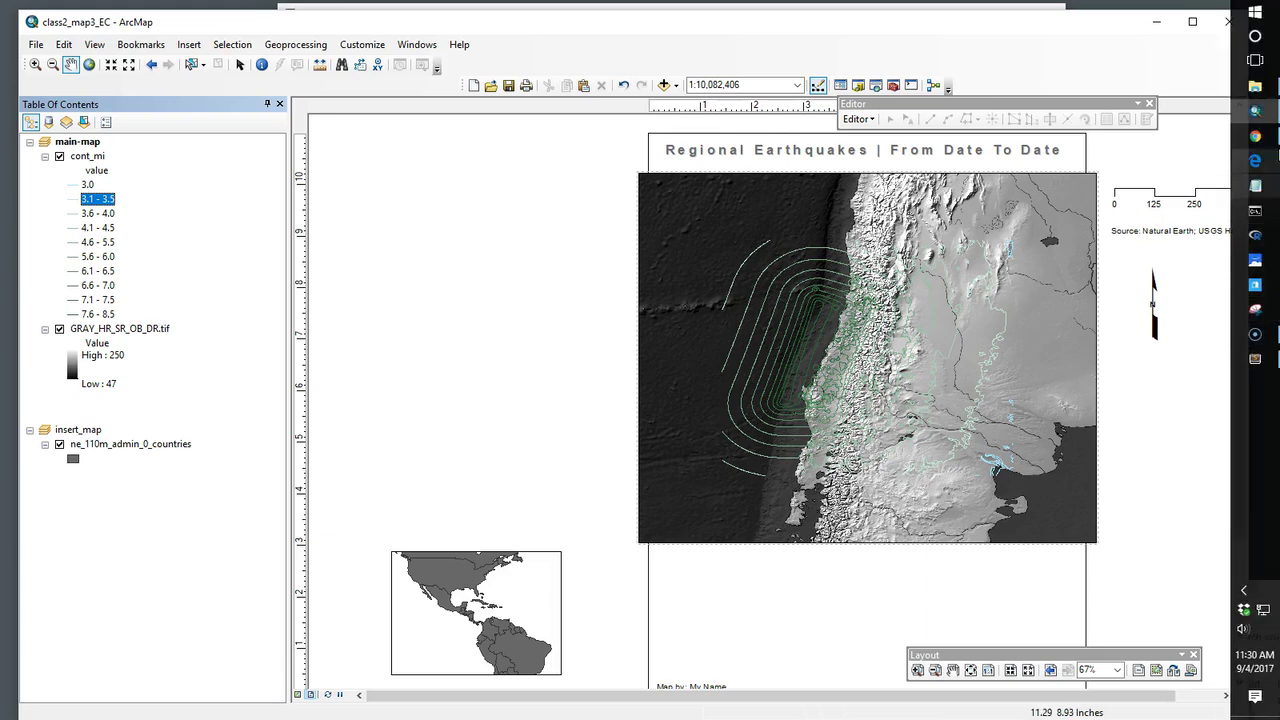
- Switch to Chrome and review the ShakeMap manual's intensity legend and the USGS ShakeMap intensity gist
click(1269, 141)
drag(736, 578, 737, 88)
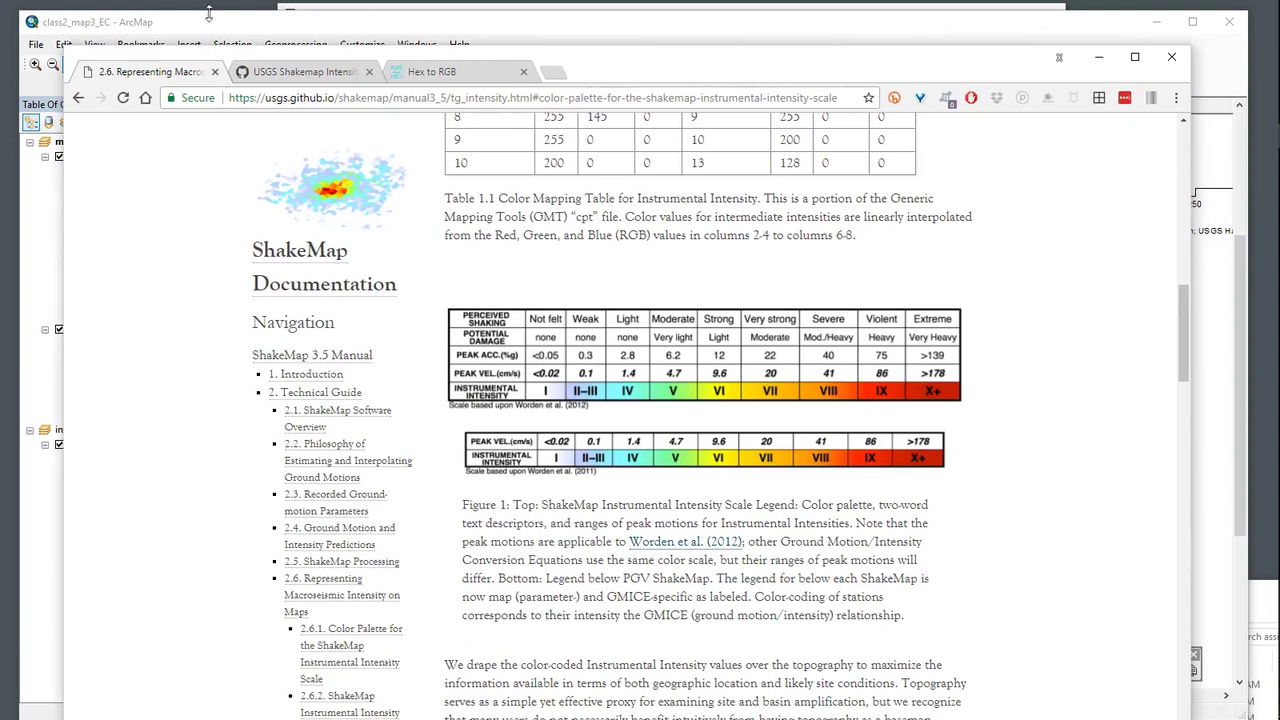
click(305, 72)
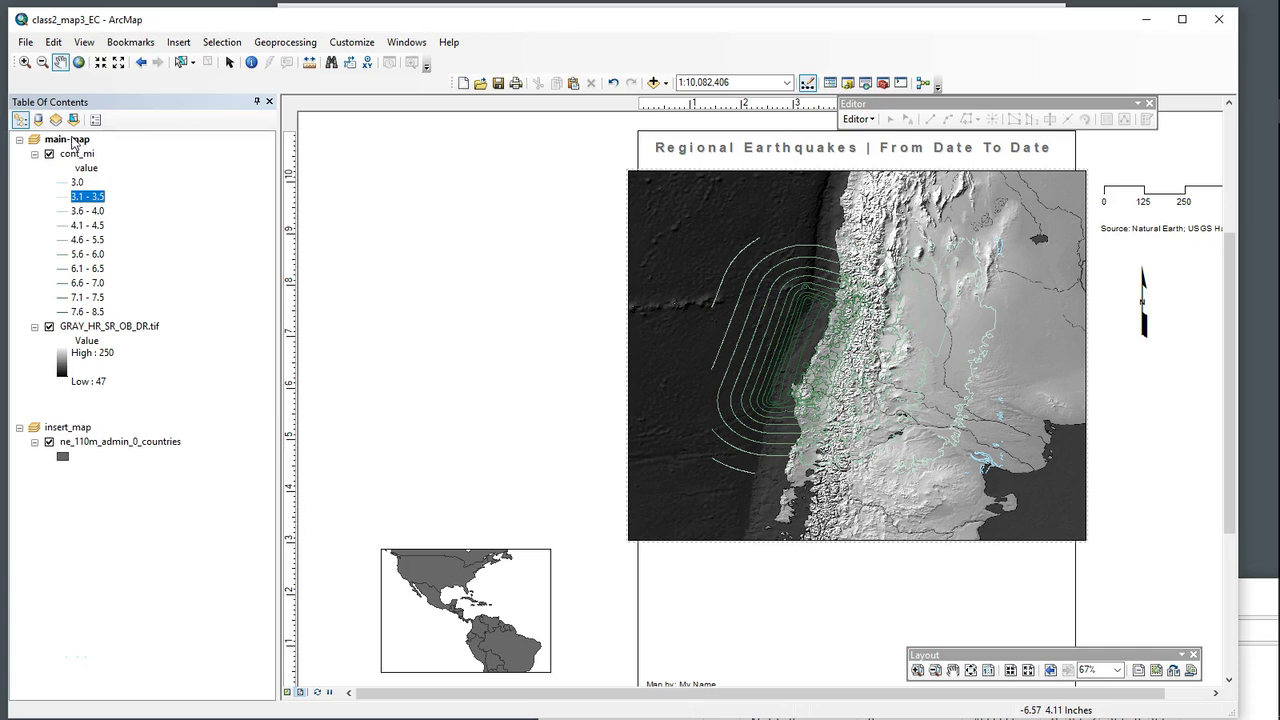
- Add EQ_Intensity.lyr from the PartIII-Extra_Credit folder to the main-map data frame in ArcMap
right_click(70, 139)
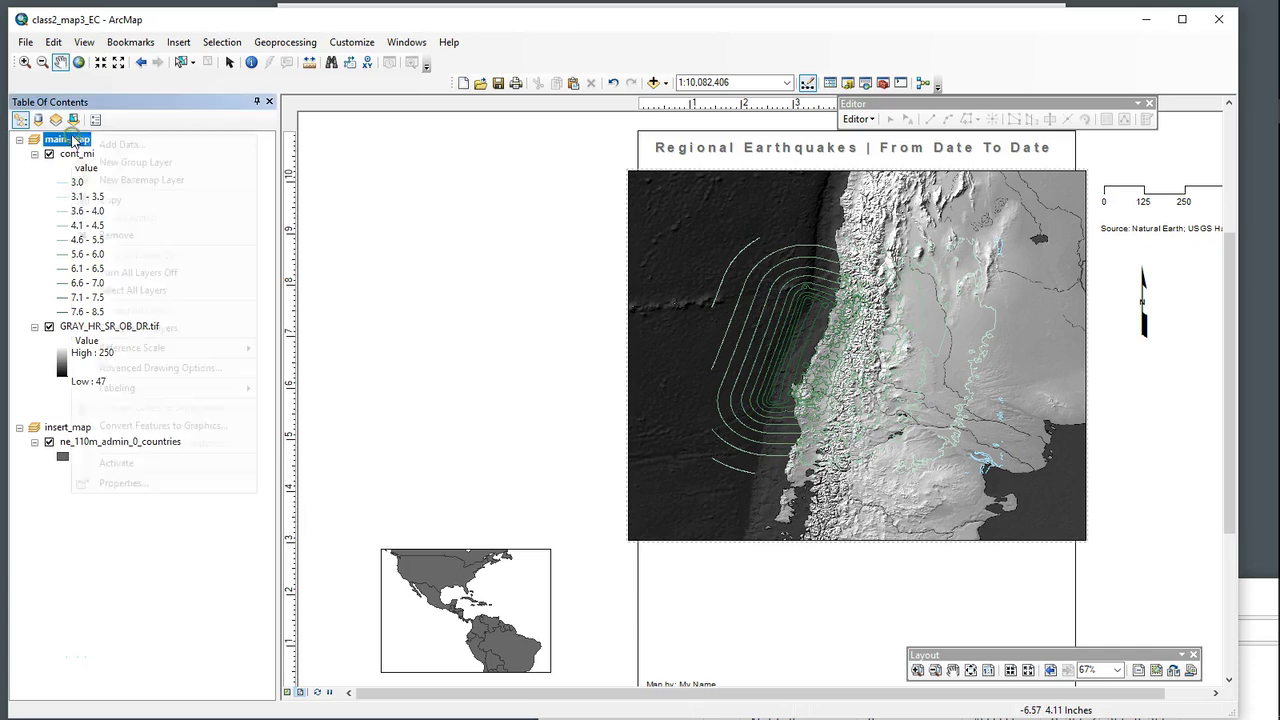
click(120, 144)
click(646, 267)
click(646, 267)
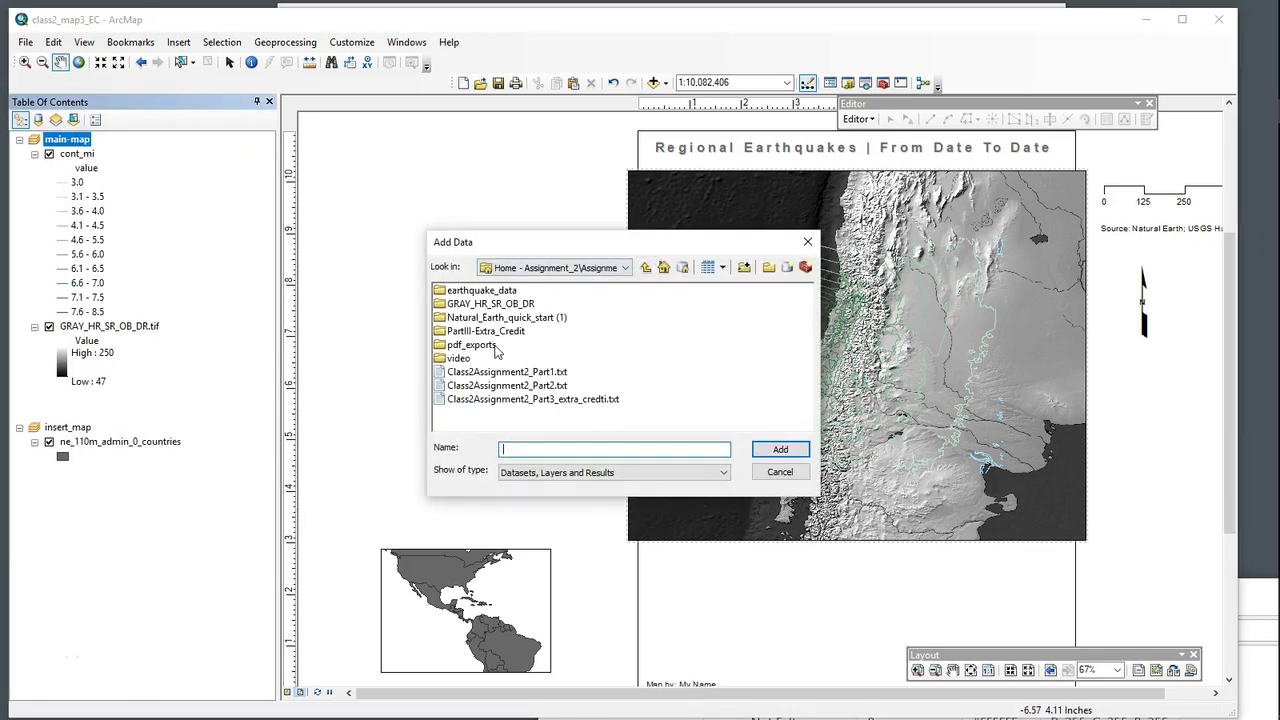
double_click(509, 334)
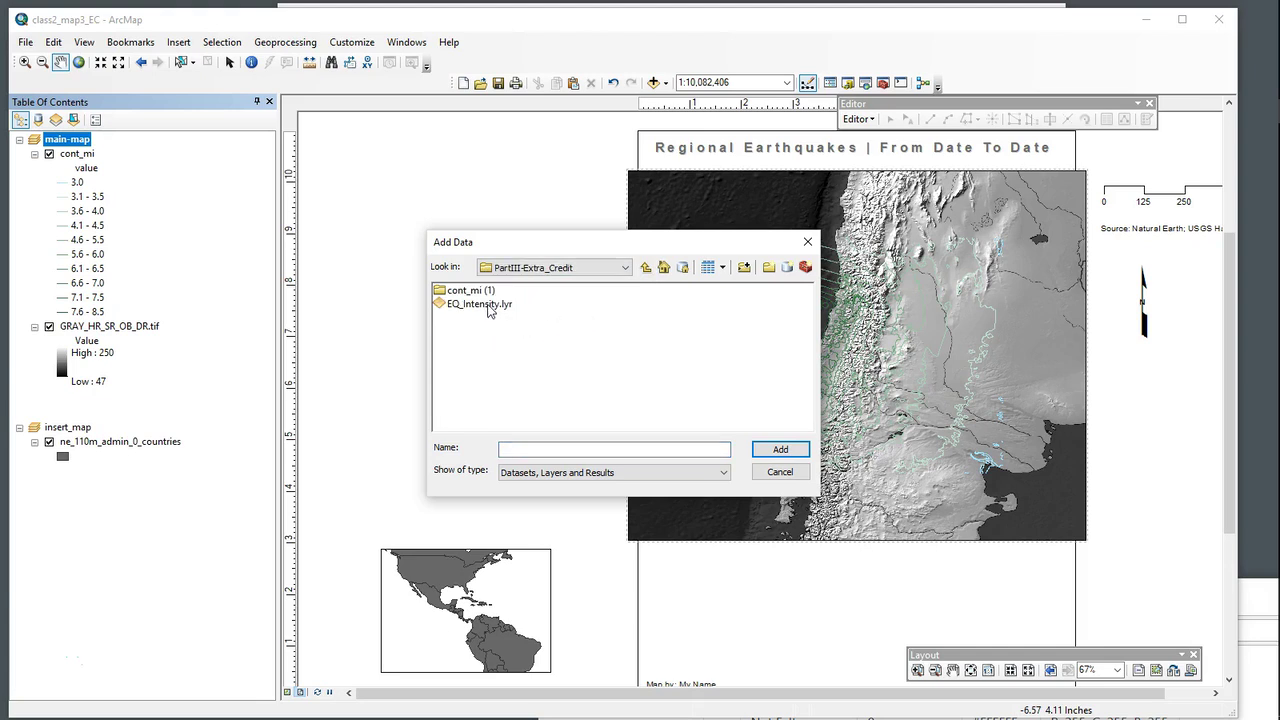
click(488, 305)
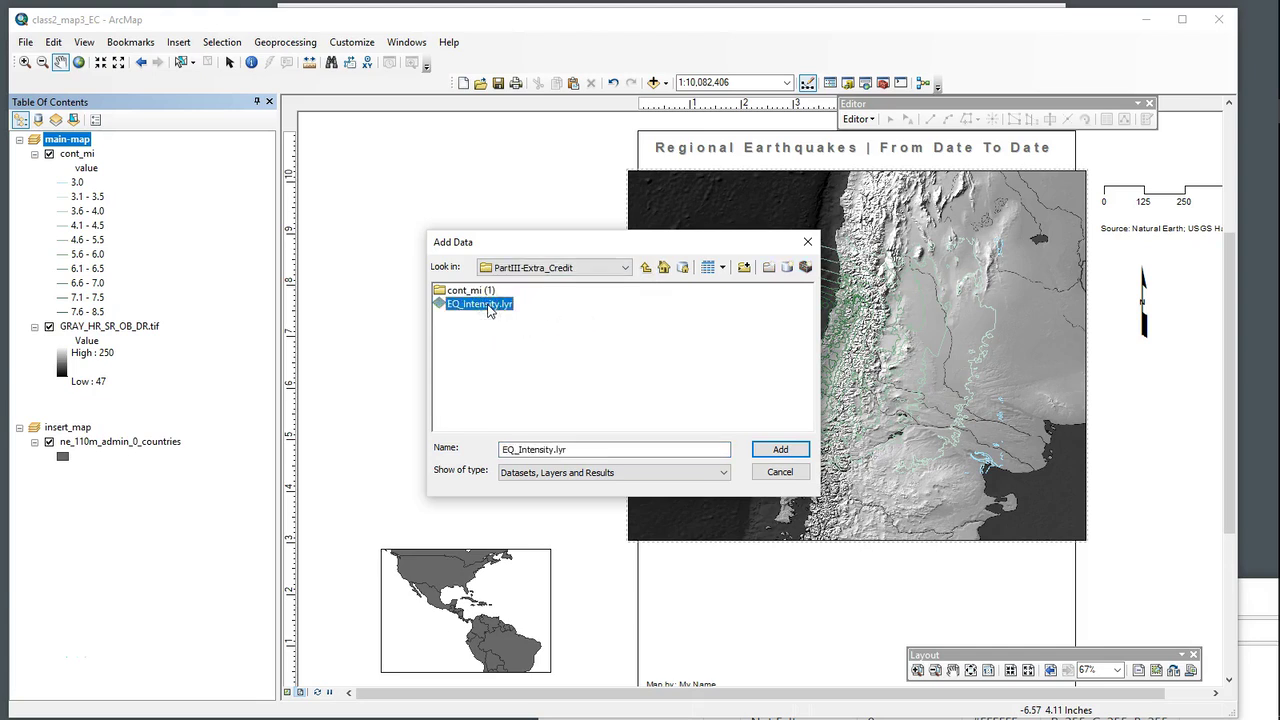
click(780, 449)
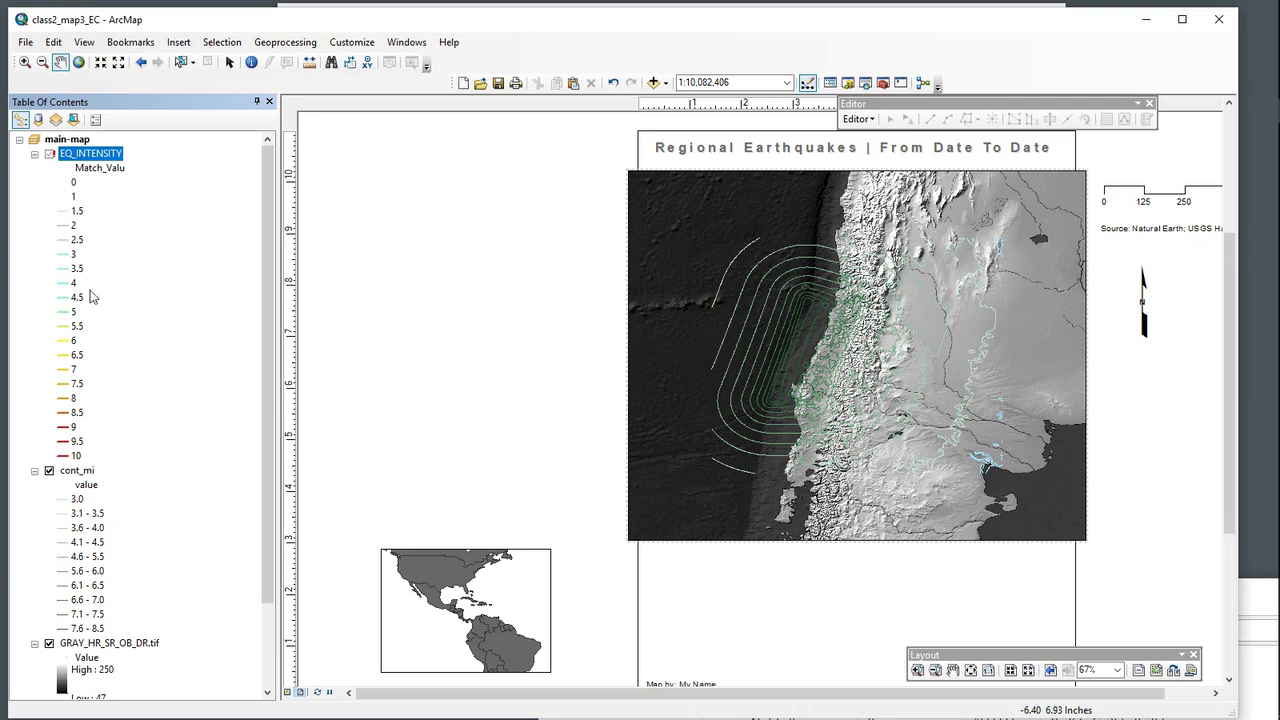
- Save the class2_map3_EC map document with the EQ_INTENSITY layer added
right_click(94, 155)
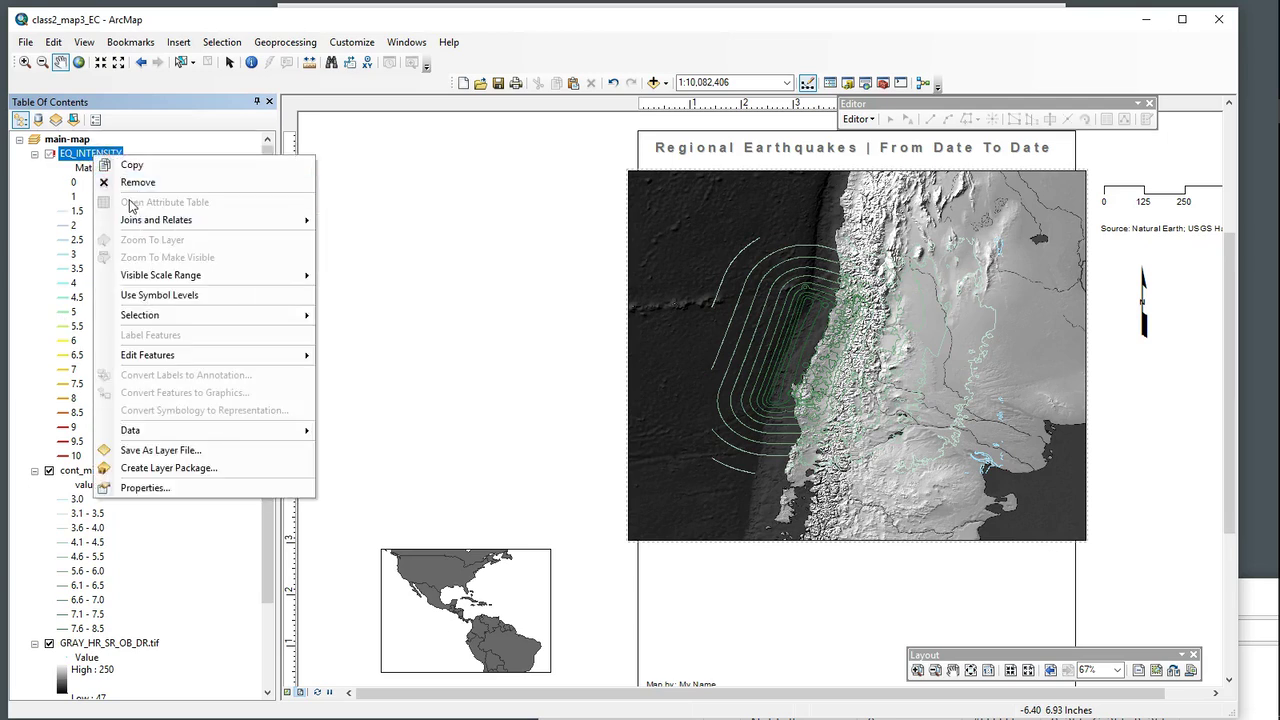
click(44, 340)
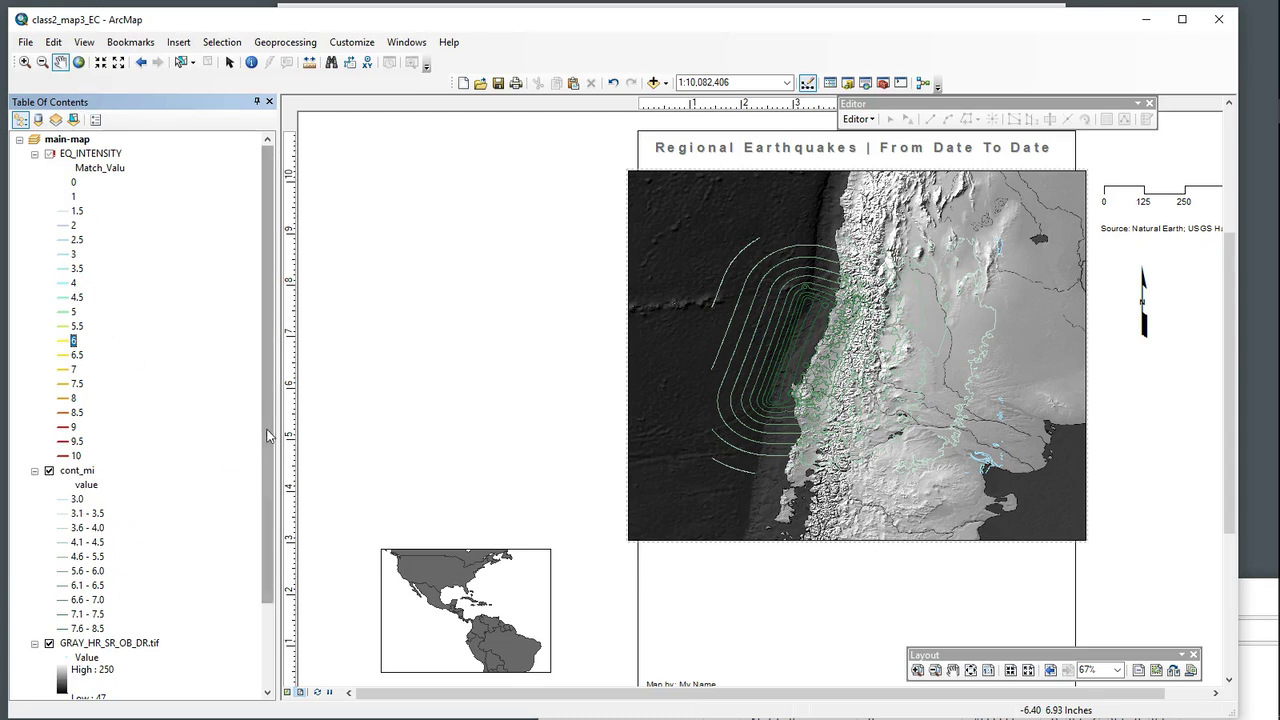
drag(268, 435, 264, 532)
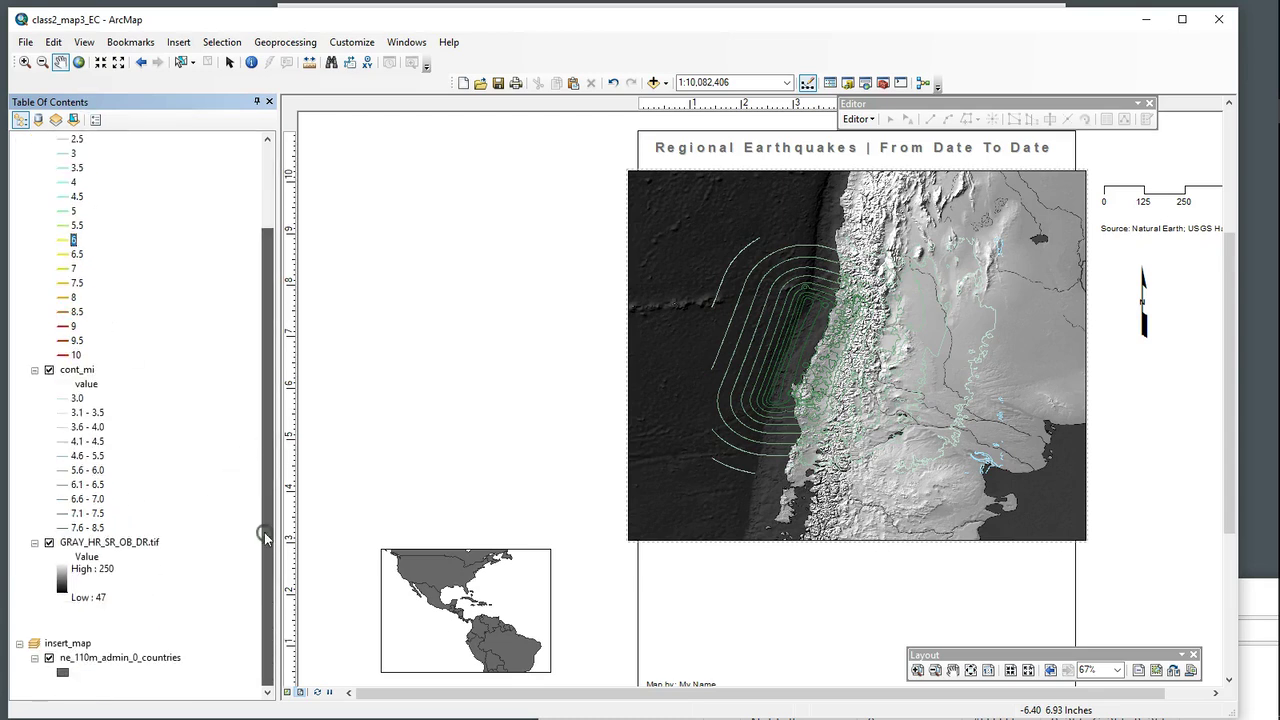
click(27, 46)
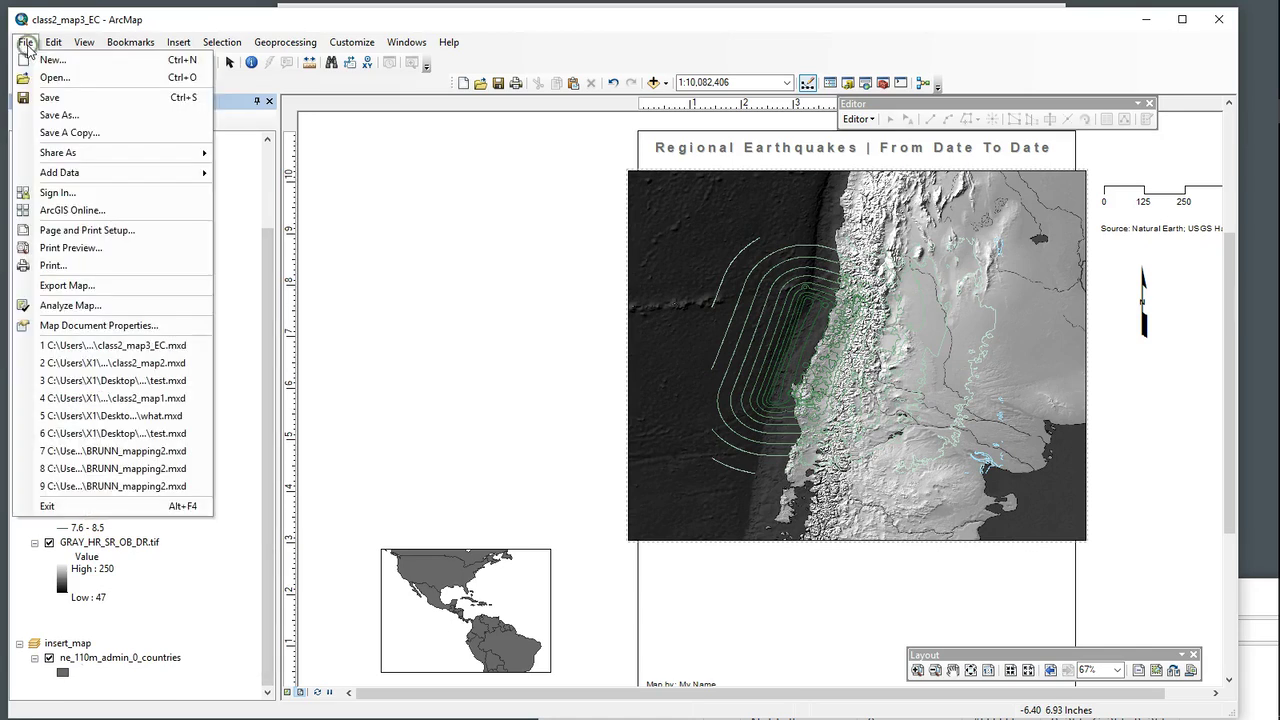
click(63, 97)
- Open the cont_mi layer's symbology properties, set it to a single symbol, and accept the existing line symbol
right_click(91, 371)
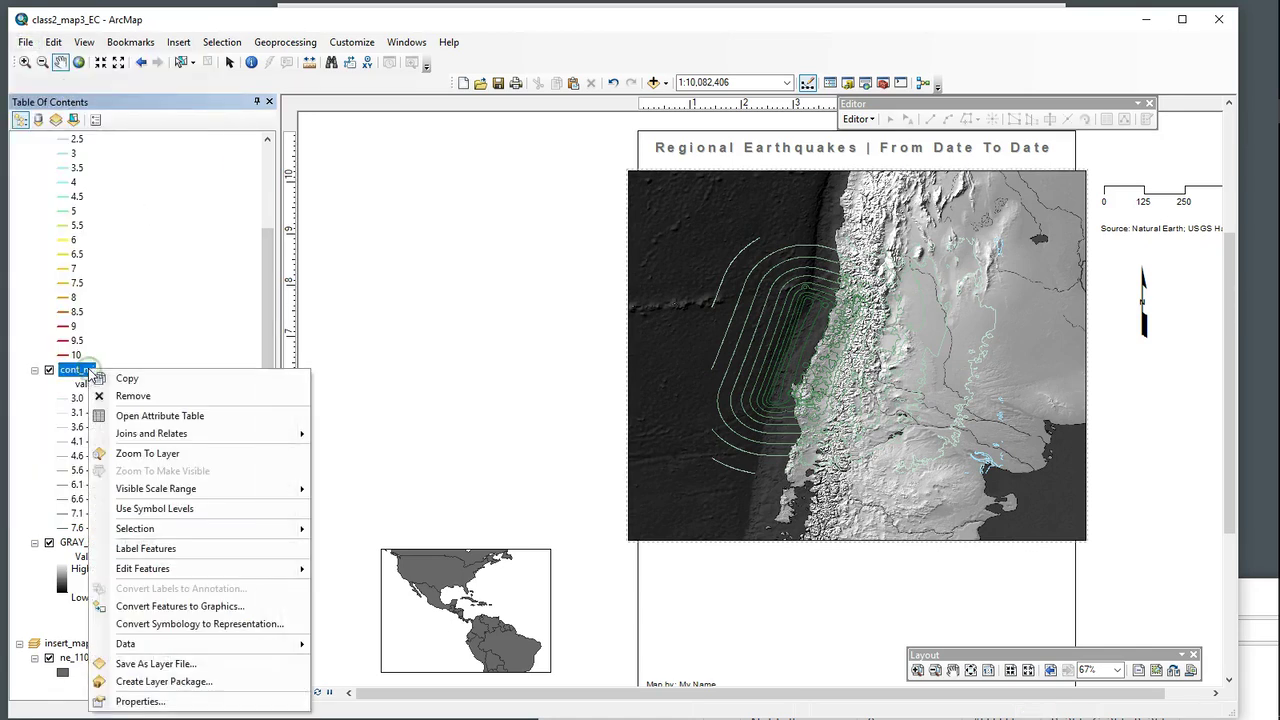
click(192, 701)
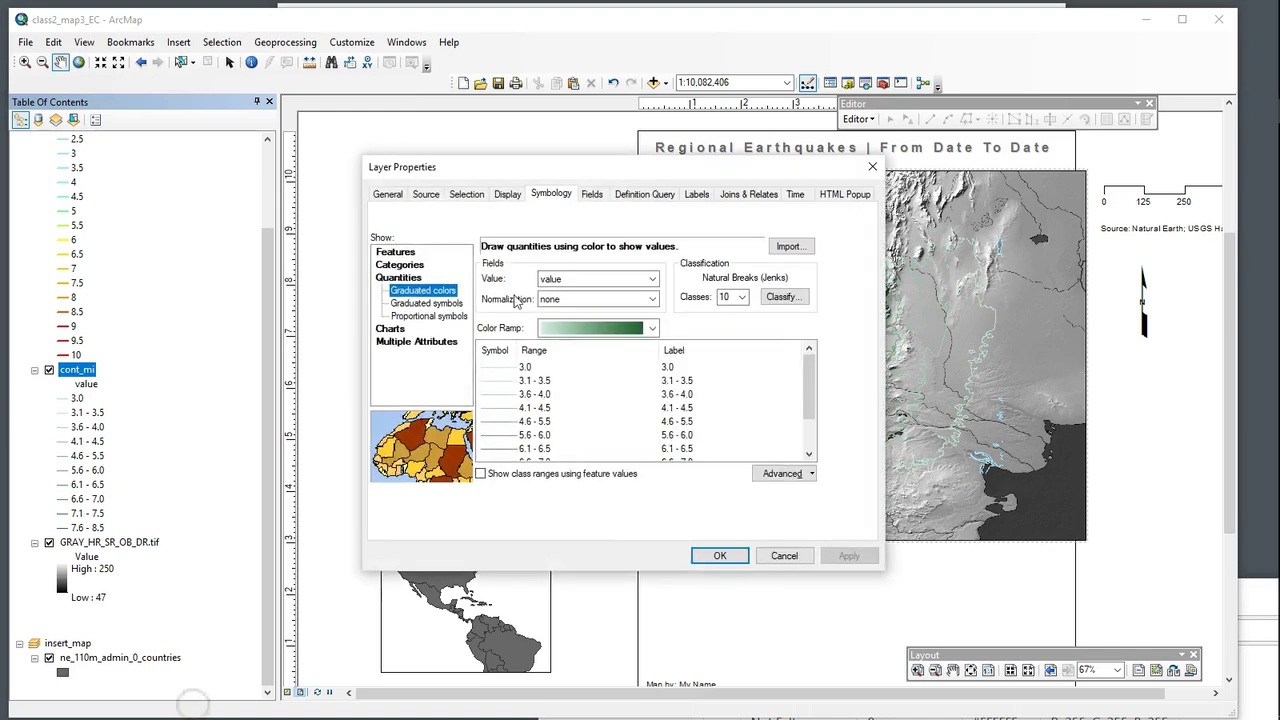
click(563, 196)
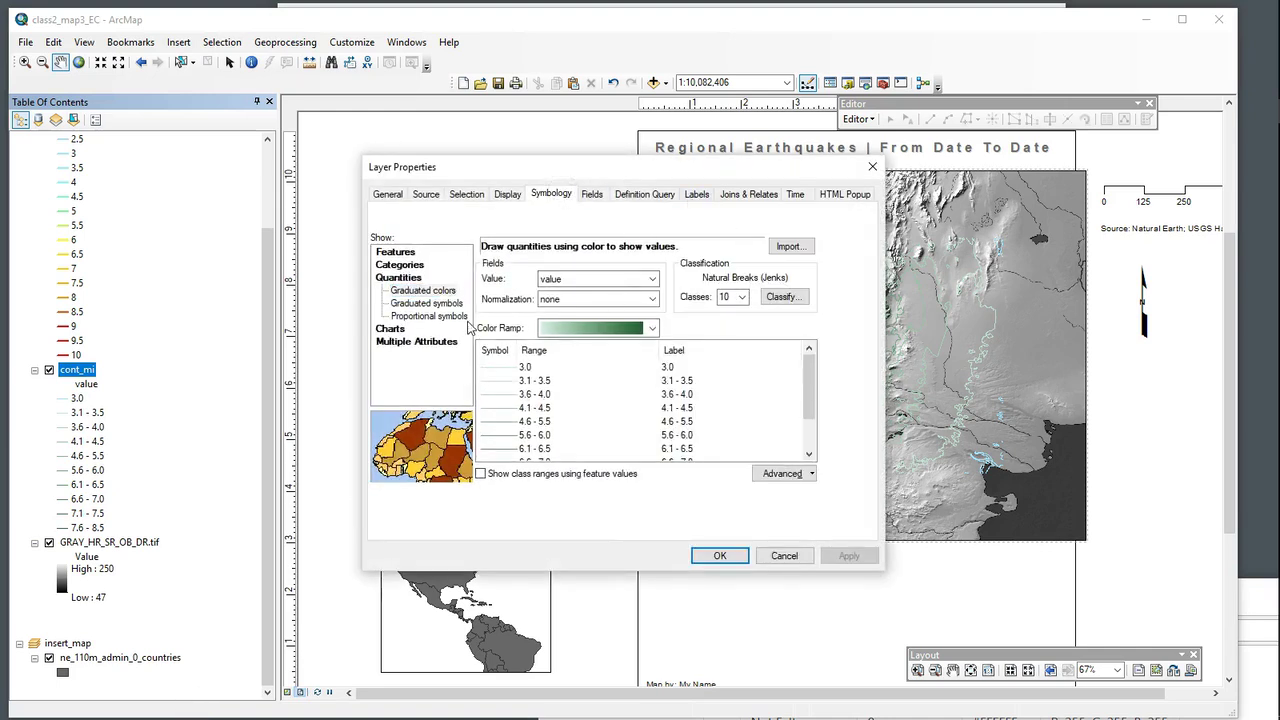
click(398, 252)
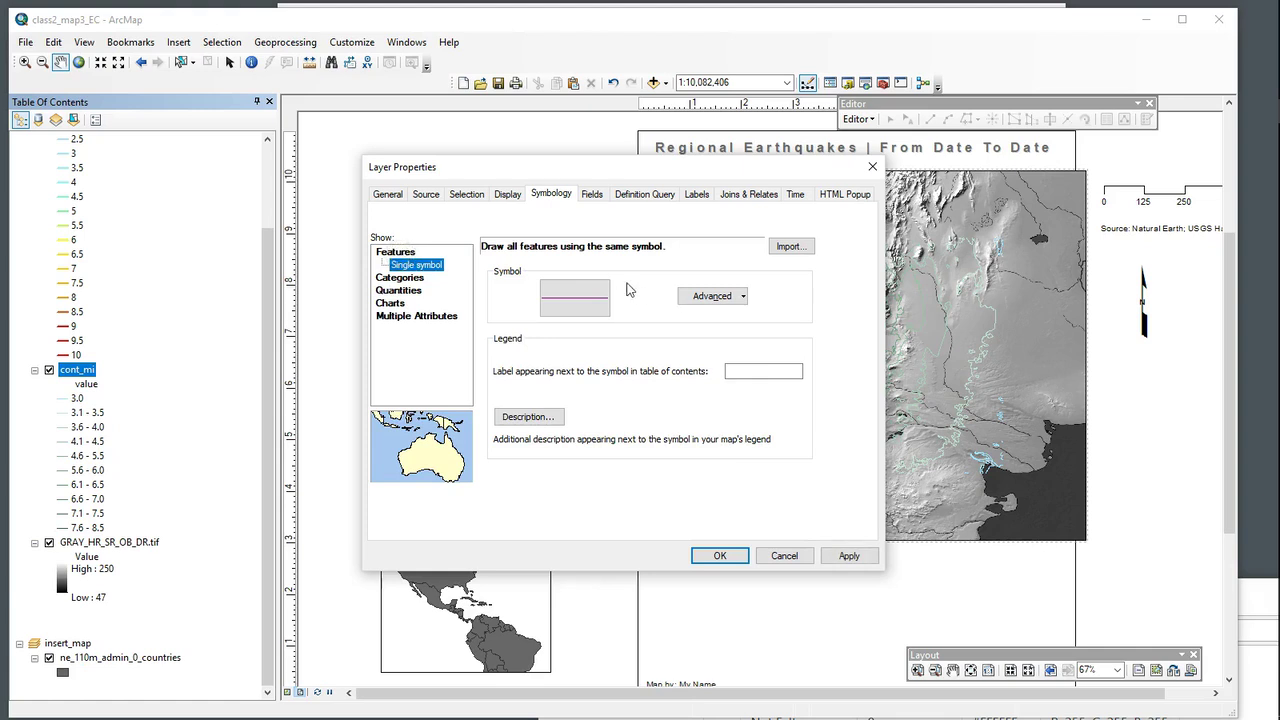
click(572, 299)
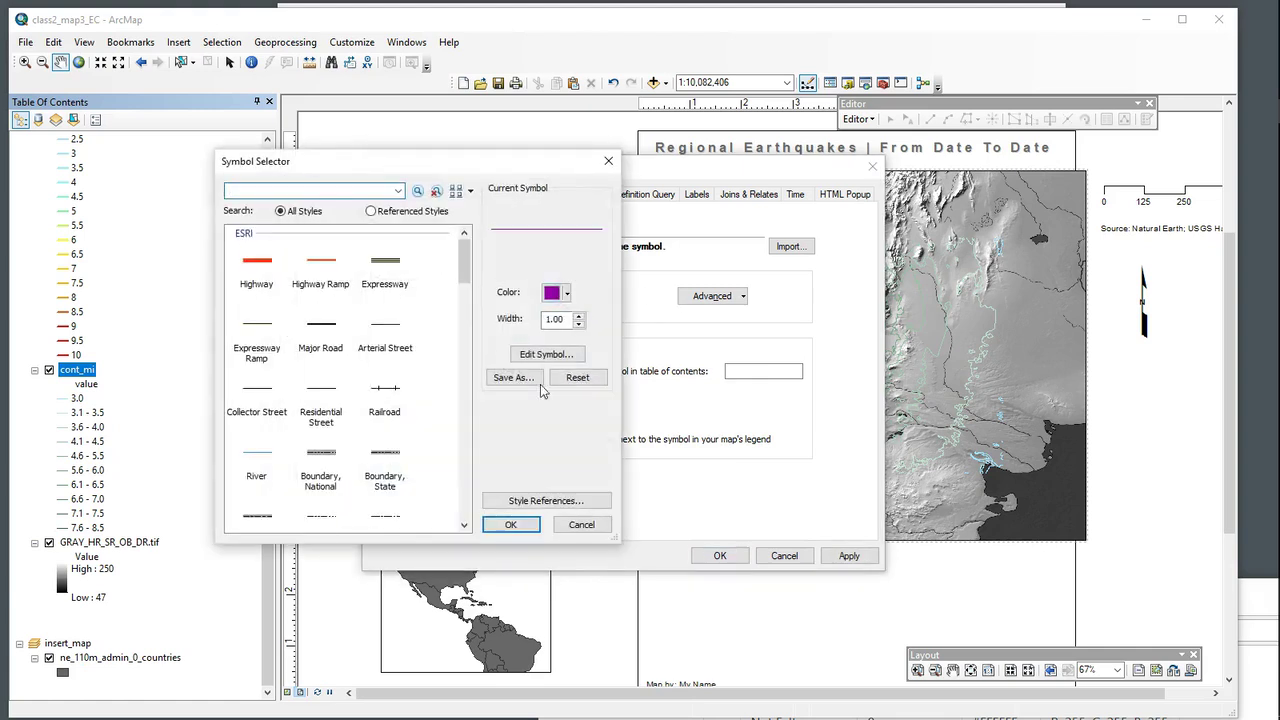
click(515, 522)
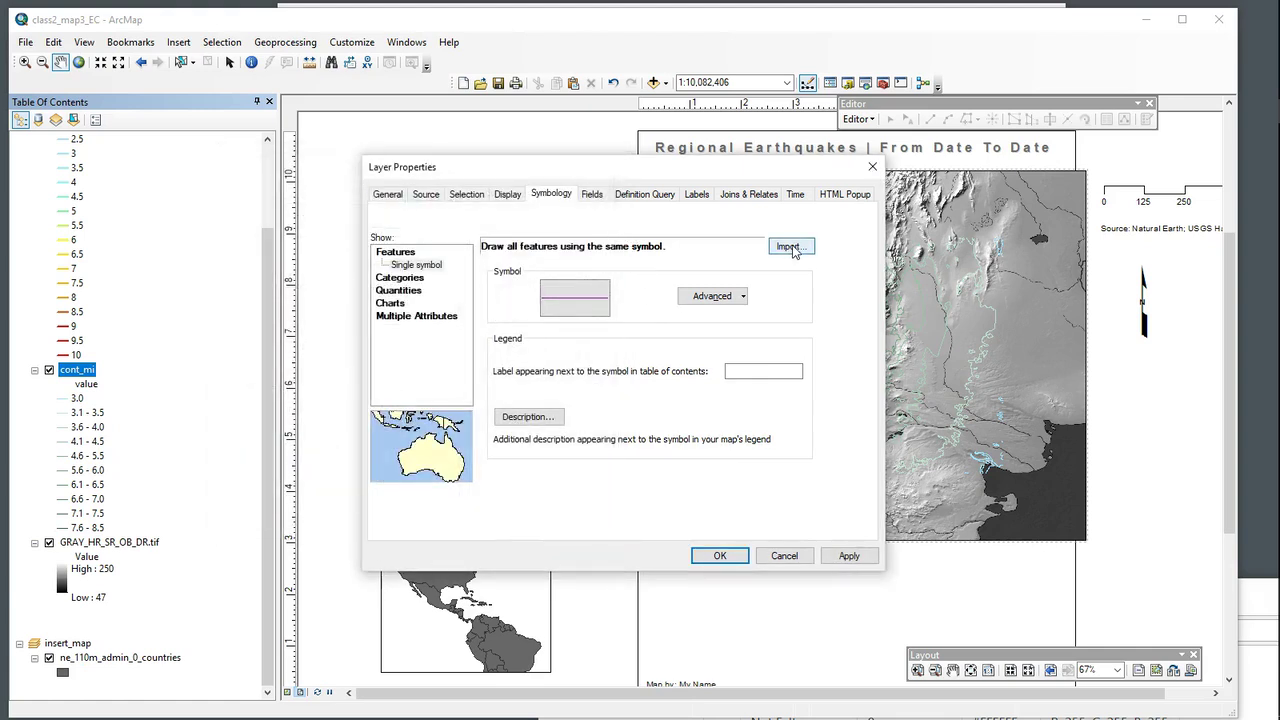
- Import the complete symbology definition from EQ_INTENSITY into cont_mi, matching Match_Valu to the value field, and apply it
click(792, 247)
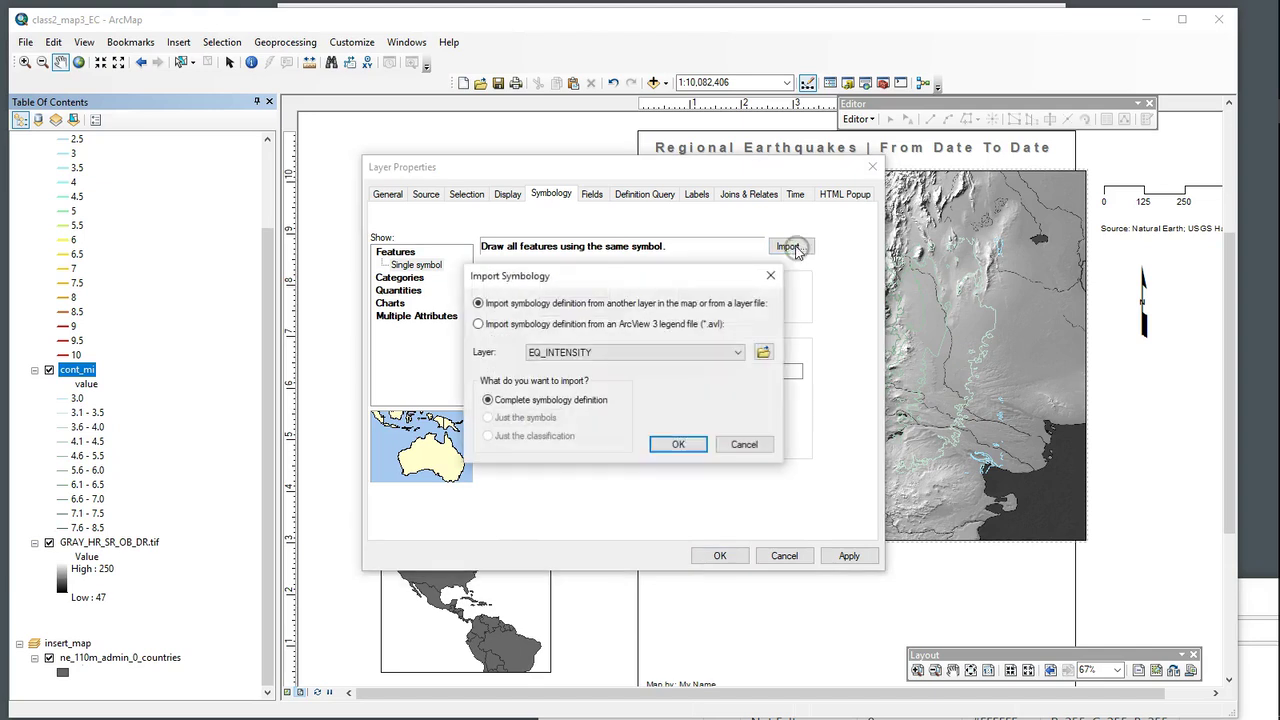
click(701, 358)
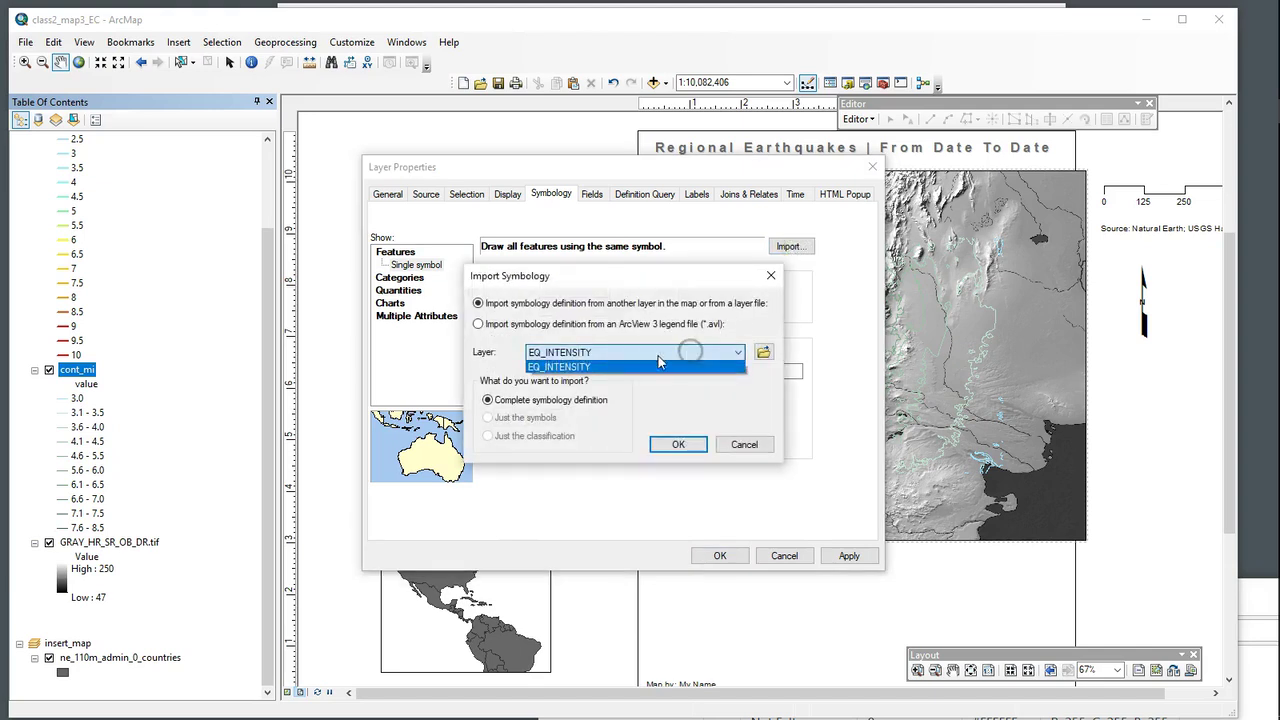
click(560, 367)
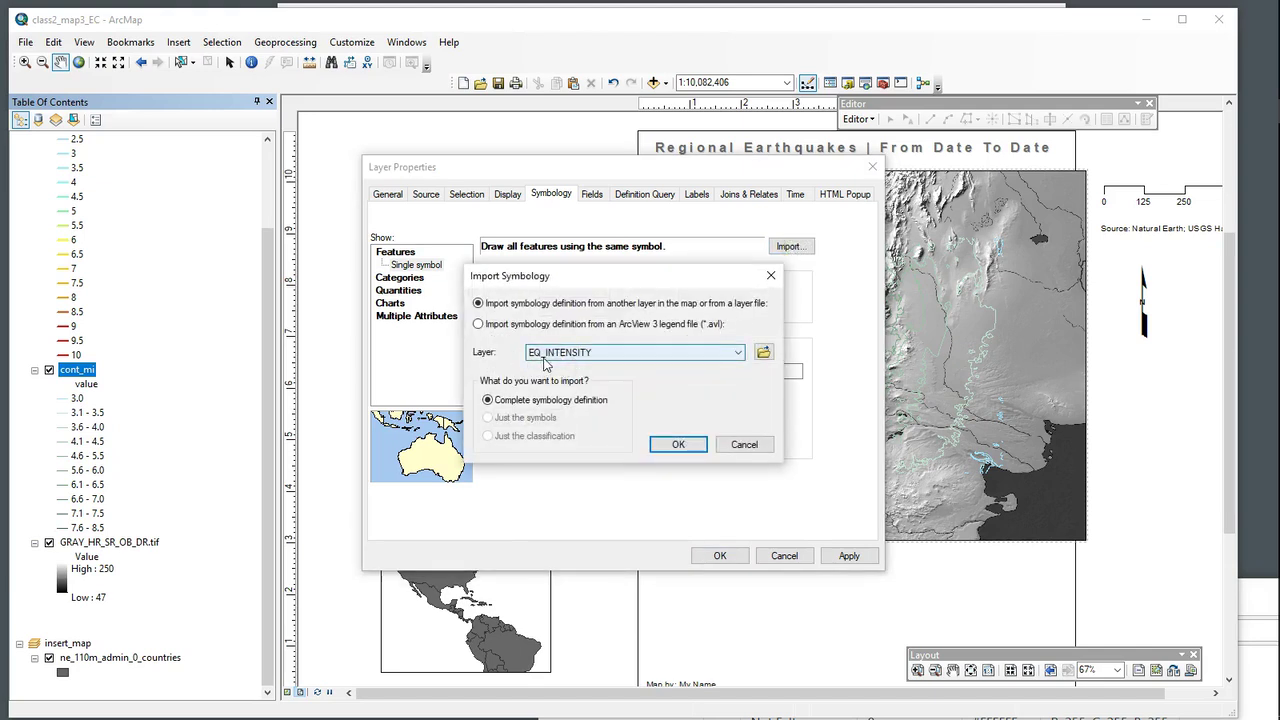
click(678, 444)
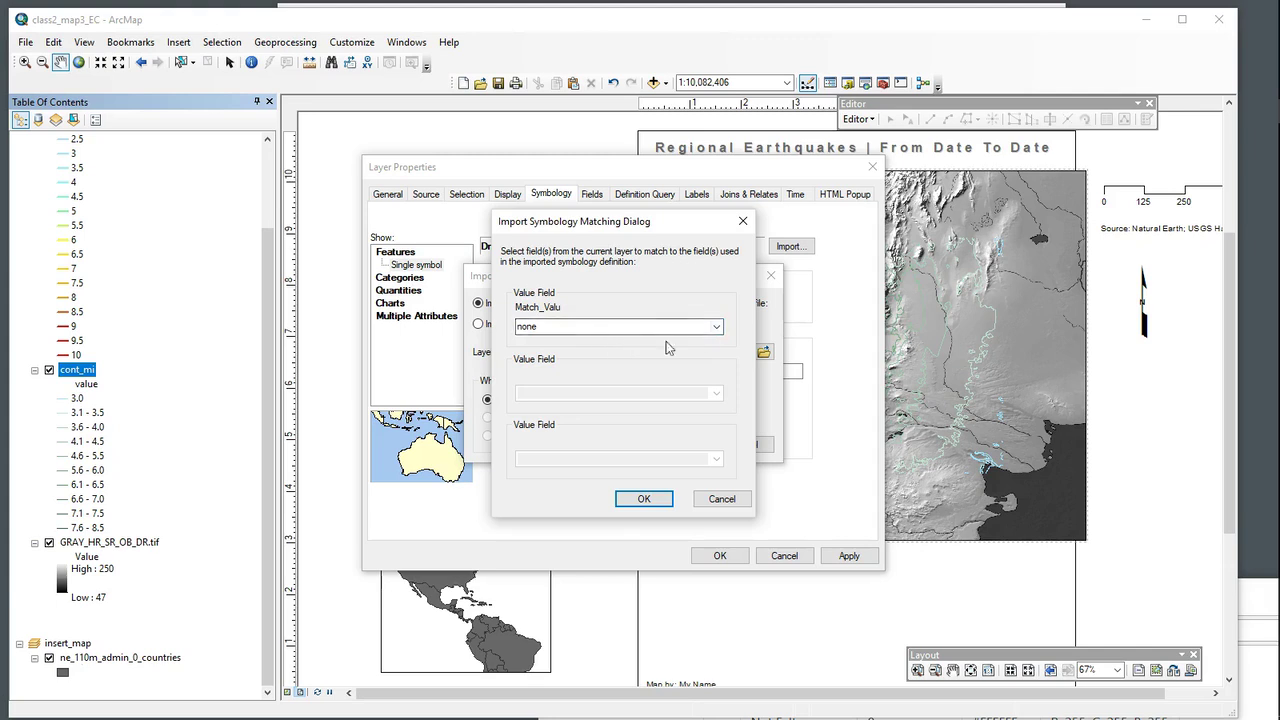
click(716, 328)
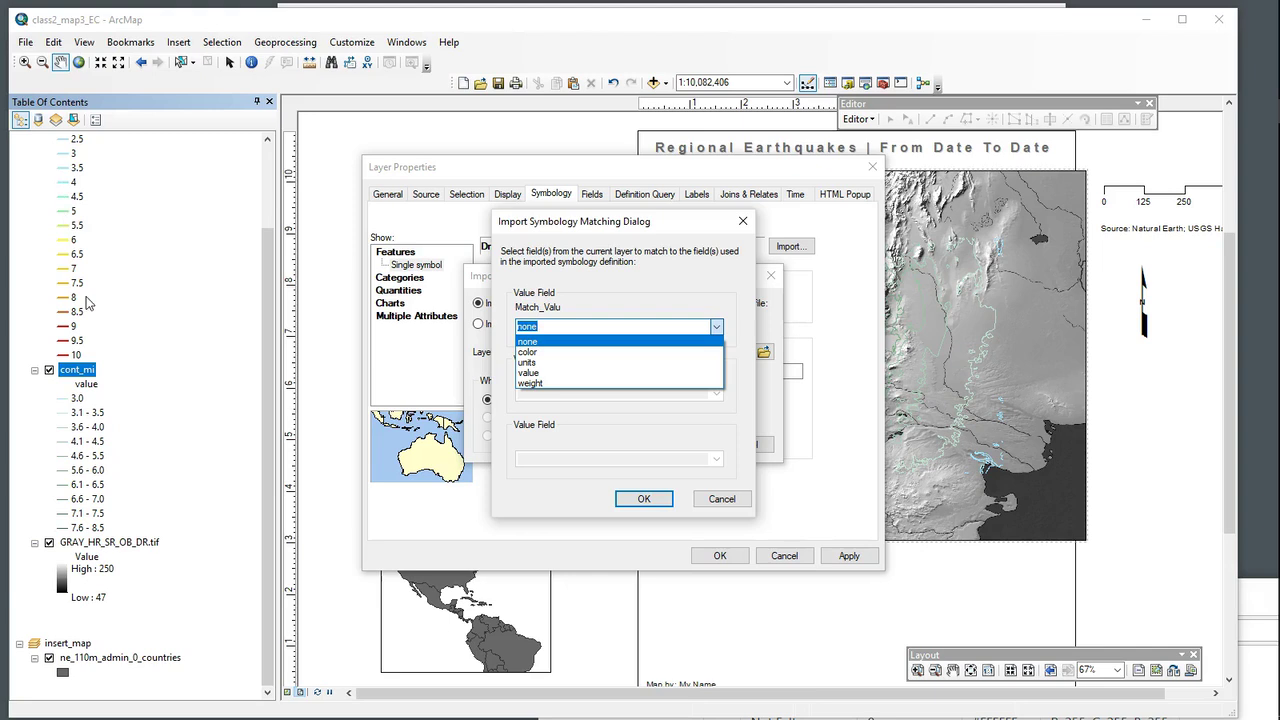
click(556, 373)
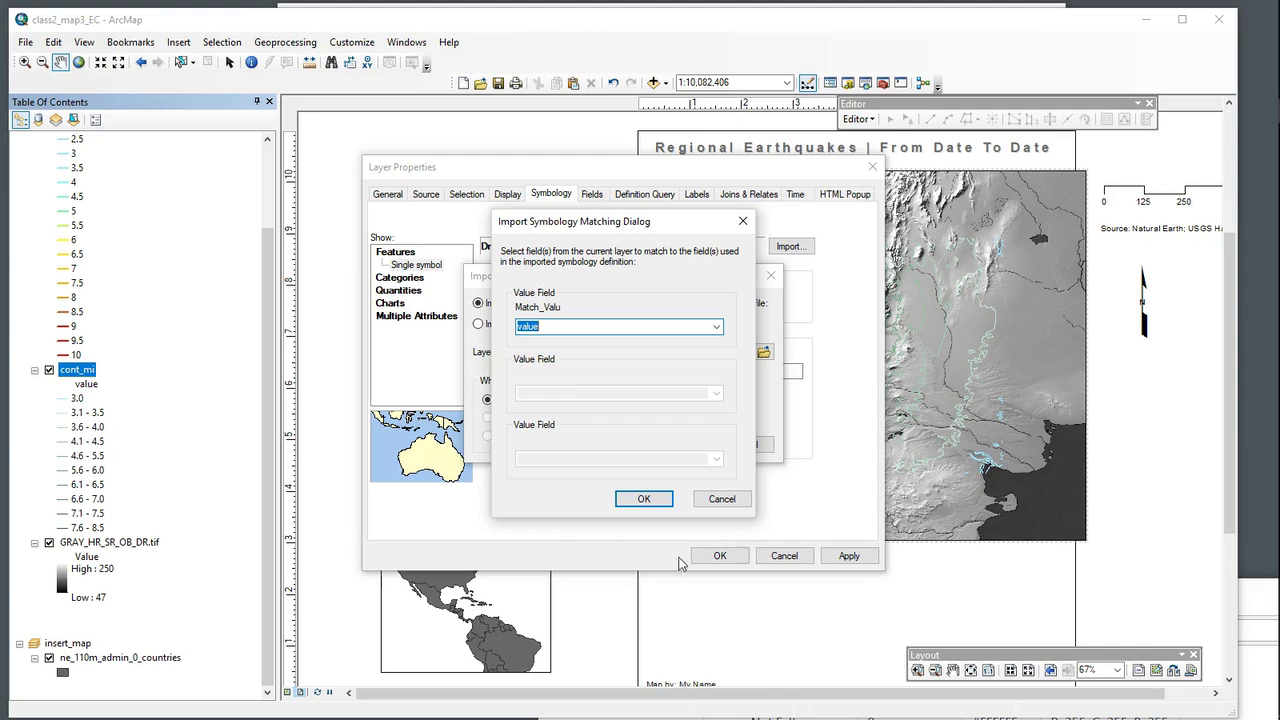
click(642, 499)
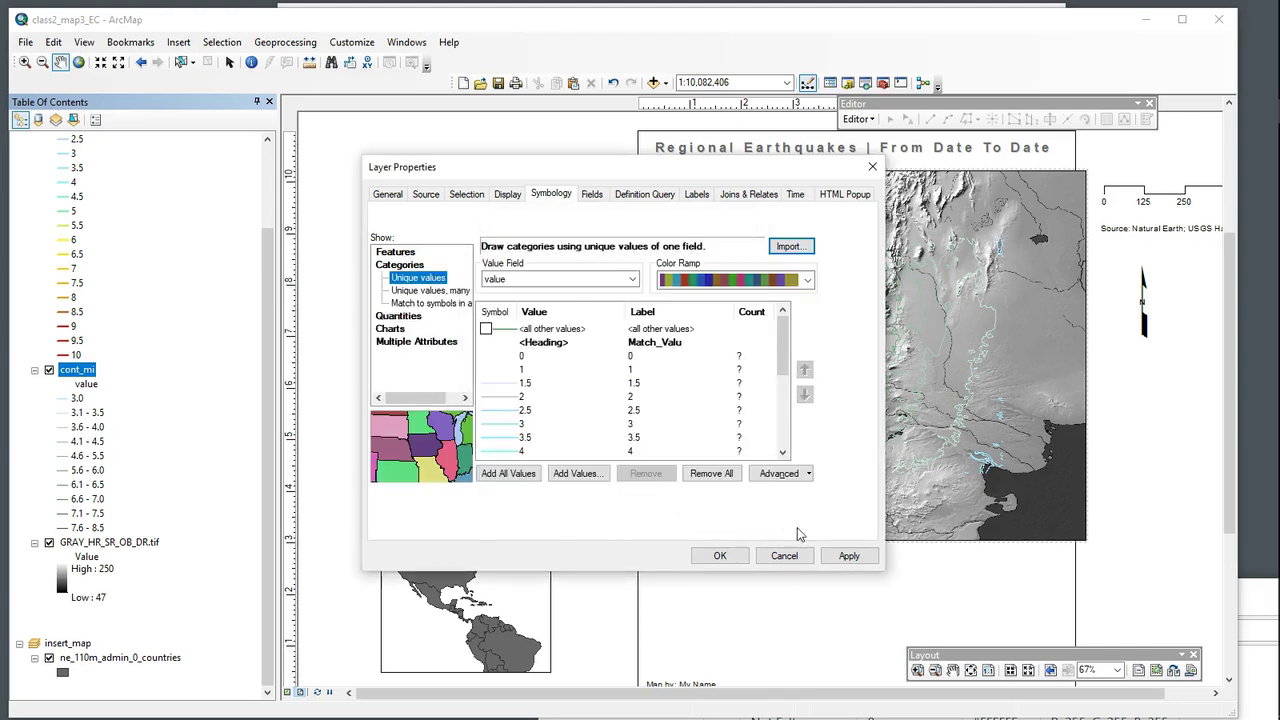
click(848, 555)
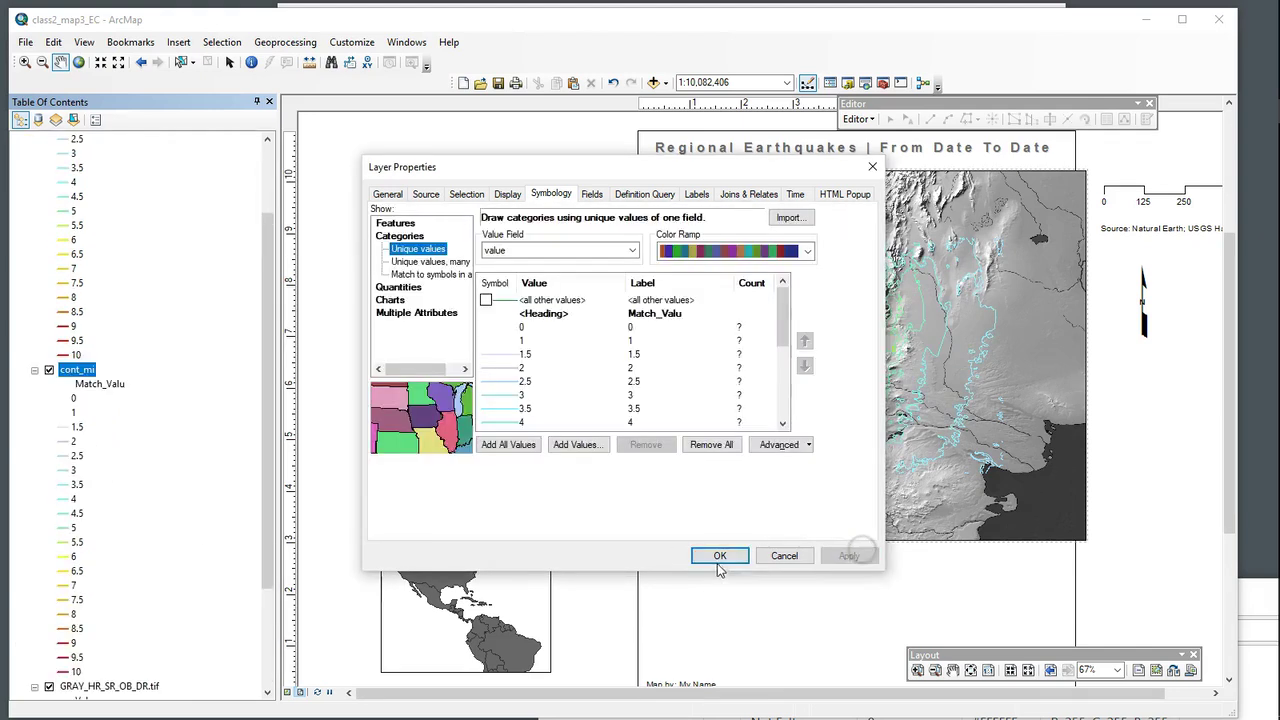
click(720, 556)
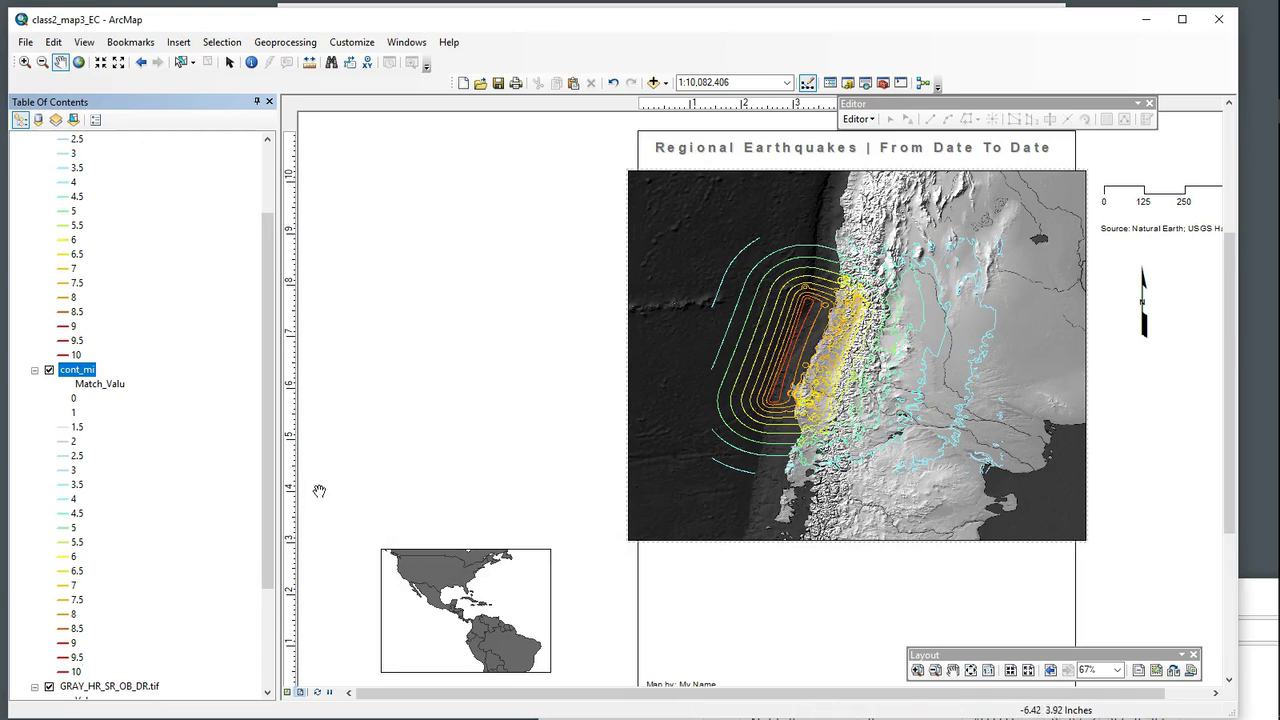
- Review the USGS ShakeMap intensity gist and the ShakeMap manual in Chrome, and check cont_mi's 1.5 class symbol in ArcMap
drag(265, 364, 265, 462)
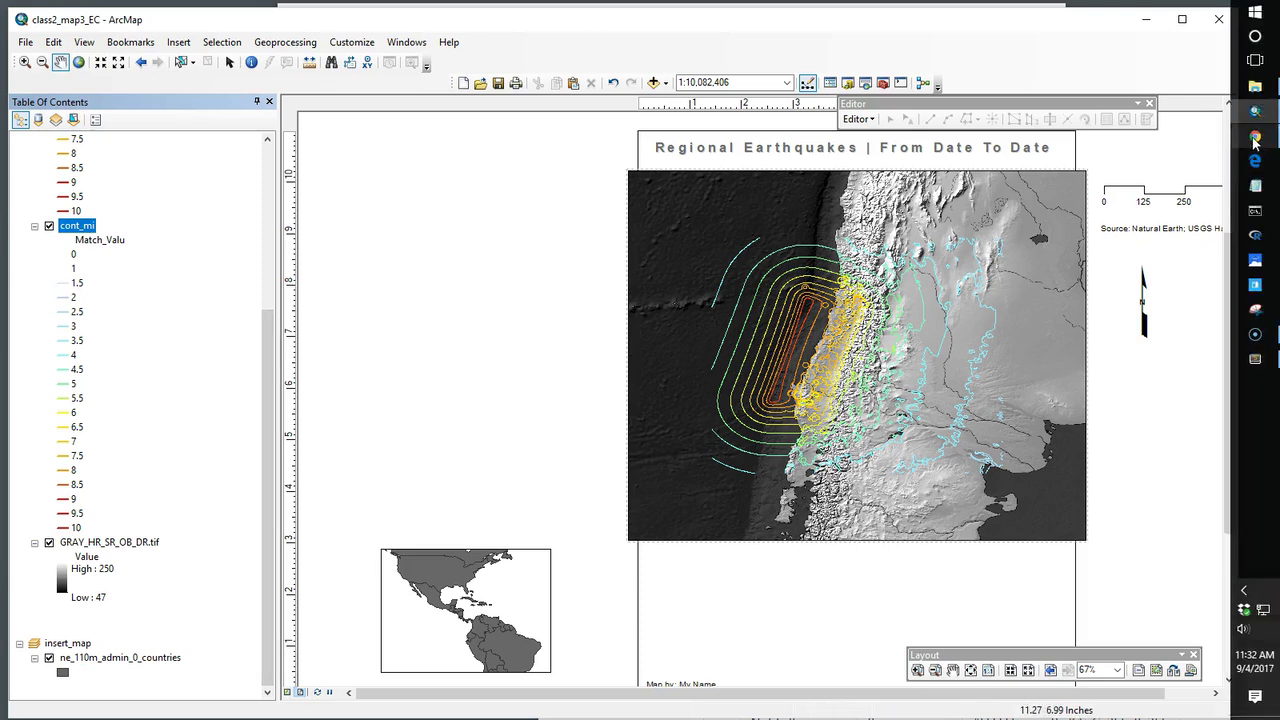
click(1256, 138)
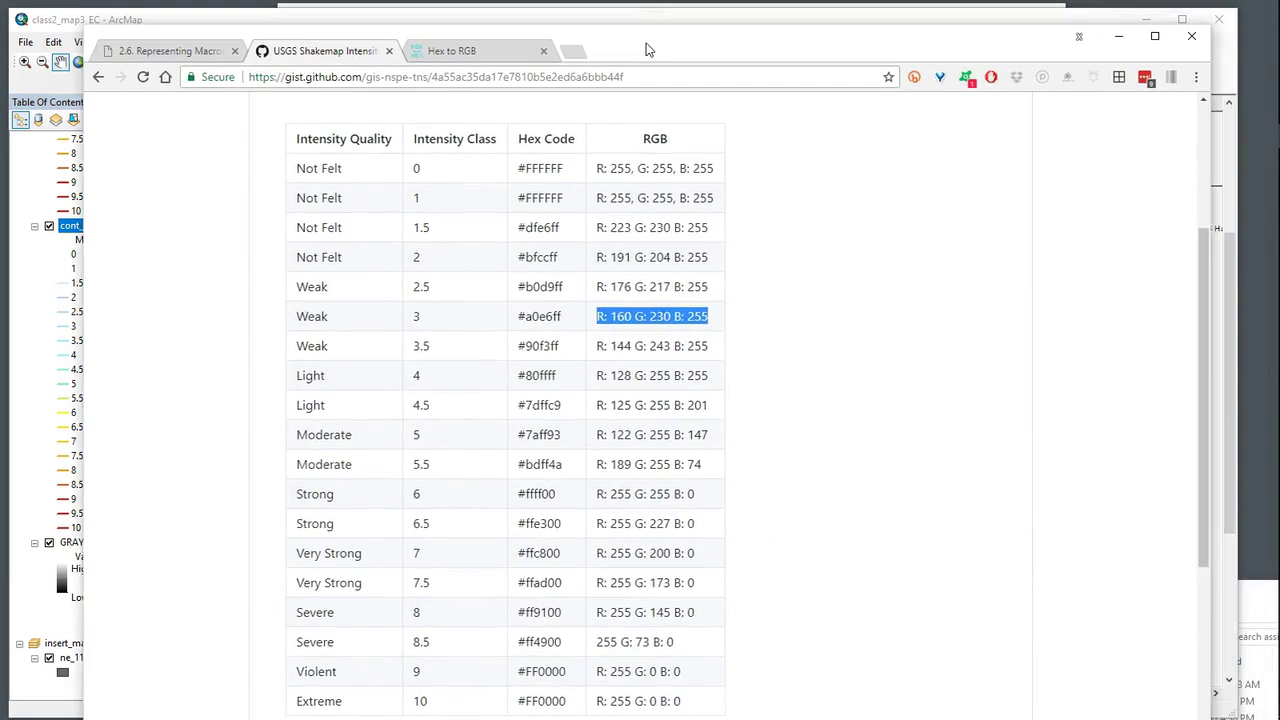
click(154, 53)
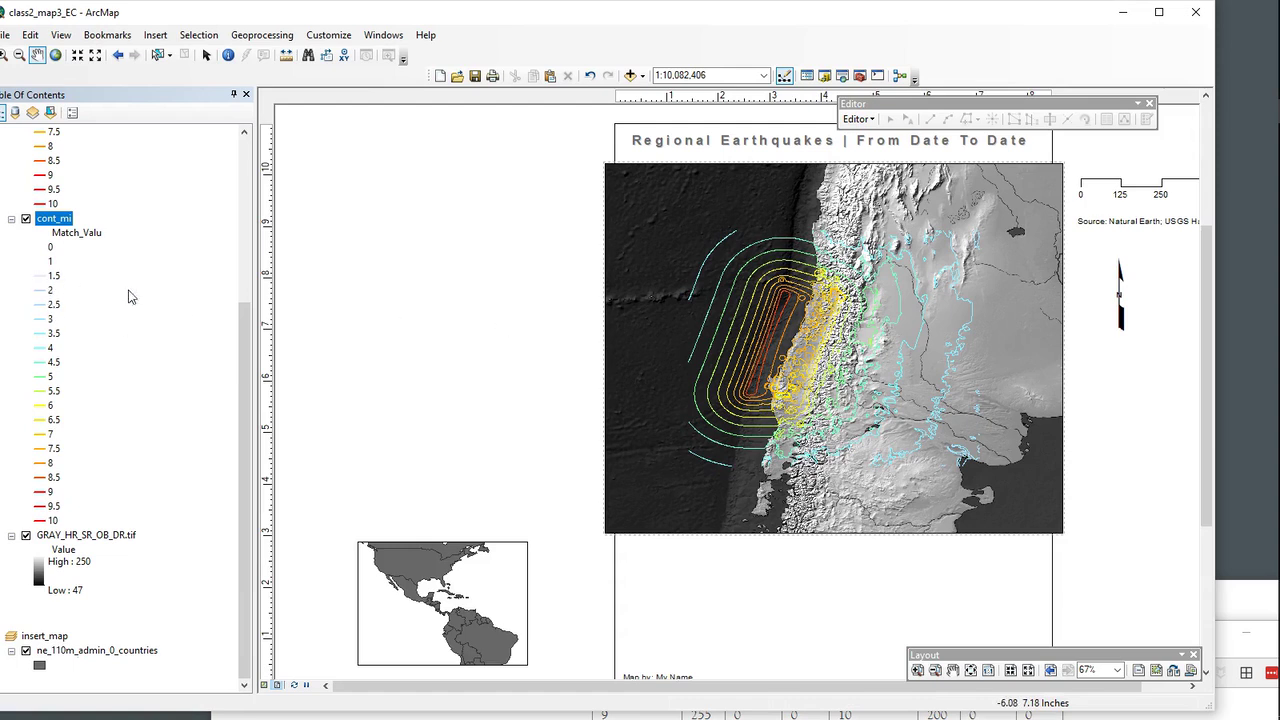
double_click(42, 275)
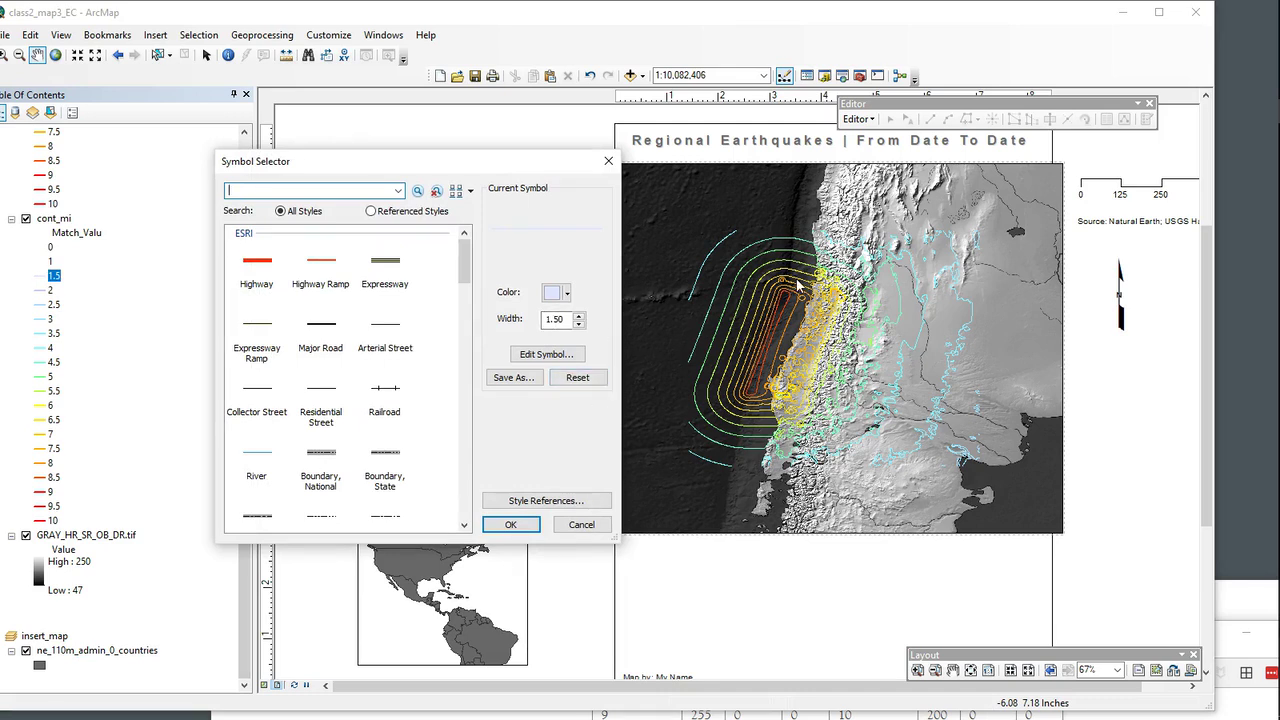
click(508, 526)
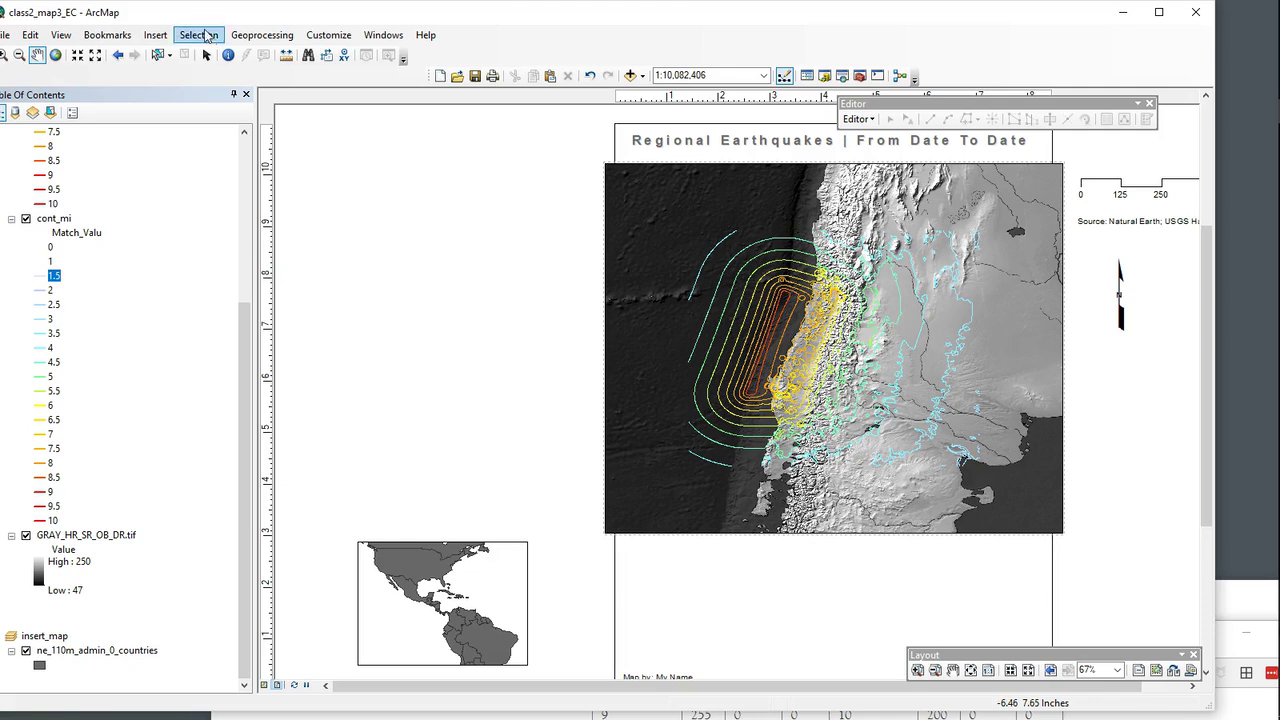
- Insert a one-column legend containing only the cont_mi layer, keeping the default title, font and spacing settings
click(156, 35)
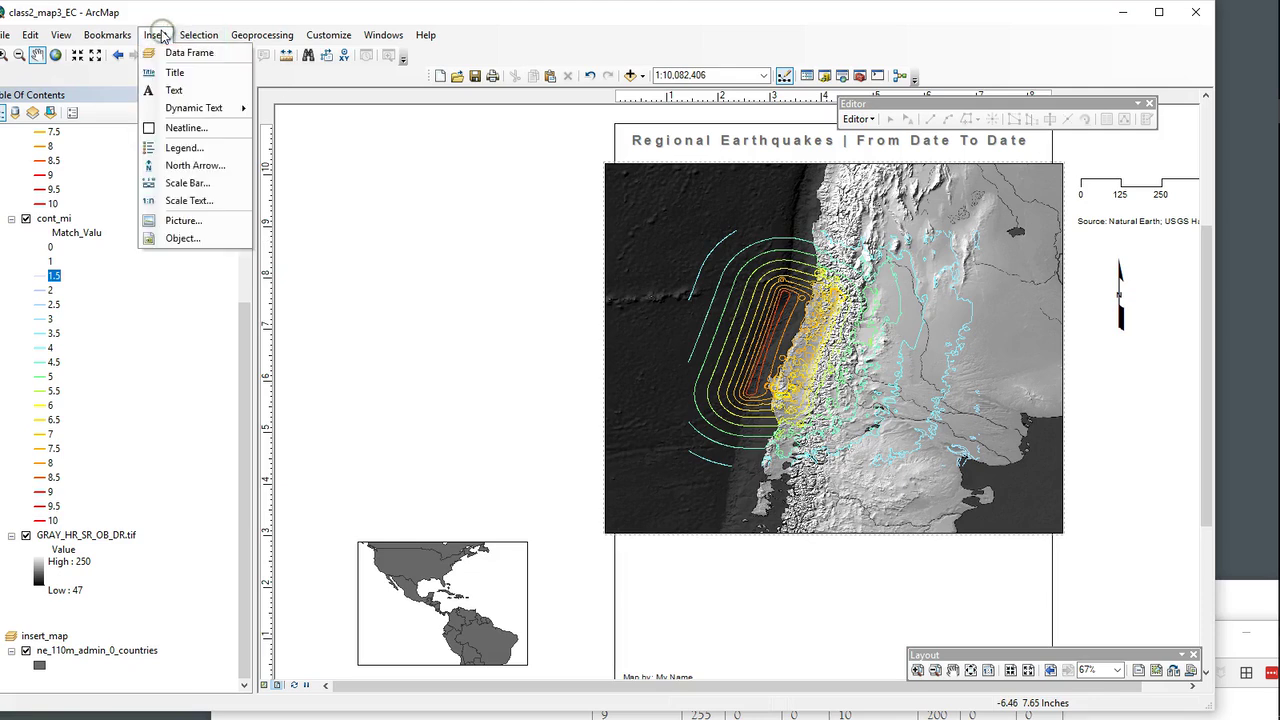
click(180, 148)
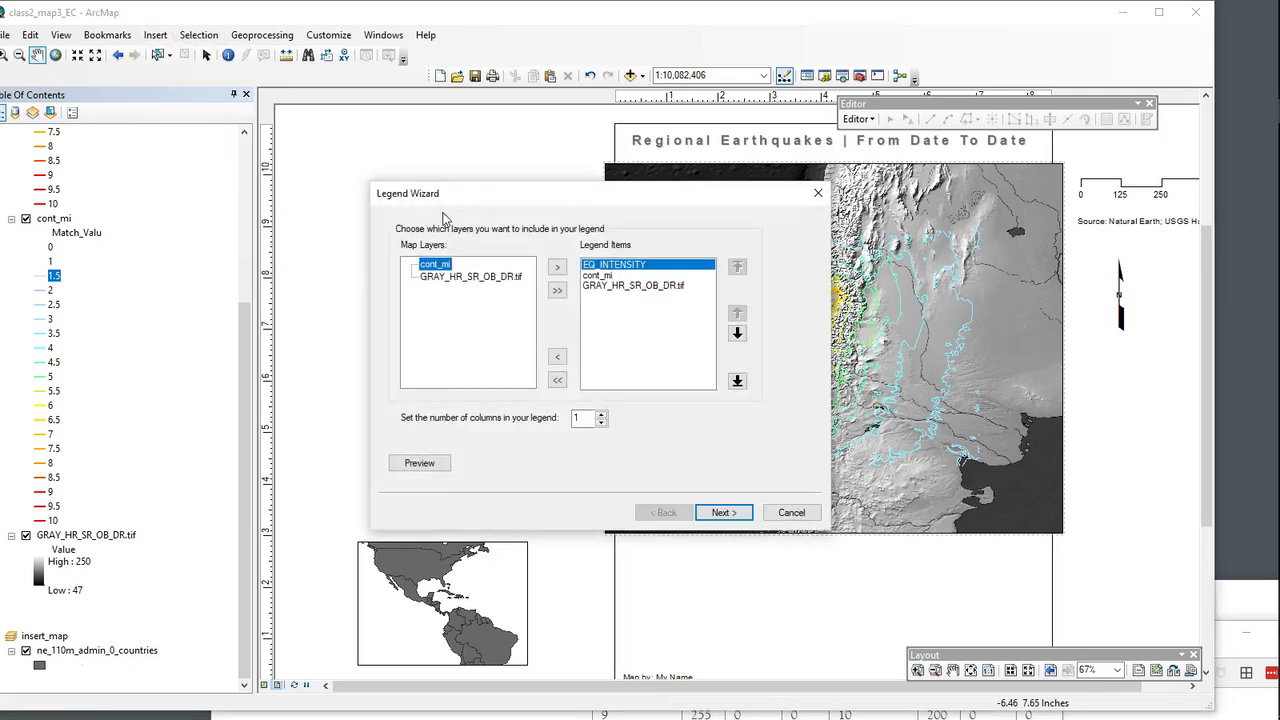
click(558, 381)
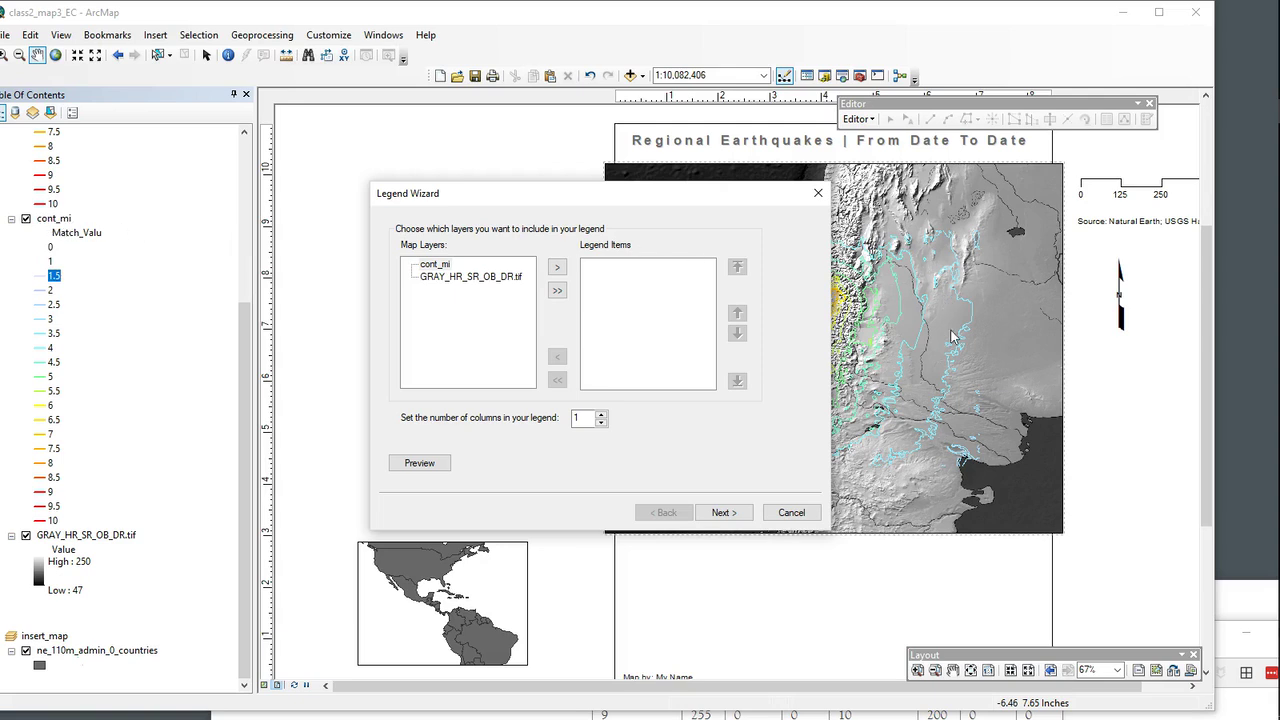
click(435, 264)
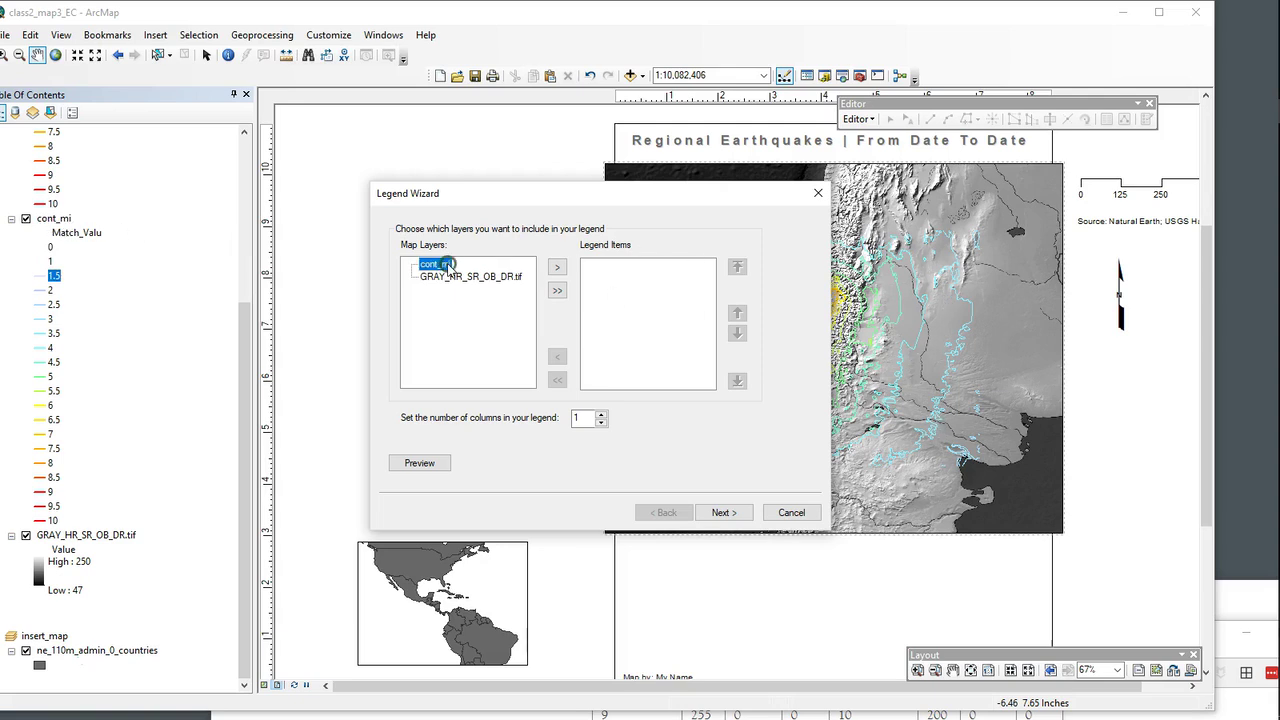
click(557, 267)
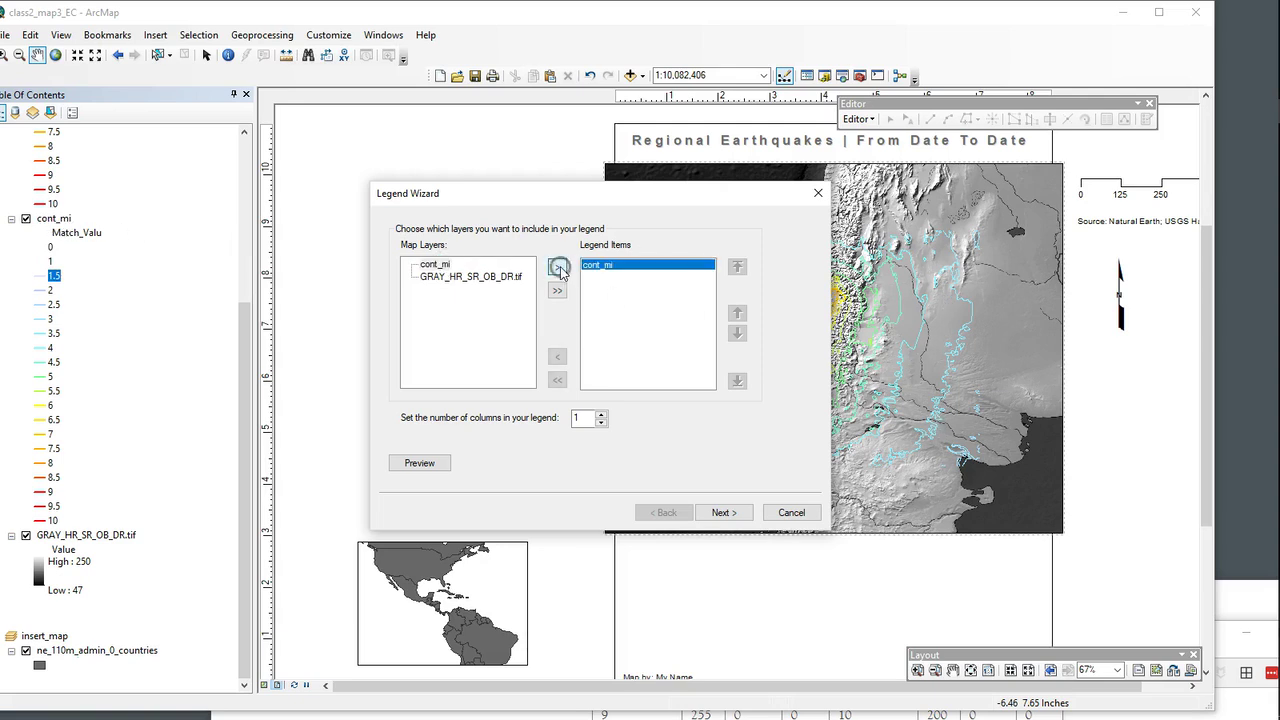
click(724, 514)
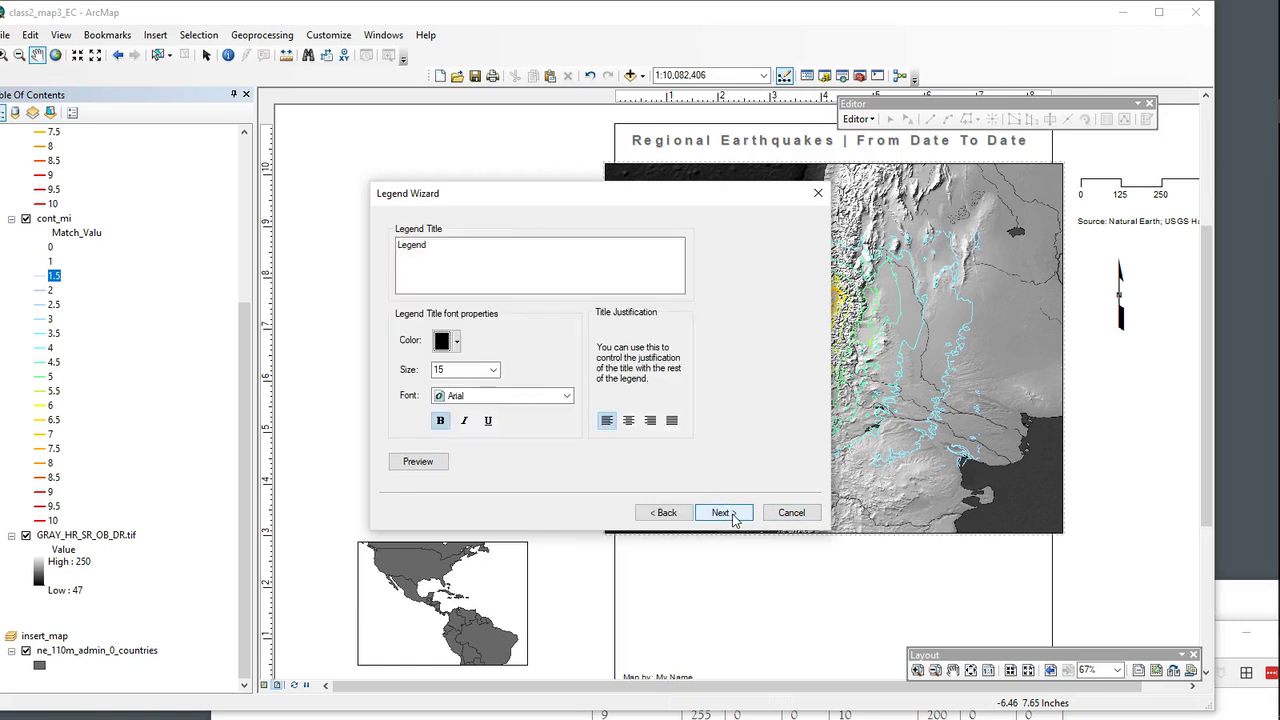
click(724, 513)
click(724, 513)
click(724, 513)
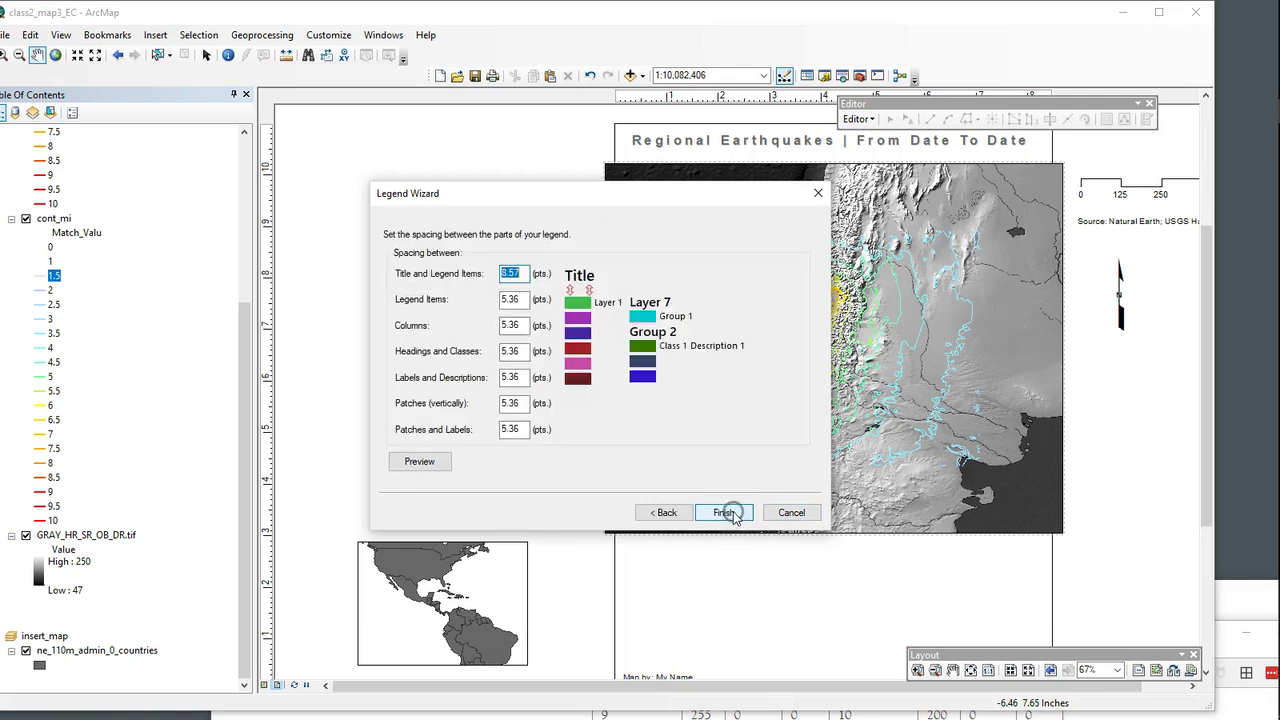
click(724, 513)
- Move the legend off the map into the blank area outside the page, above the inset map
drag(628, 293, 435, 343)
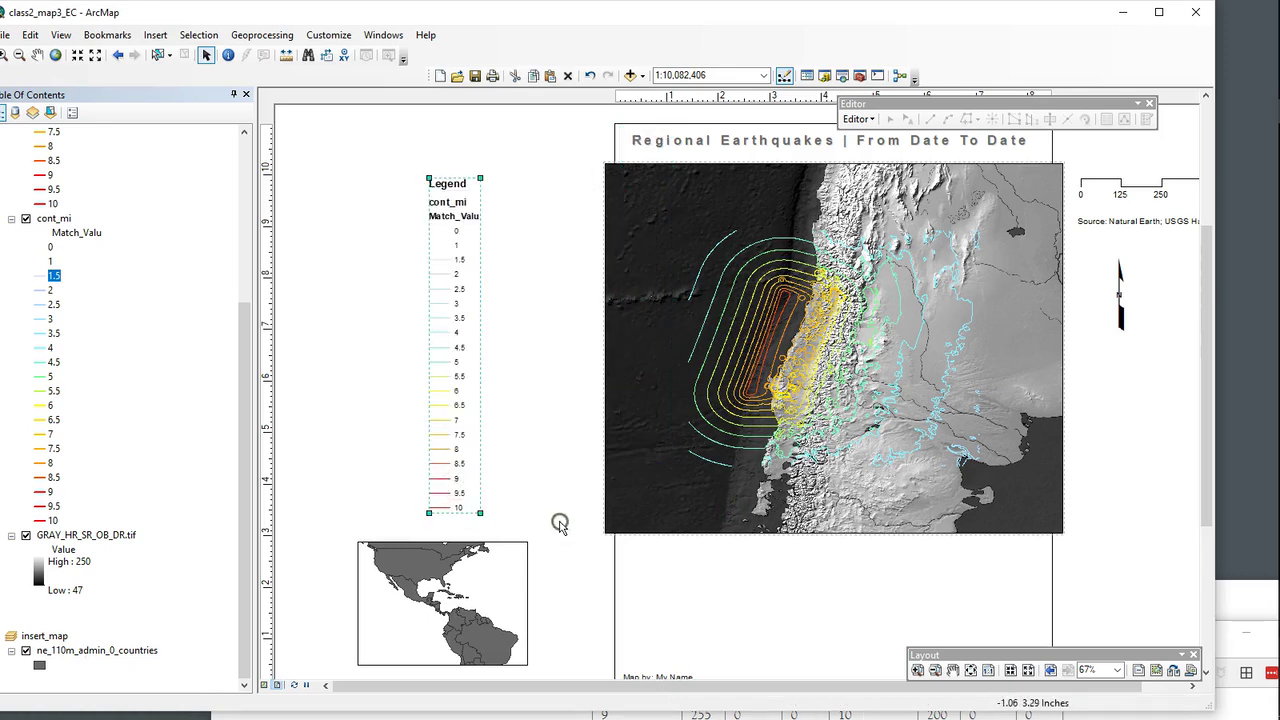
drag(440, 434, 386, 420)
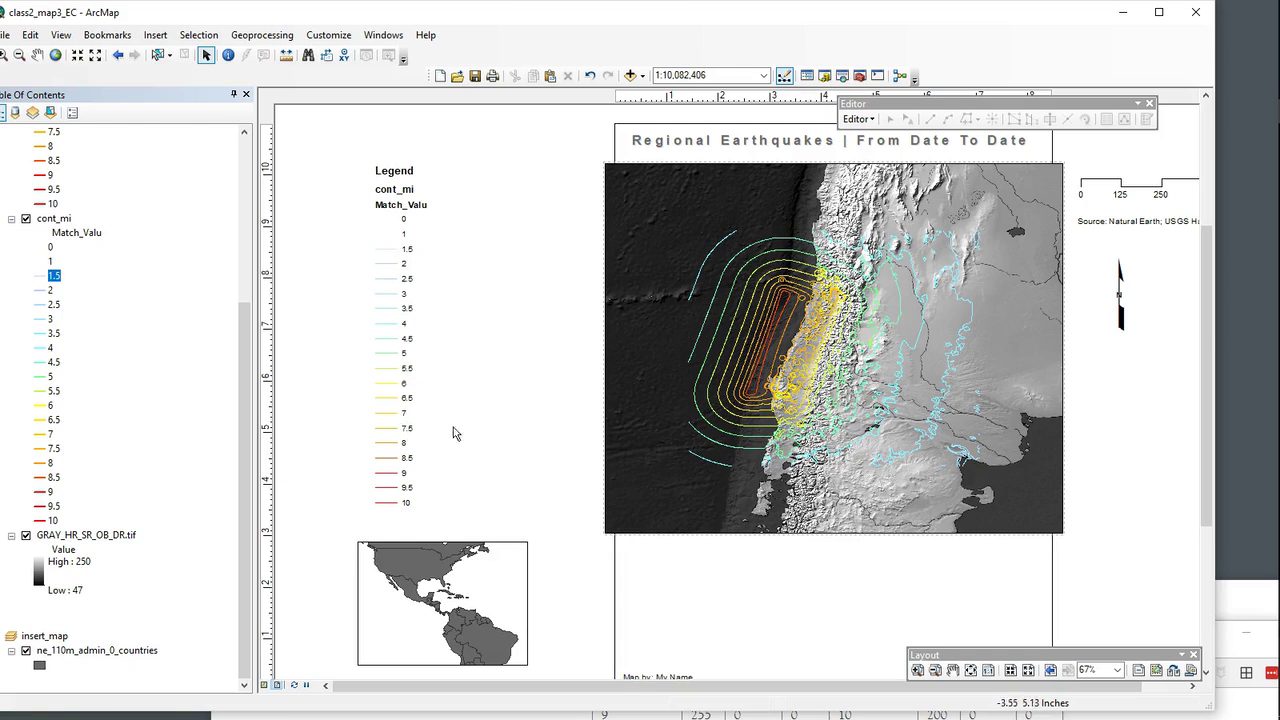
drag(390, 427, 344, 424)
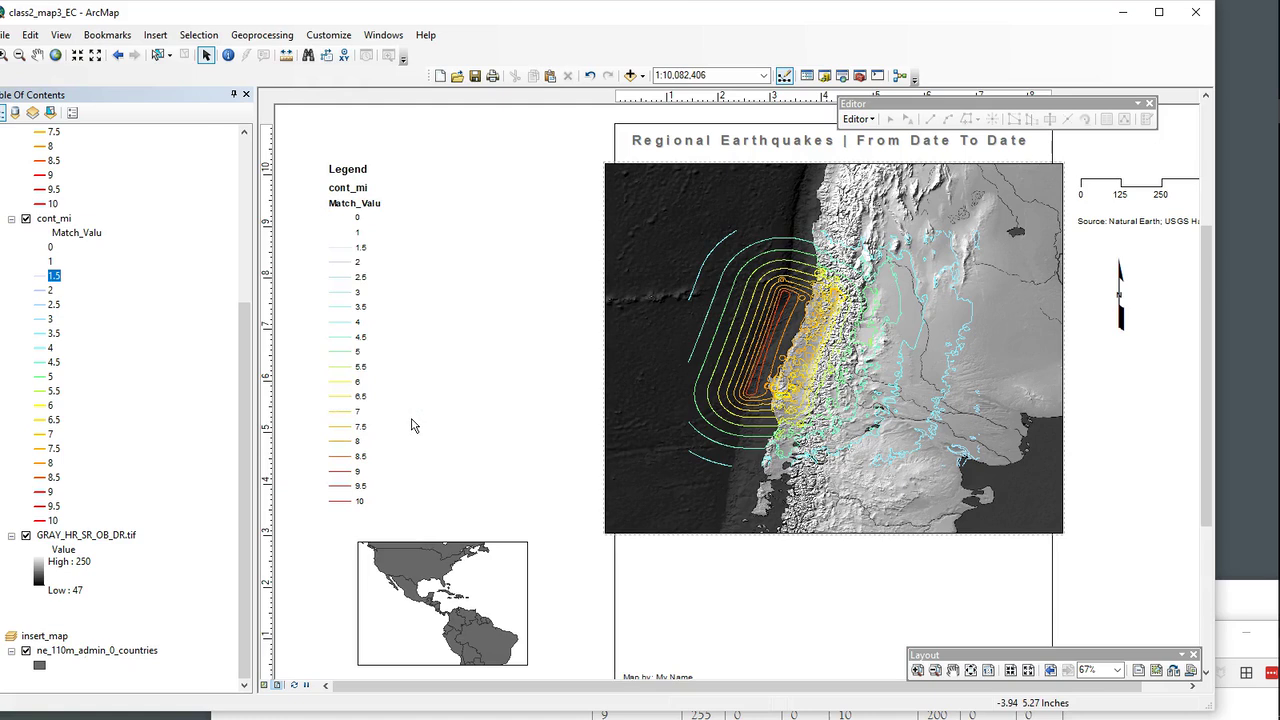
- Convert the cont_mi legend to graphics and move it closer to the main map
right_click(349, 299)
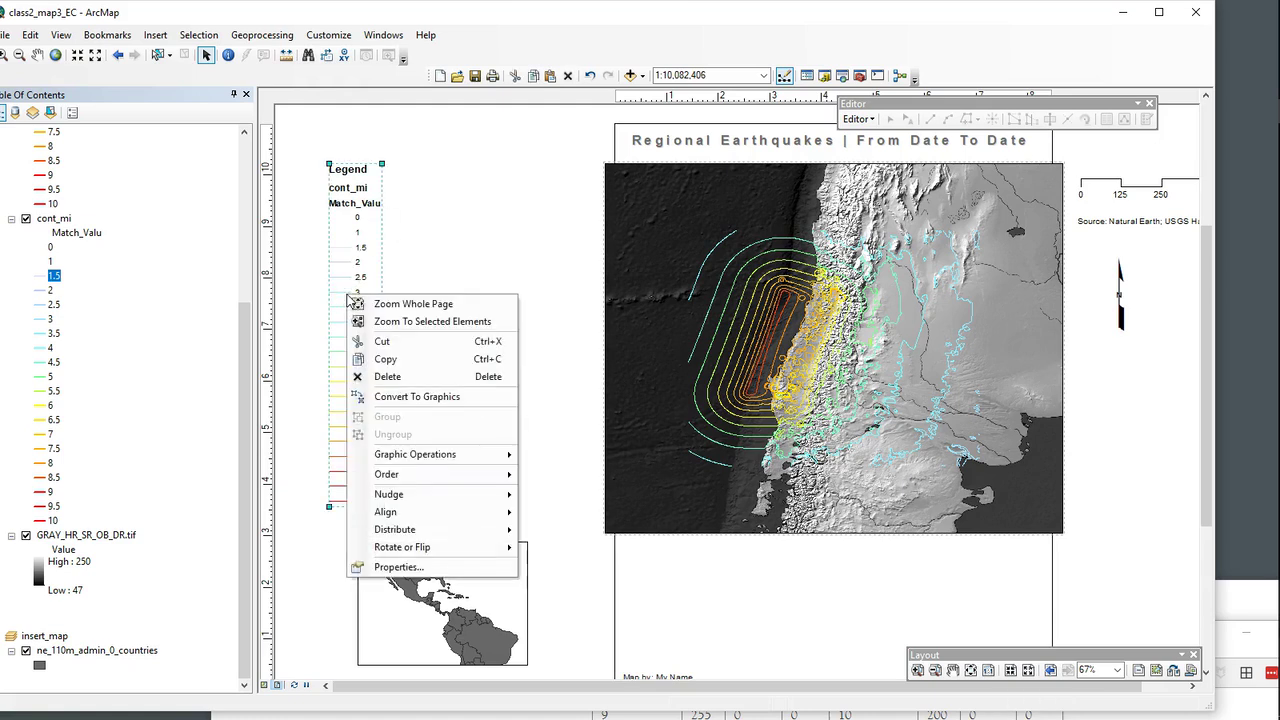
click(426, 396)
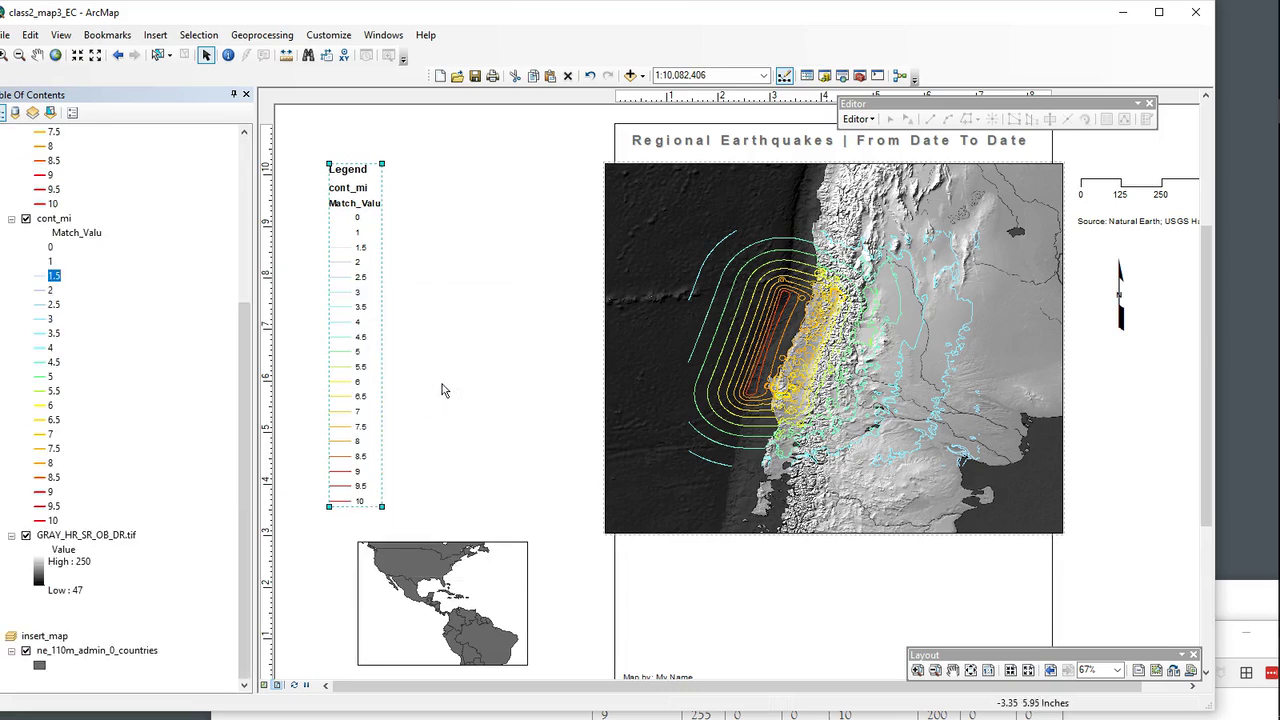
drag(363, 351, 502, 330)
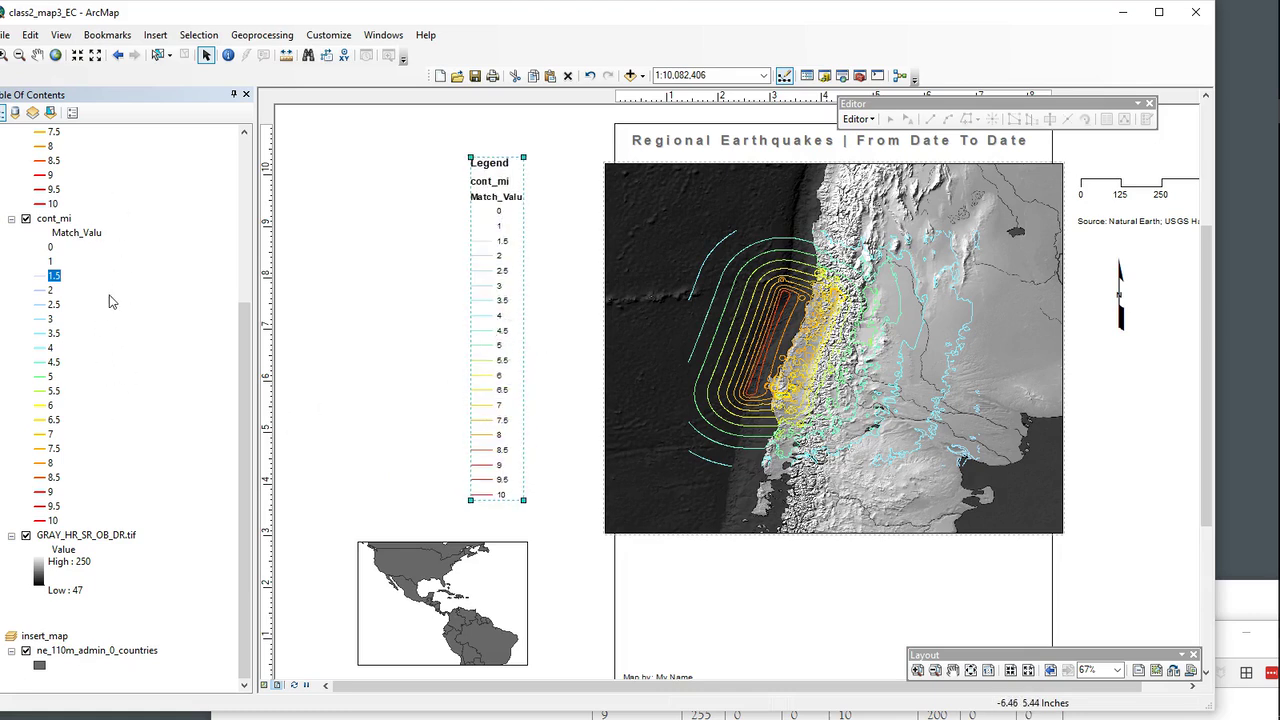
right_click(484, 298)
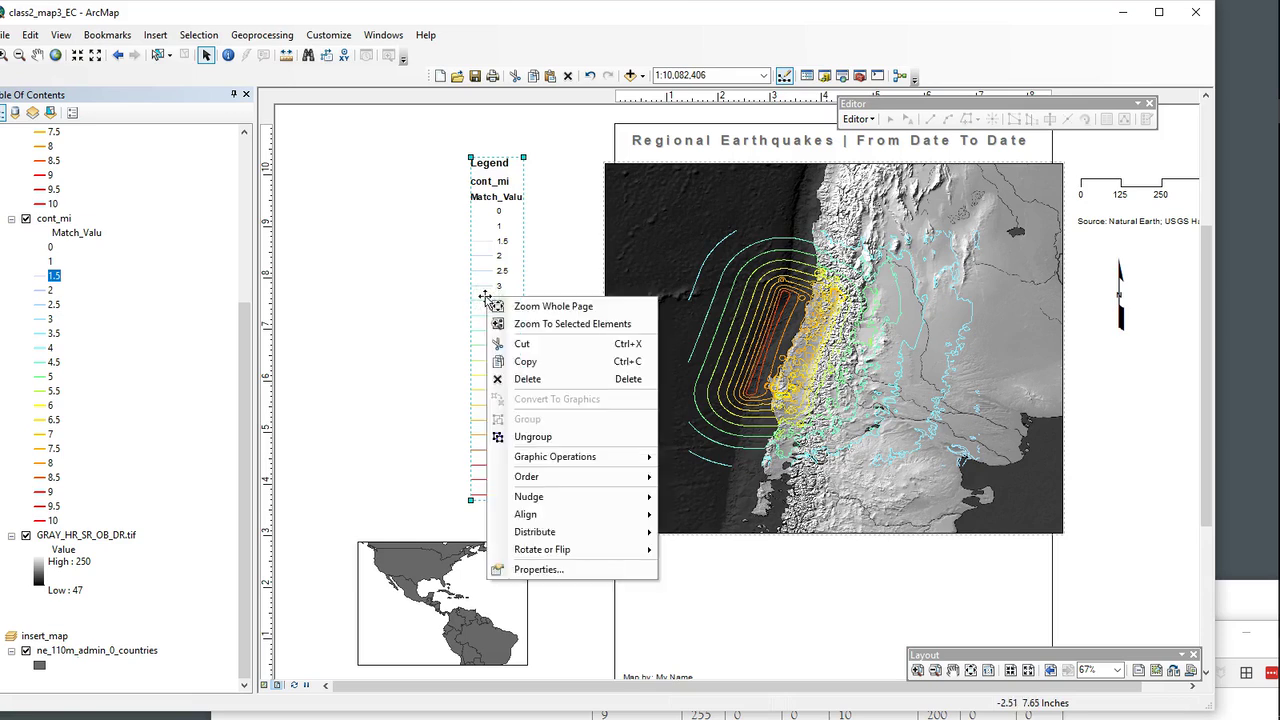
click(425, 283)
click(33, 36)
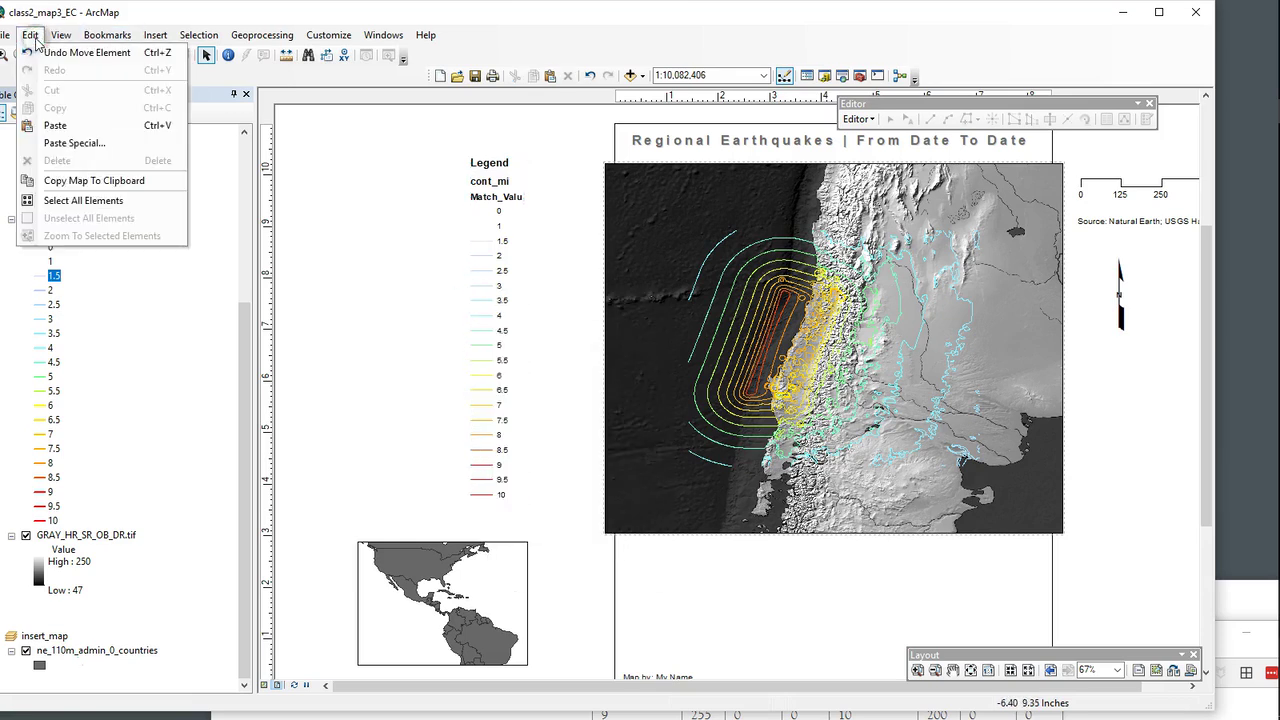
mouse_move(61, 35)
click(375, 240)
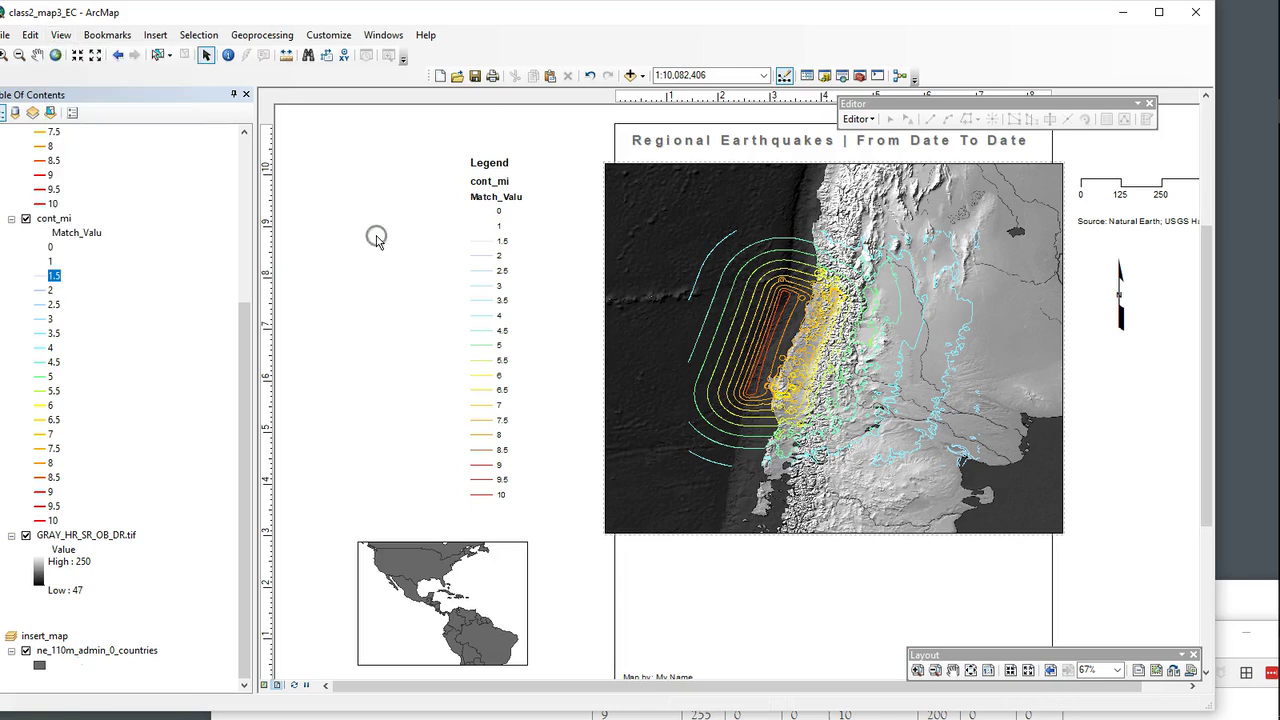
- Delete the converted legend and insert a new one-column legend containing only cont_mi, keeping the default title, frame and spacing settings
right_click(493, 273)
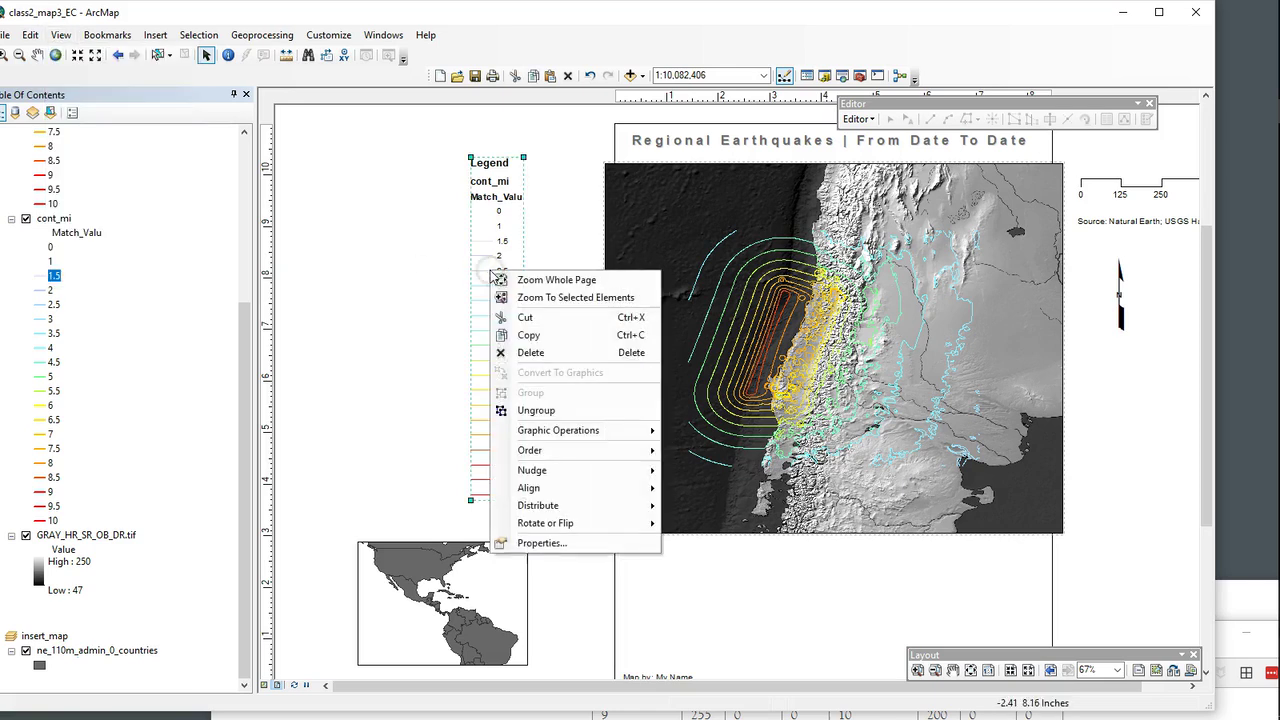
click(530, 352)
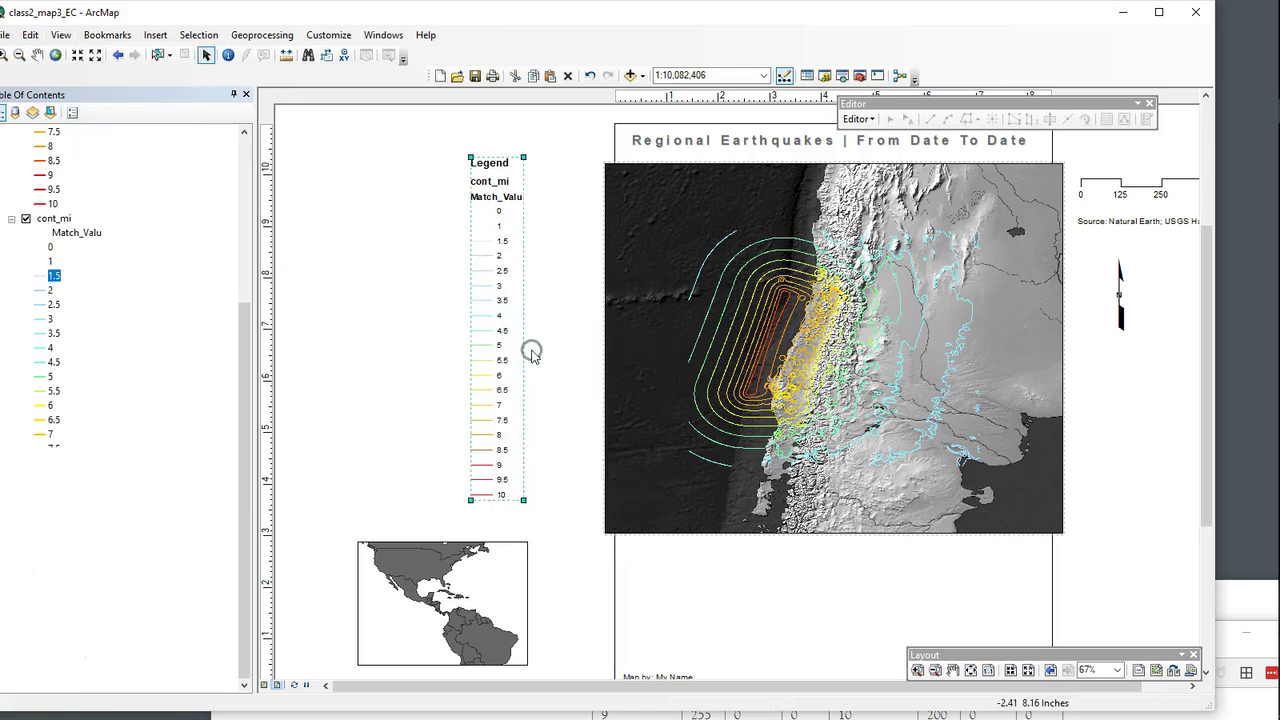
click(155, 35)
click(185, 150)
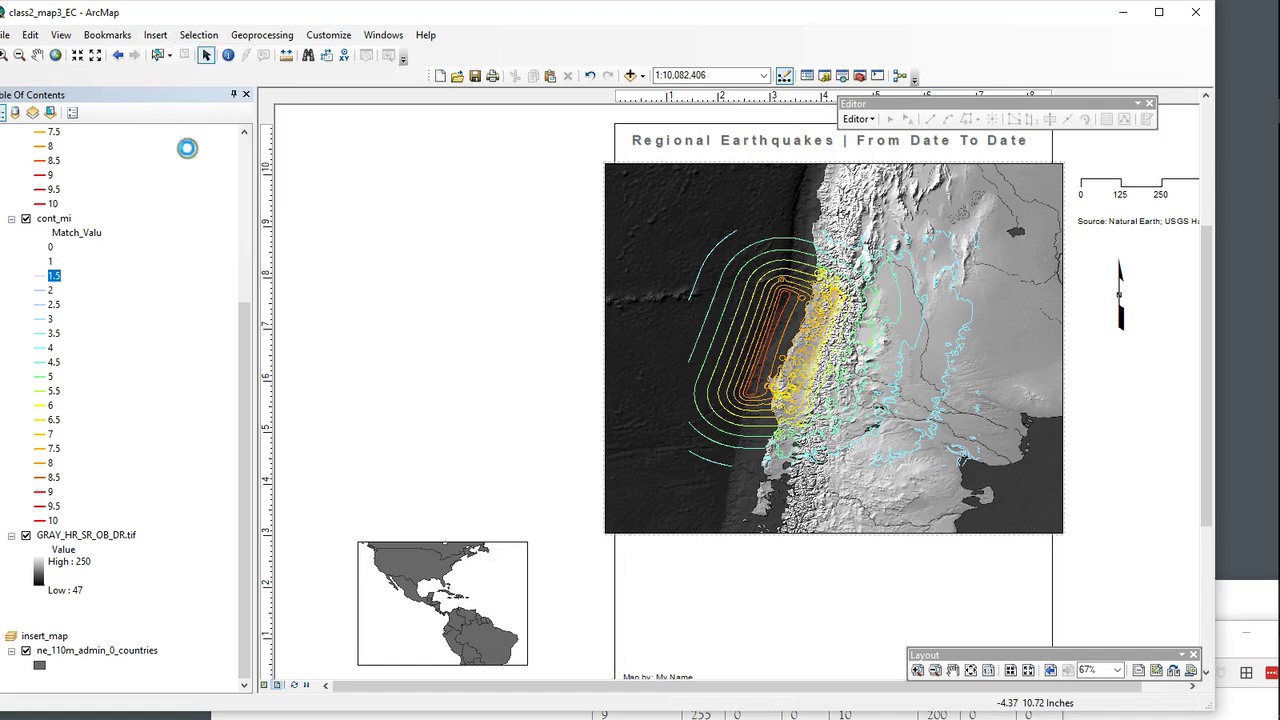
click(557, 380)
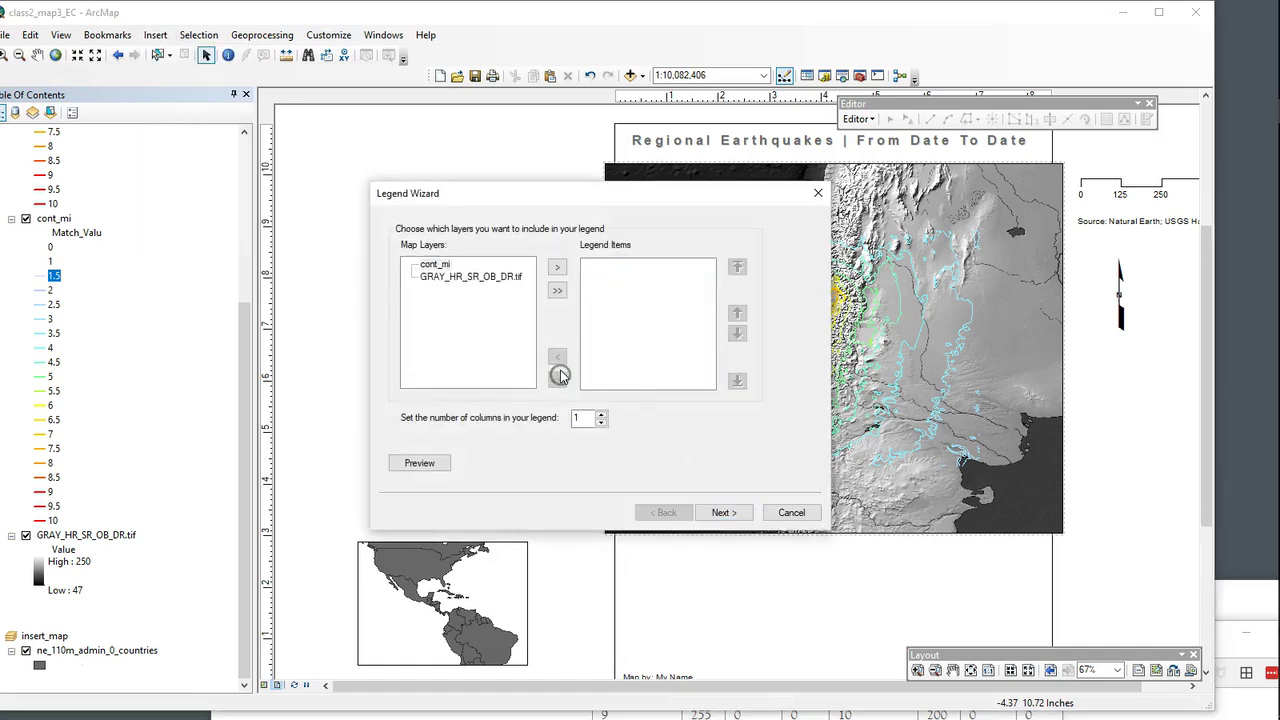
click(560, 268)
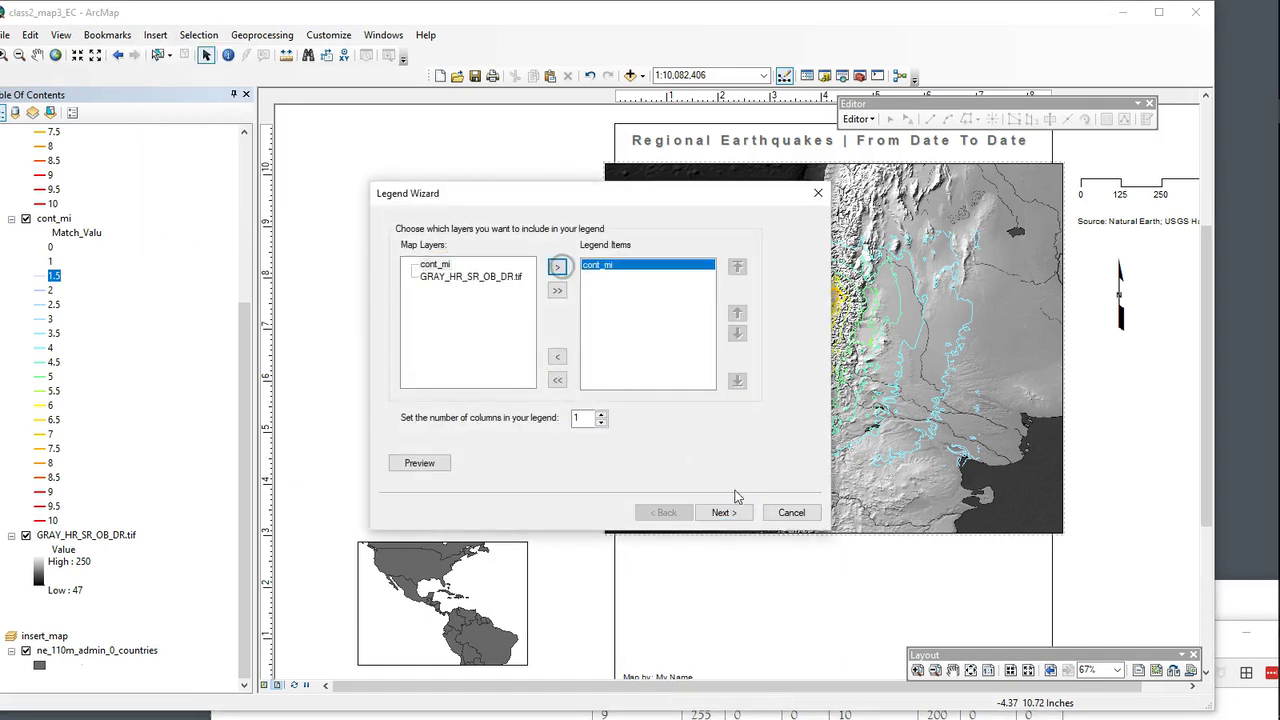
click(729, 514)
click(724, 513)
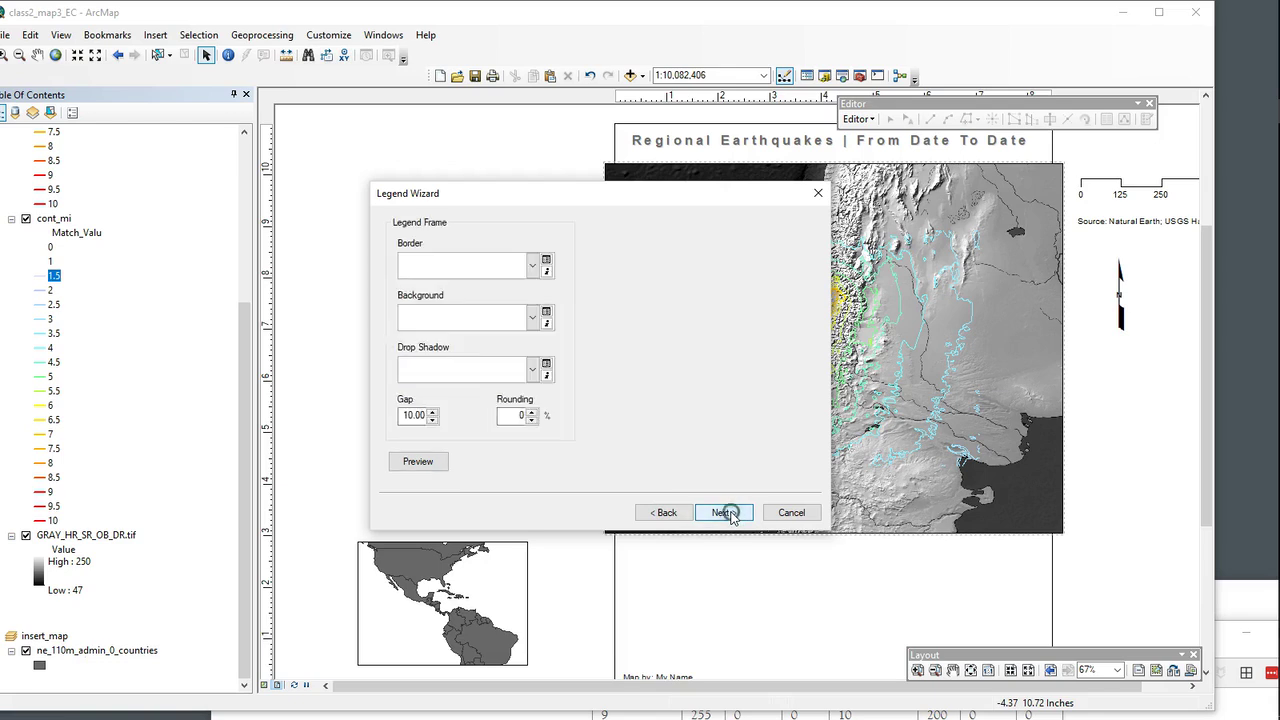
click(724, 513)
click(724, 513)
click(726, 512)
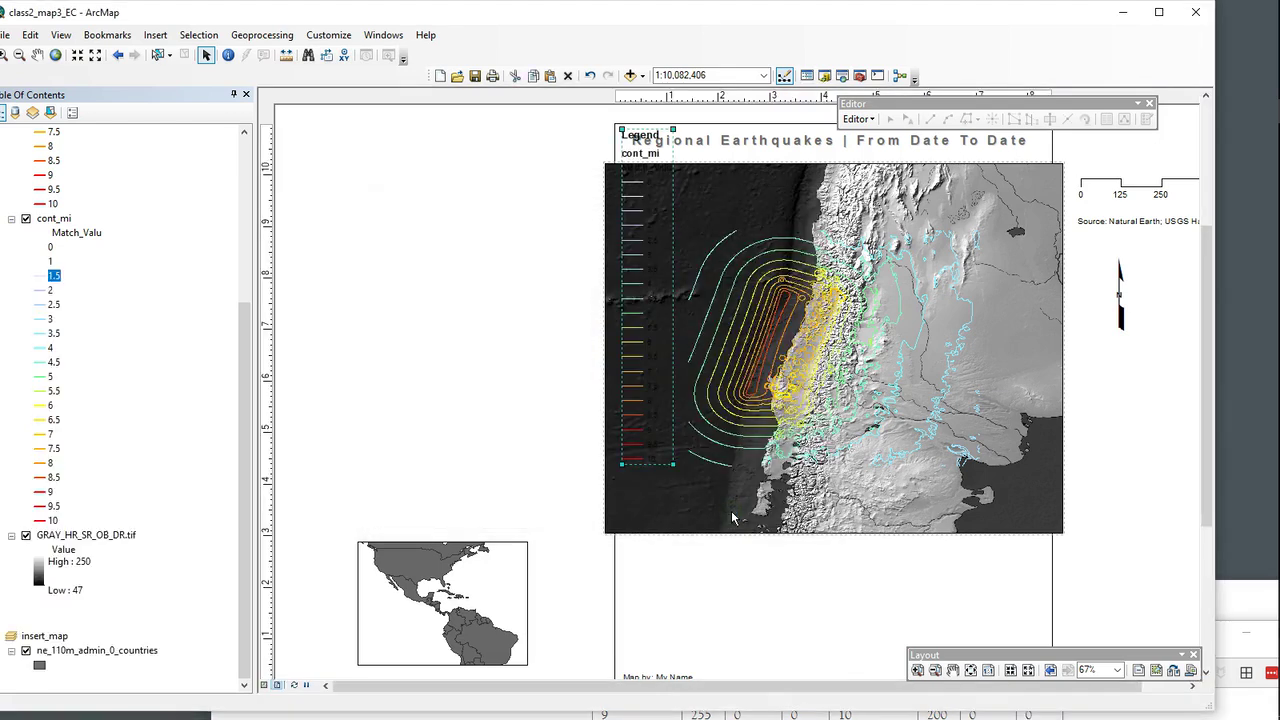
- Move the new legend off the map into the blank area outside the page, above the inset map
drag(638, 306, 356, 318)
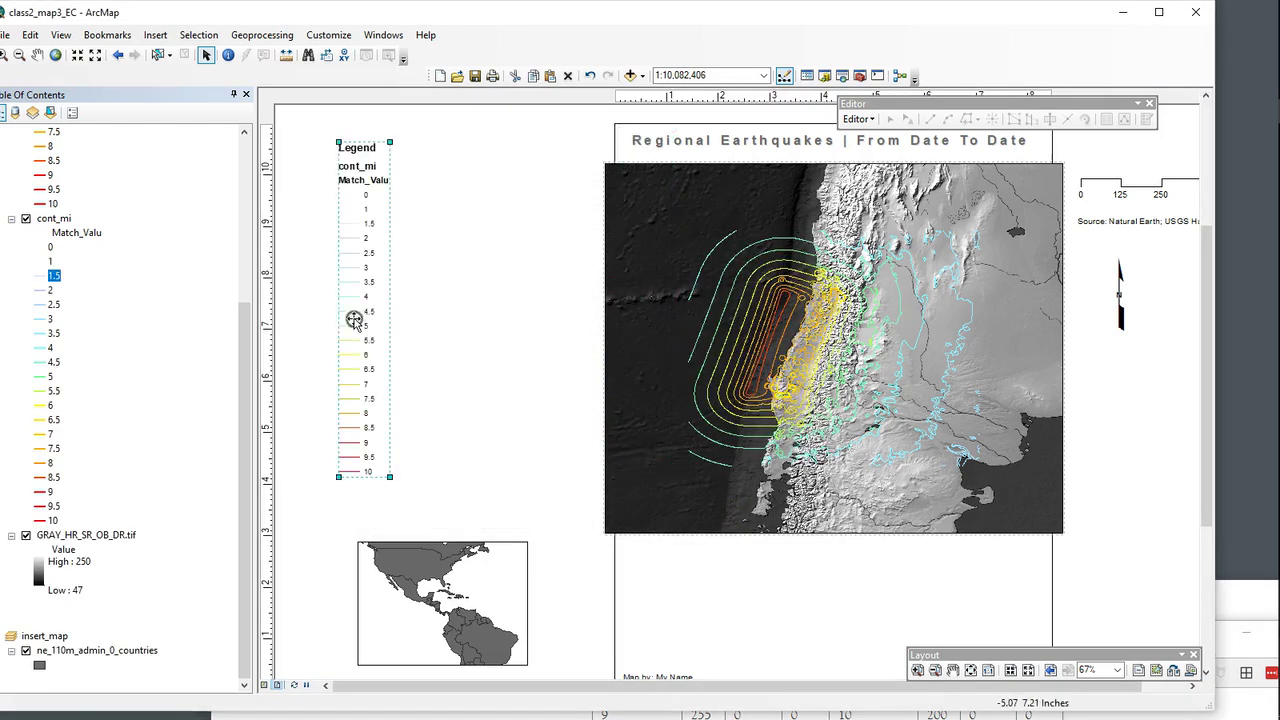
right_click(356, 316)
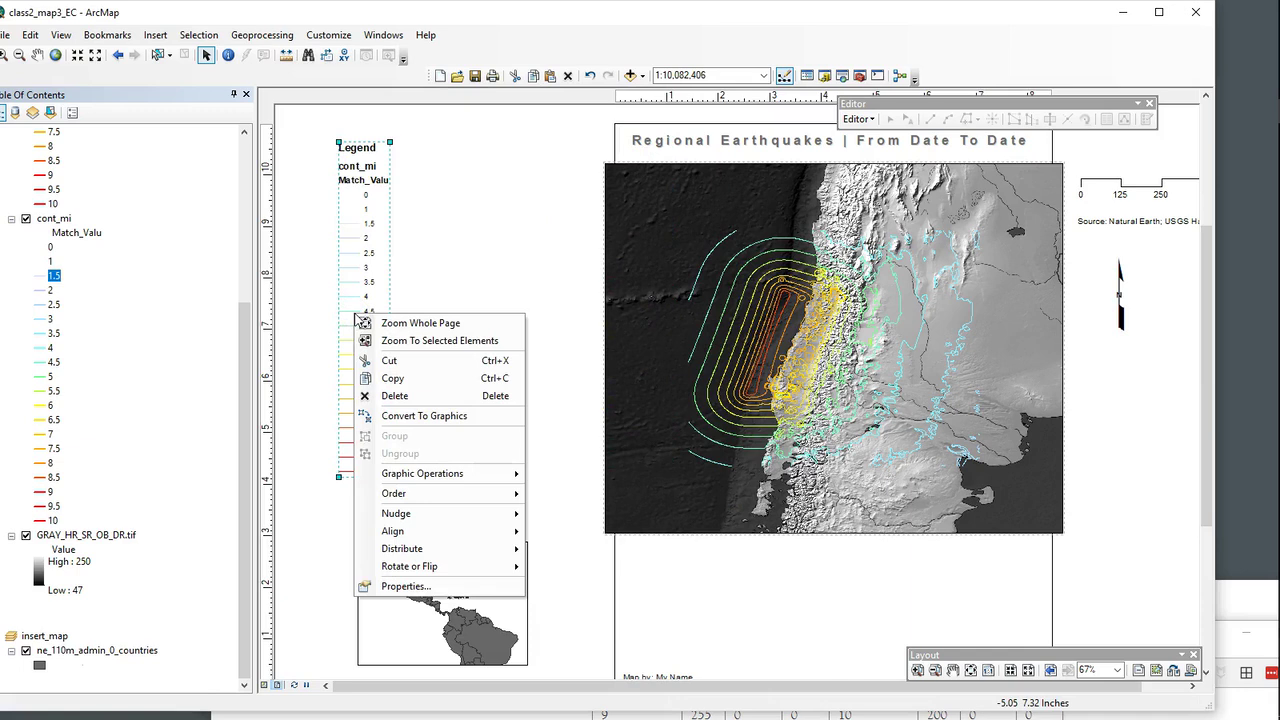
click(457, 240)
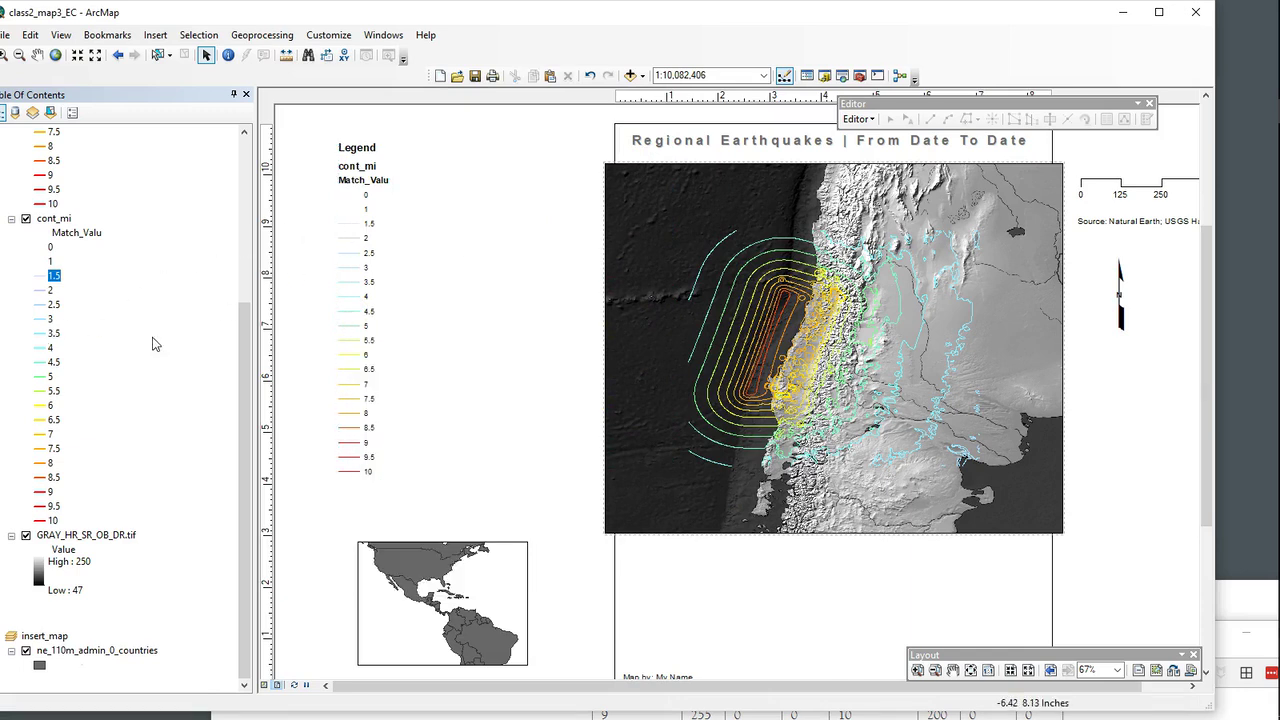
- Duplicate the legend and place the original and its copy side by side in the blank area outside the page
right_click(348, 285)
click(380, 347)
right_click(471, 246)
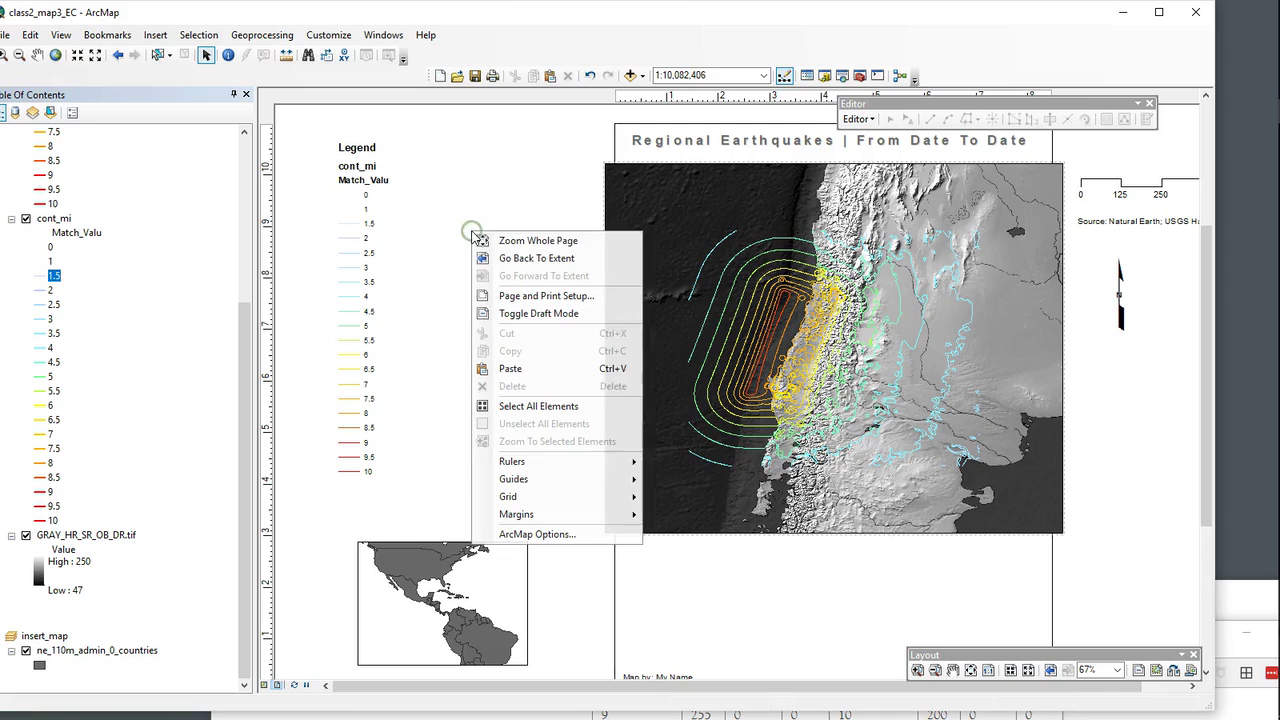
click(529, 368)
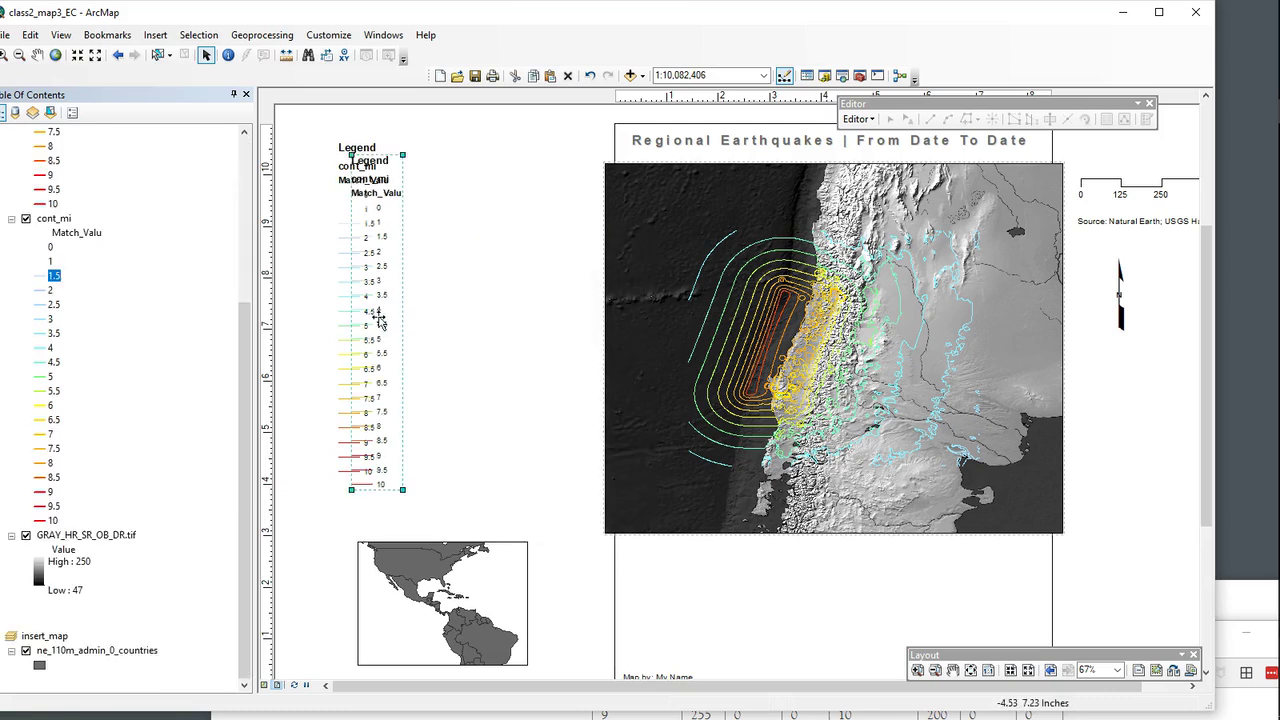
drag(351, 289, 299, 280)
click(424, 290)
drag(500, 347, 463, 320)
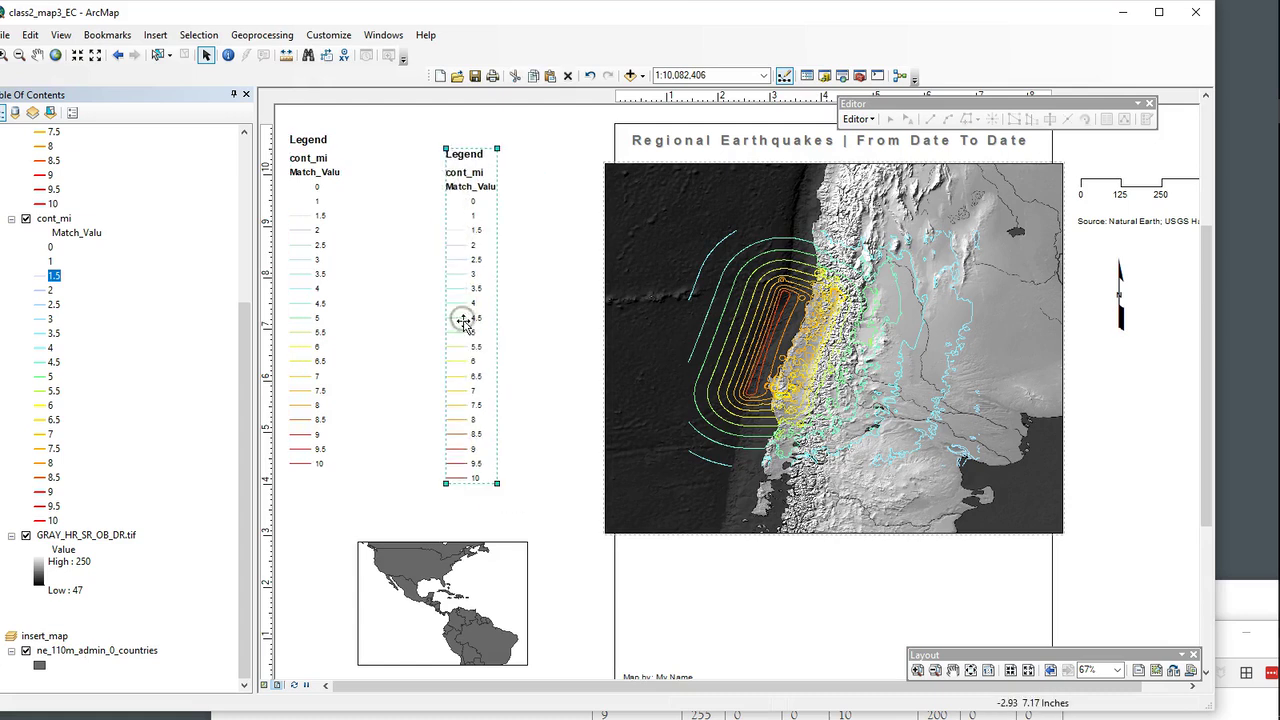
- Convert the legend copy nearer the map to graphics and ungroup it into separately selectable elements
right_click(463, 322)
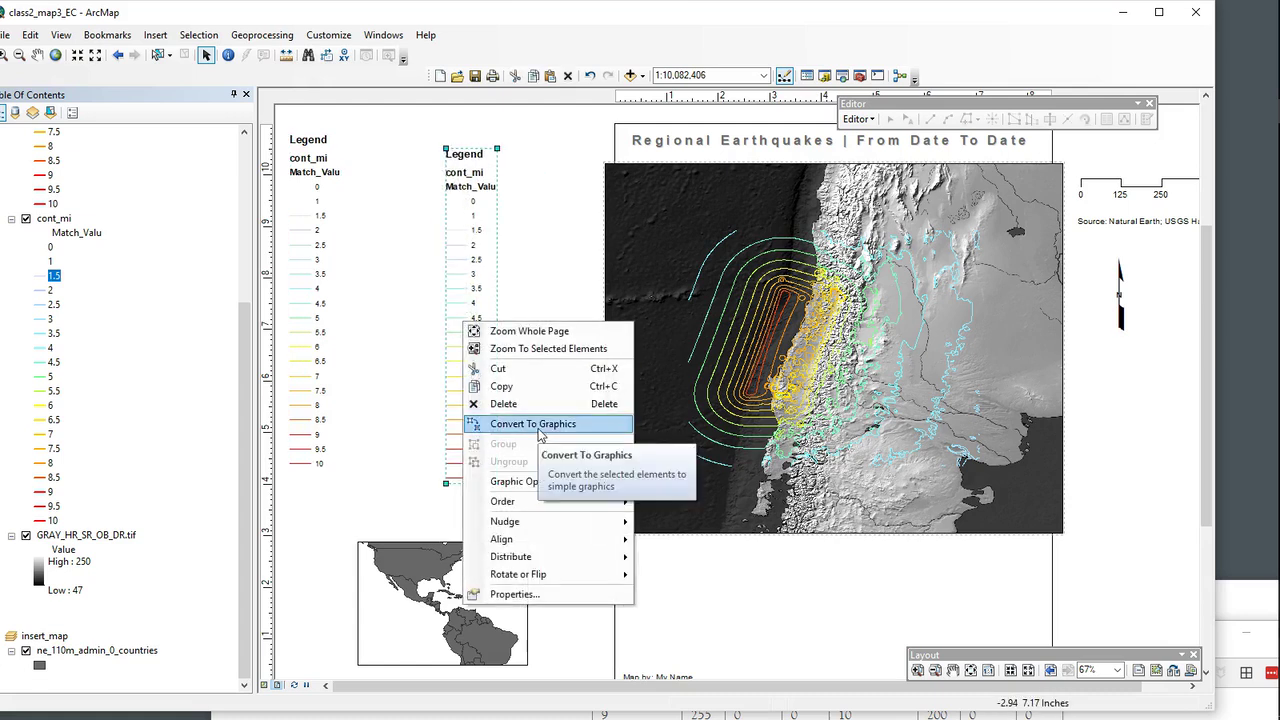
click(537, 427)
click(428, 472)
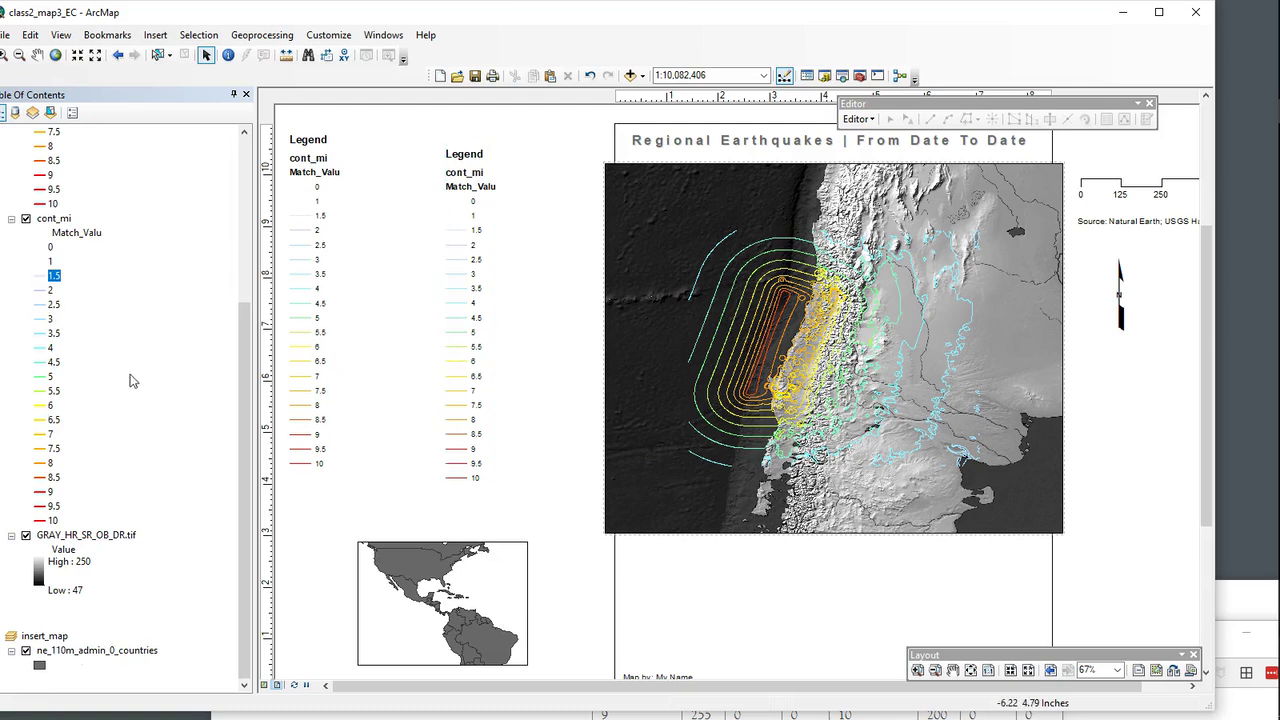
right_click(458, 422)
click(510, 558)
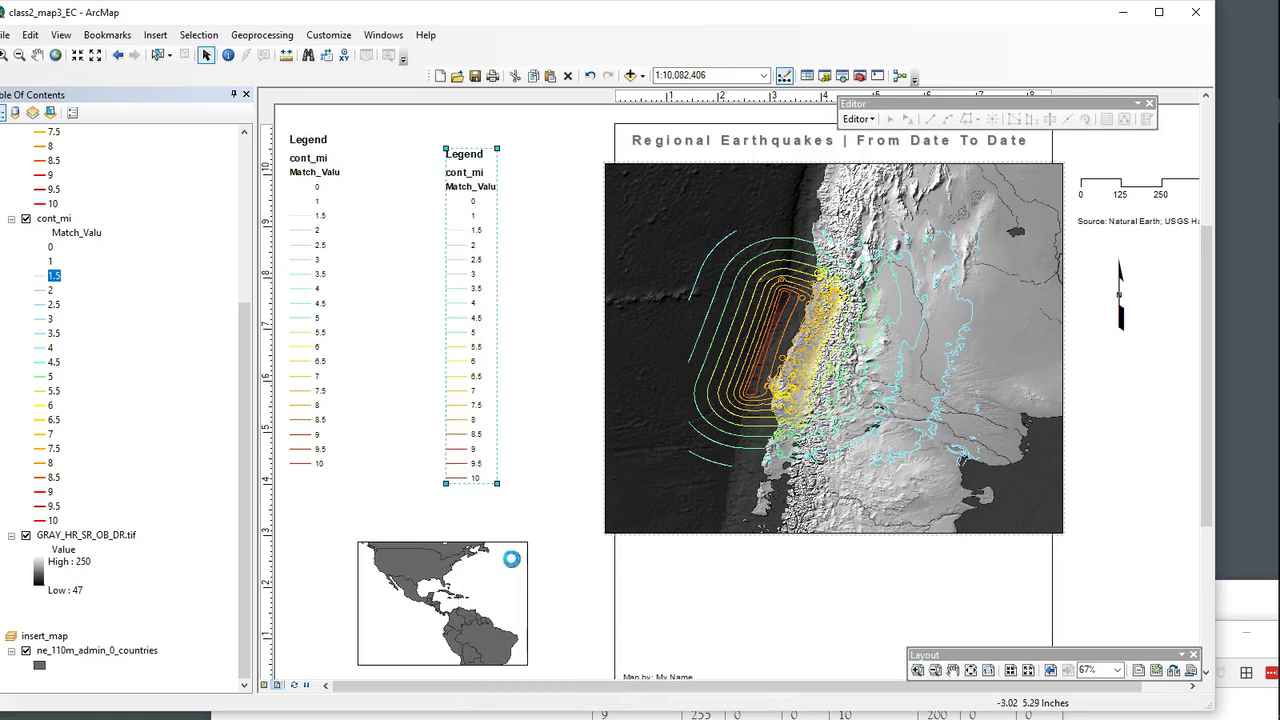
click(466, 376)
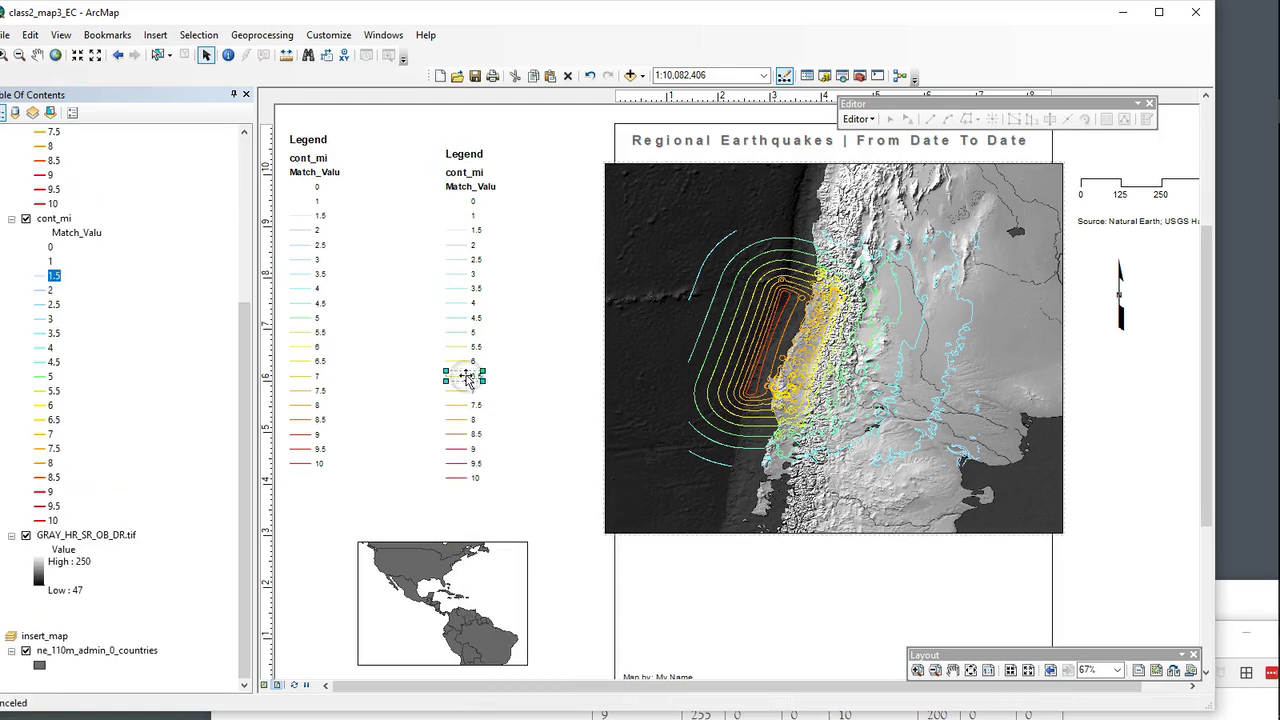
click(460, 230)
right_click(455, 186)
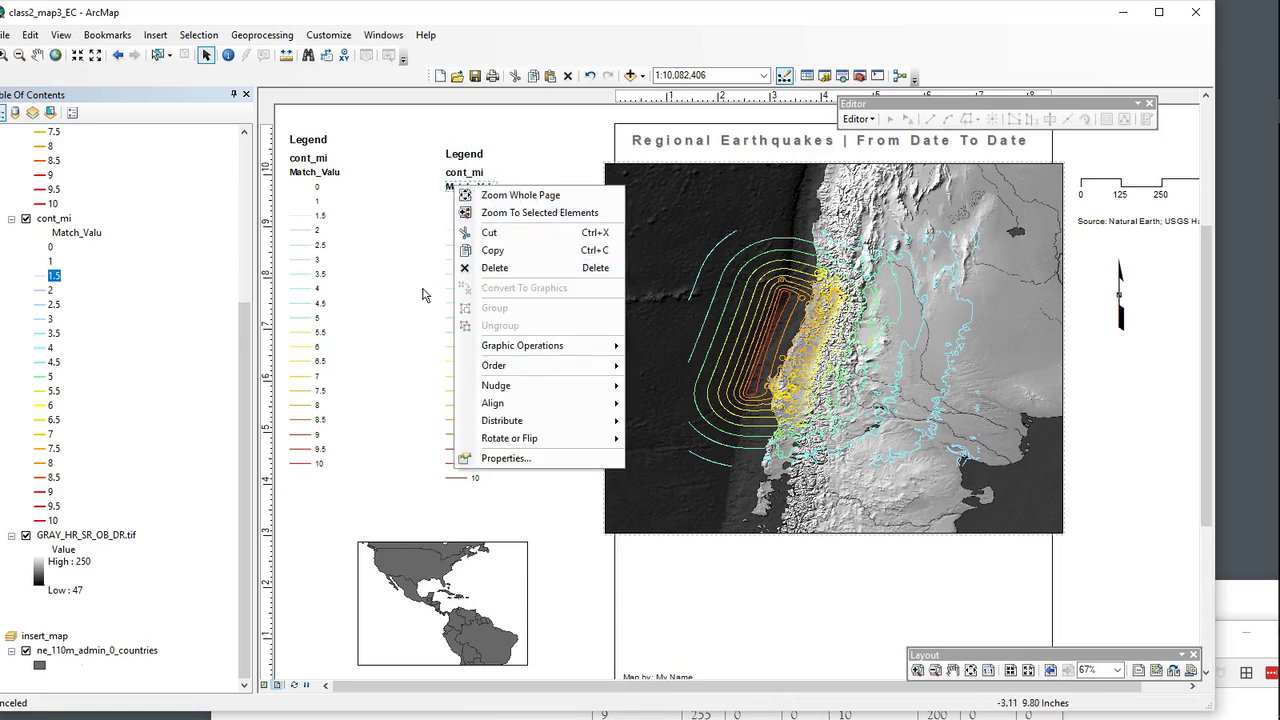
click(410, 287)
- Change the ungrouped legend's title text to "Earthquake Intensity" and apply it
click(460, 155)
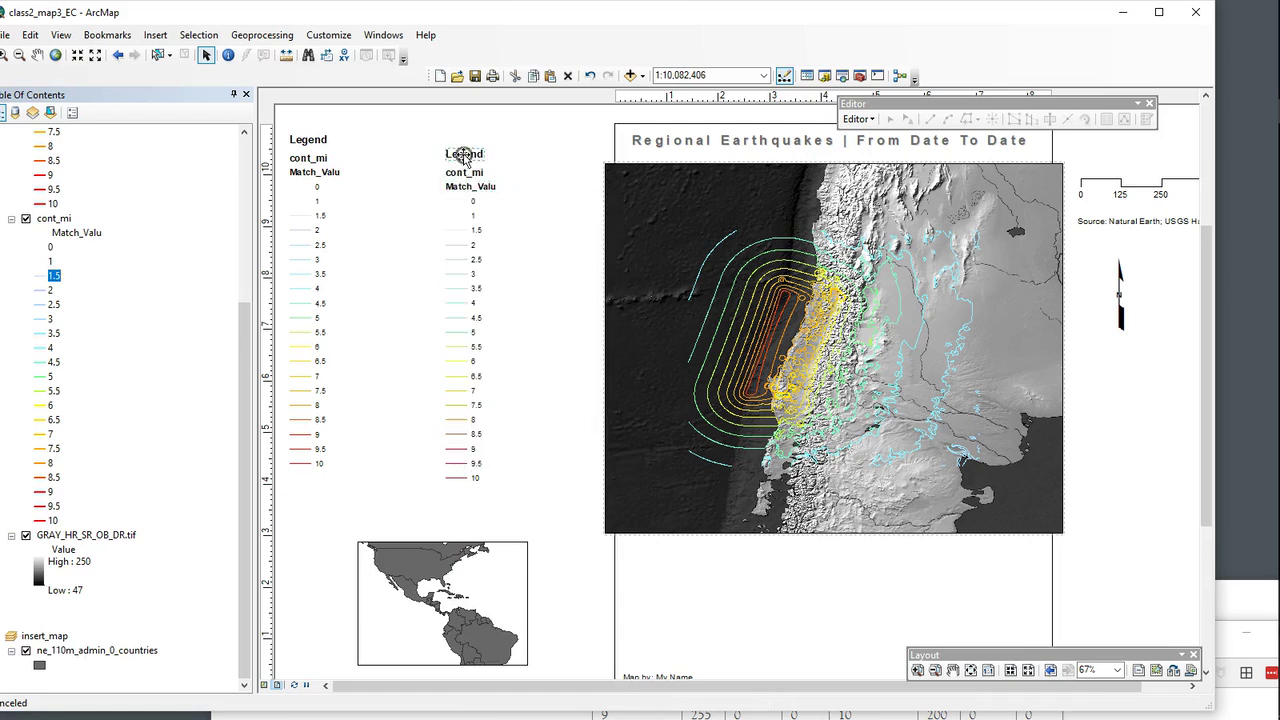
double_click(463, 155)
click(503, 283)
drag(503, 283, 435, 265)
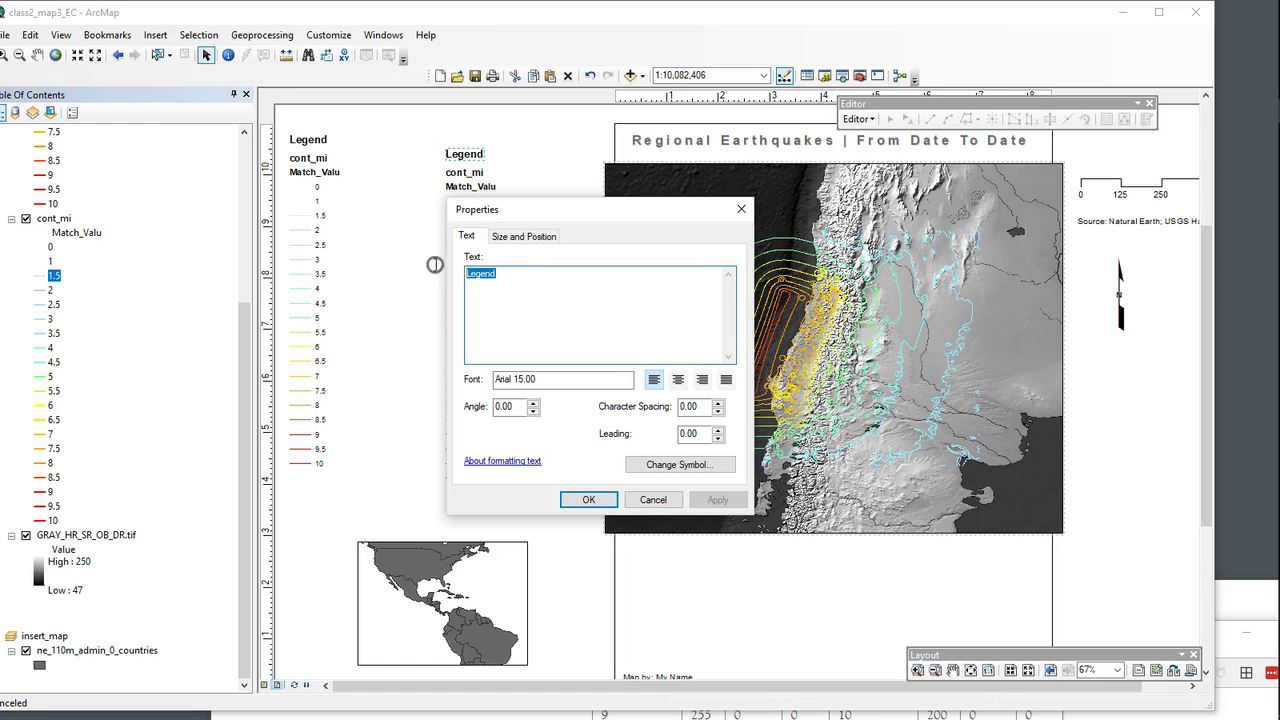
text(Eath)
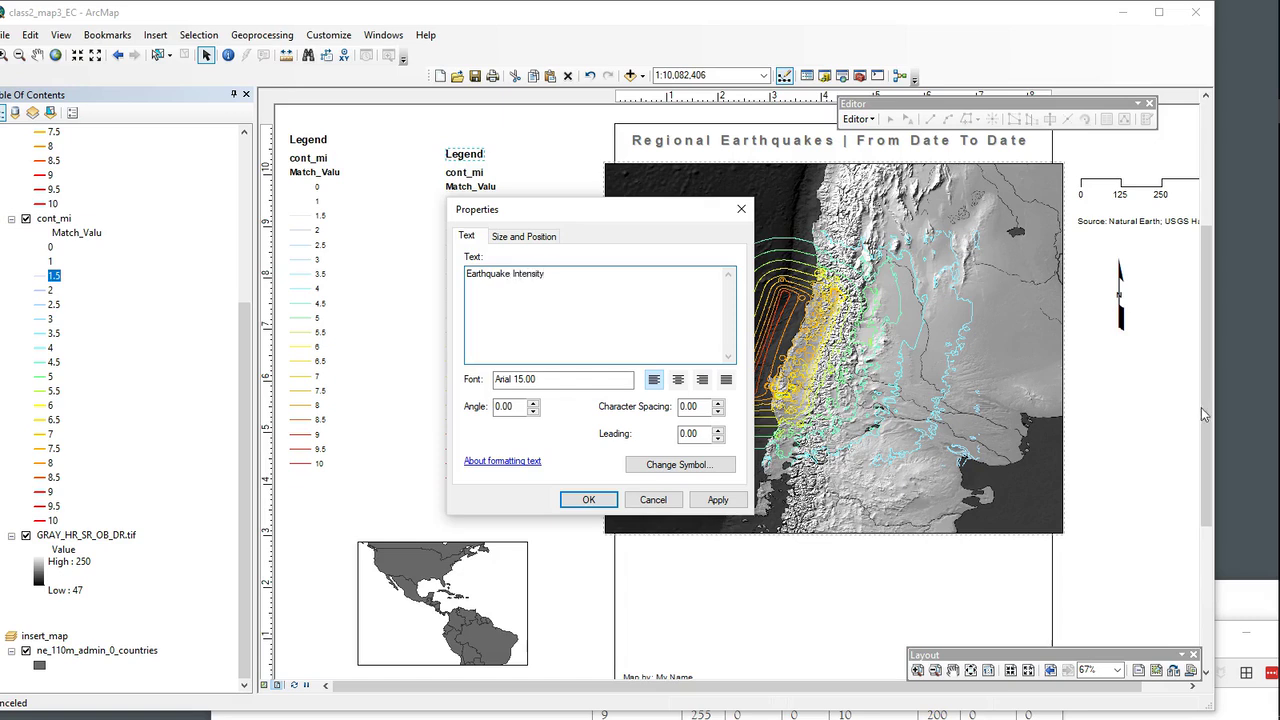
click(718, 499)
click(588, 499)
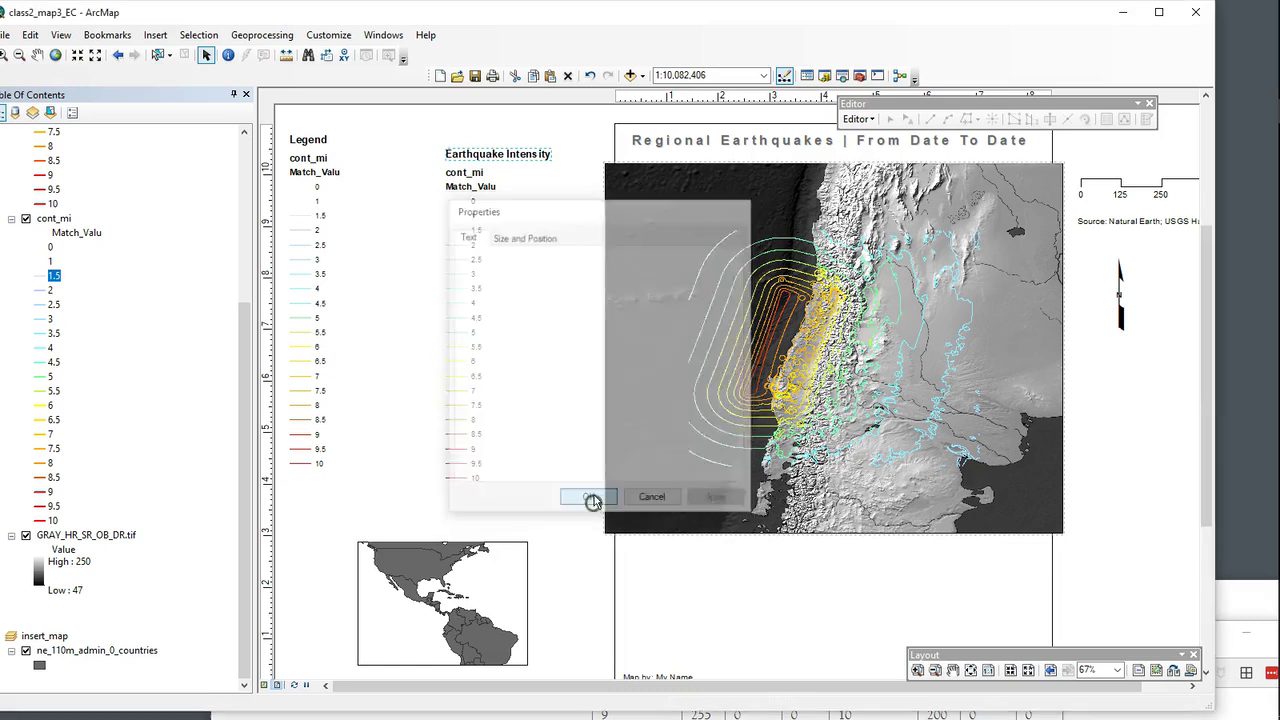
- Delete the Match_Valu and cont_mi headings beneath the Earthquake Intensity title
click(477, 187)
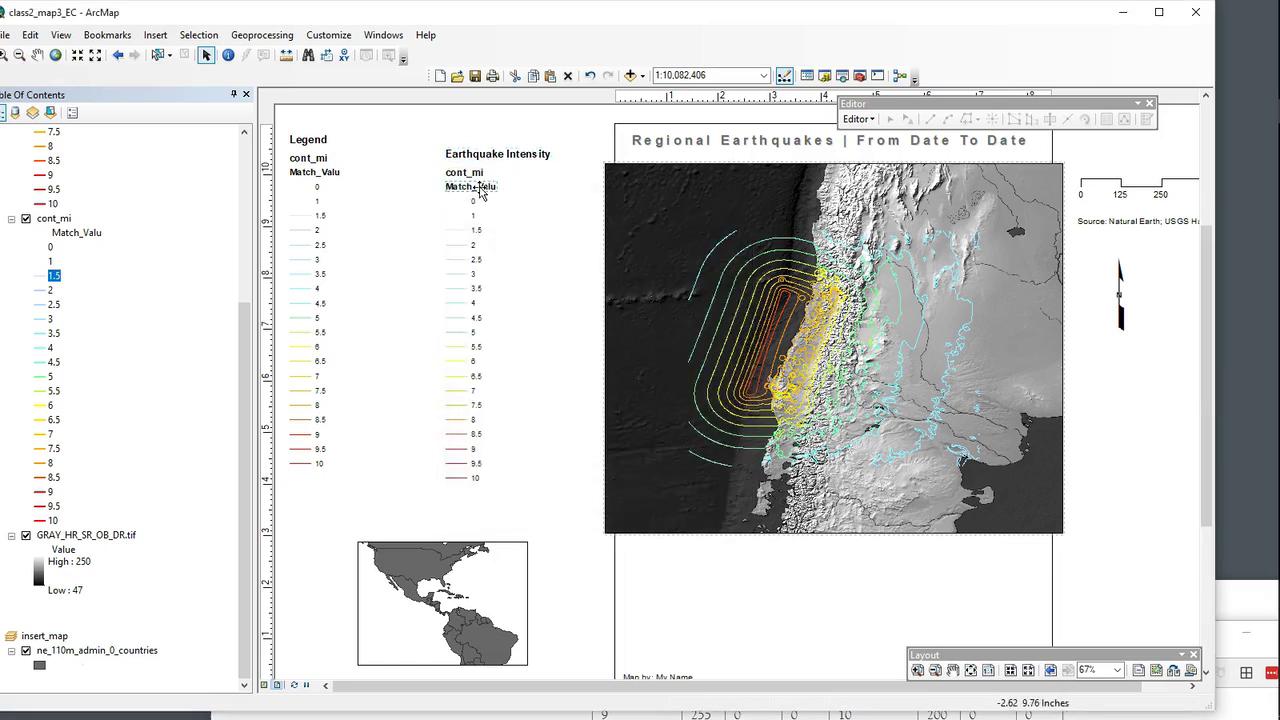
right_click(480, 190)
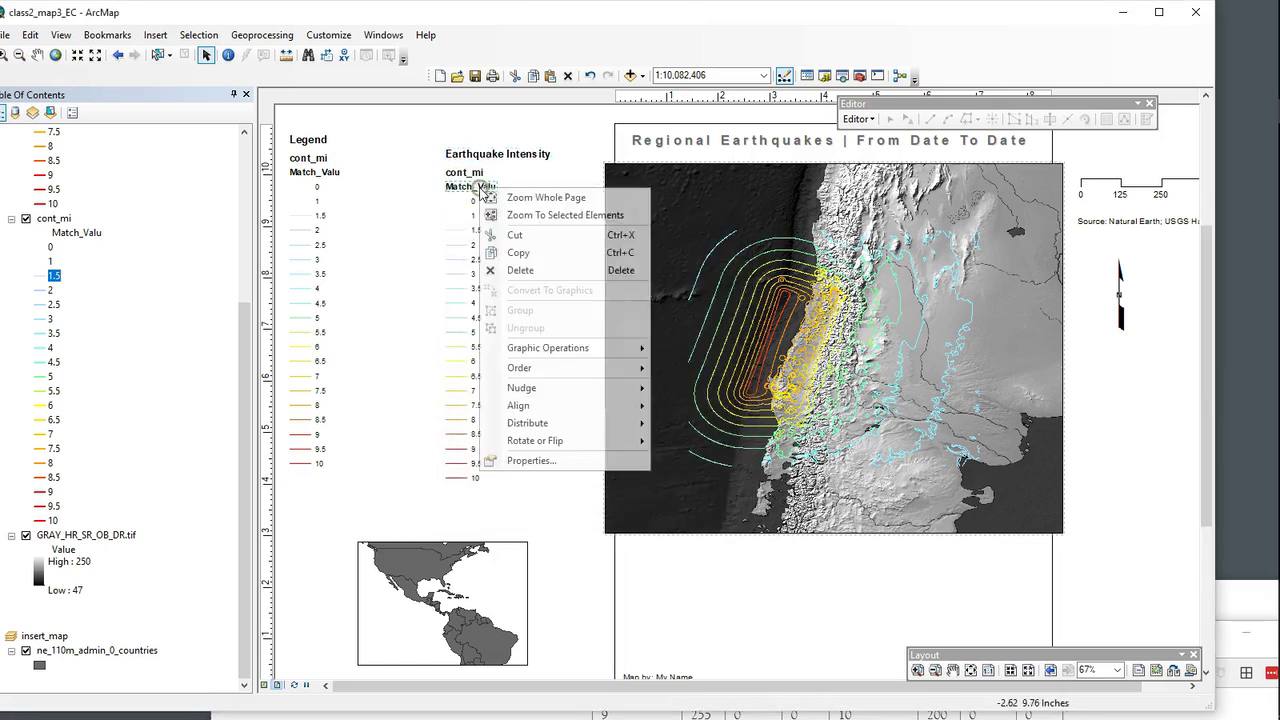
click(540, 271)
right_click(466, 174)
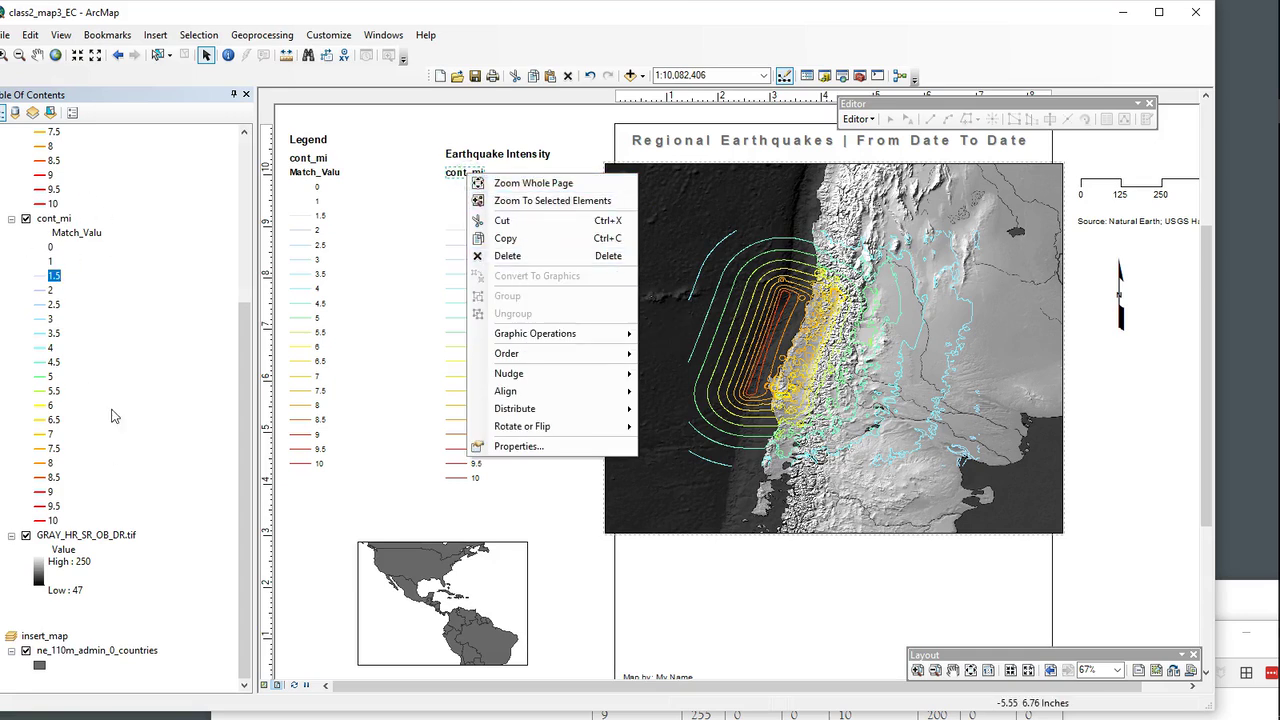
click(515, 255)
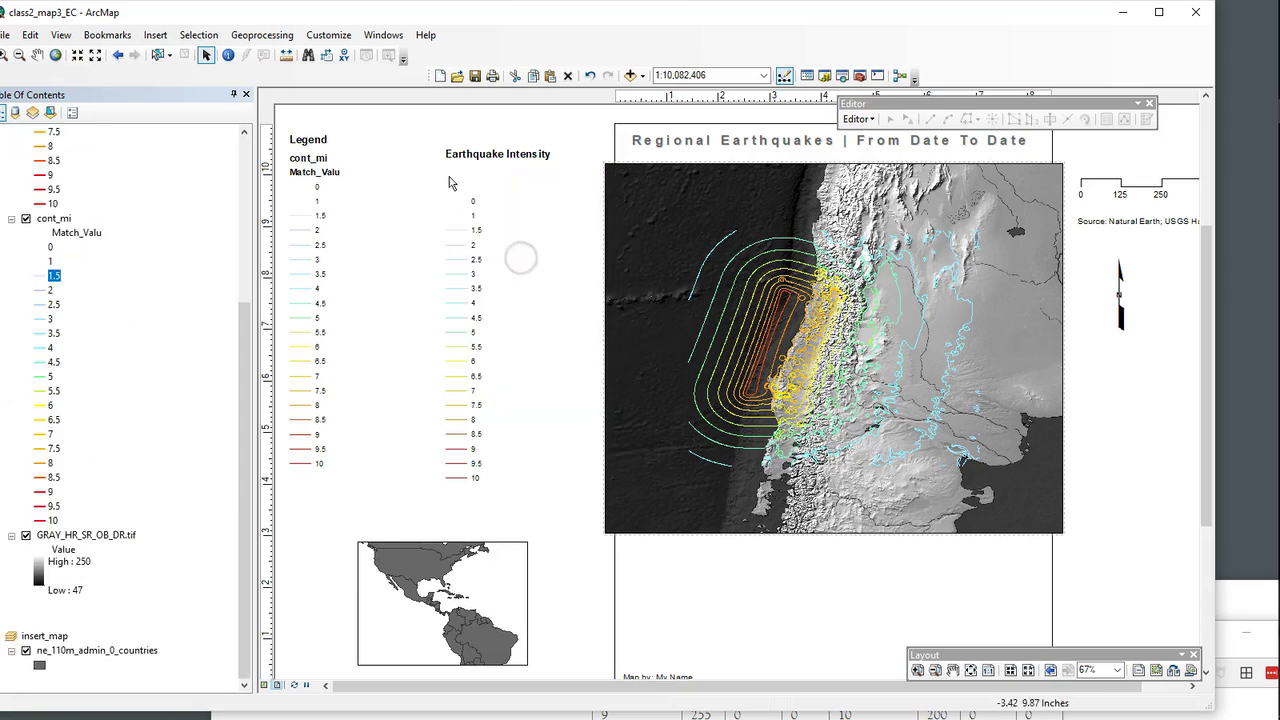
- Delete the 1.5, 1 and 0 entries from the ungrouped Earthquake Intensity legend
click(460, 303)
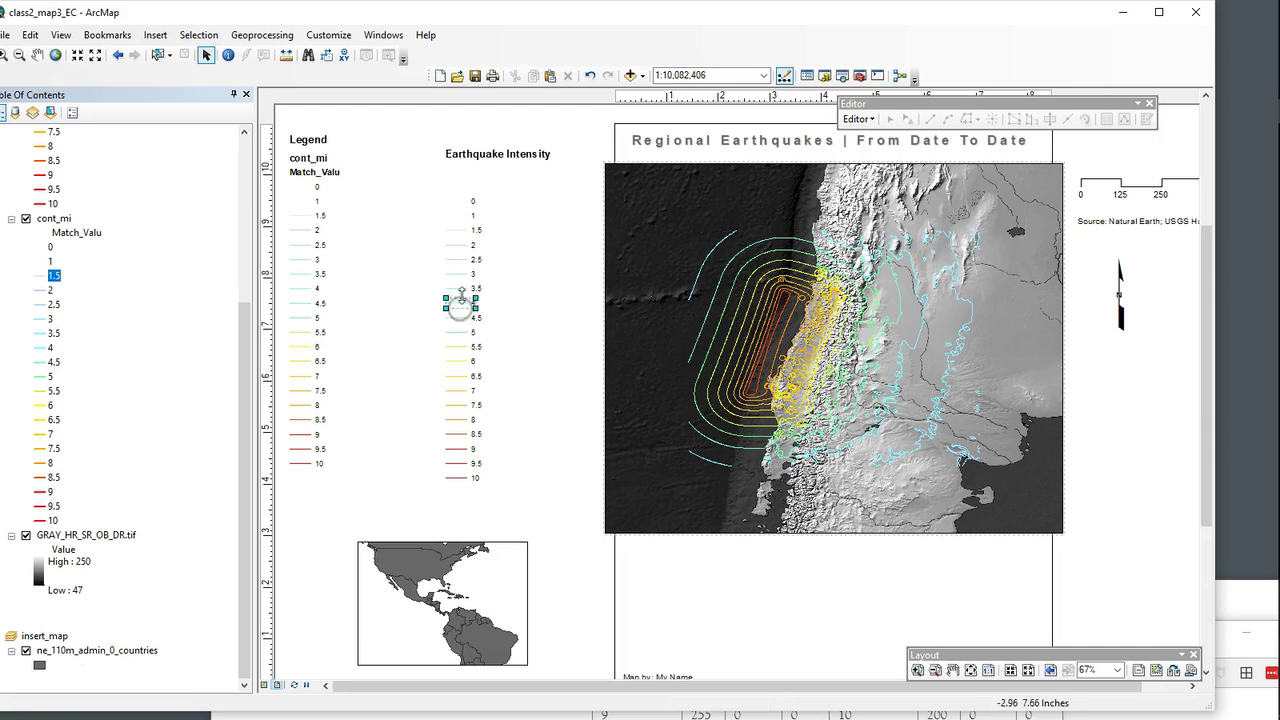
click(462, 231)
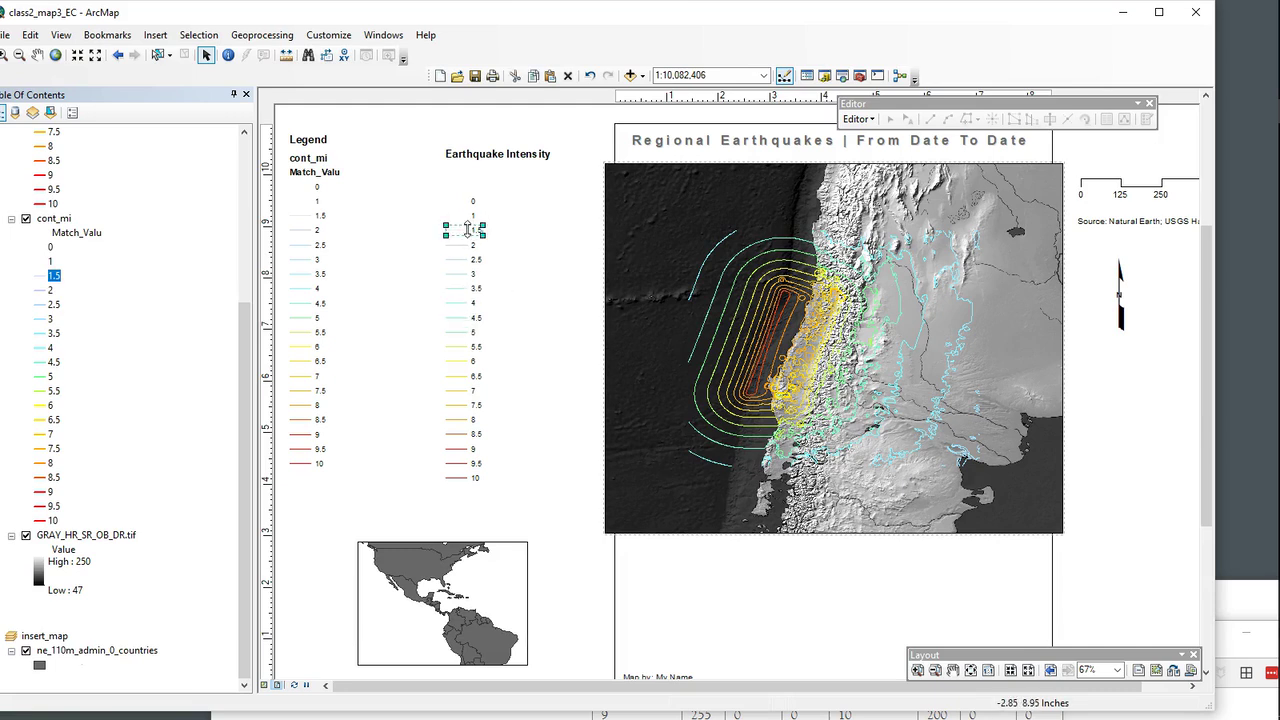
right_click(477, 234)
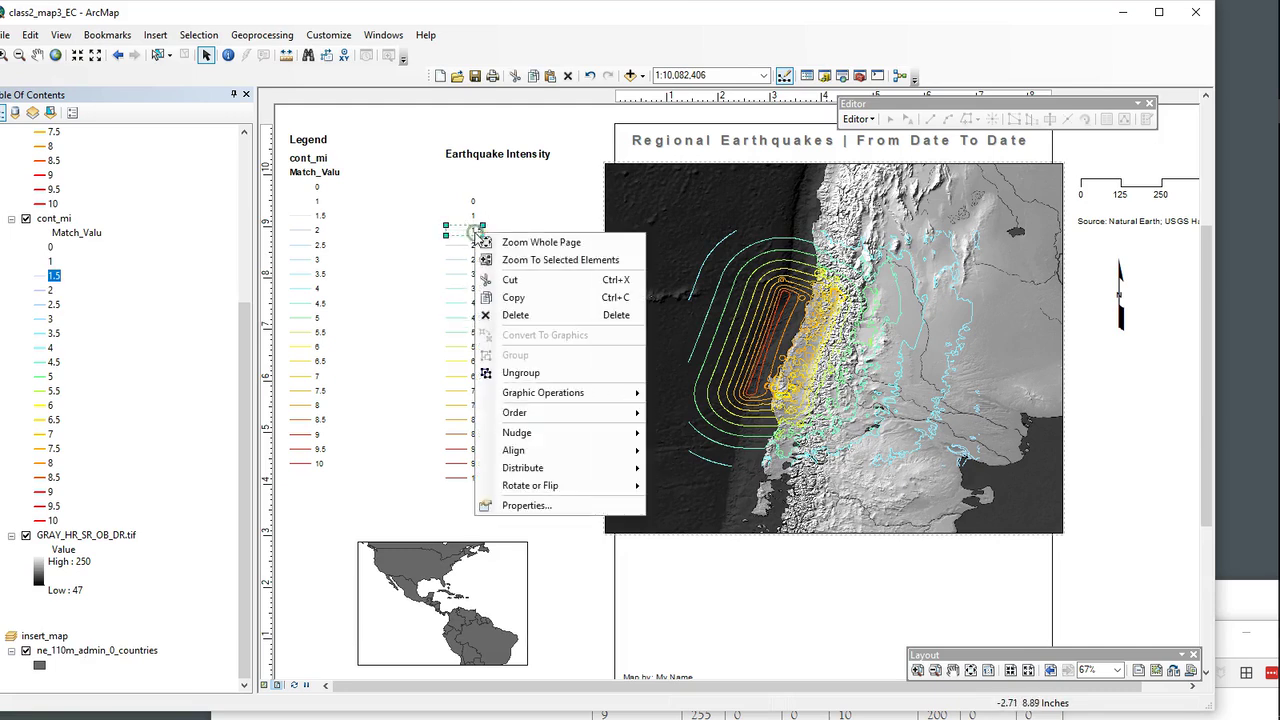
click(531, 314)
click(464, 214)
right_click(463, 215)
click(533, 301)
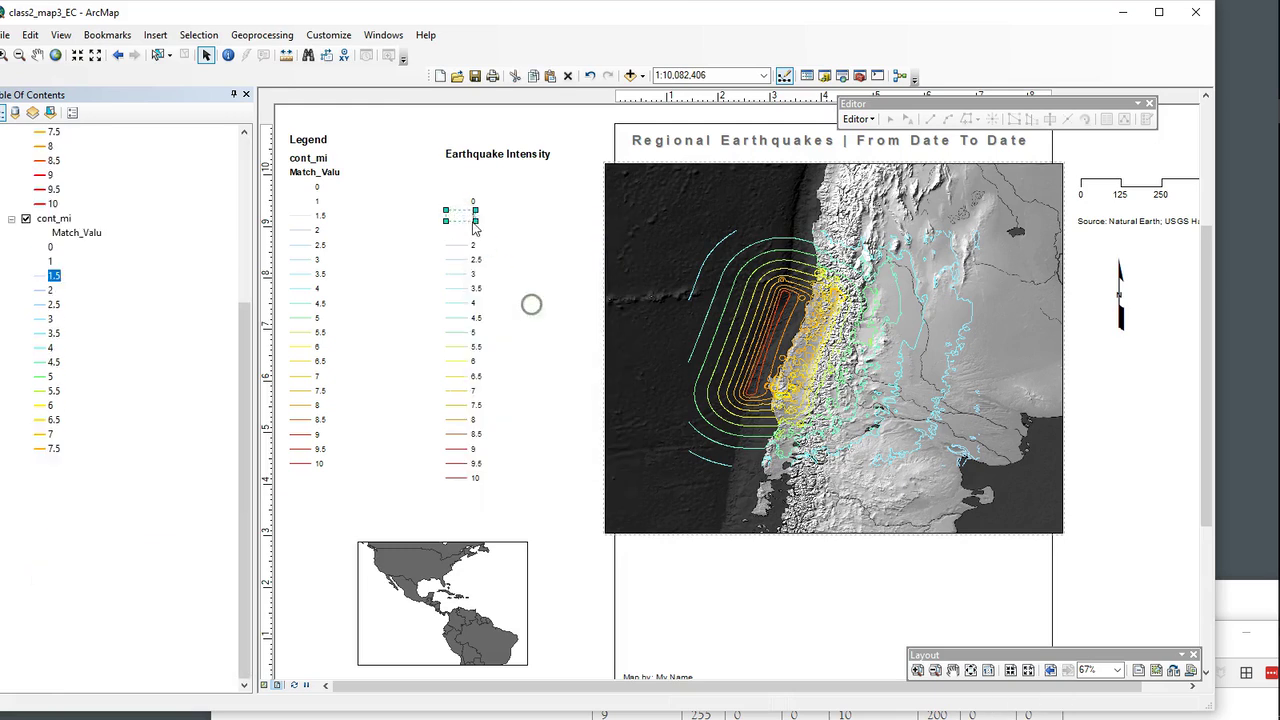
click(460, 204)
right_click(462, 206)
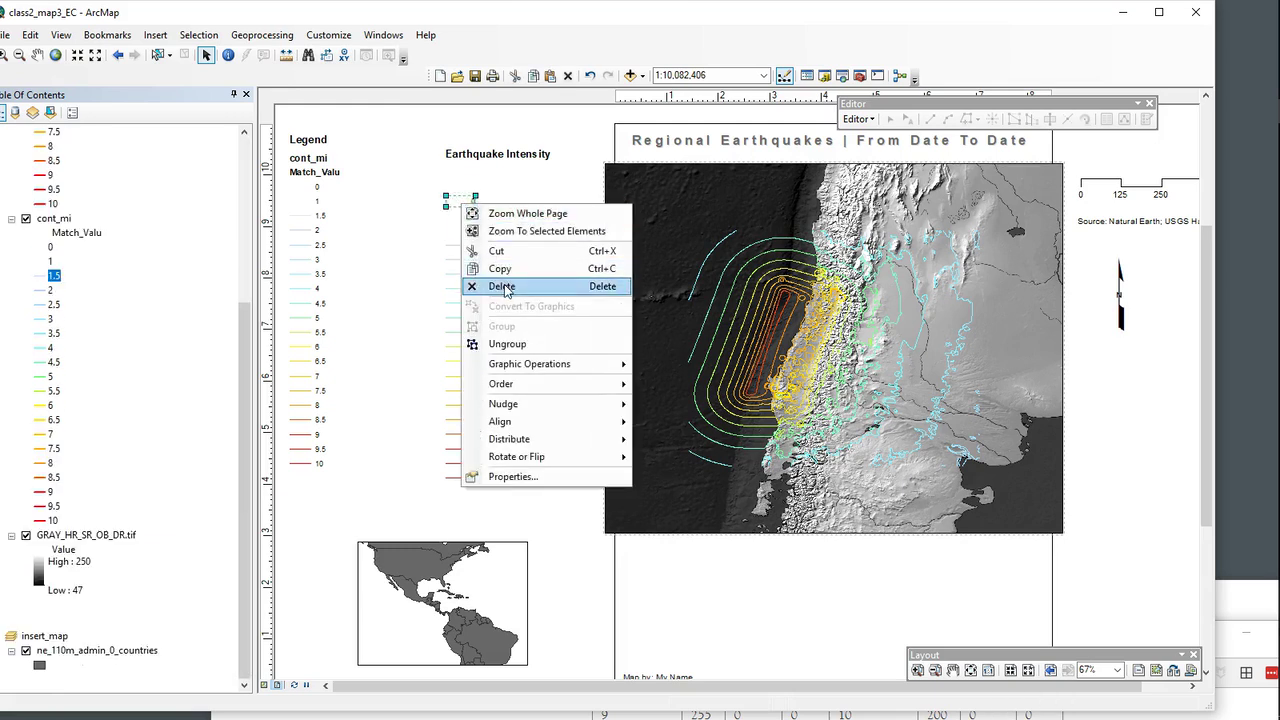
click(503, 287)
- Delete the 2 and 2.5 entries so the Earthquake Intensity legend starts at 3
click(459, 244)
right_click(459, 245)
click(498, 326)
click(459, 261)
right_click(459, 261)
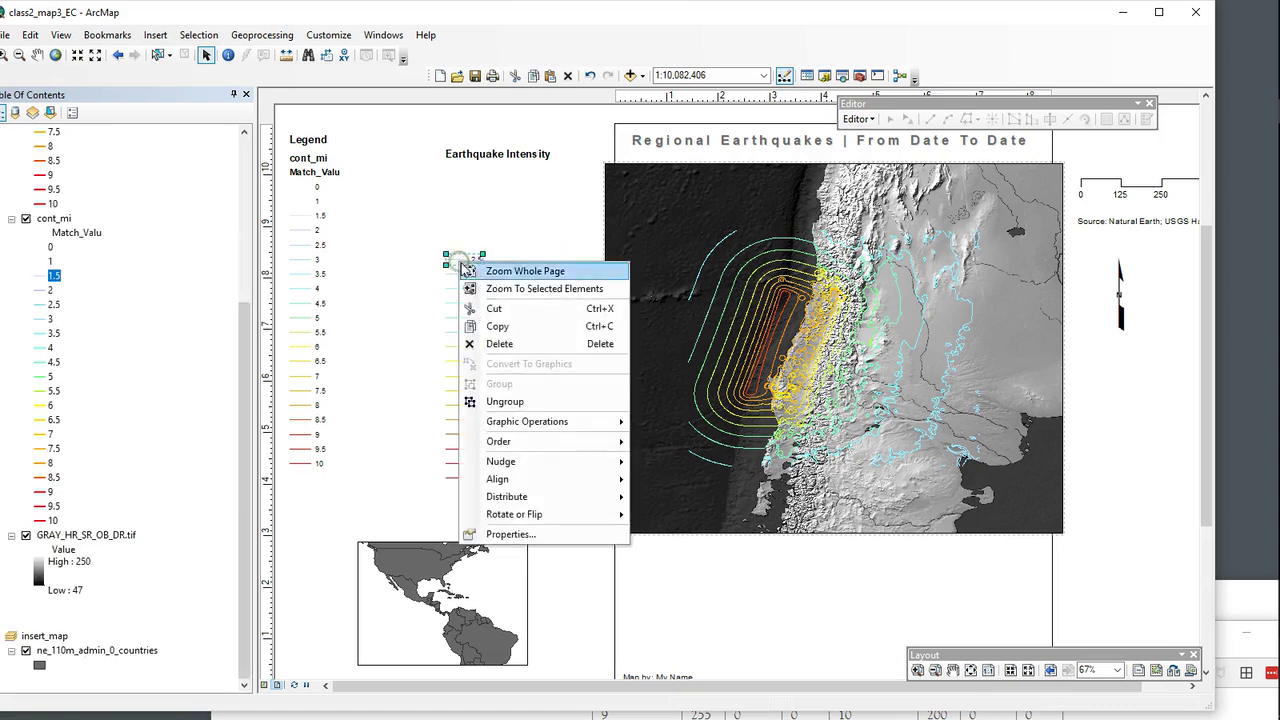
click(506, 341)
click(466, 456)
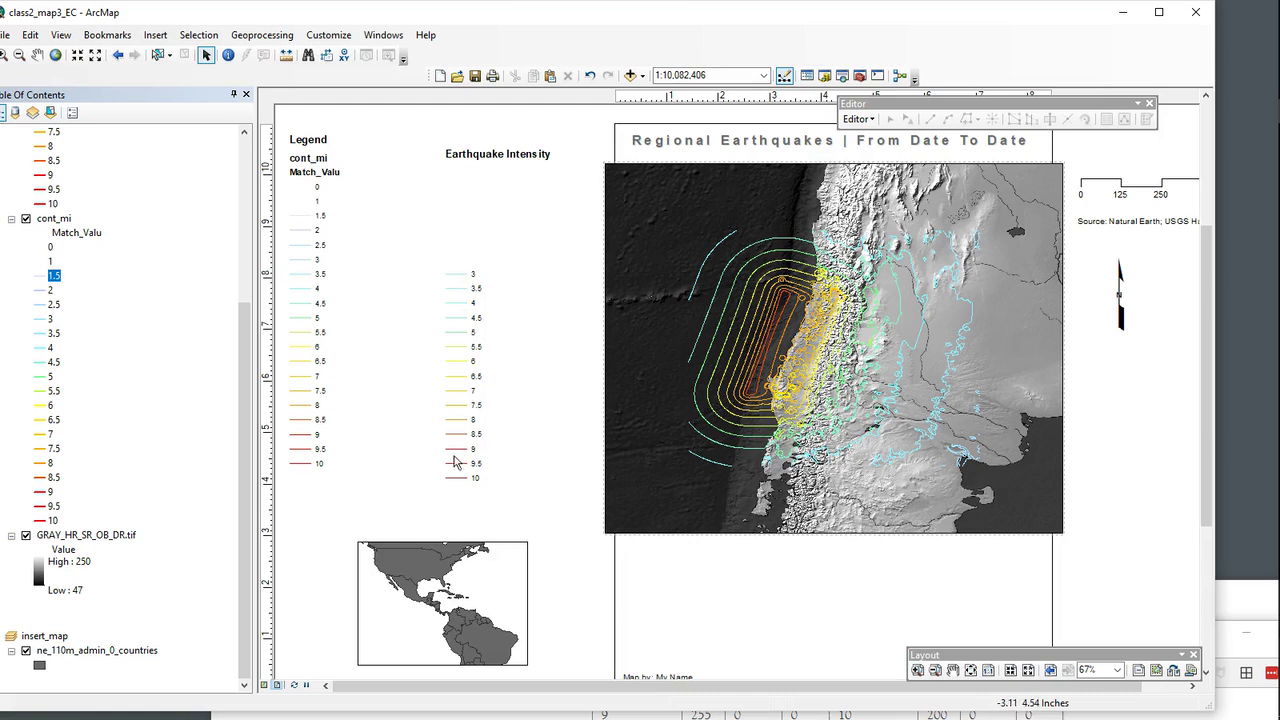
- Check which intensity values occur in the cont_mi layer's attribute table and close it
right_click(53, 226)
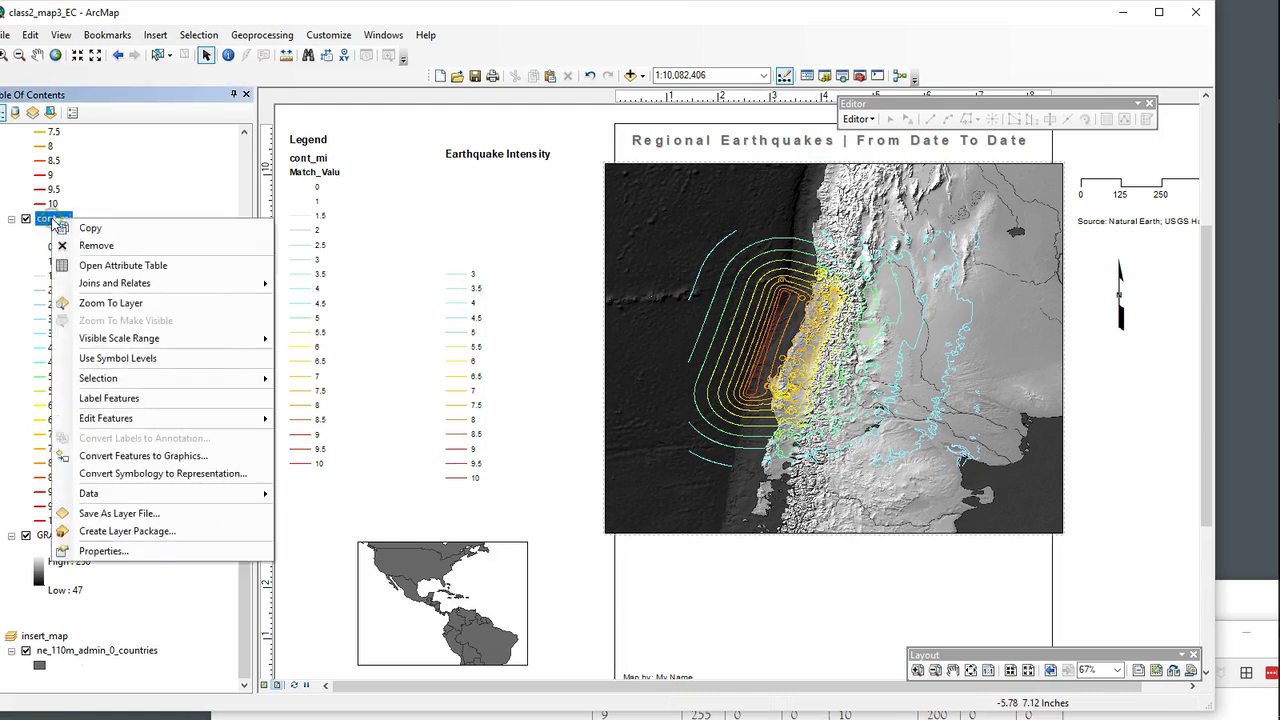
click(150, 266)
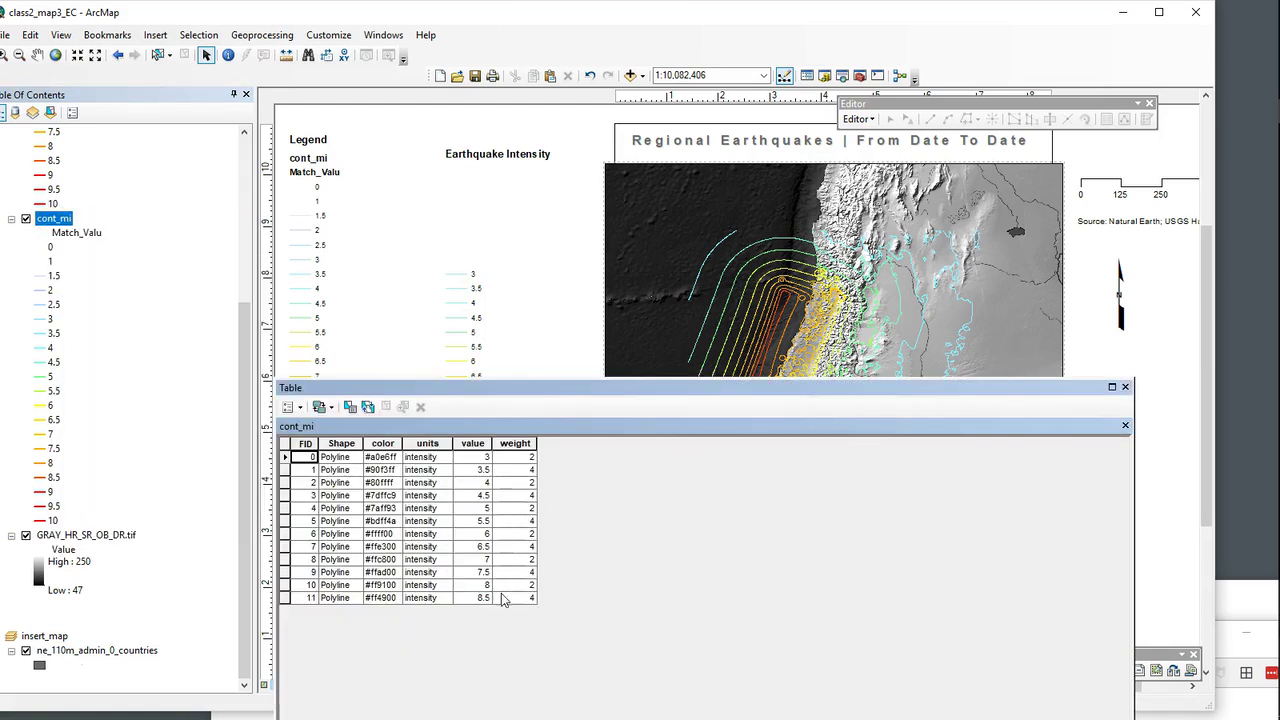
click(1125, 389)
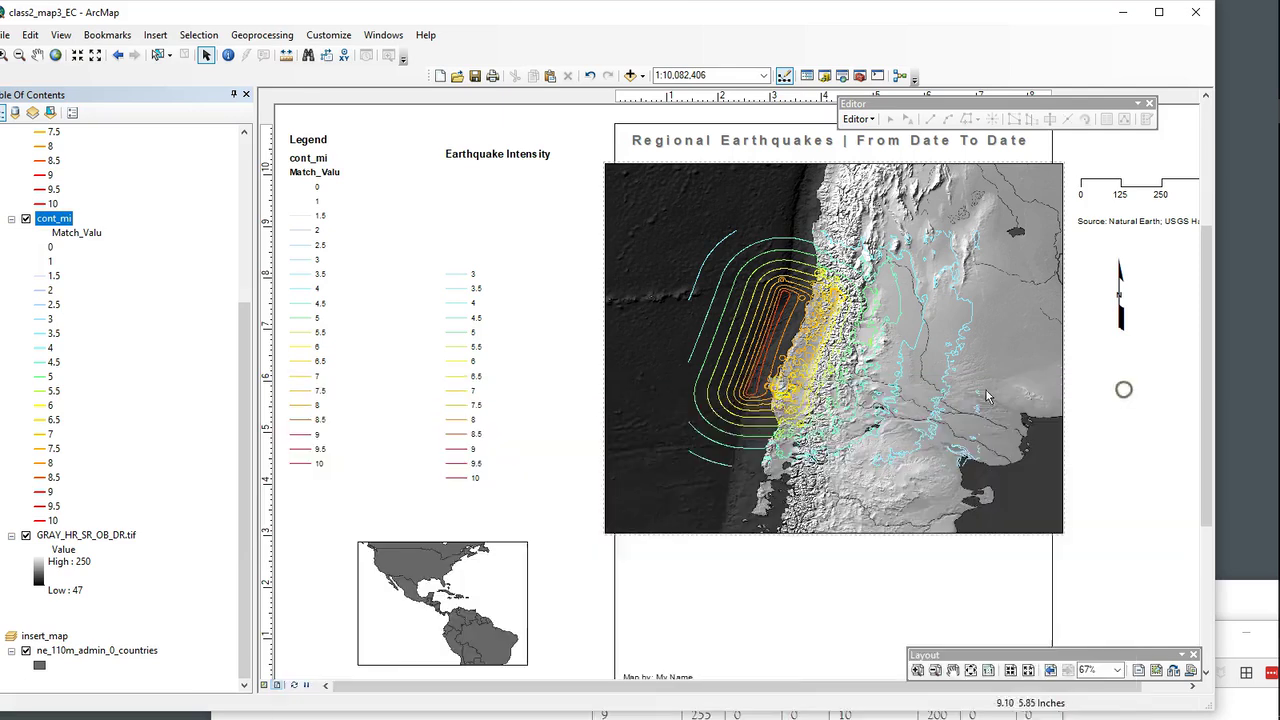
- Delete the 9, 9.5 and 10 entries from the end of the Earthquake Intensity legend
click(459, 452)
right_click(459, 450)
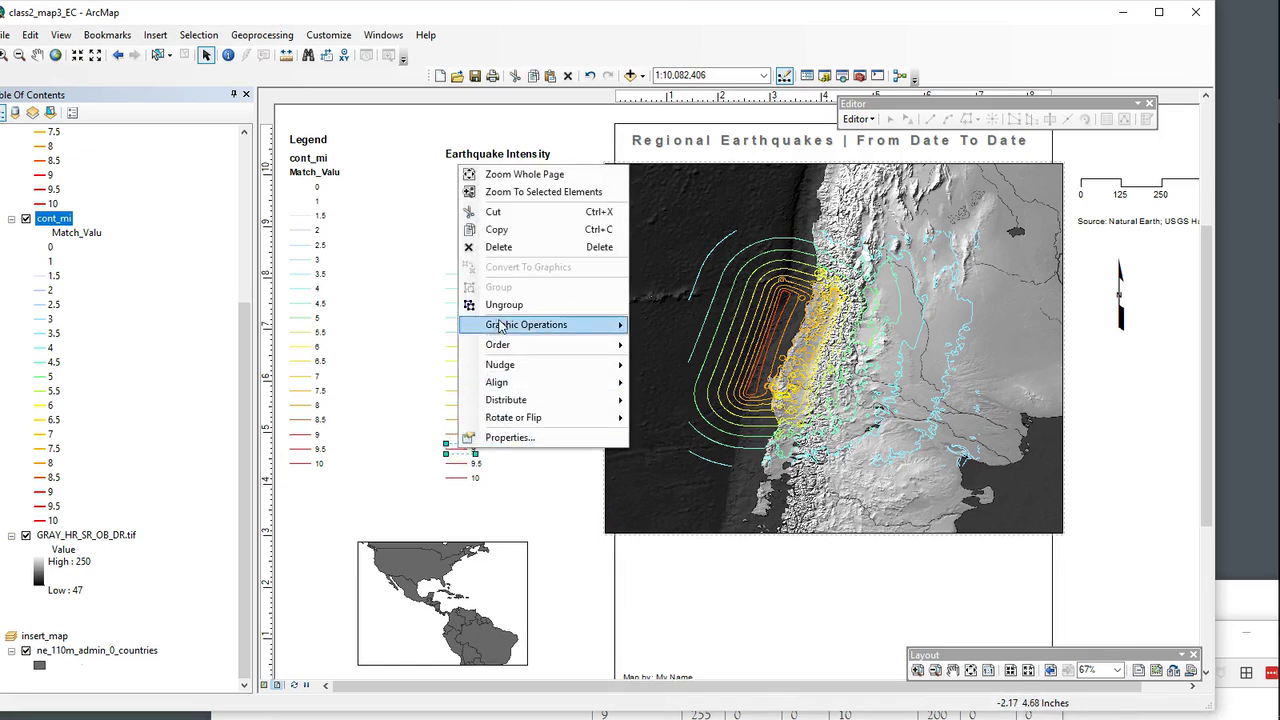
click(498, 247)
click(462, 466)
right_click(461, 464)
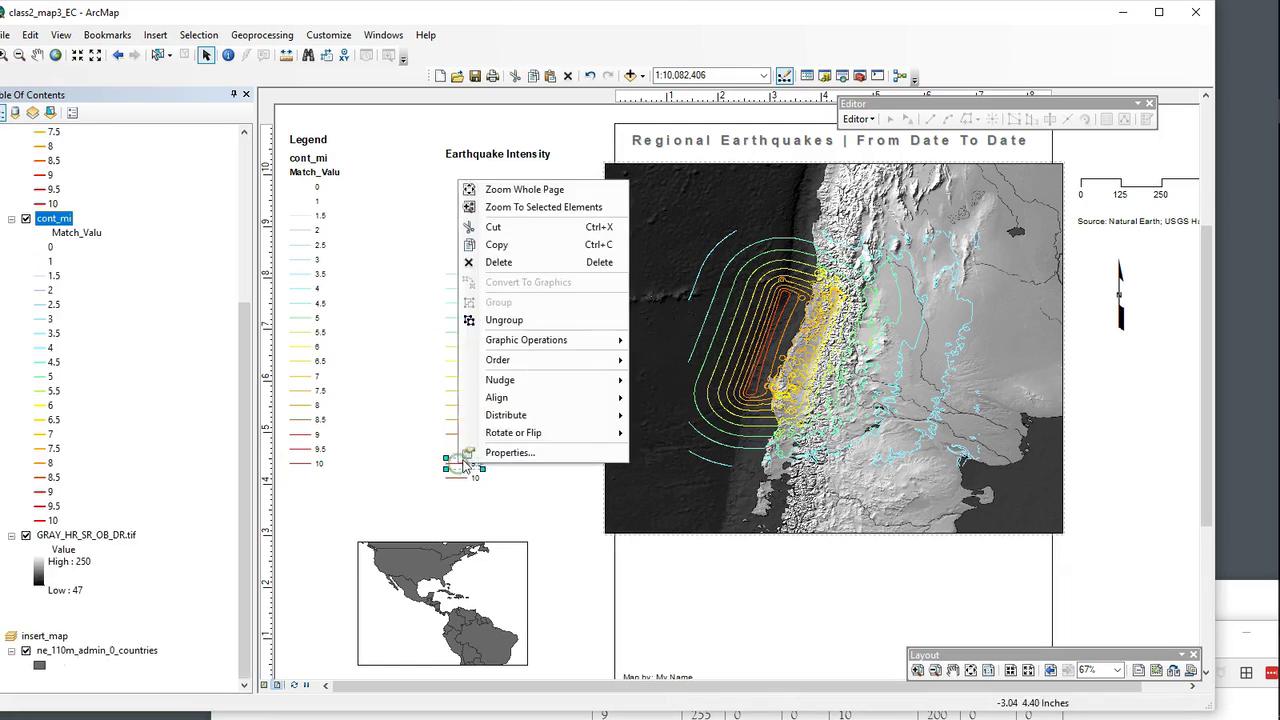
click(515, 264)
click(463, 479)
right_click(463, 478)
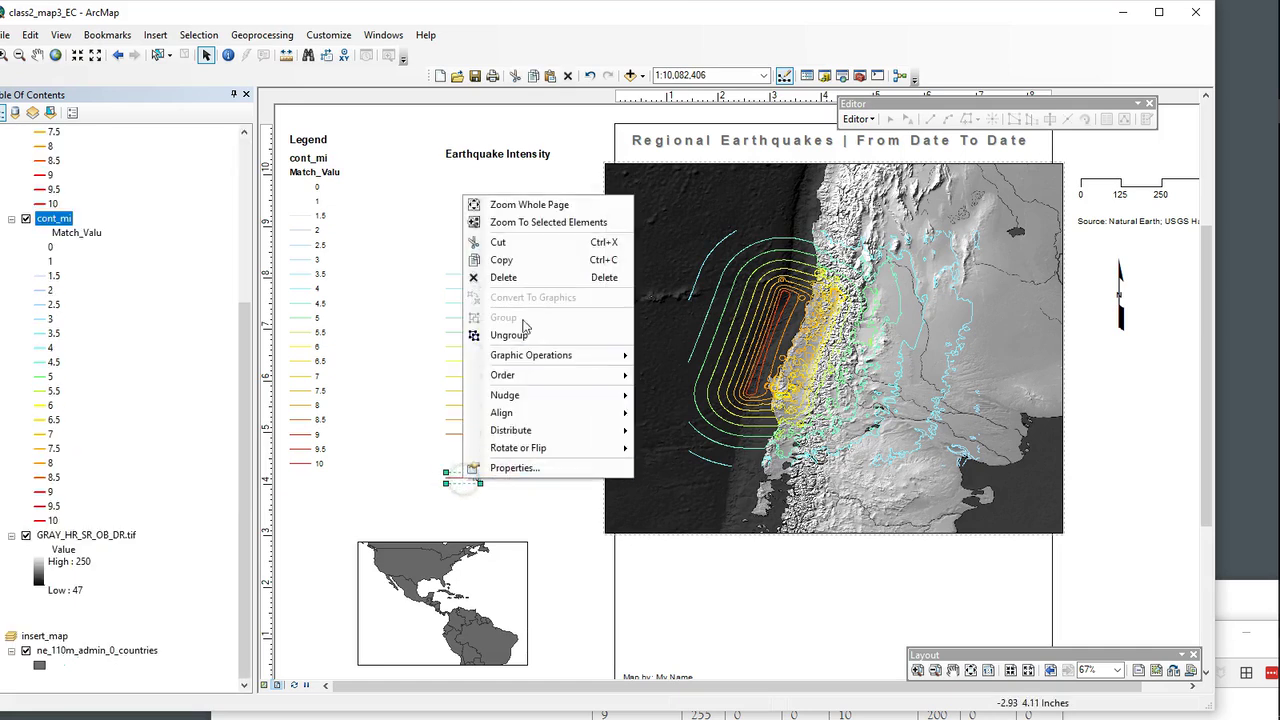
click(505, 277)
- Change the first legend label to "3 | Weak", taking the quality term from the USGS ShakeMap intensity table in the browser
click(457, 273)
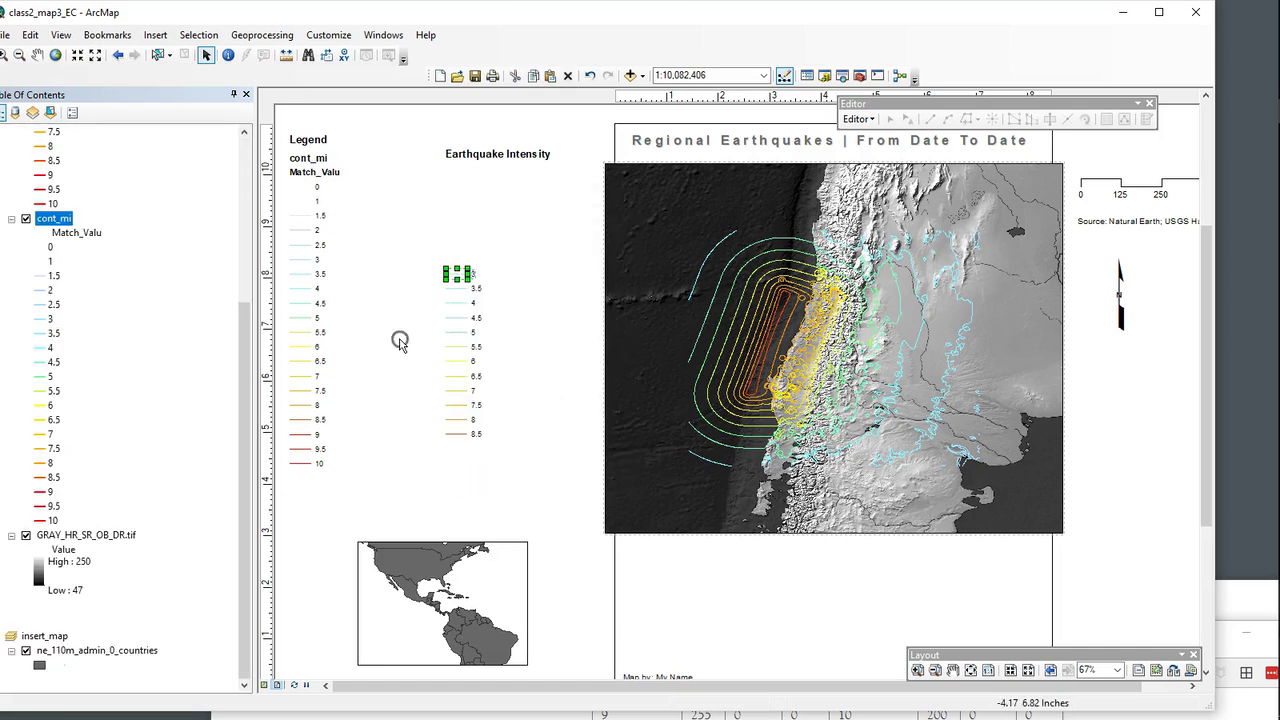
double_click(474, 276)
click(486, 278)
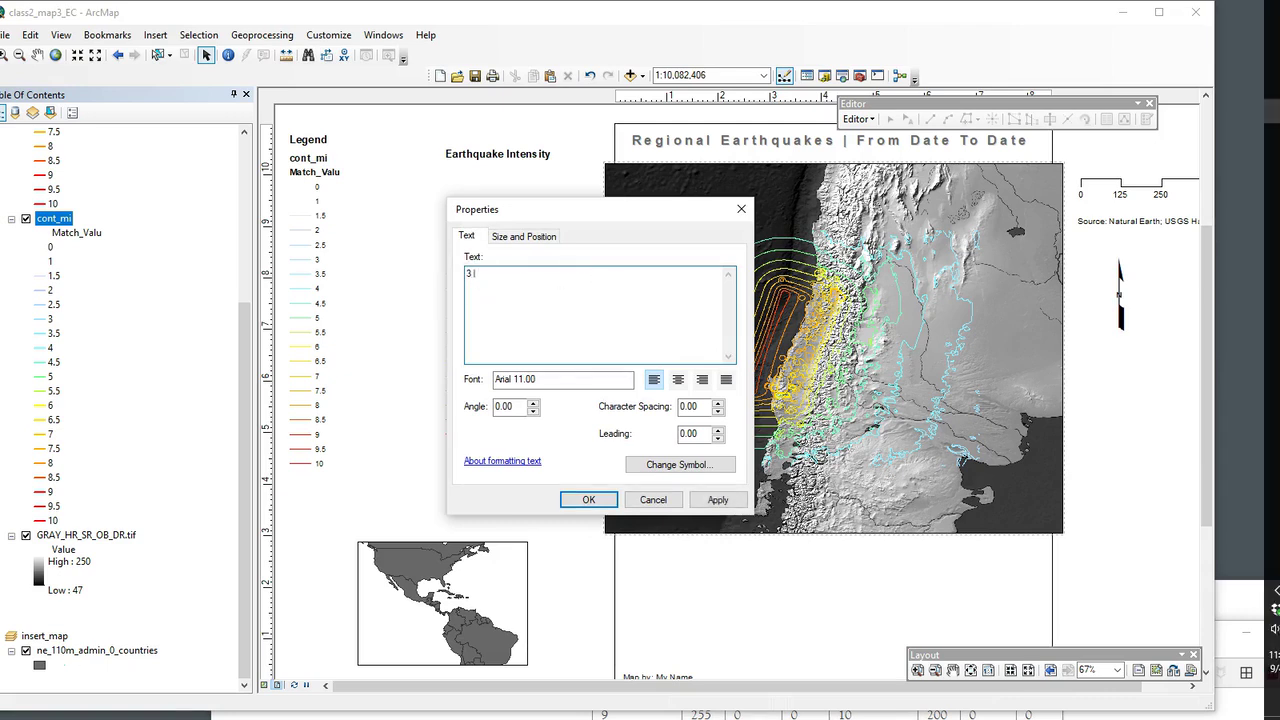
click(1255, 136)
drag(843, 645, 760, 90)
click(370, 95)
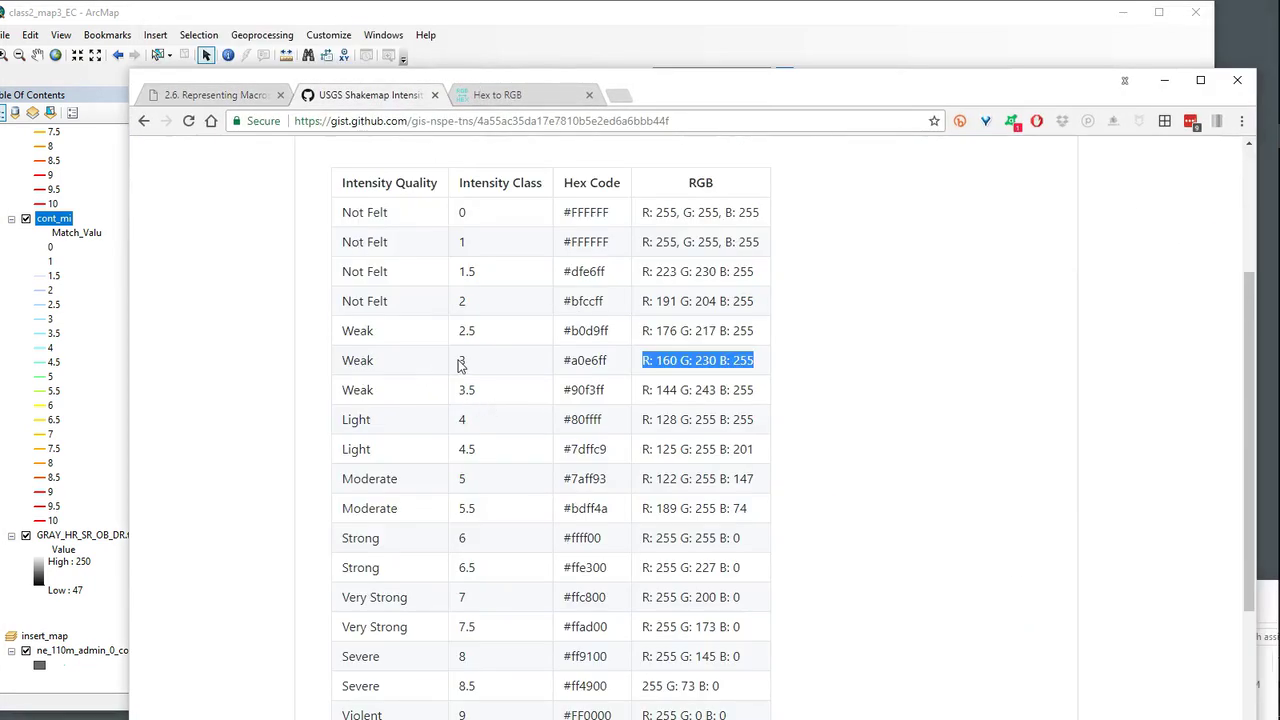
drag(786, 97, 736, 530)
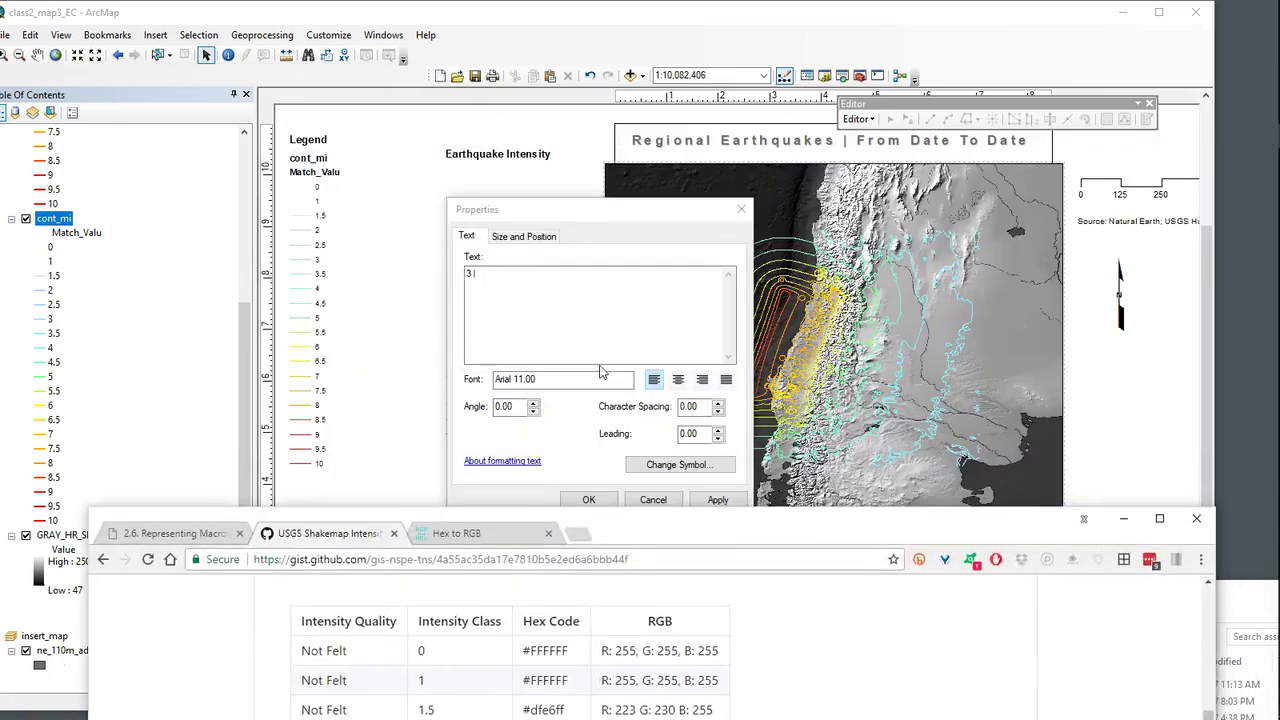
click(512, 275)
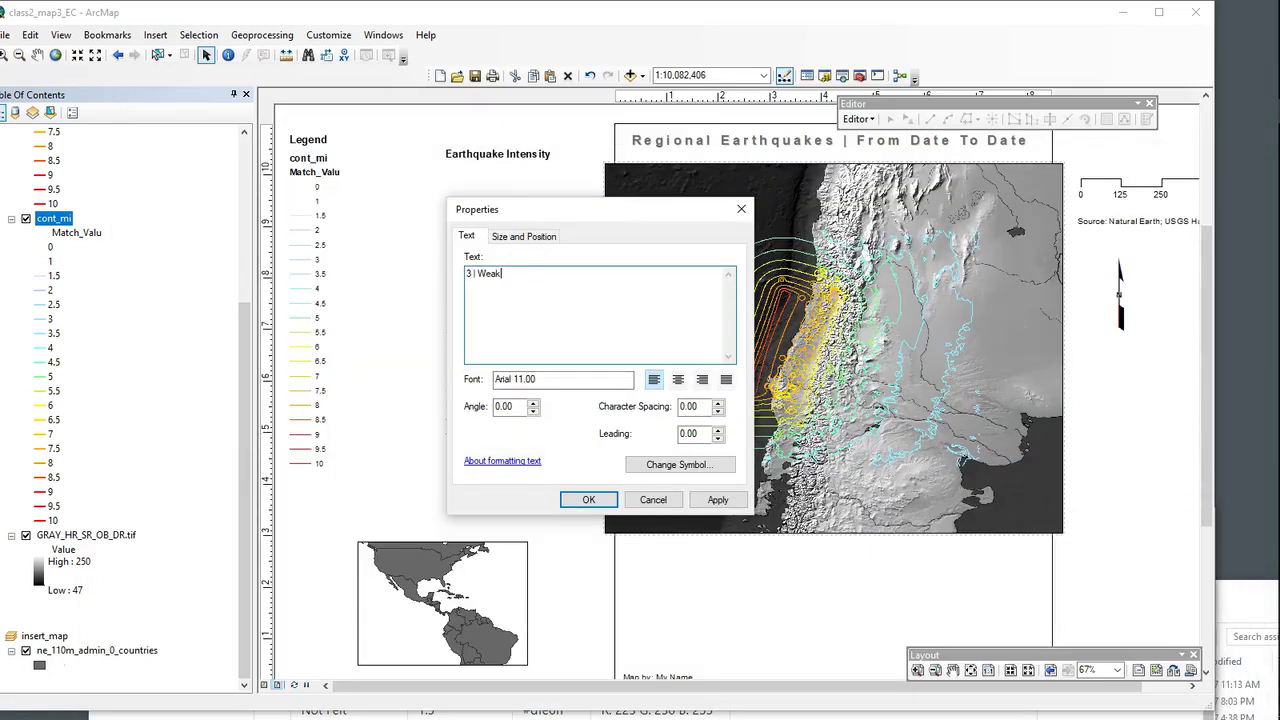
click(717, 500)
click(585, 499)
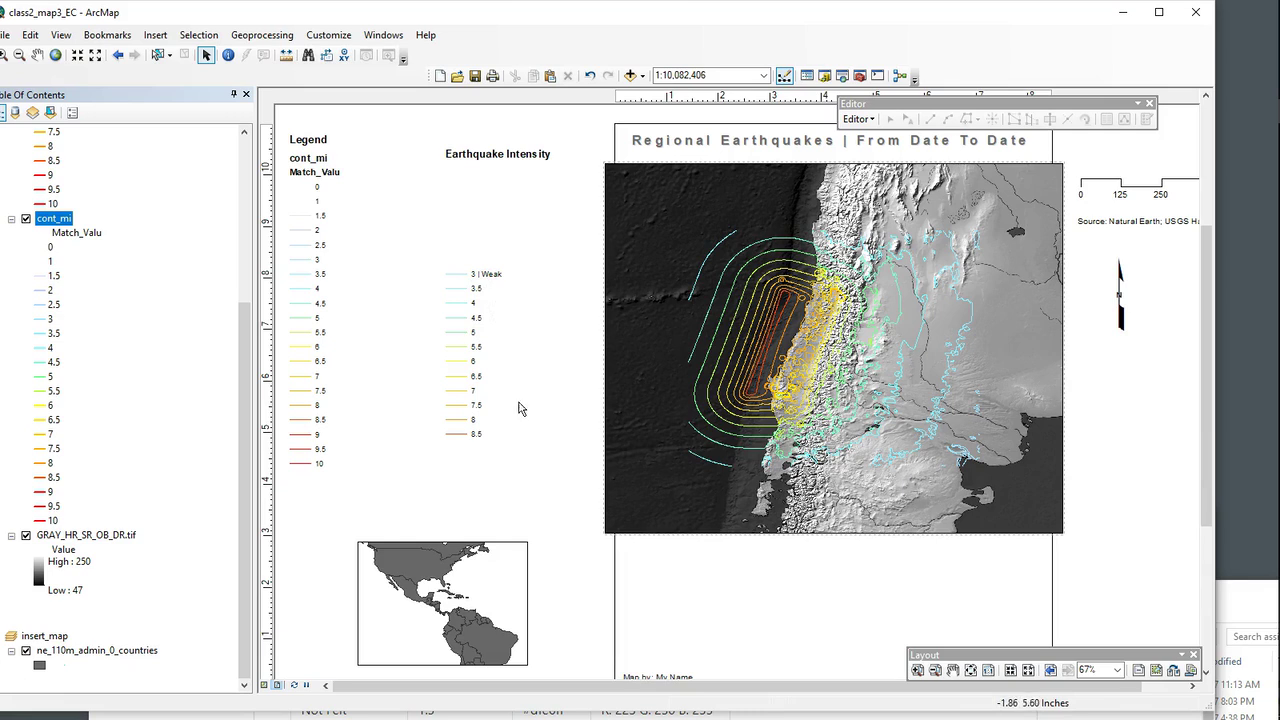
- Move the Earthquake Intensity title down to just above the first entry and group it with all the remaining entries
drag(501, 161, 492, 258)
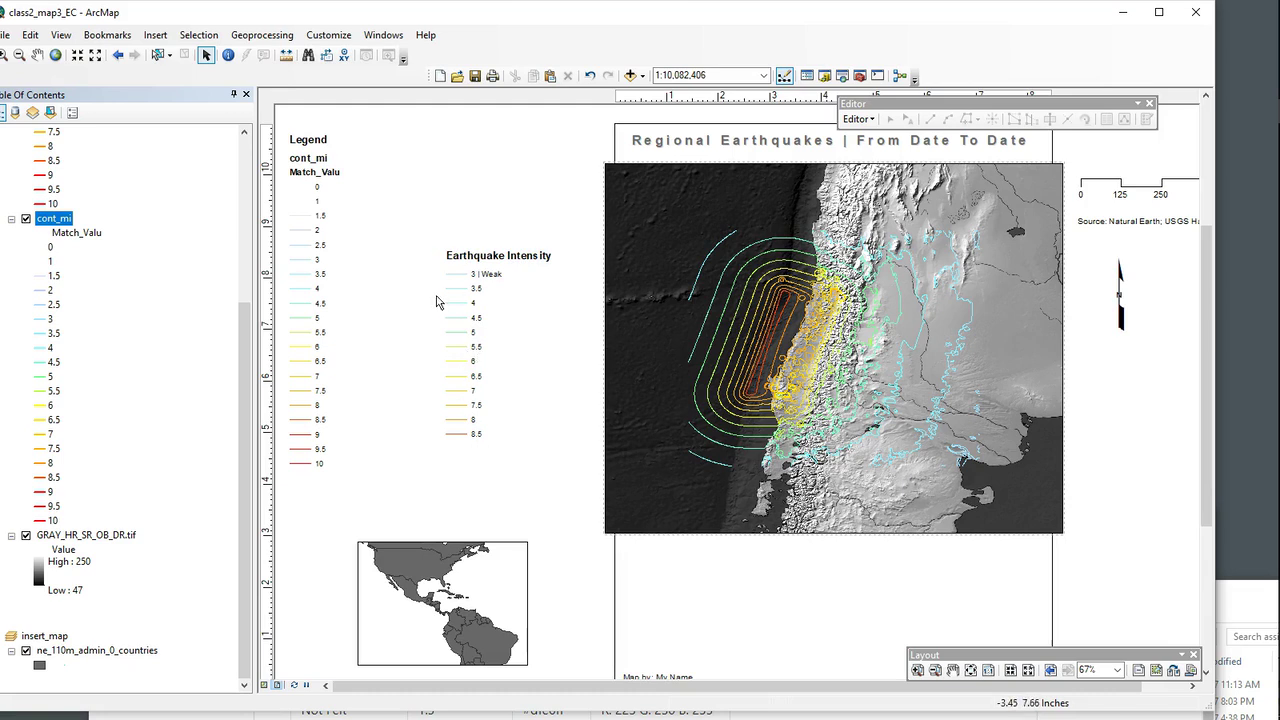
click(482, 257)
click(514, 376)
drag(486, 297, 576, 457)
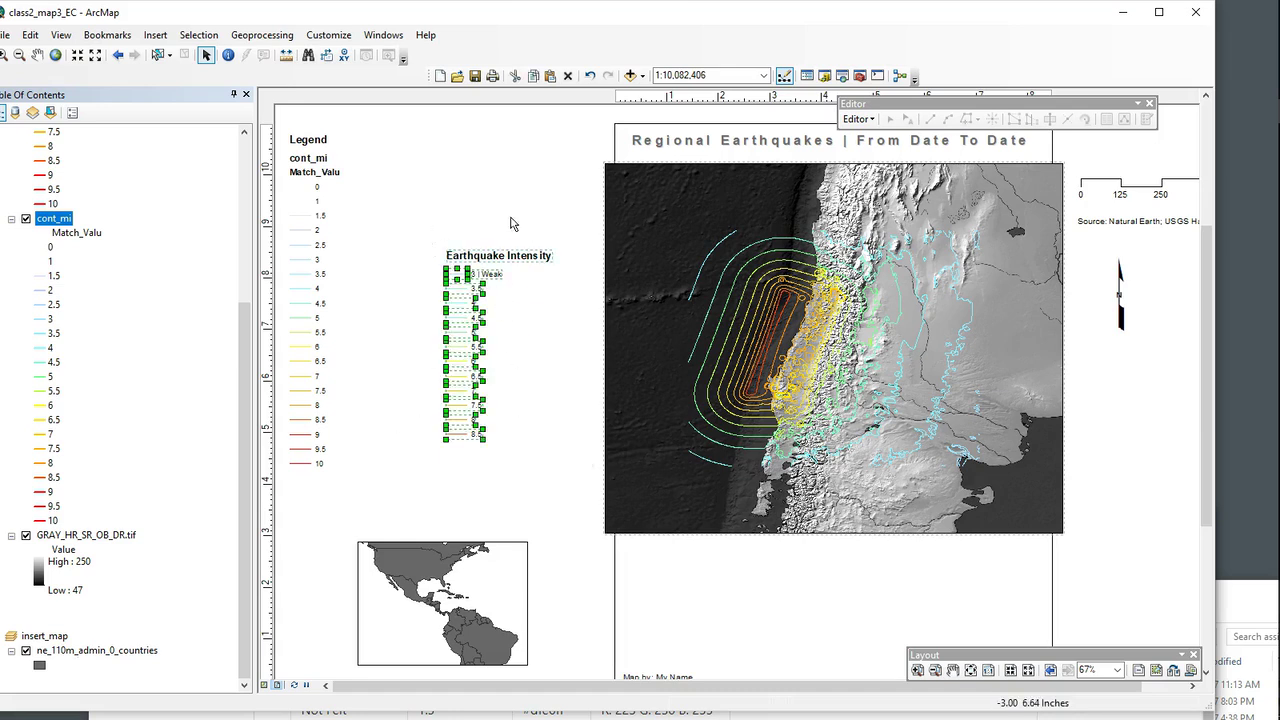
right_click(465, 308)
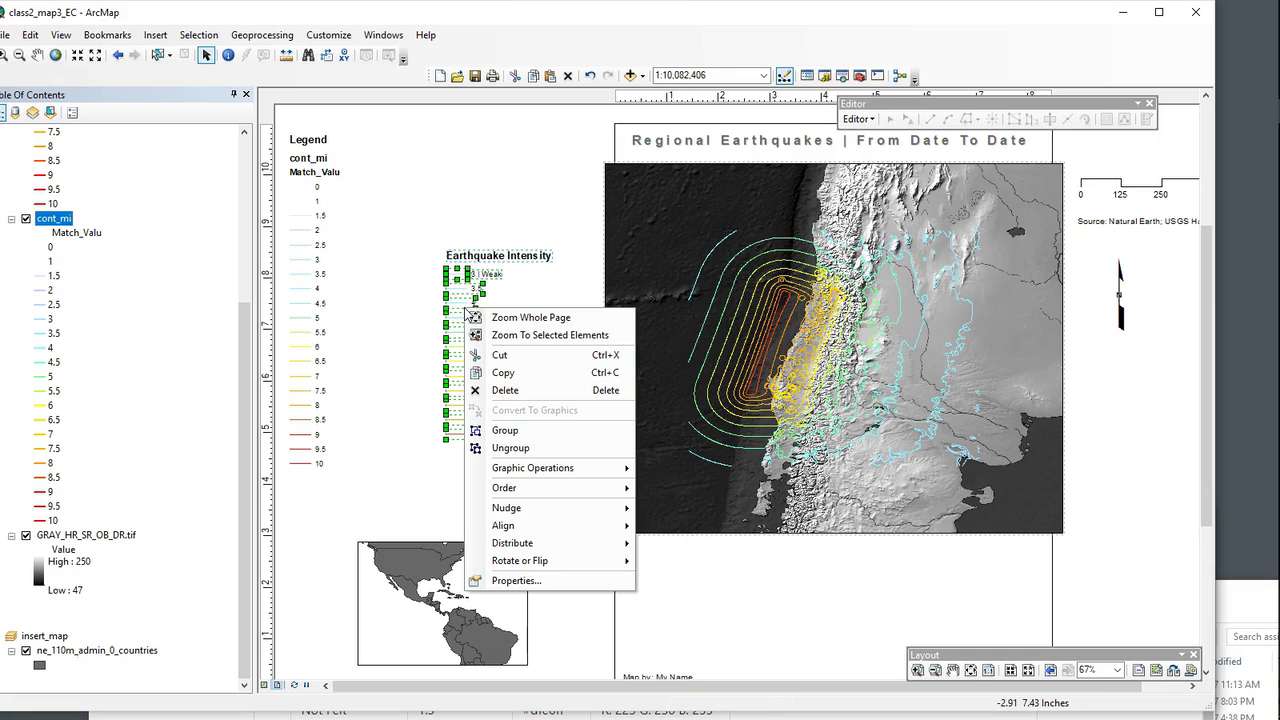
click(508, 430)
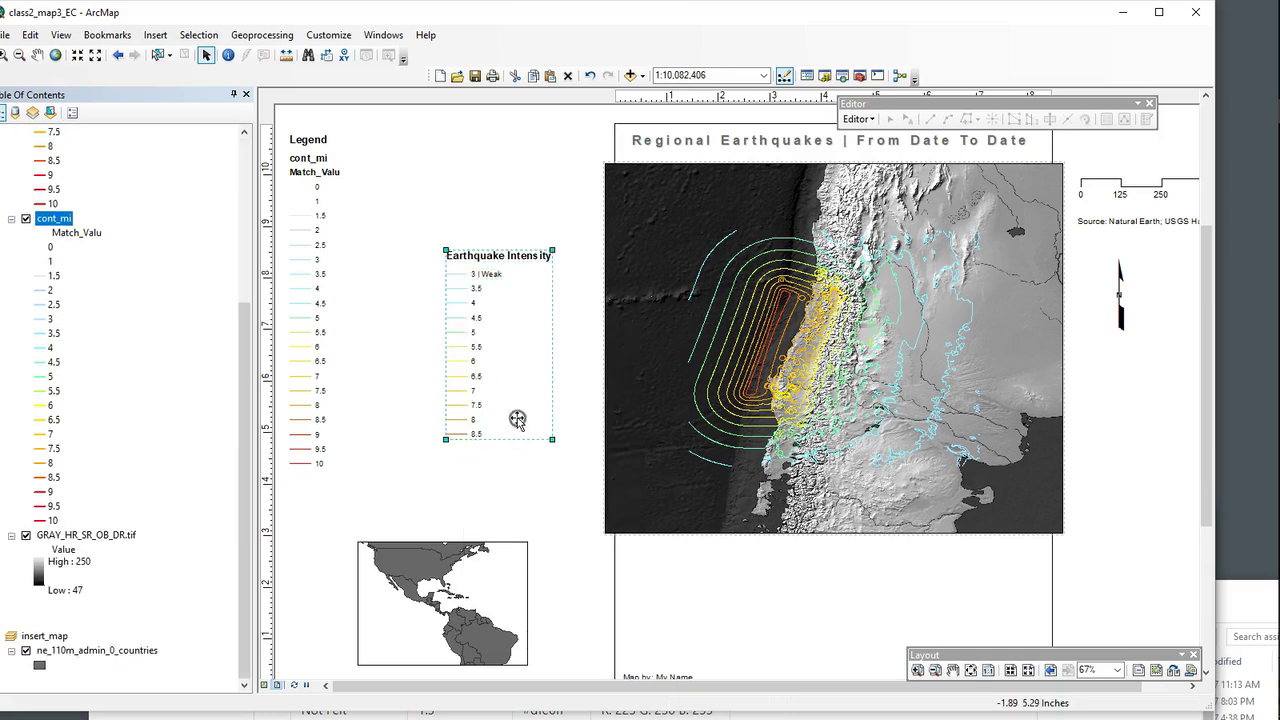
- Shrink the grouped Earthquake Intensity legend slightly and place it in the blank area between the original legend and the map
drag(475, 385, 510, 400)
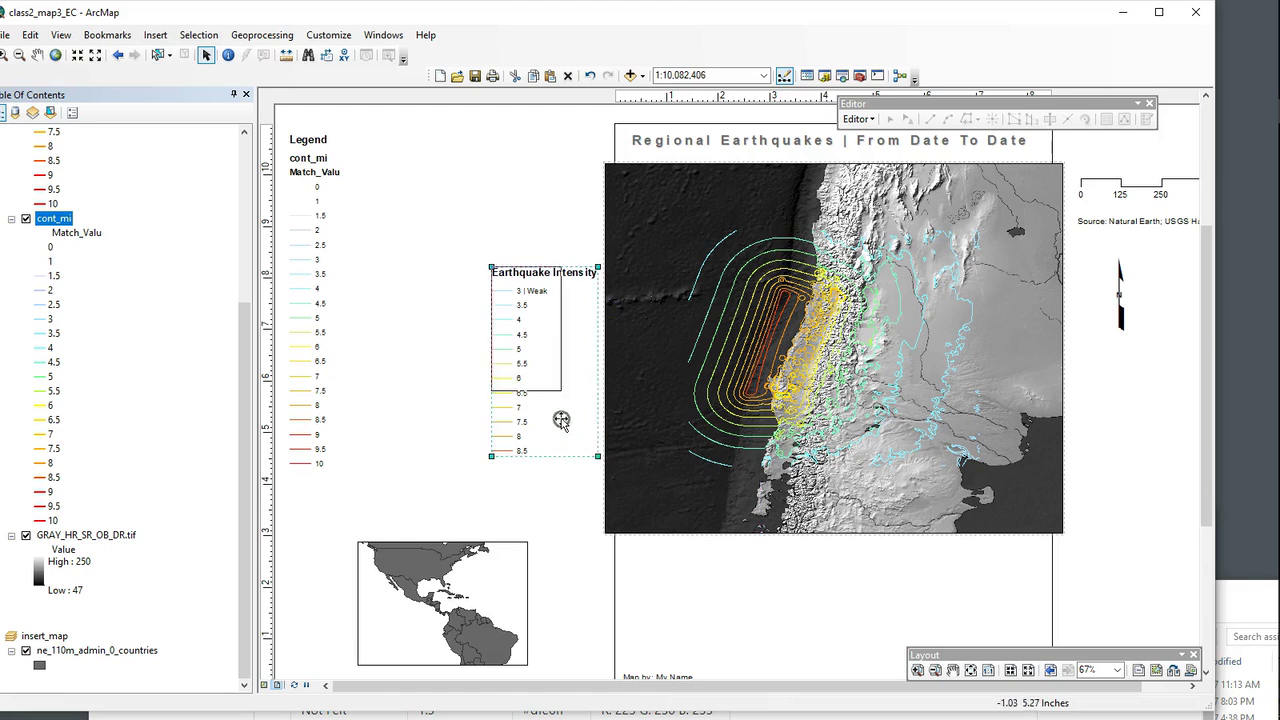
drag(597, 456, 595, 487)
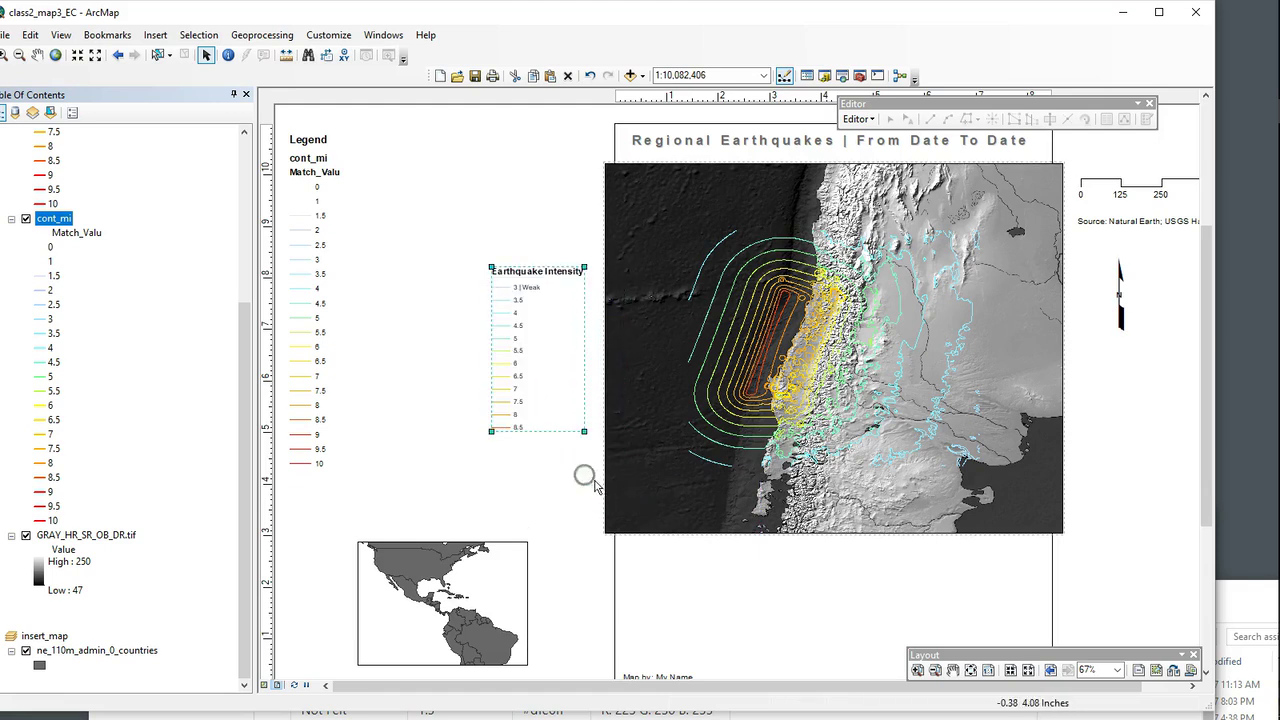
drag(518, 353, 473, 333)
click(510, 463)
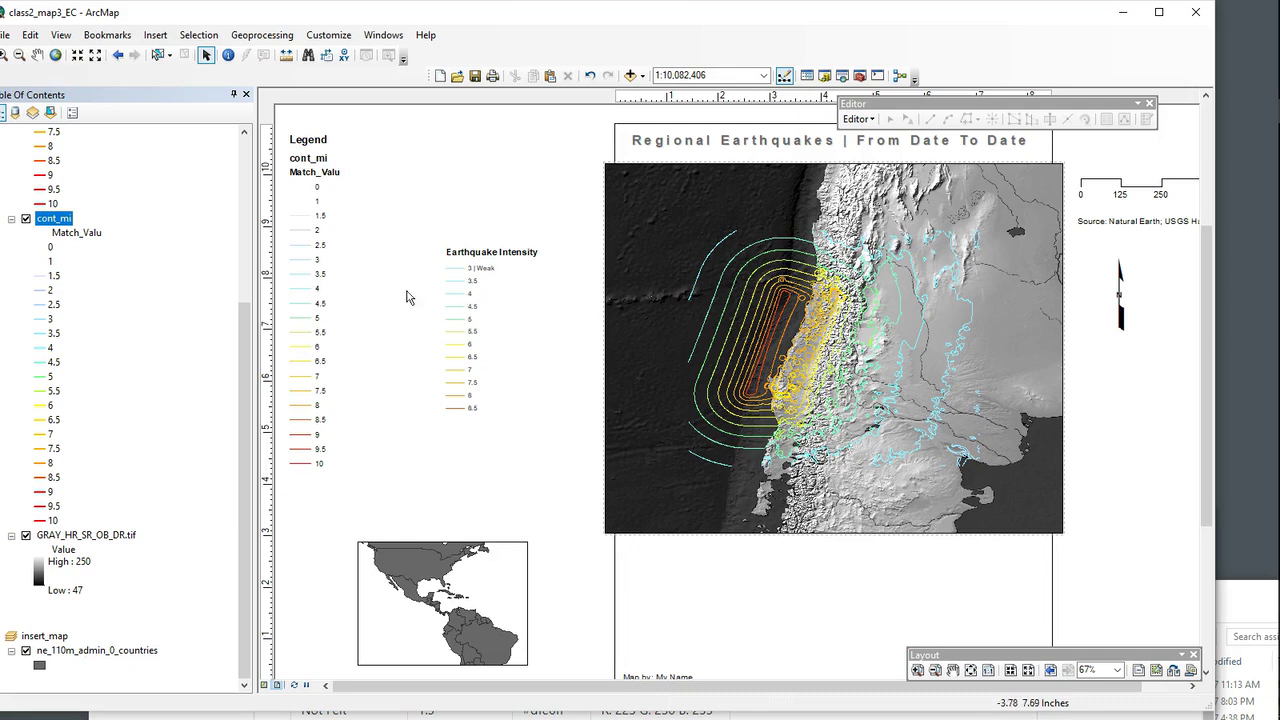
- Rename the Match_Valu heading under the cont_mi layer to "Intensity"
click(76, 235)
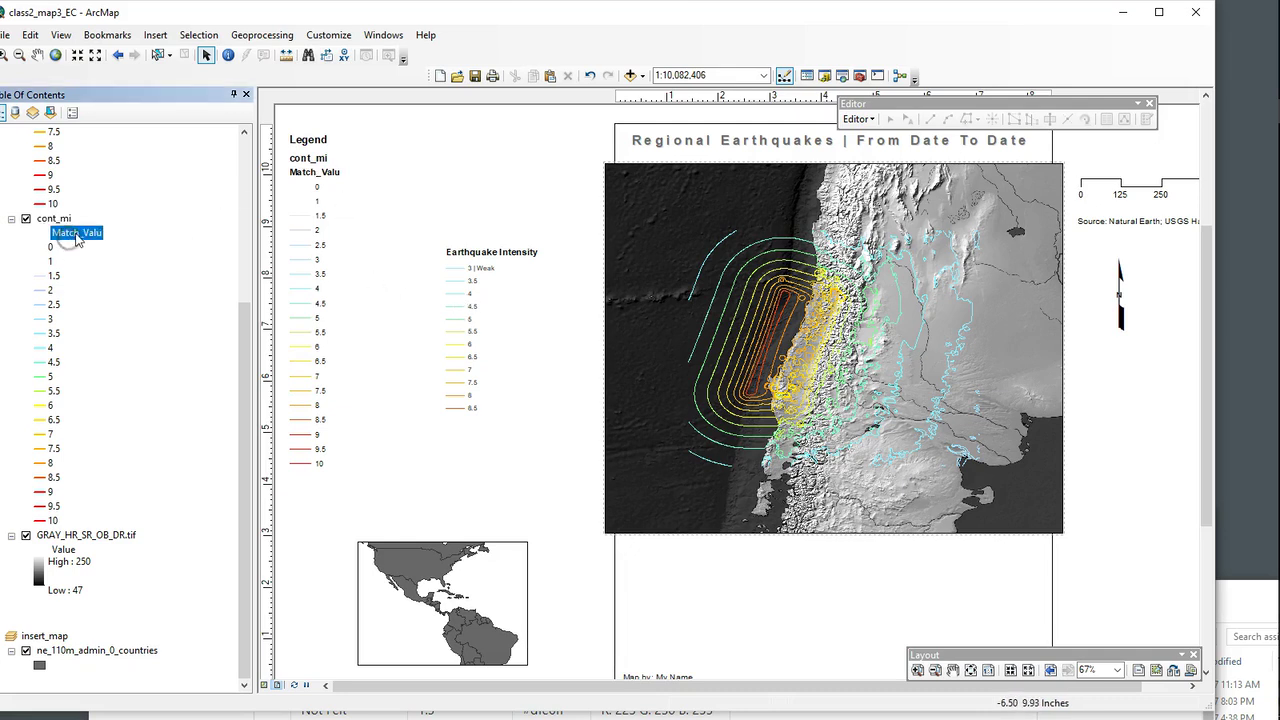
click(76, 234)
click(106, 233)
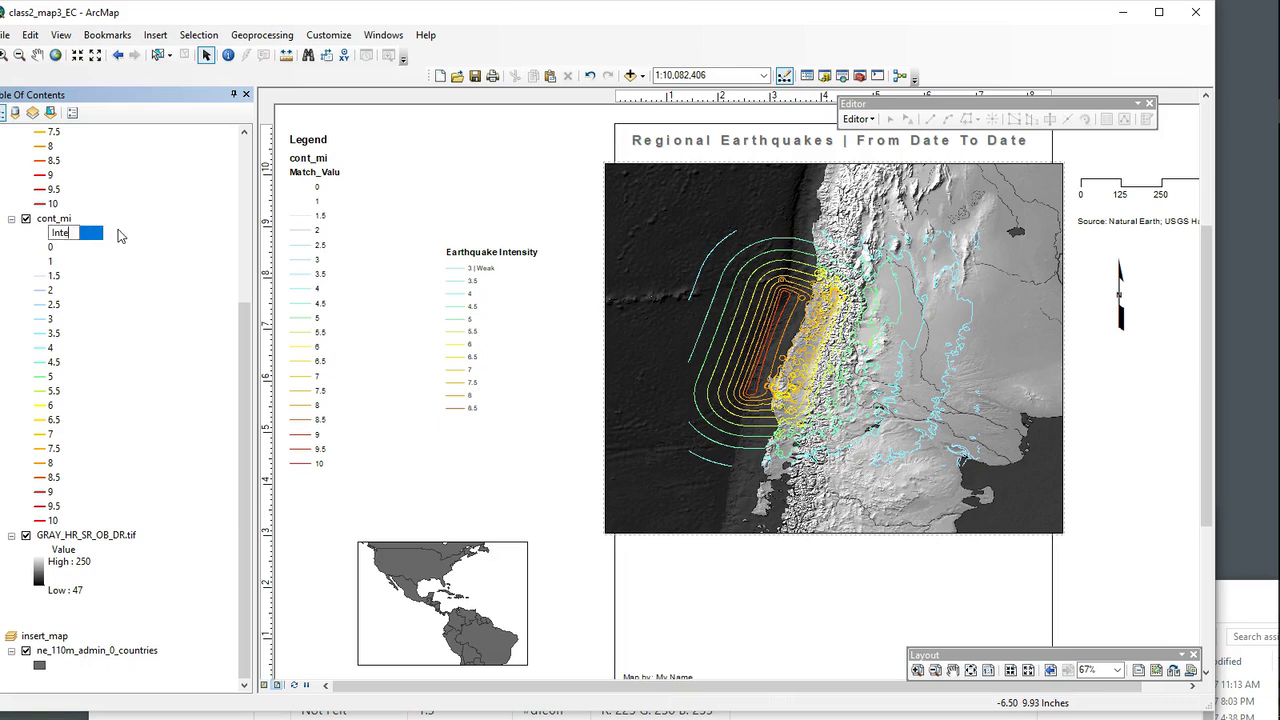
key(Return)
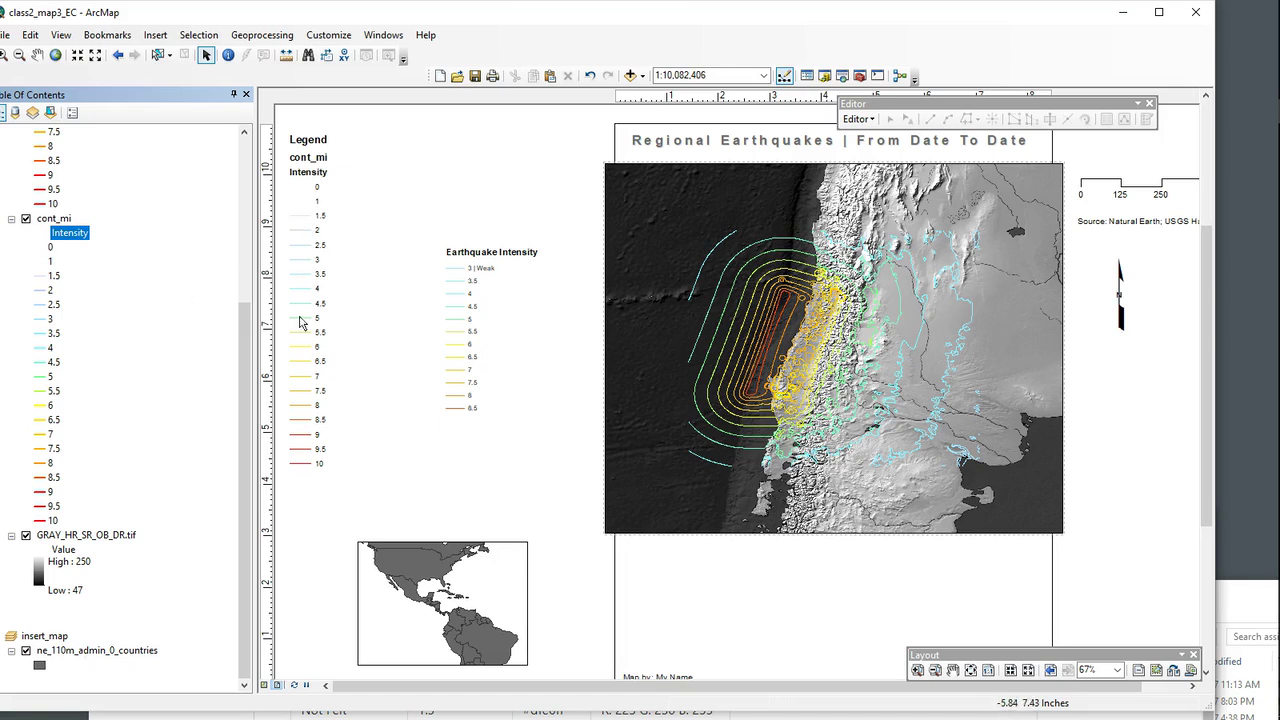
- Move the original legend slightly down and closer to the grouped Earthquake Intensity legend
click(465, 340)
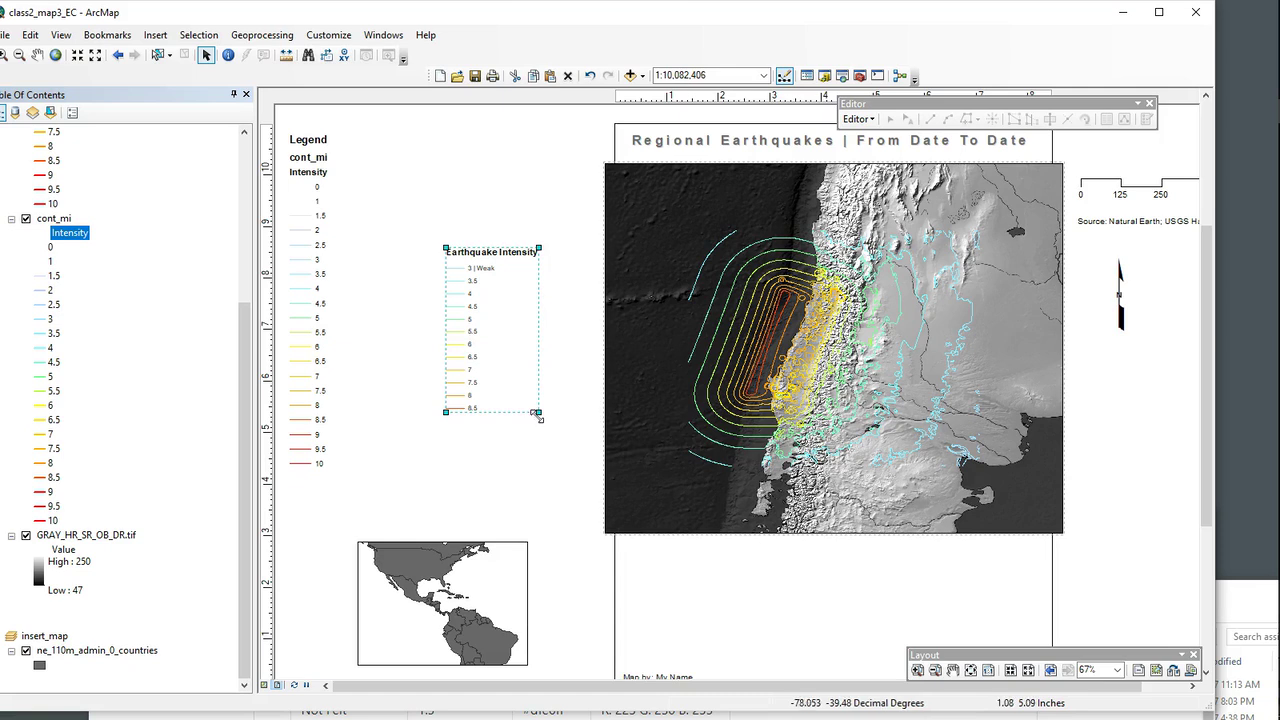
click(302, 316)
drag(309, 291, 346, 329)
click(457, 326)
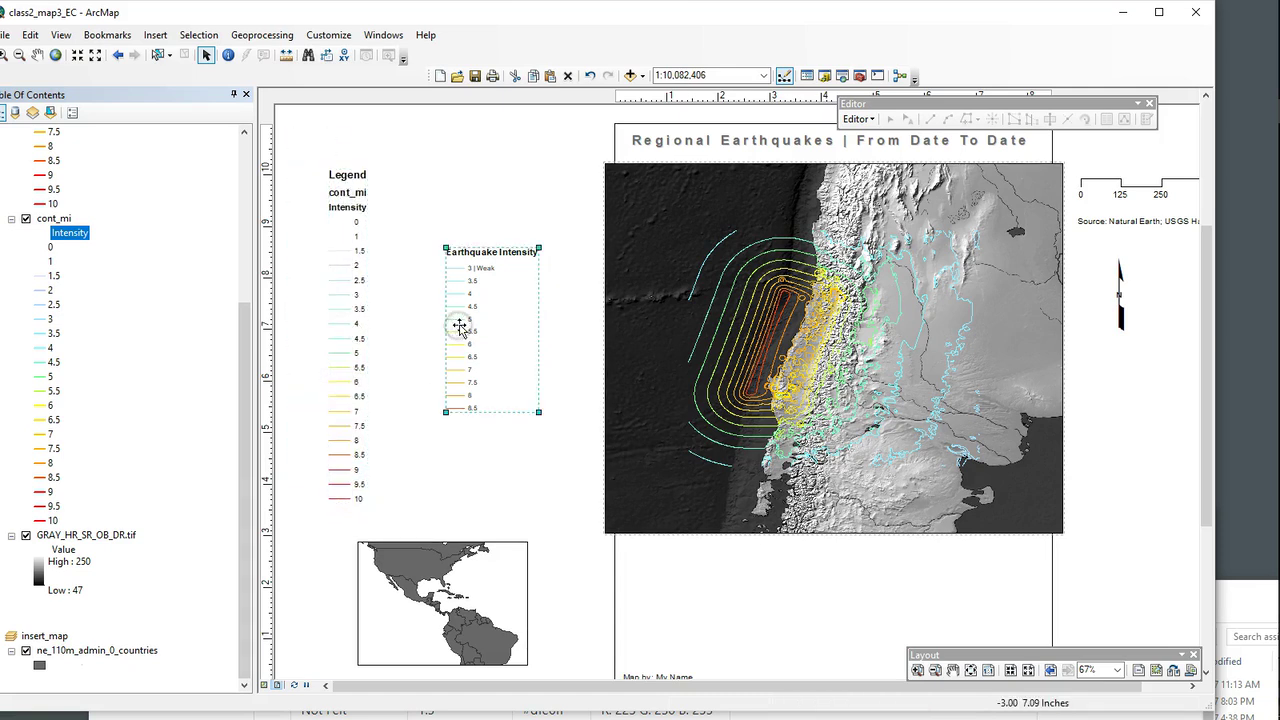
click(464, 201)
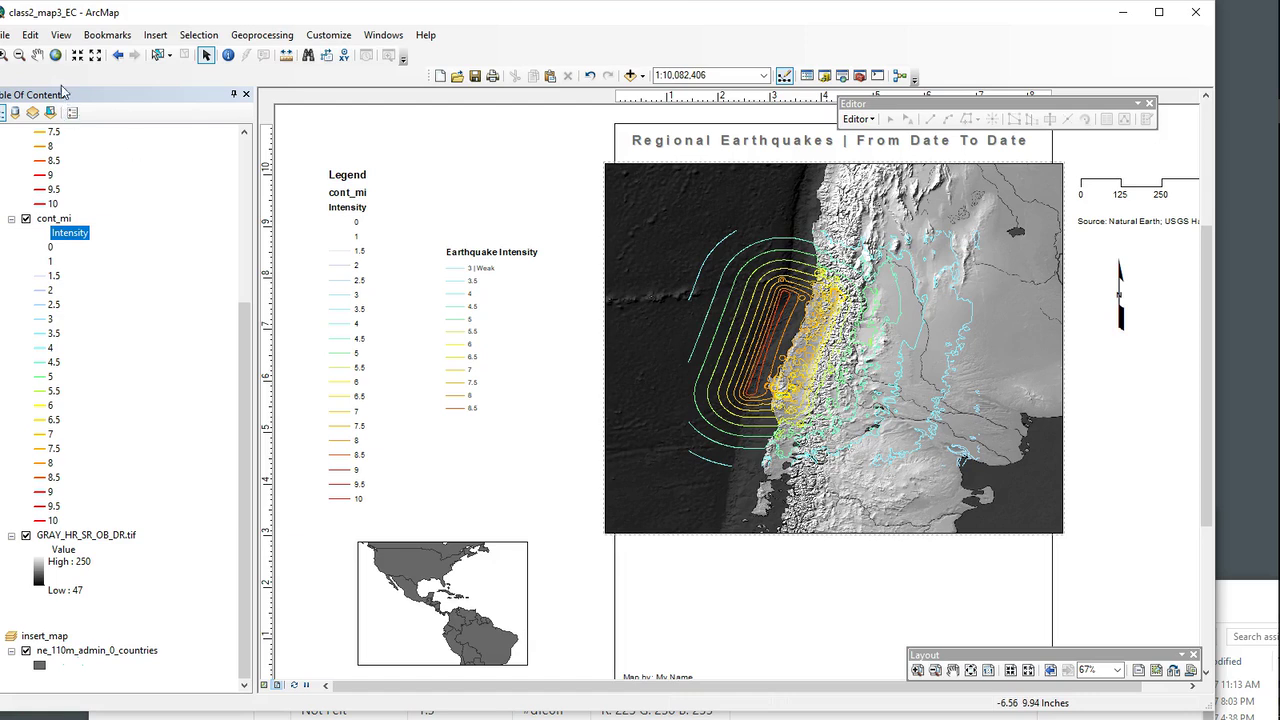
- Save the class2_map3_EC map document
drag(130, 20, 150, 26)
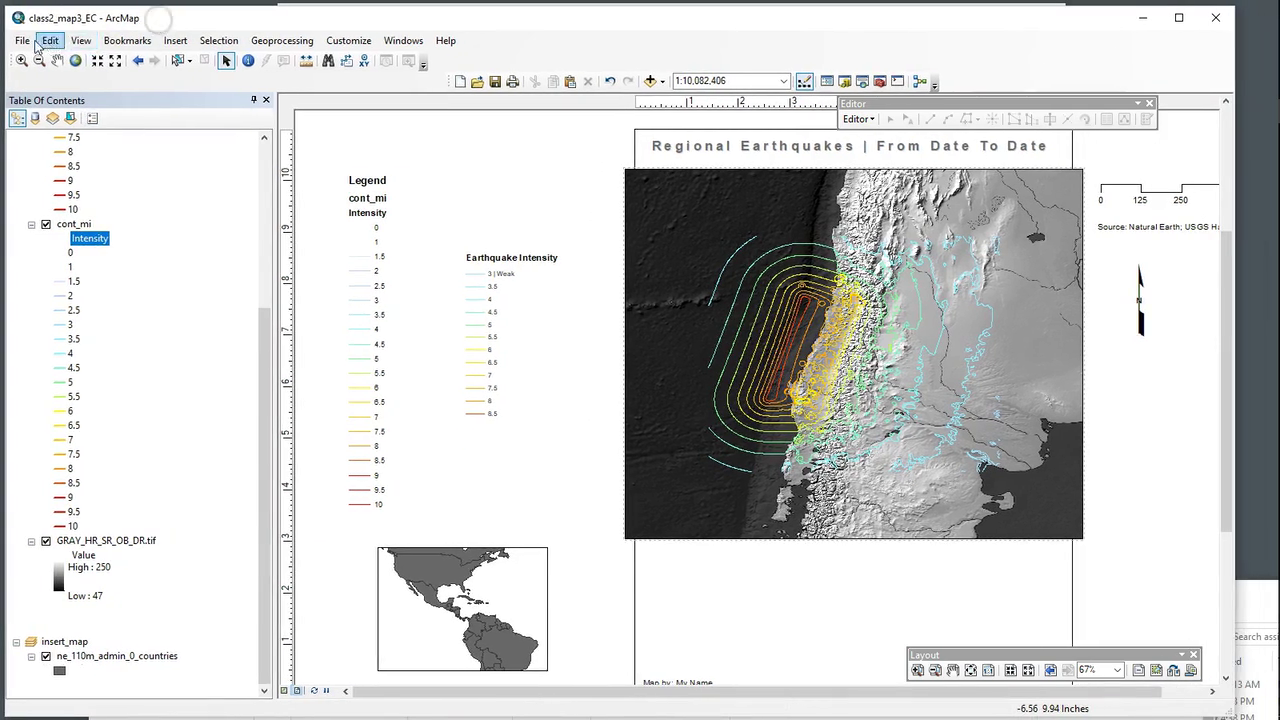
click(15, 45)
click(50, 96)
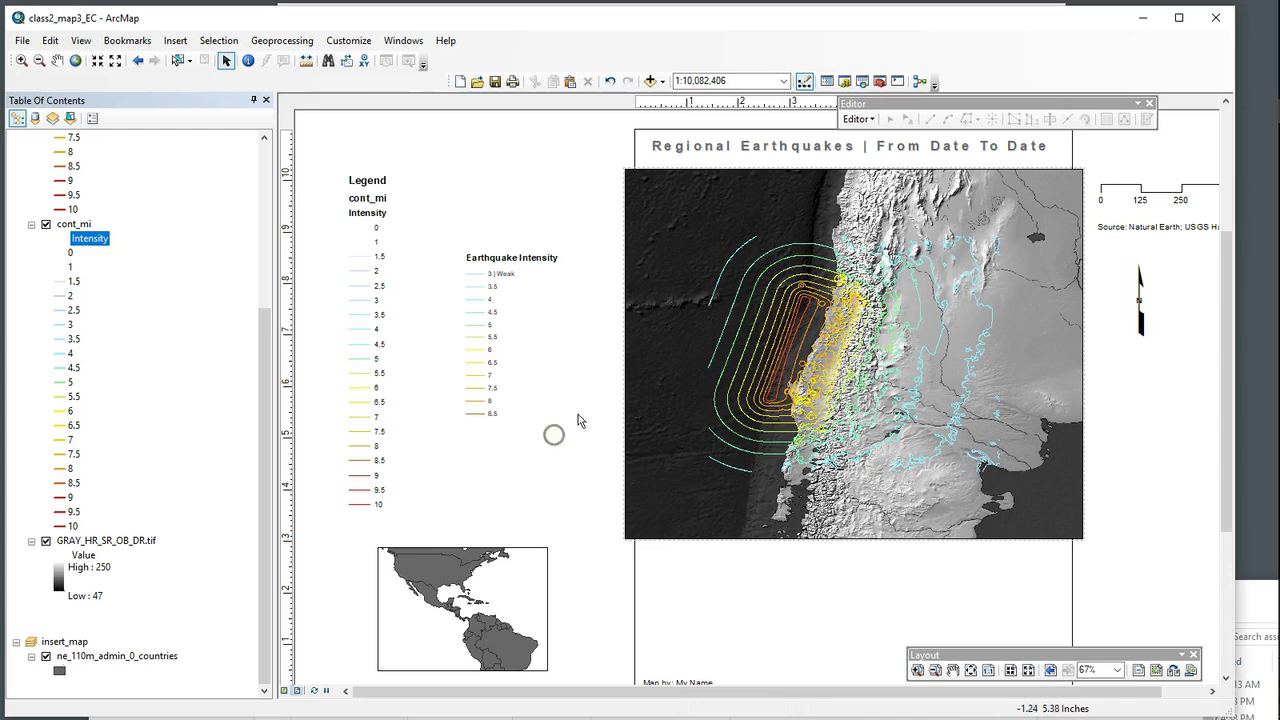
- Create a bookmark named "map3" for the current map view
click(127, 40)
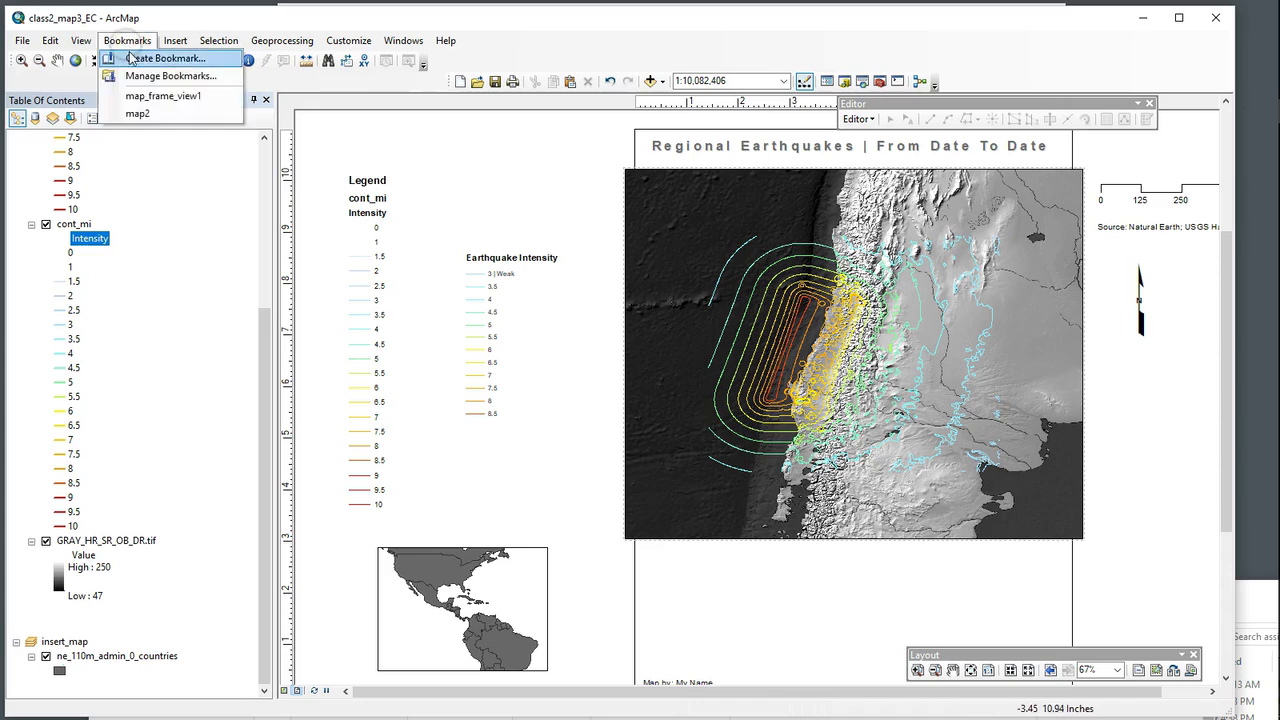
click(130, 58)
click(650, 355)
drag(650, 355, 558, 343)
text(ma)
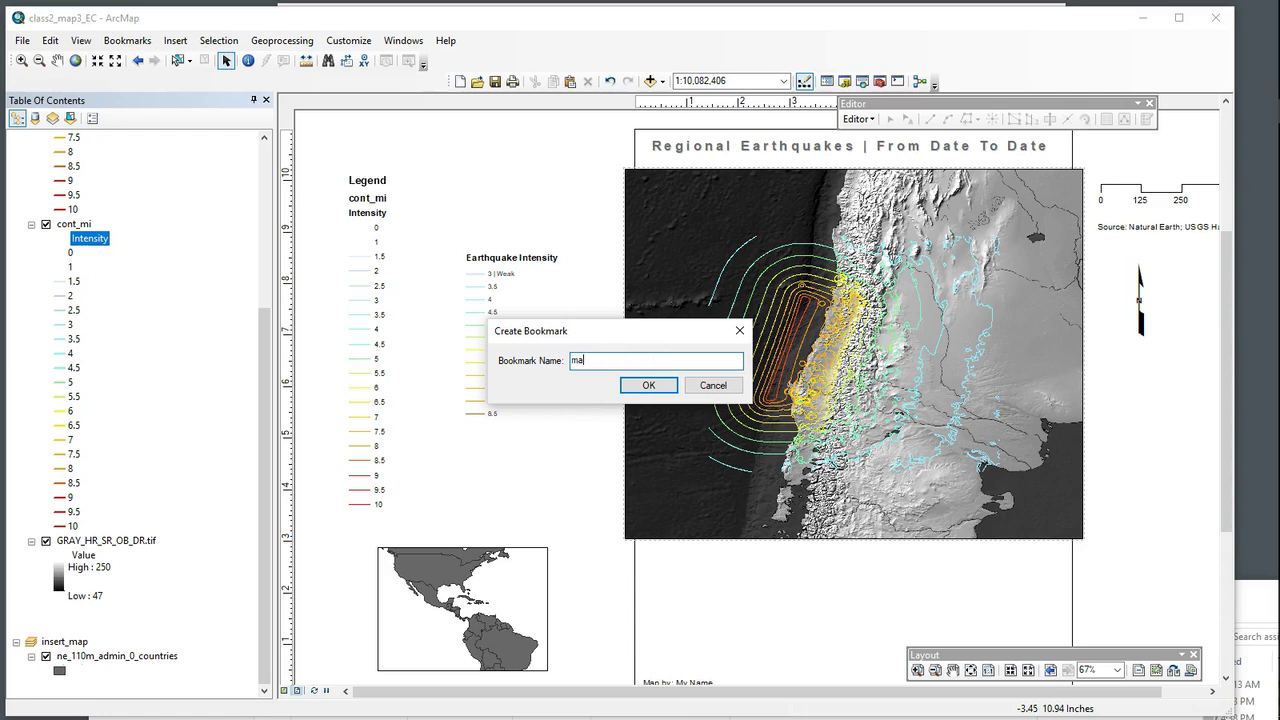
text(p3)
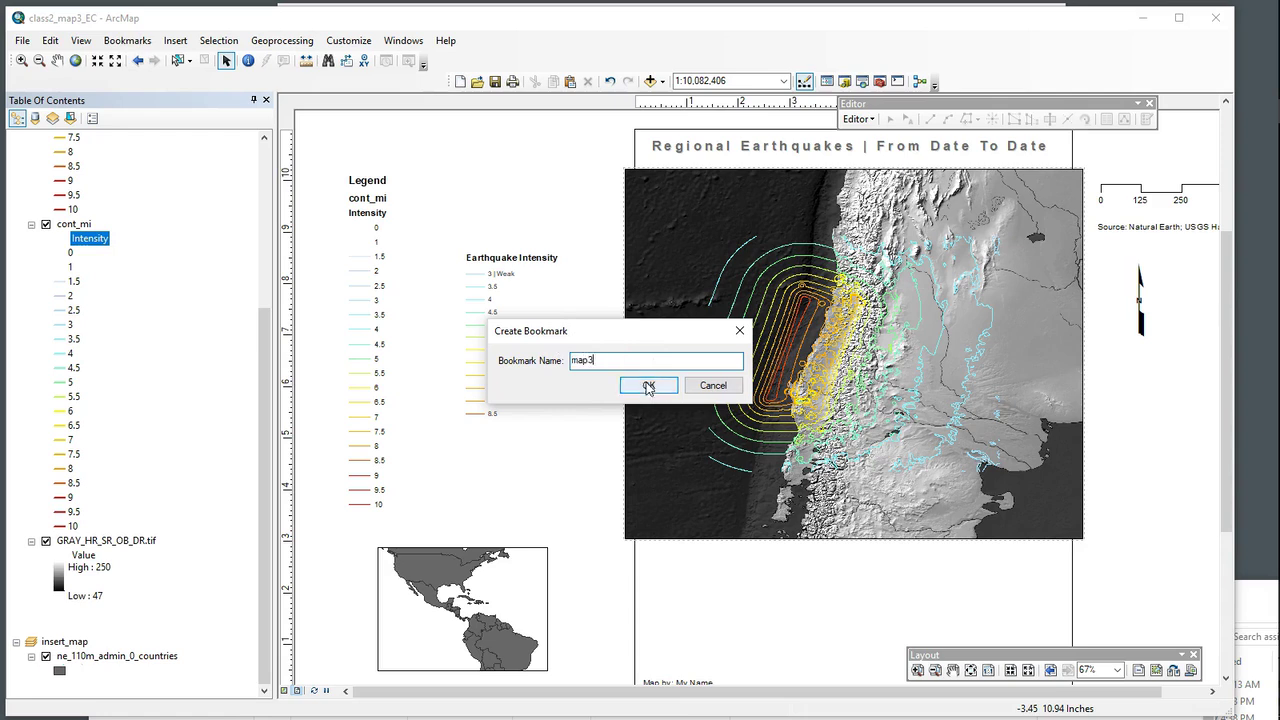
click(648, 385)
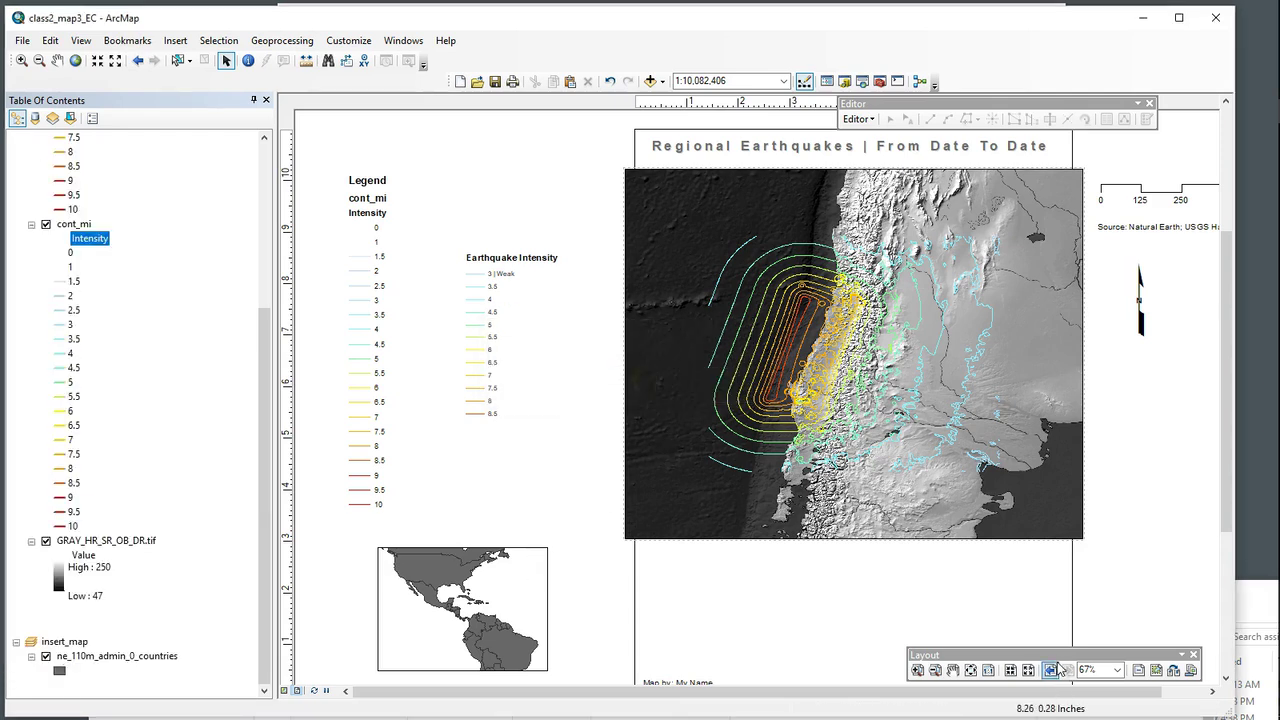
- Move the original cont_mi legend farther up and away from the page to clear the area beside the layout
drag(1058, 658, 1102, 382)
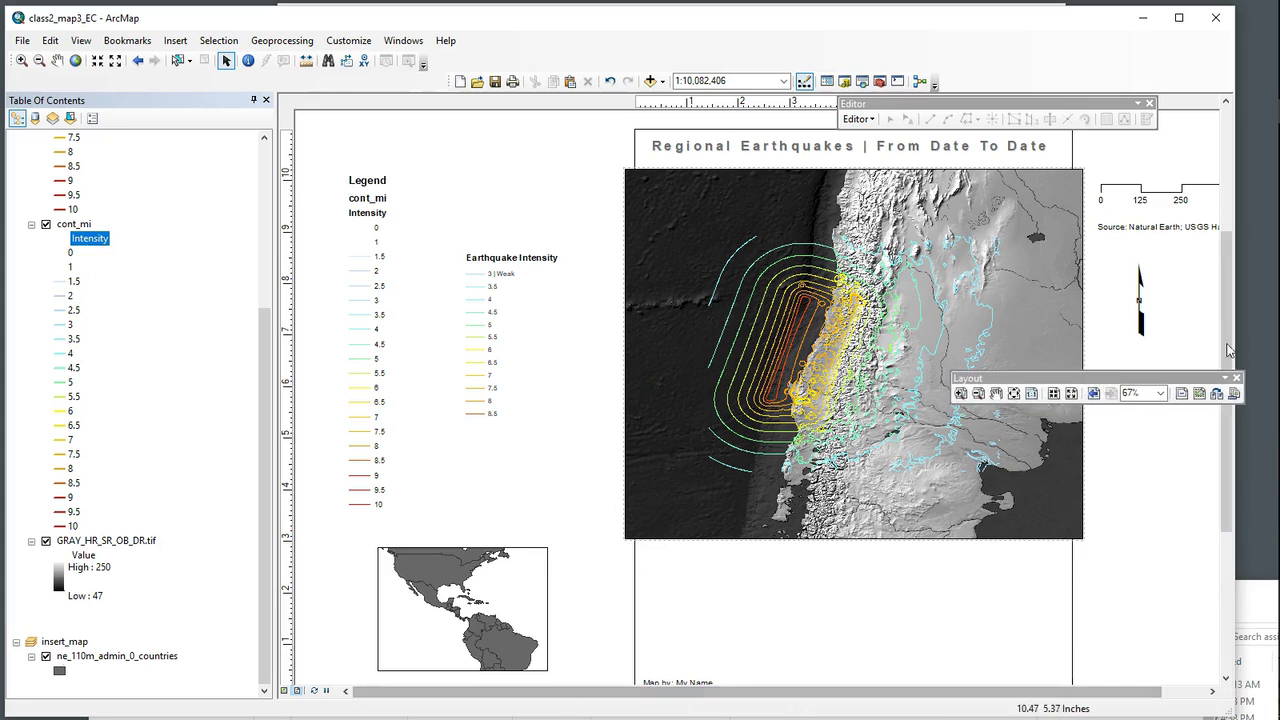
click(1134, 393)
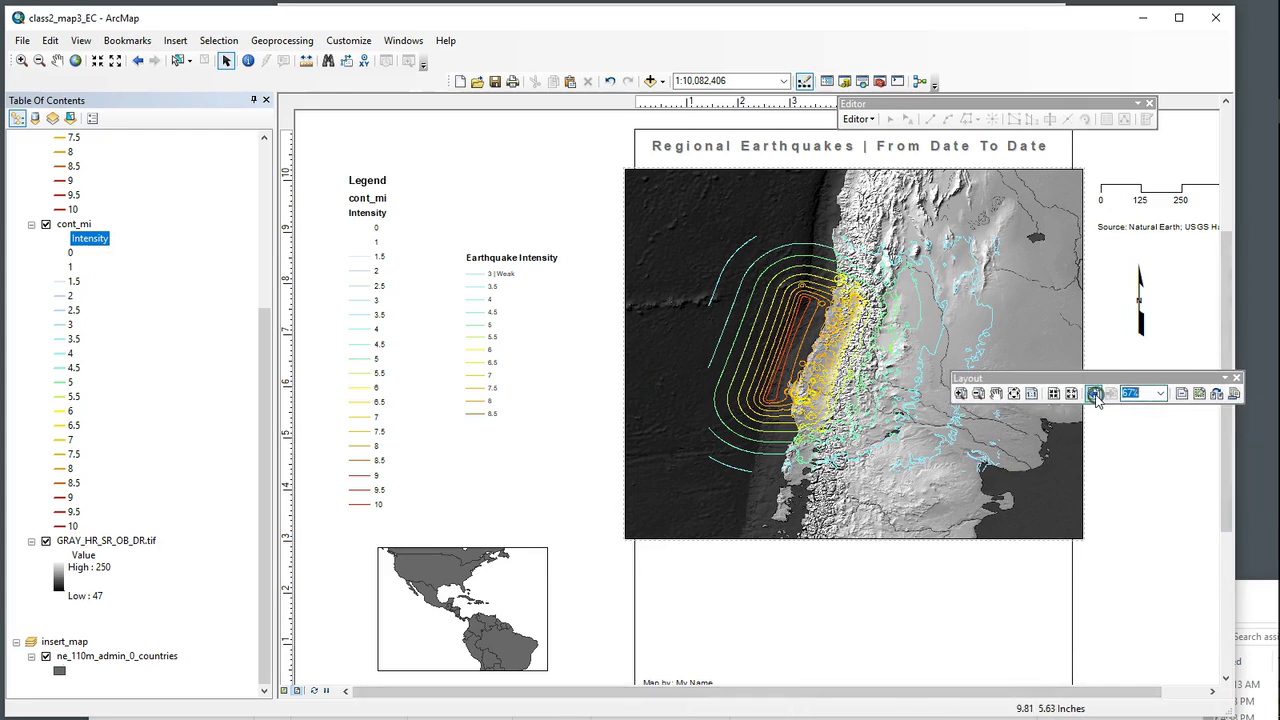
key(Return)
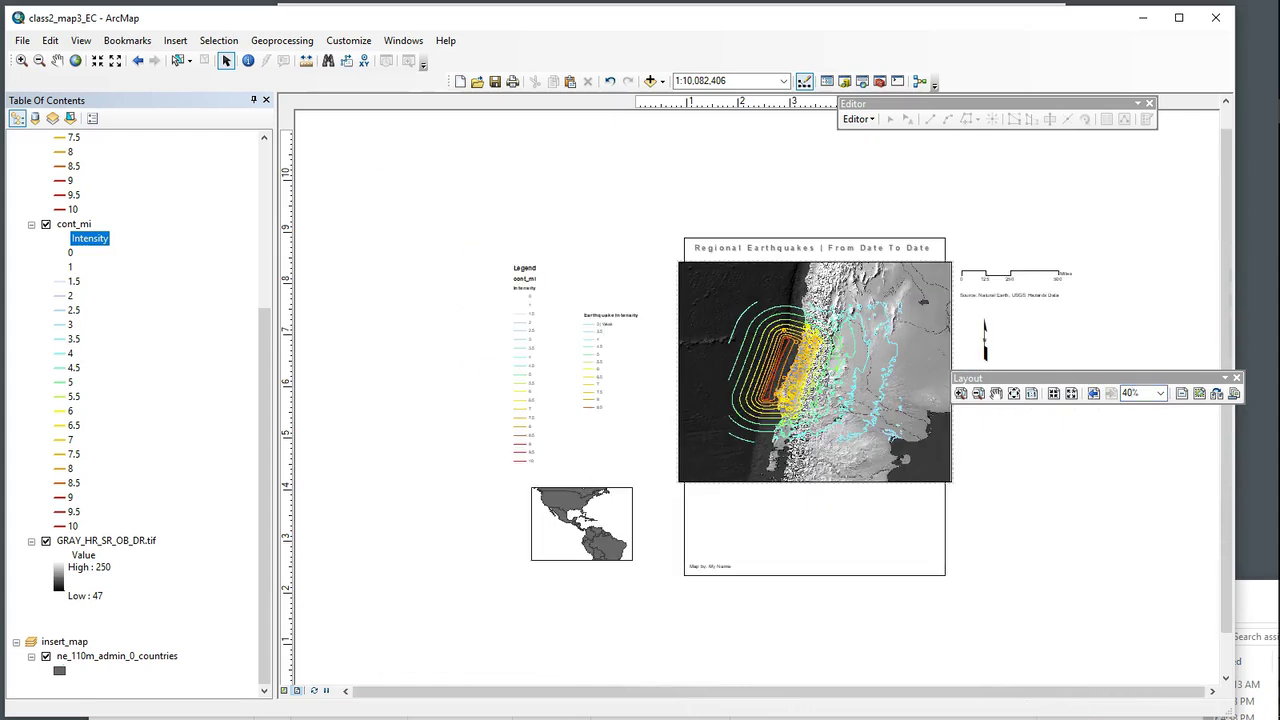
click(523, 366)
drag(523, 366, 411, 272)
click(485, 438)
- Shrink the inset map and place it below the main map in the page's lower-left area, above the author text
click(579, 555)
drag(579, 555, 591, 502)
drag(555, 477, 738, 528)
- Place the grouped Earthquake Intensity legend below the main map, just right of the inset map
drag(590, 322, 884, 474)
drag(932, 561, 812, 574)
click(1036, 592)
drag(1018, 379, 745, 175)
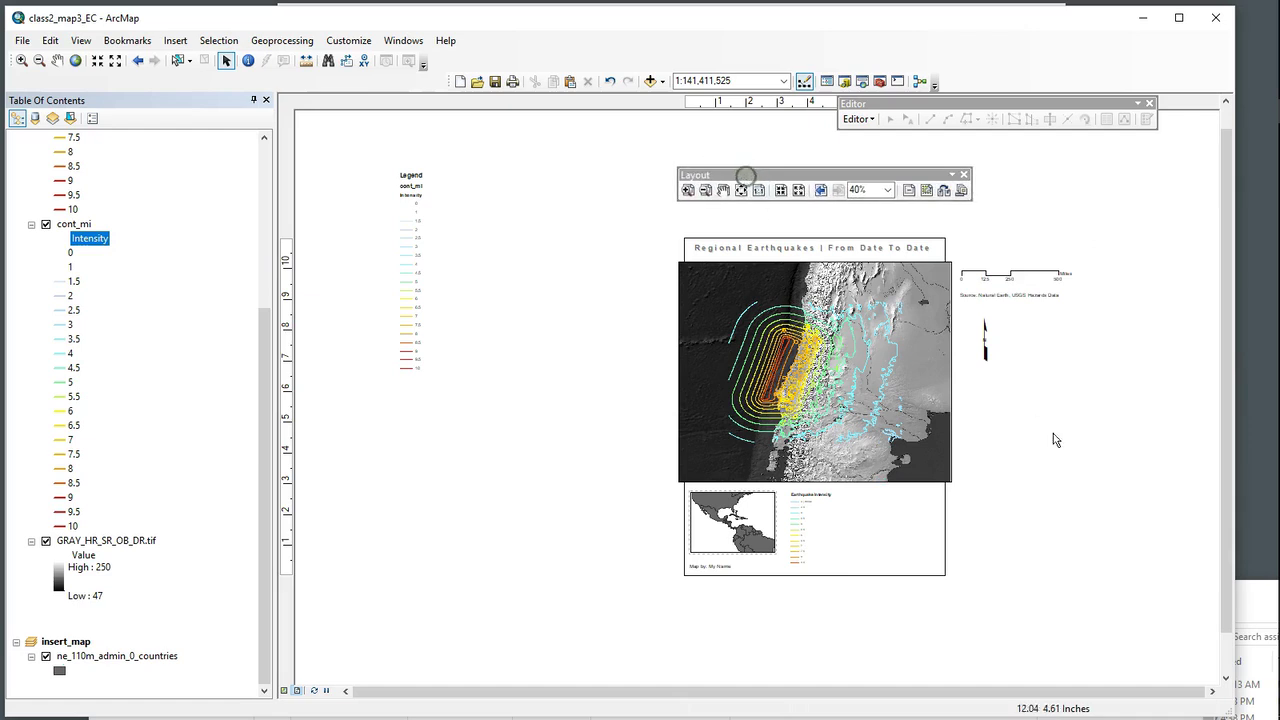
- Move the north arrow into the page's lower-right corner and the scale bar between it and the Earthquake Intensity legend
click(985, 350)
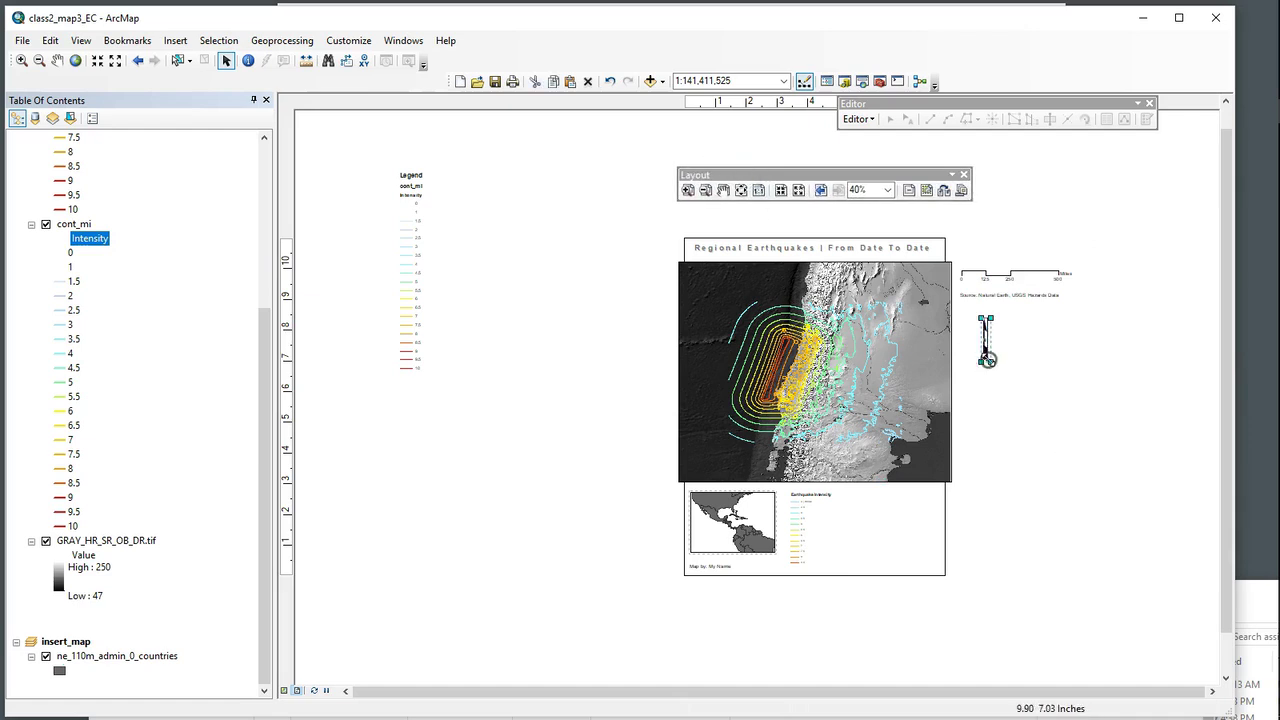
drag(987, 360, 933, 566)
drag(985, 274, 906, 553)
click(910, 606)
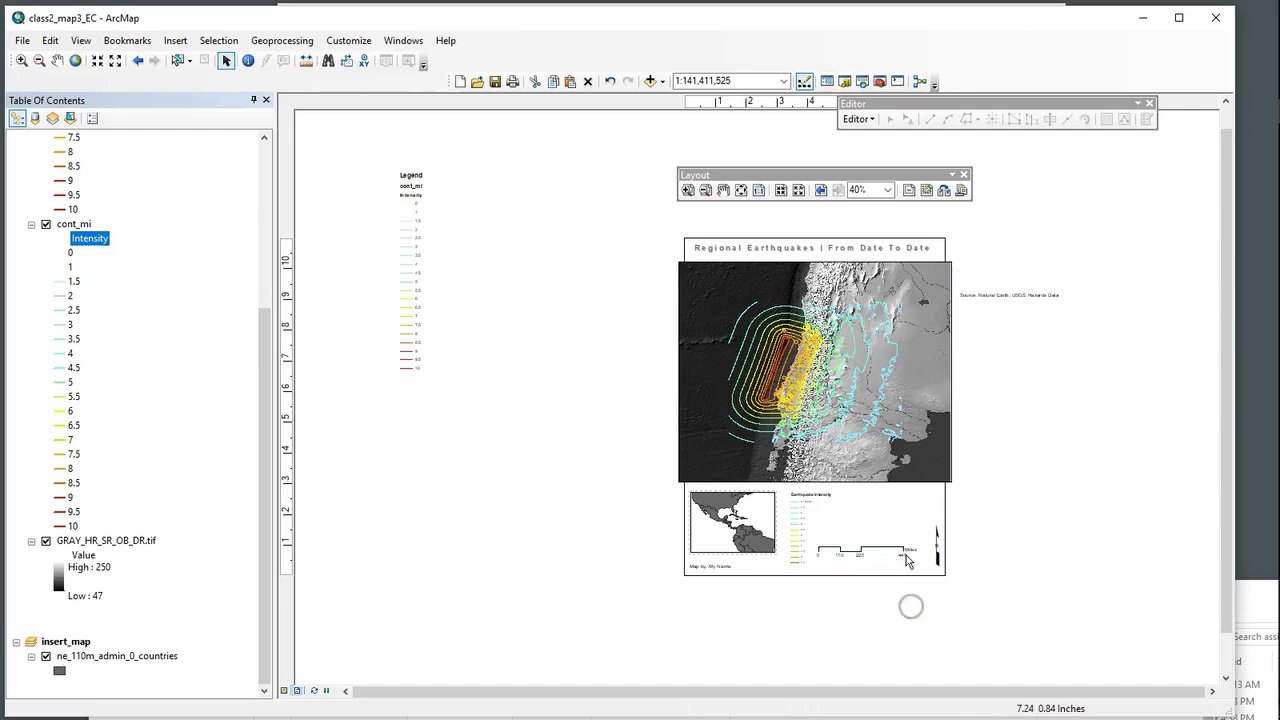
- Shorten the scale bar to 380 miles and position it close to the north arrow
click(907, 553)
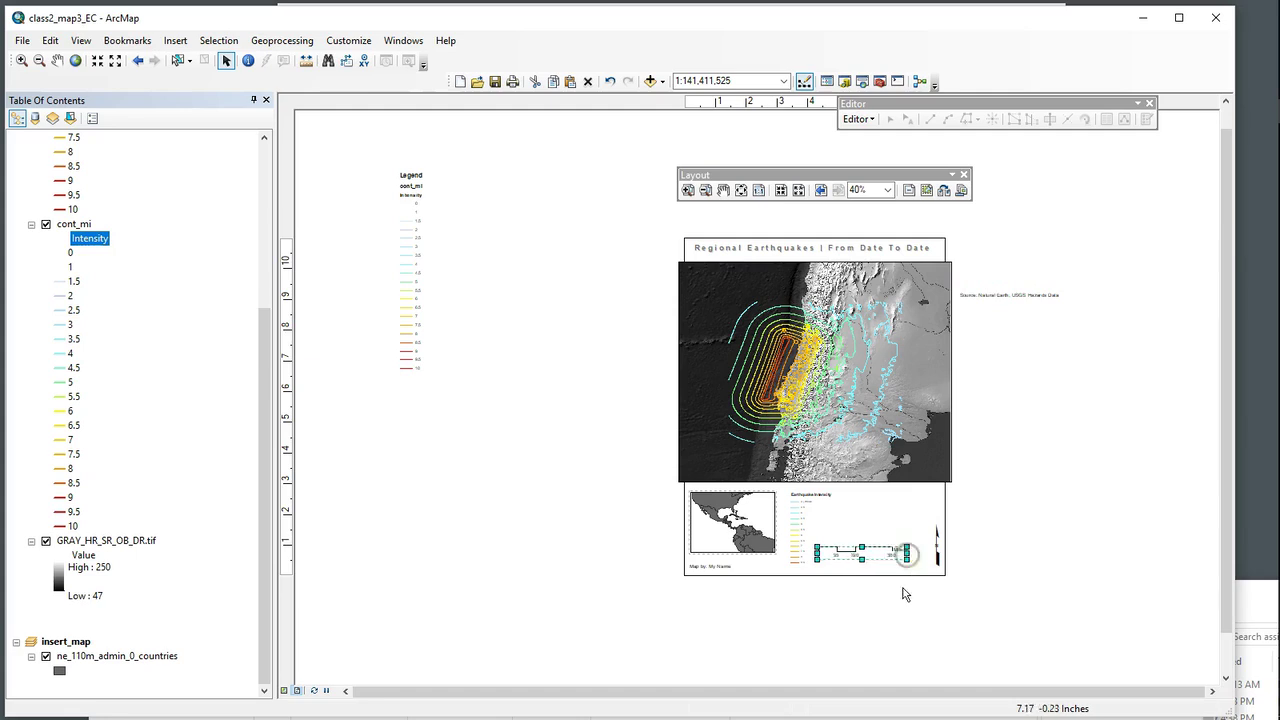
click(883, 591)
click(880, 562)
drag(880, 562, 886, 557)
click(1114, 521)
- Place the data source text directly below the main map, near the page's right border
click(1015, 296)
drag(1017, 296, 900, 493)
click(1051, 543)
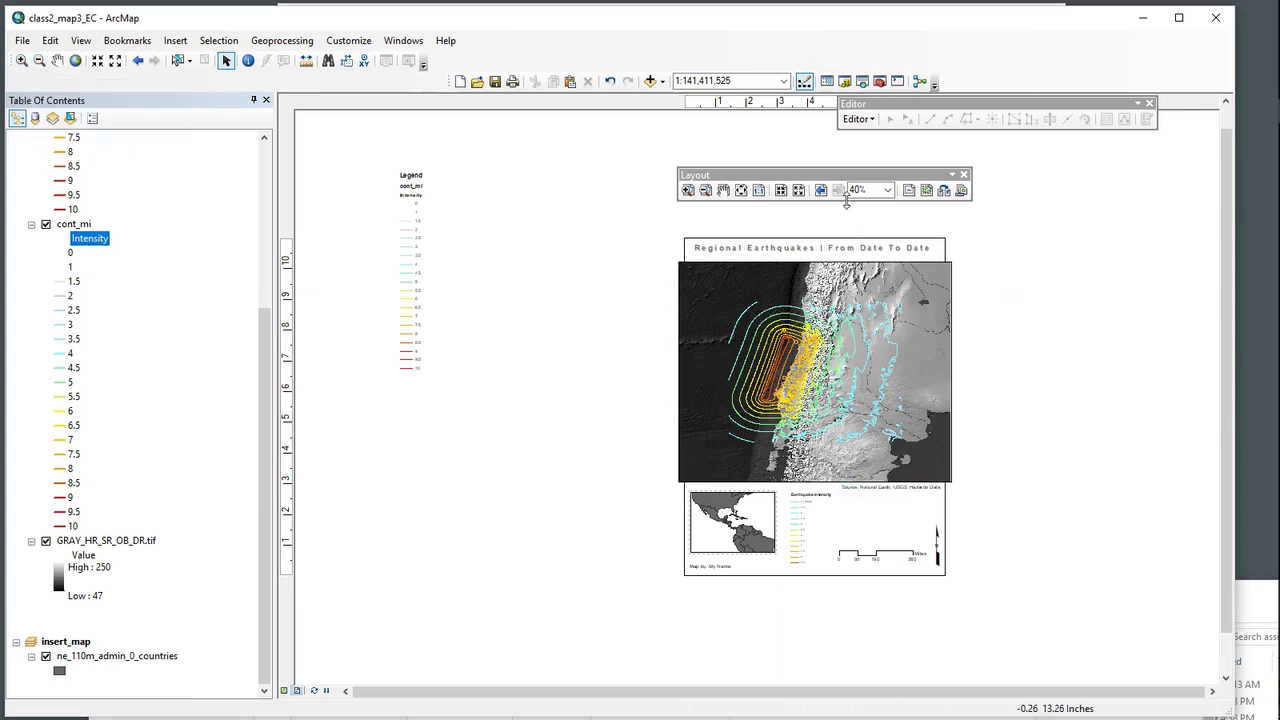
- Ungroup the Earthquake Intensity legend below the map into separate elements
click(687, 190)
drag(644, 222, 998, 630)
drag(536, 122, 963, 634)
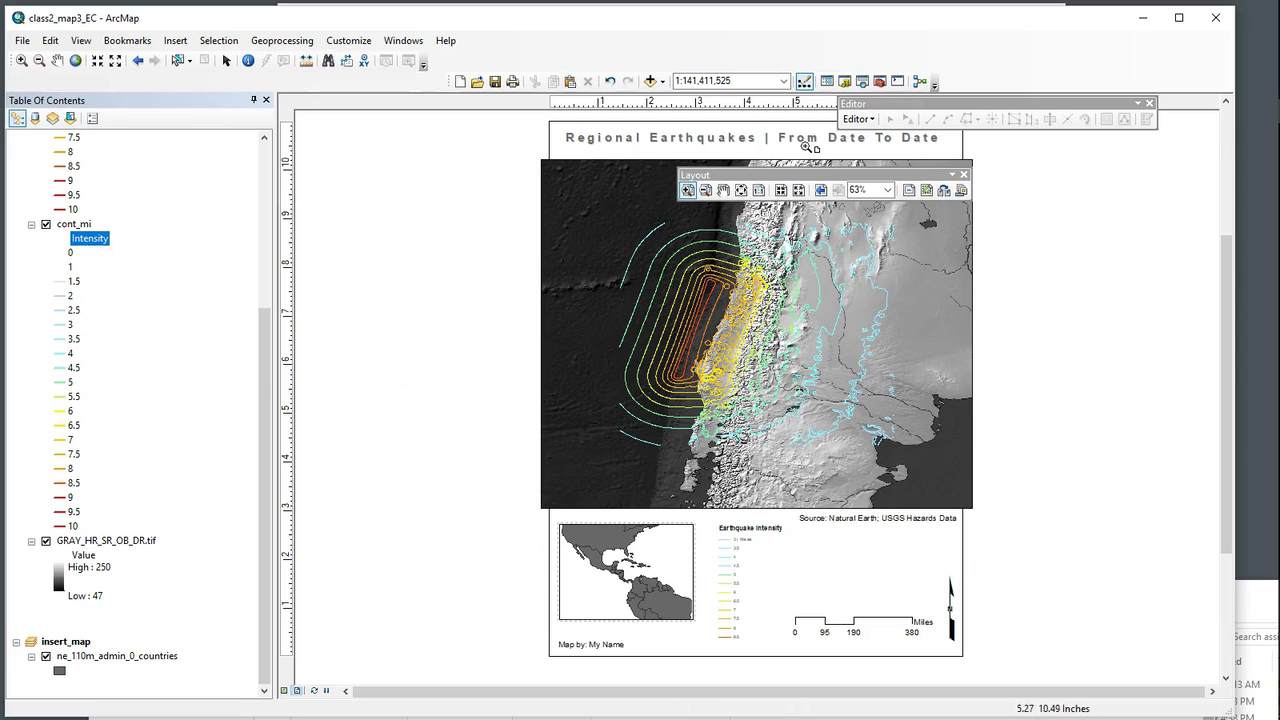
click(226, 61)
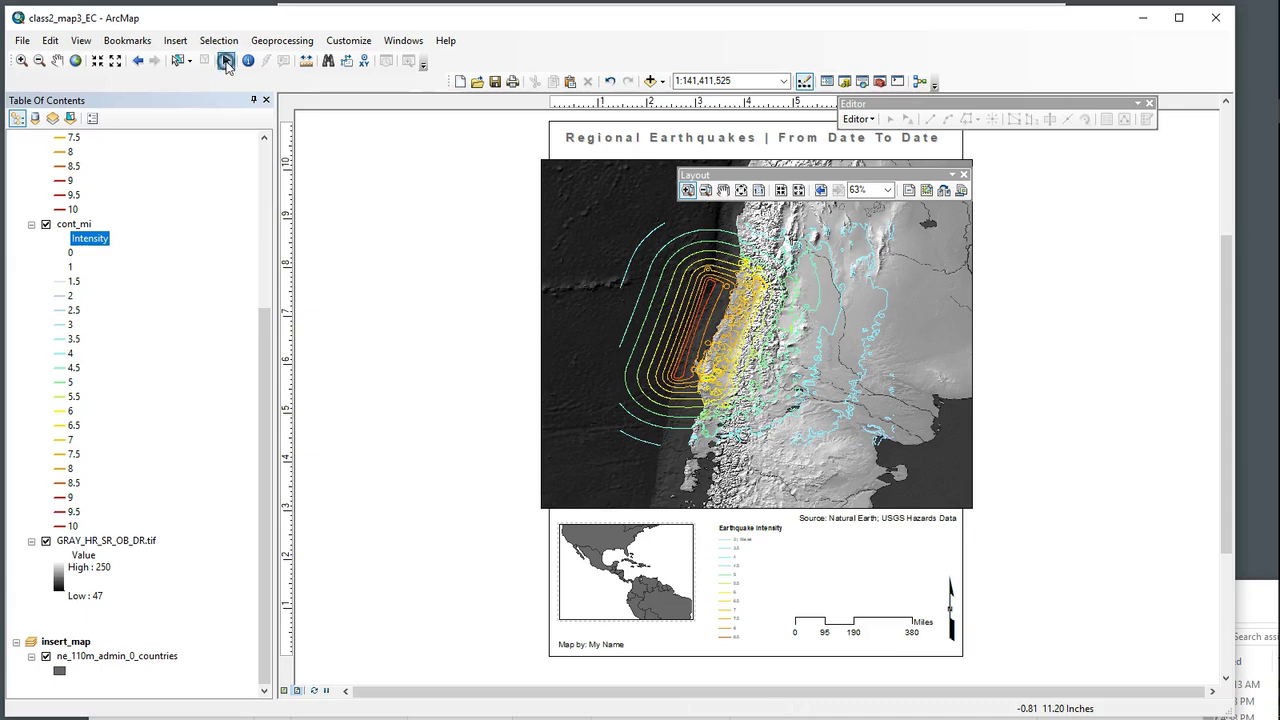
right_click(734, 577)
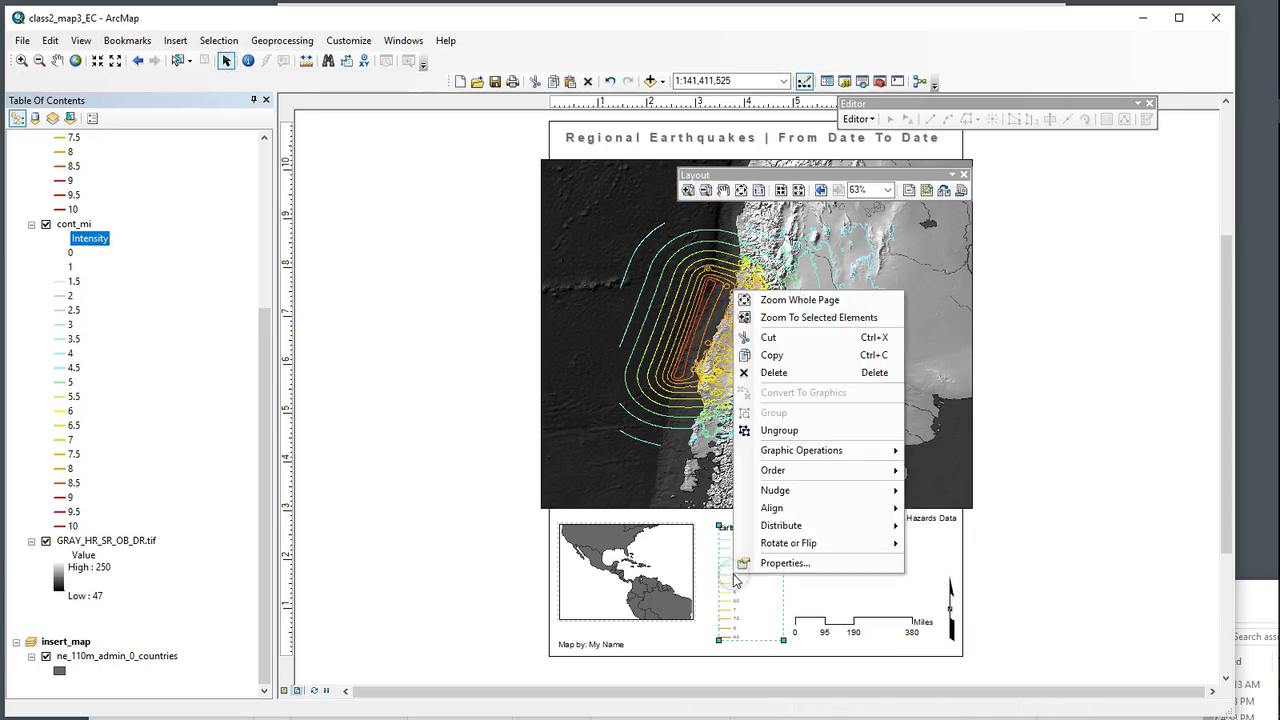
click(780, 430)
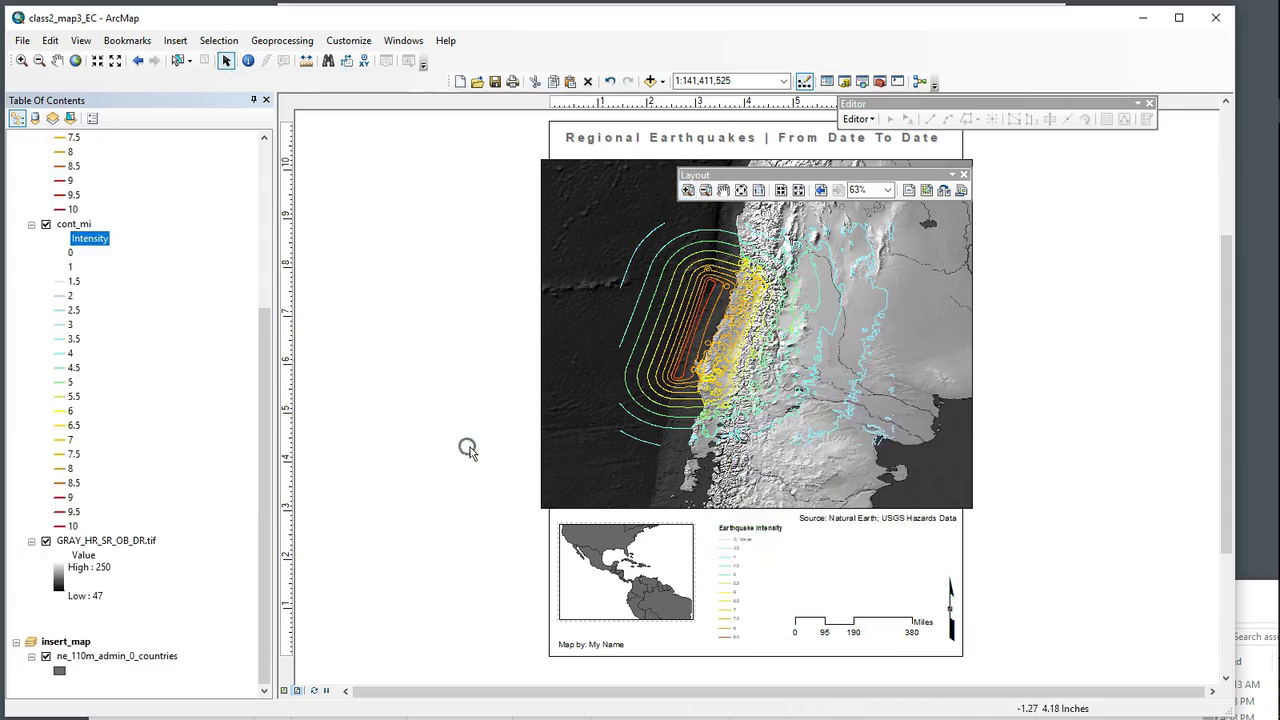
- Review the text properties of the Earthquake Intensity legend heading and close them without making changes
click(750, 530)
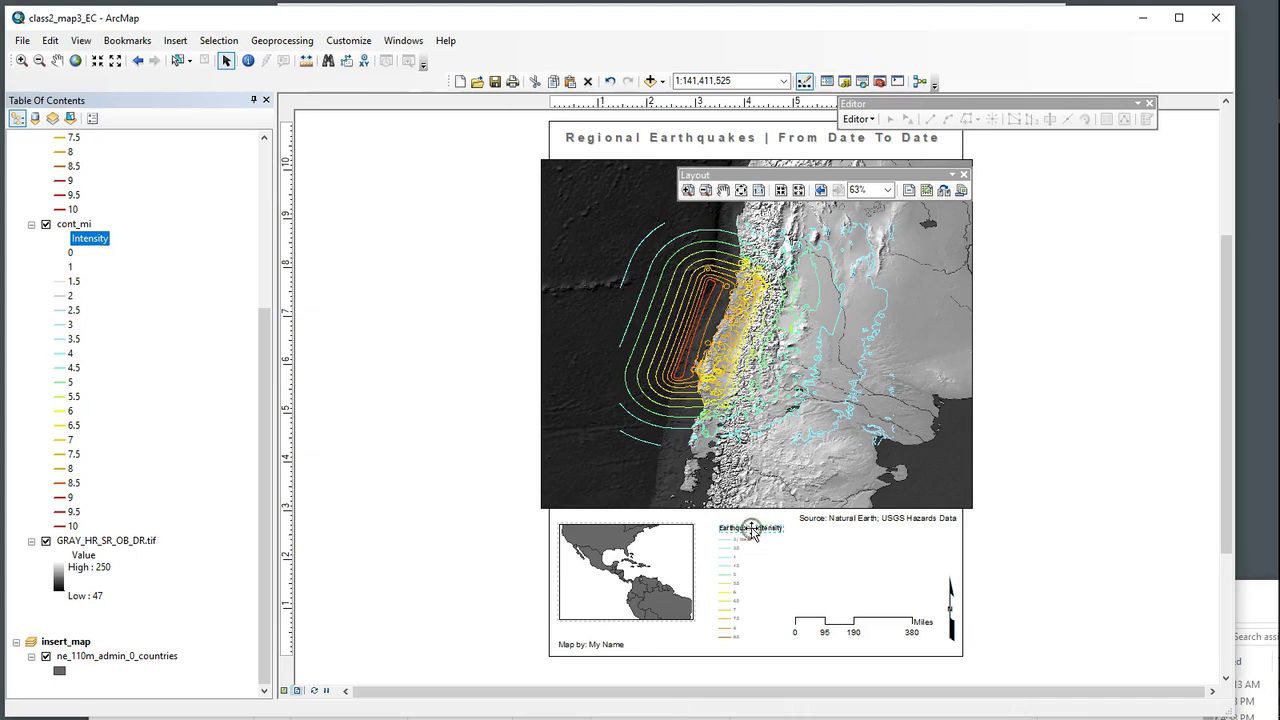
double_click(751, 530)
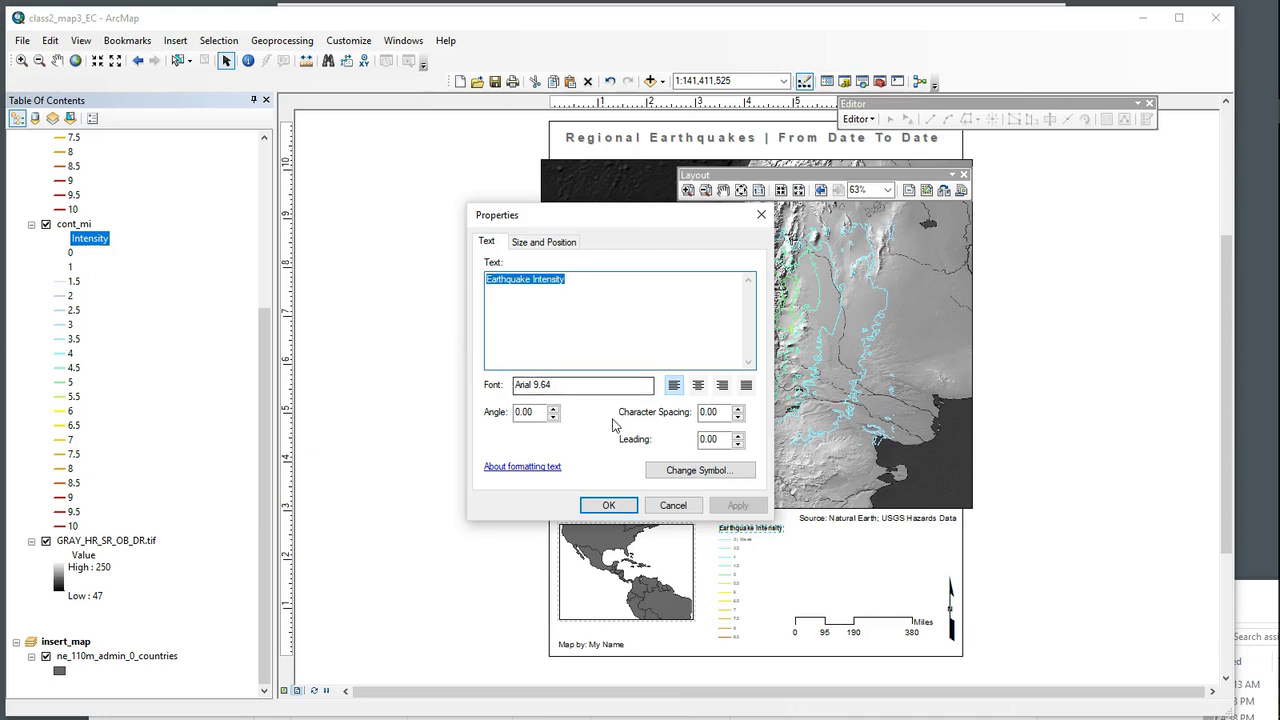
click(666, 505)
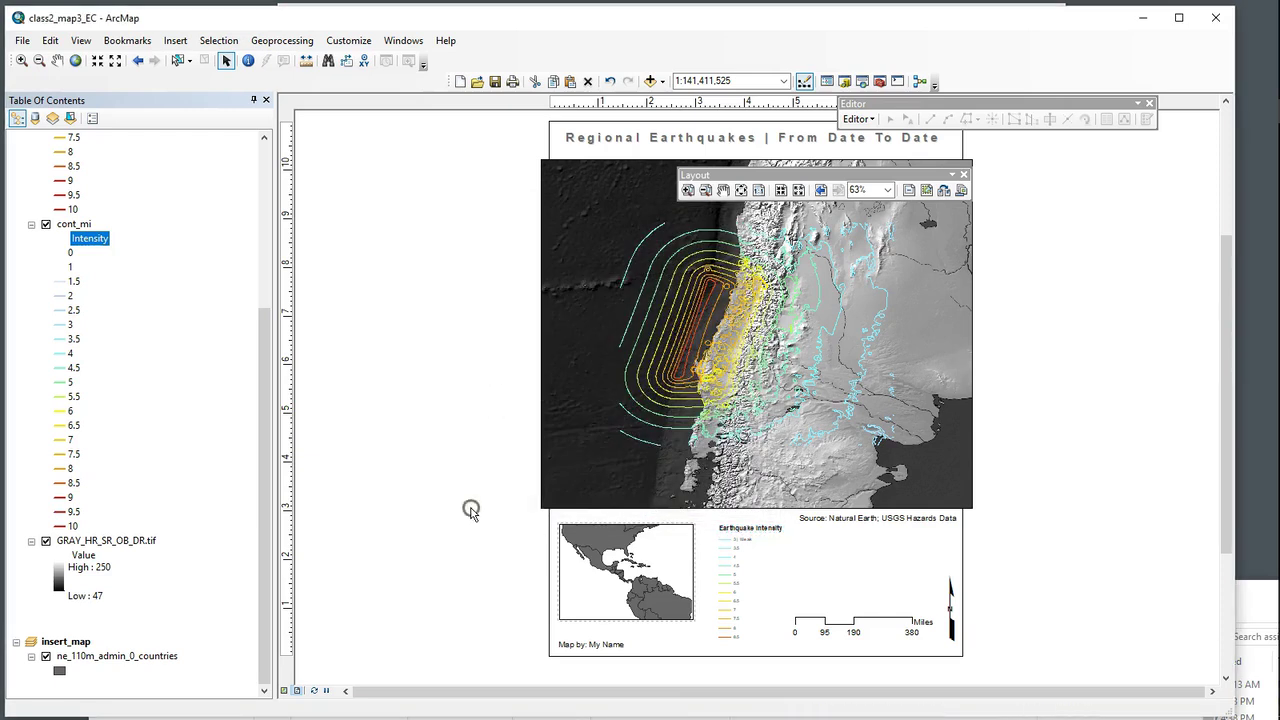
click(870, 633)
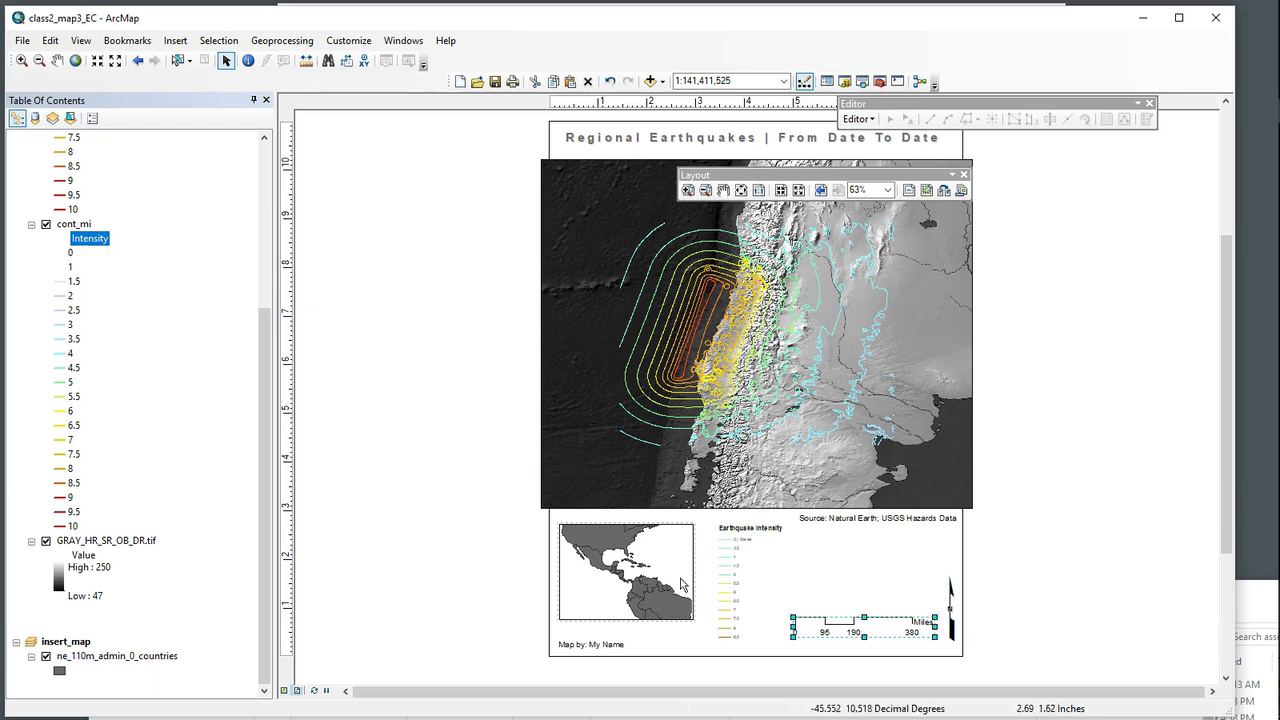
click(385, 510)
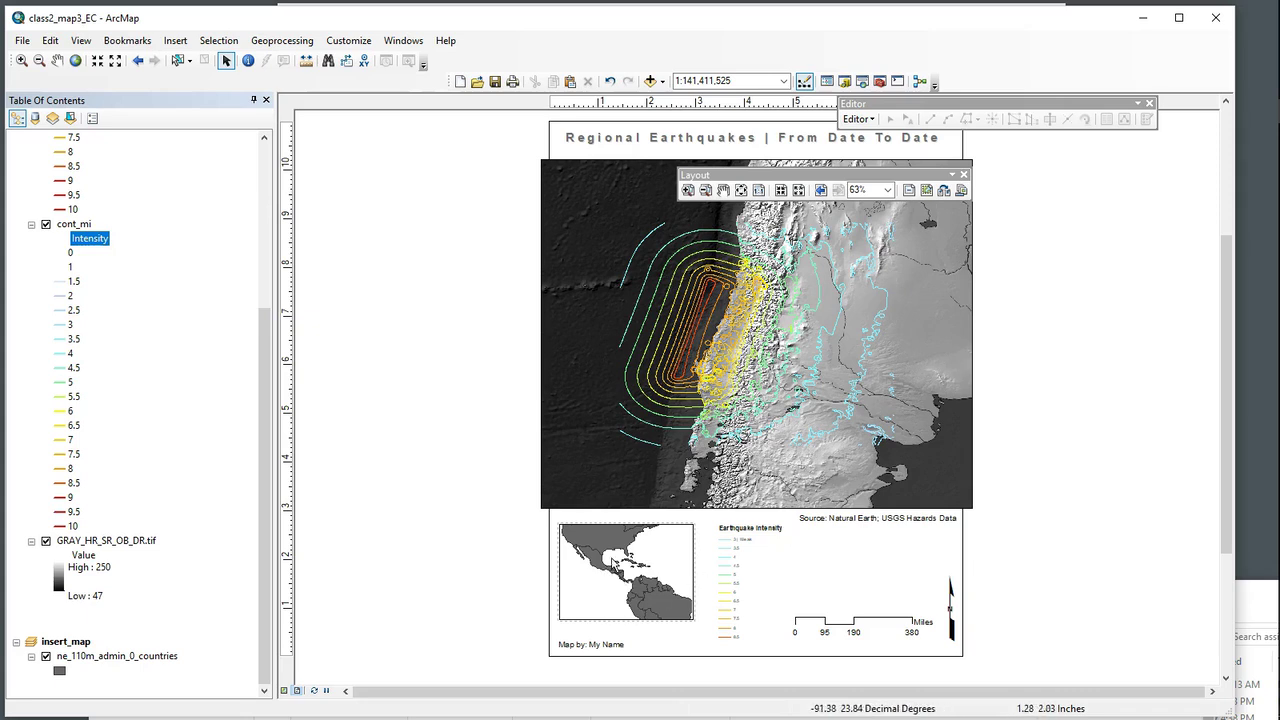
drag(778, 174, 1006, 191)
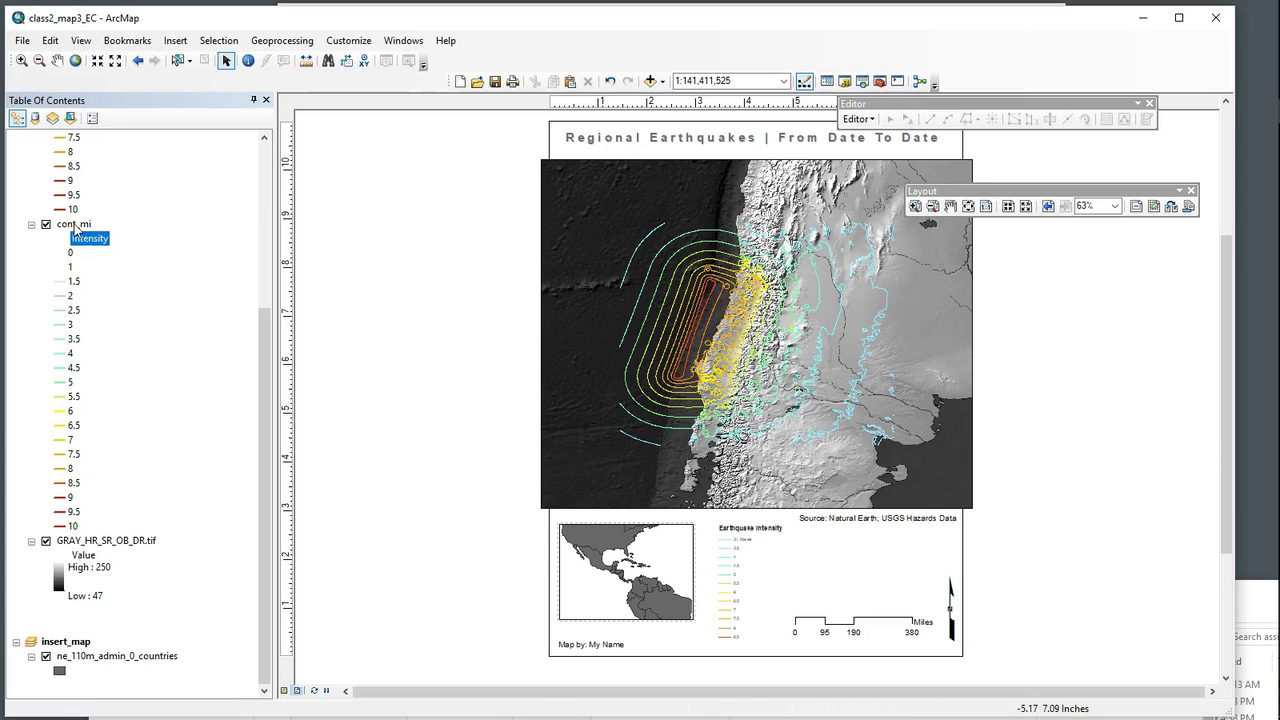
click(45, 225)
click(45, 225)
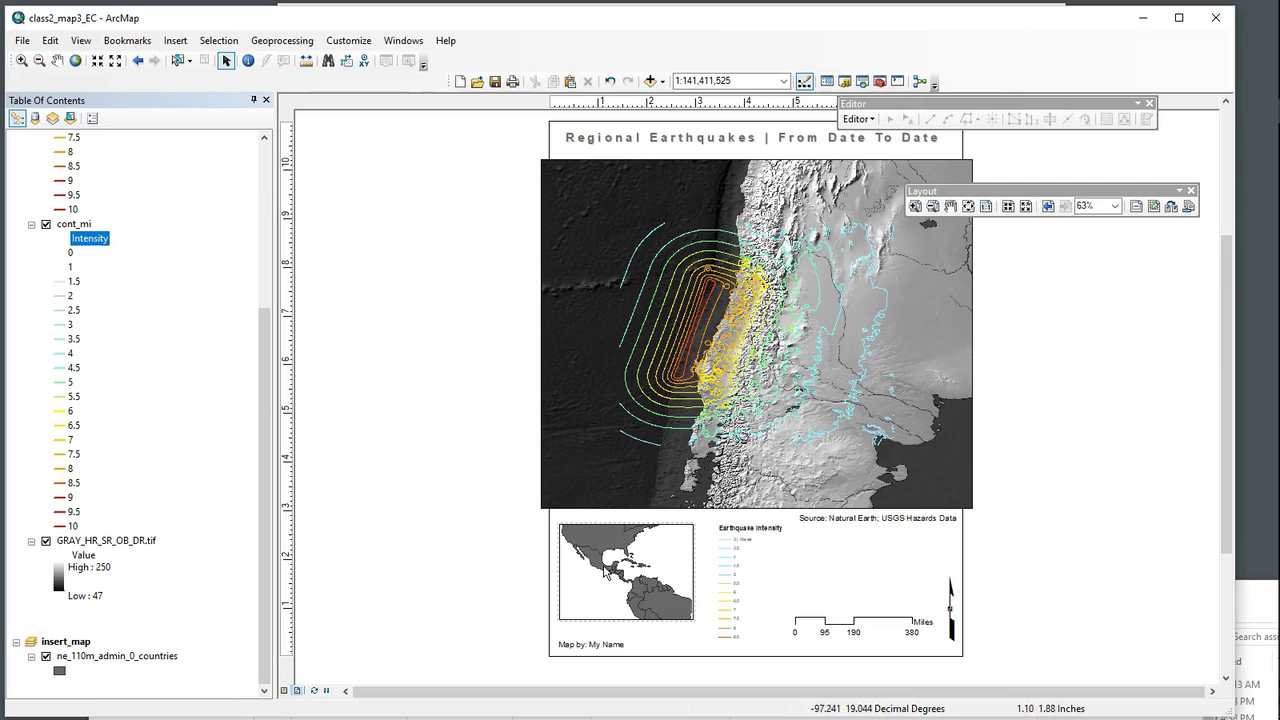
drag(1024, 189, 1082, 145)
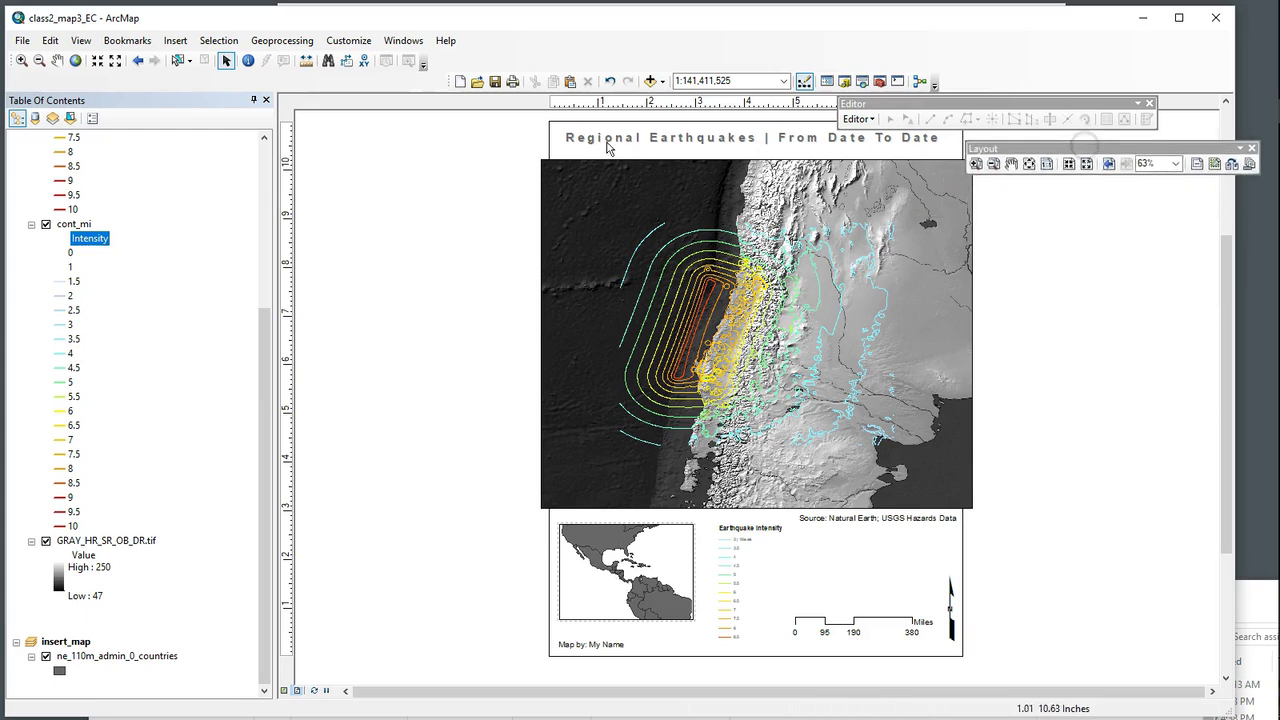